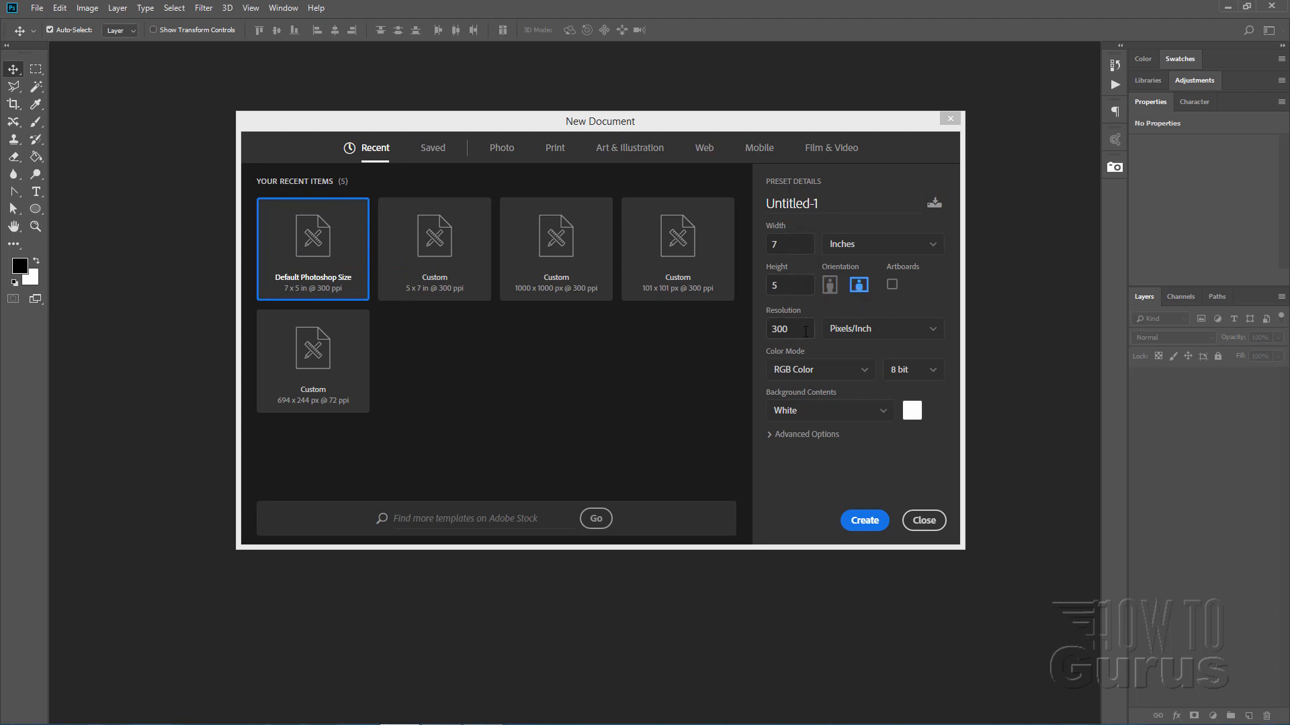
- Create a 7 x 5 inch RGB document at 300 pixels/inch with a white background, and fit it to the screen
{"action": "left_click", "coordinate": [872, 524]}
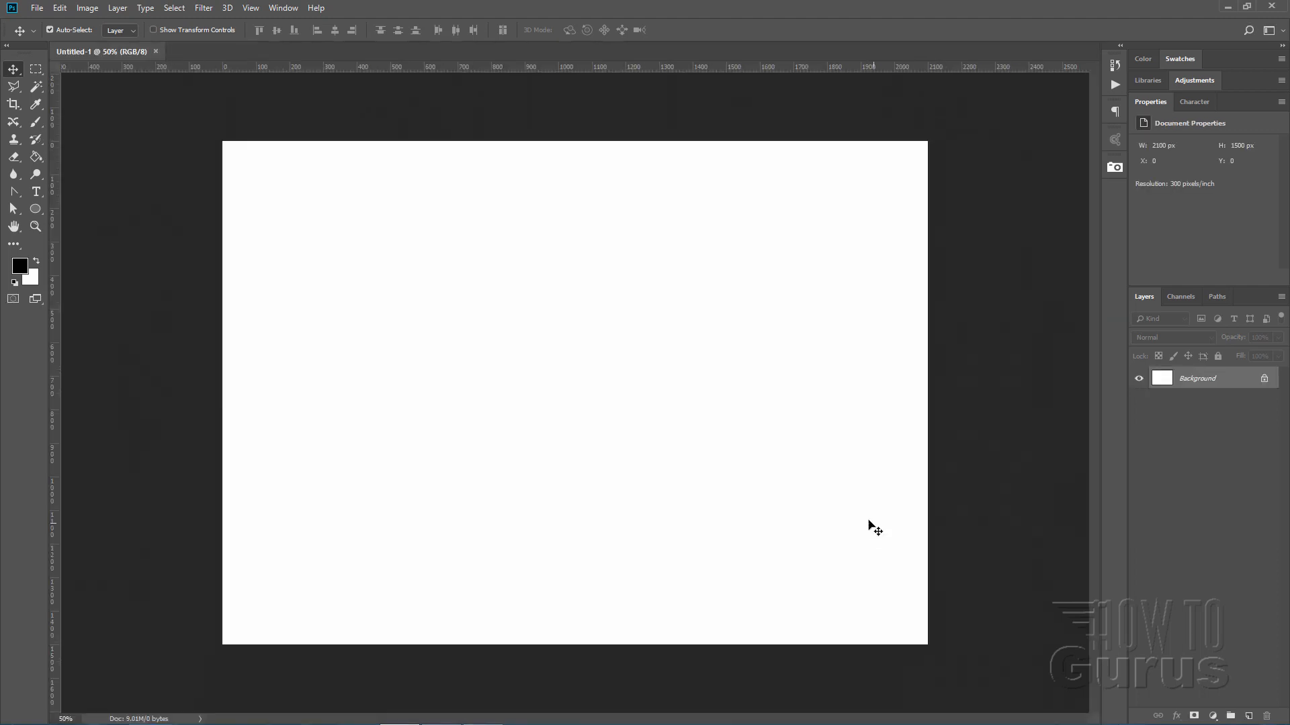
{"action": "left_click", "coordinate": [39, 228]}
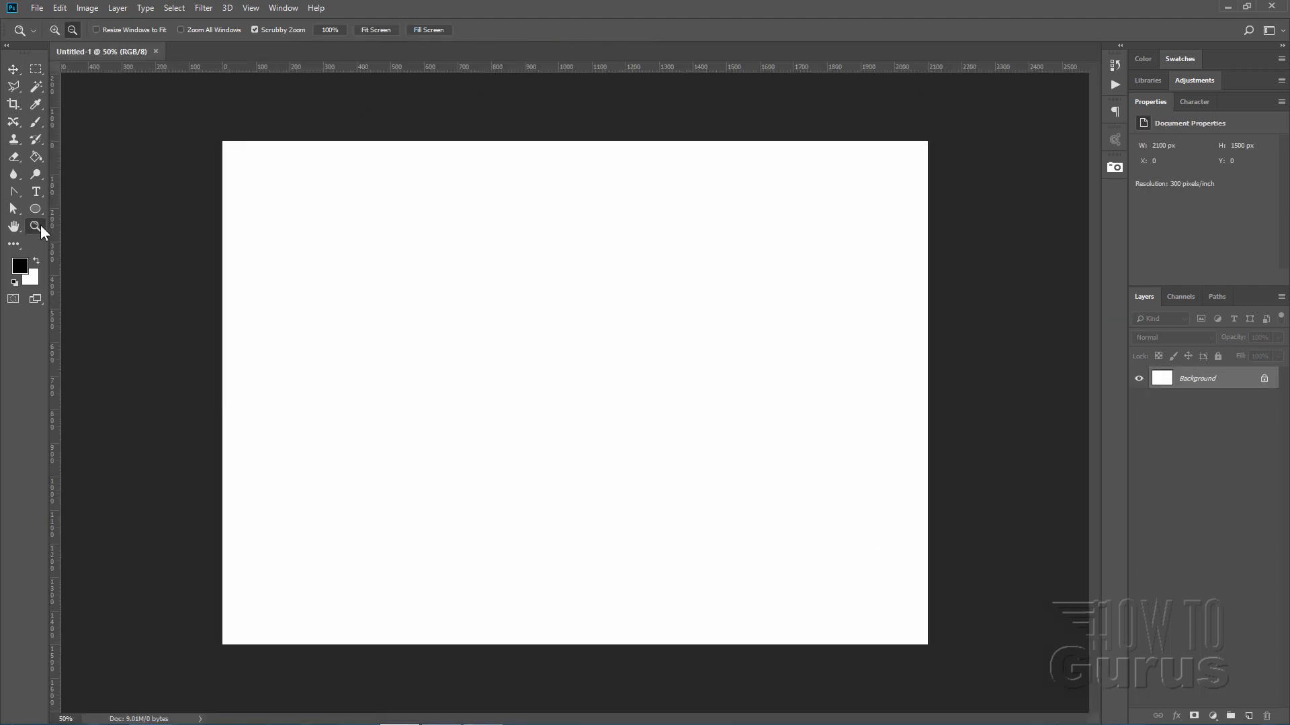
{"action": "left_click", "coordinate": [371, 32]}
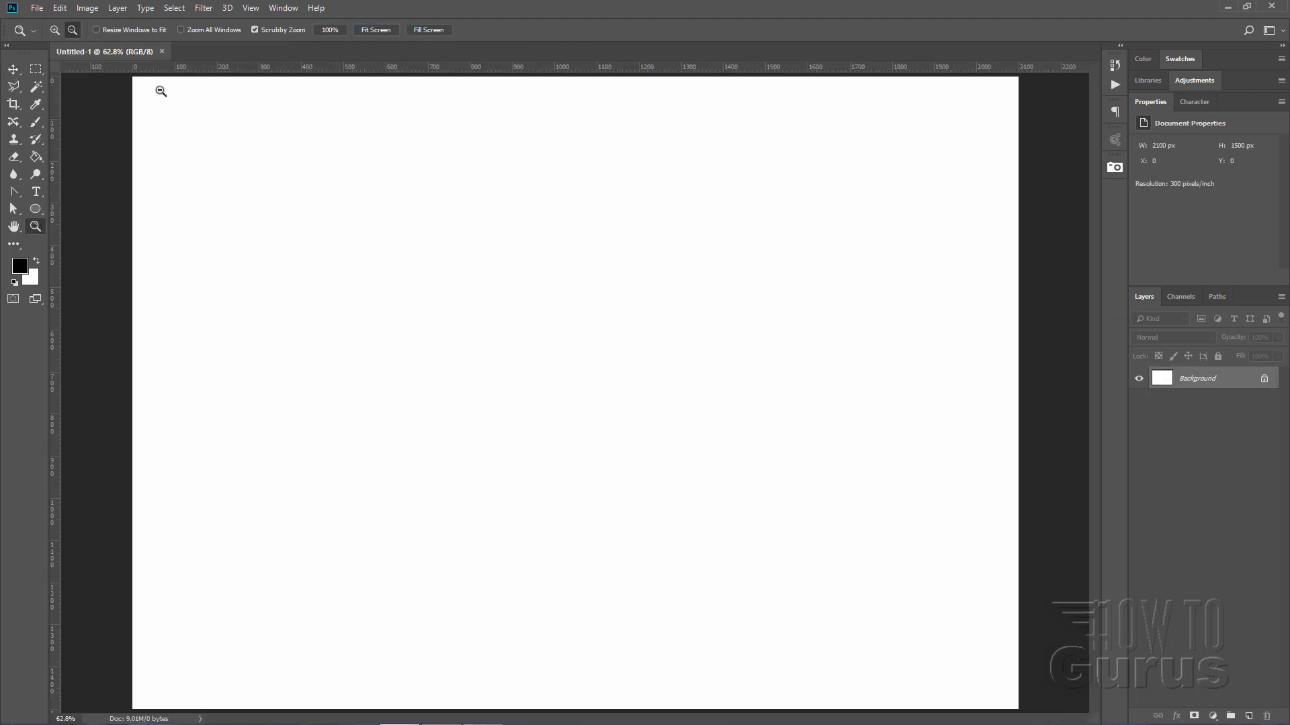
{"action": "left_click", "coordinate": [13, 71]}
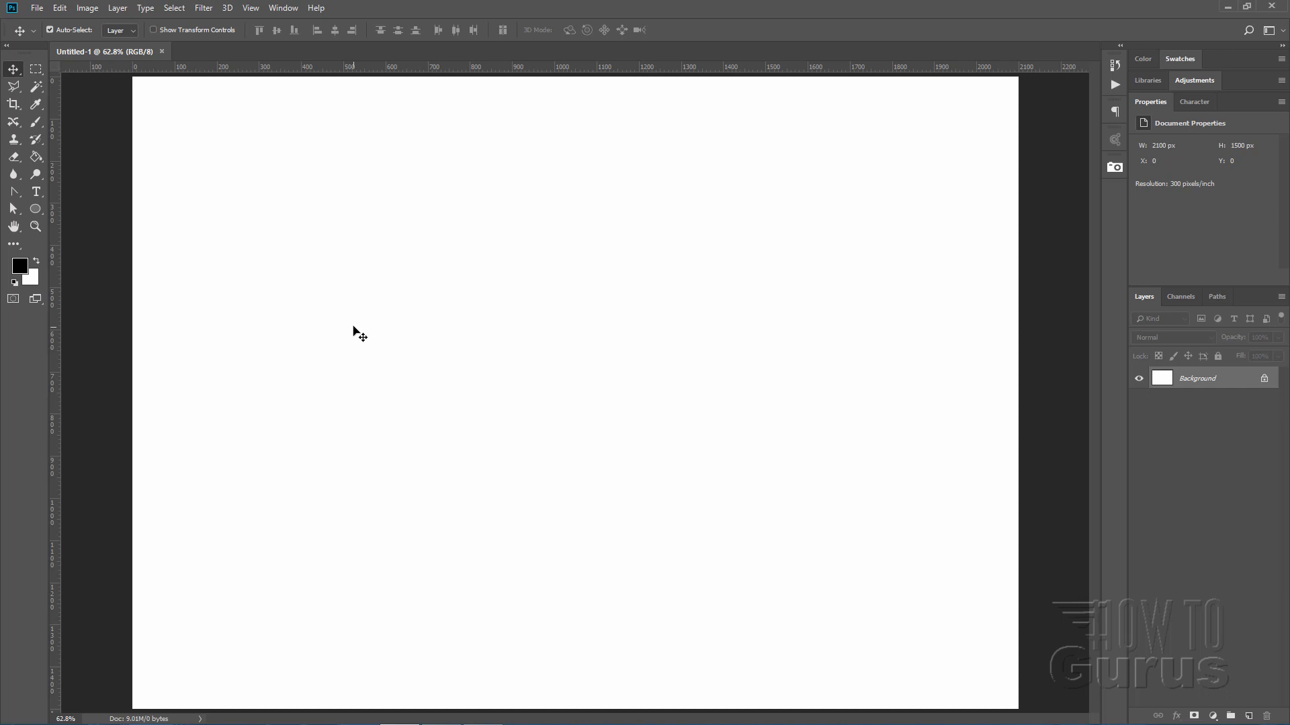
- Fill the white background with the first pattern in the last row of swatches, a grey cracked texture, using the Paint Bucket tool
{"action": "left_click", "coordinate": [39, 159]}
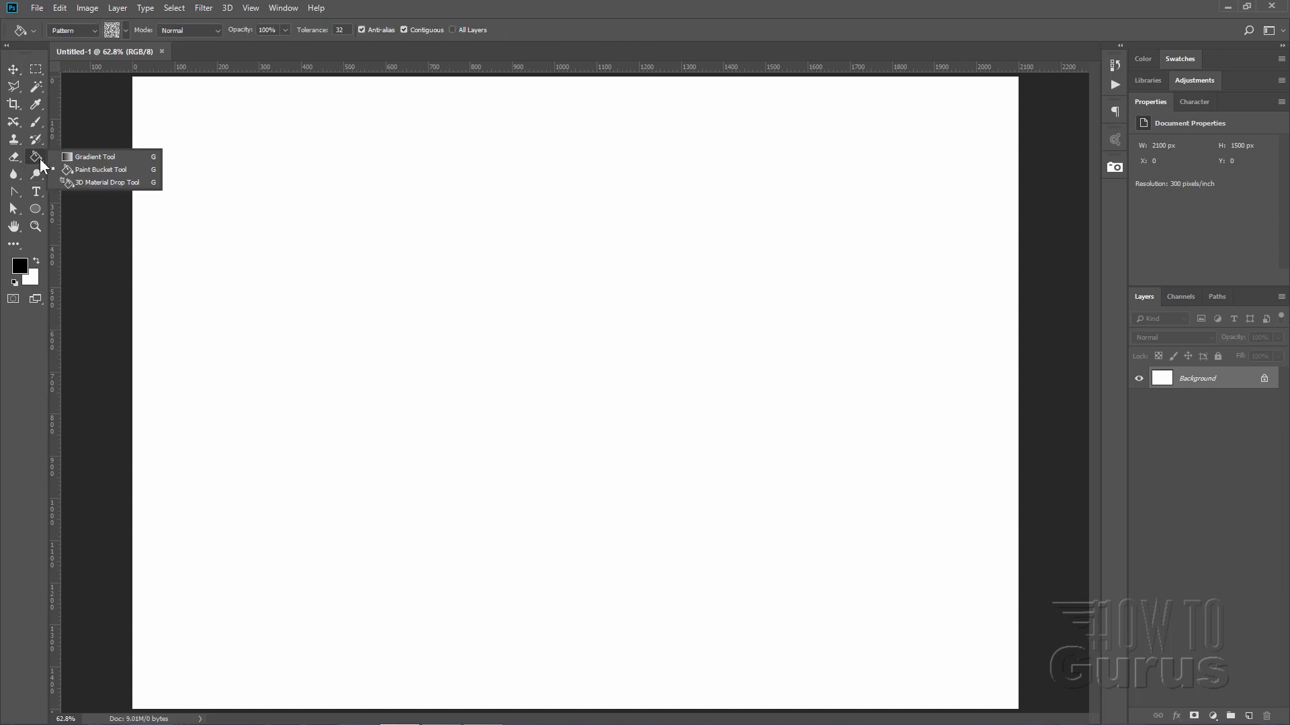
{"action": "left_click", "coordinate": [76, 170]}
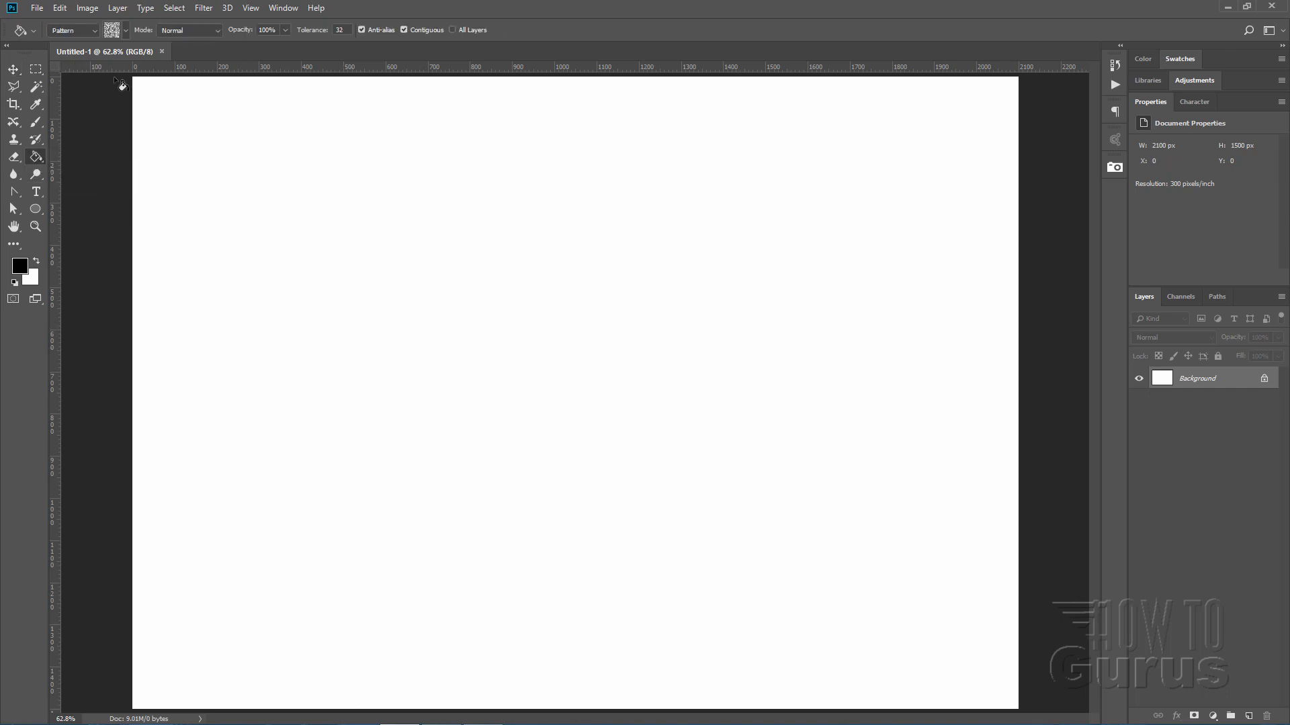
{"action": "left_click", "coordinate": [92, 31]}
{"action": "left_click", "coordinate": [125, 28]}
{"action": "left_click", "coordinate": [188, 56]}
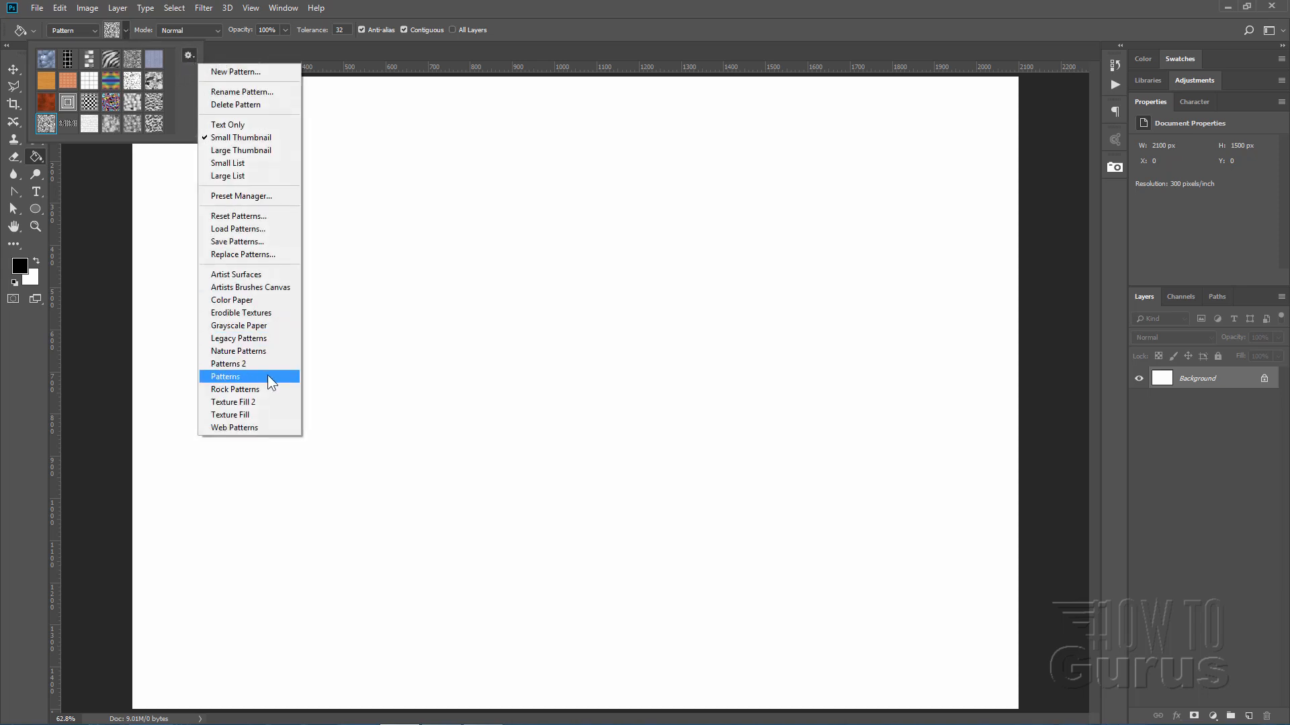
{"action": "left_click", "coordinate": [180, 98]}
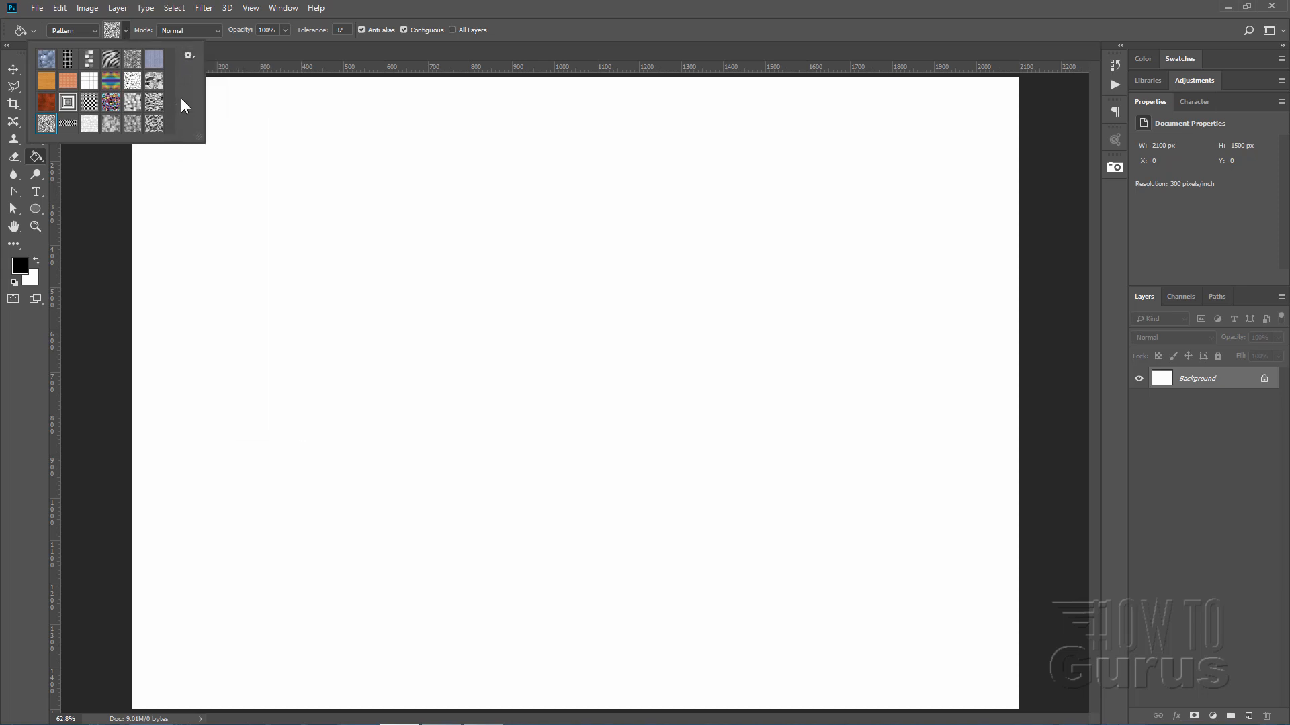
{"action": "left_click", "coordinate": [48, 128]}
{"action": "left_click", "coordinate": [322, 222]}
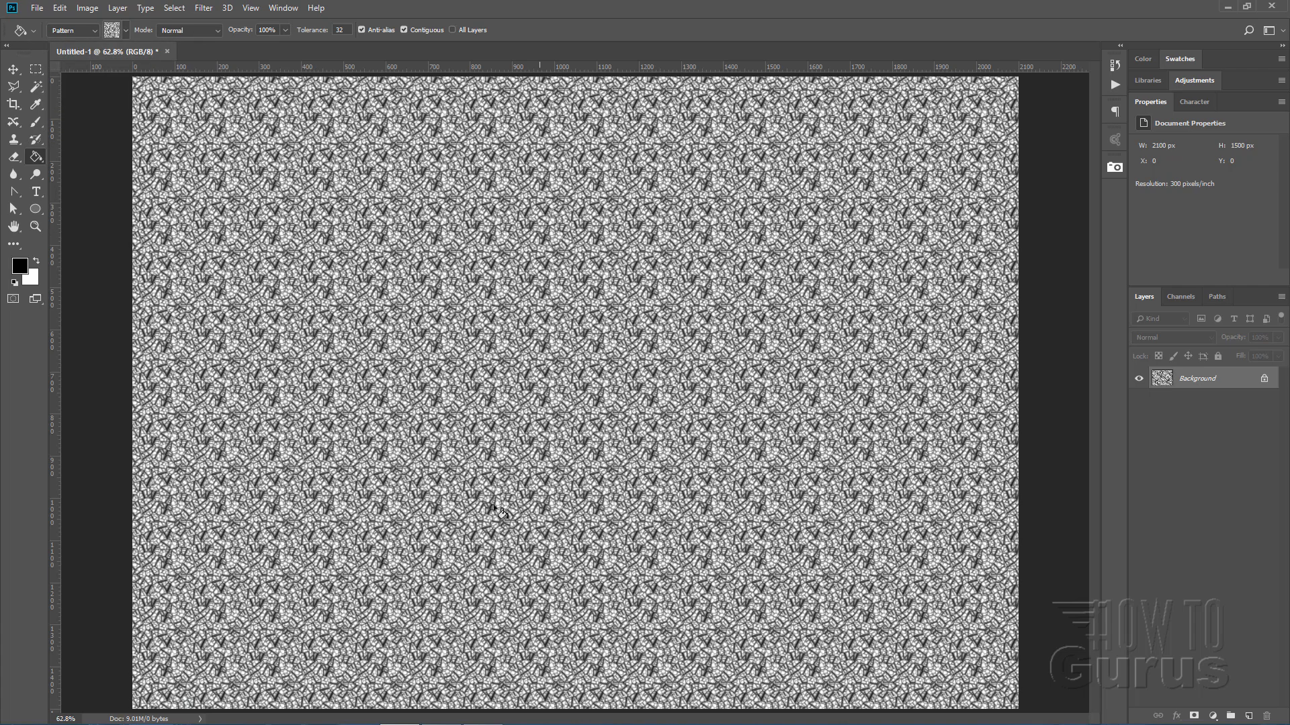
- Duplicate the patterned Background layer as "Background copy"
{"action": "left_click", "coordinate": [13, 69]}
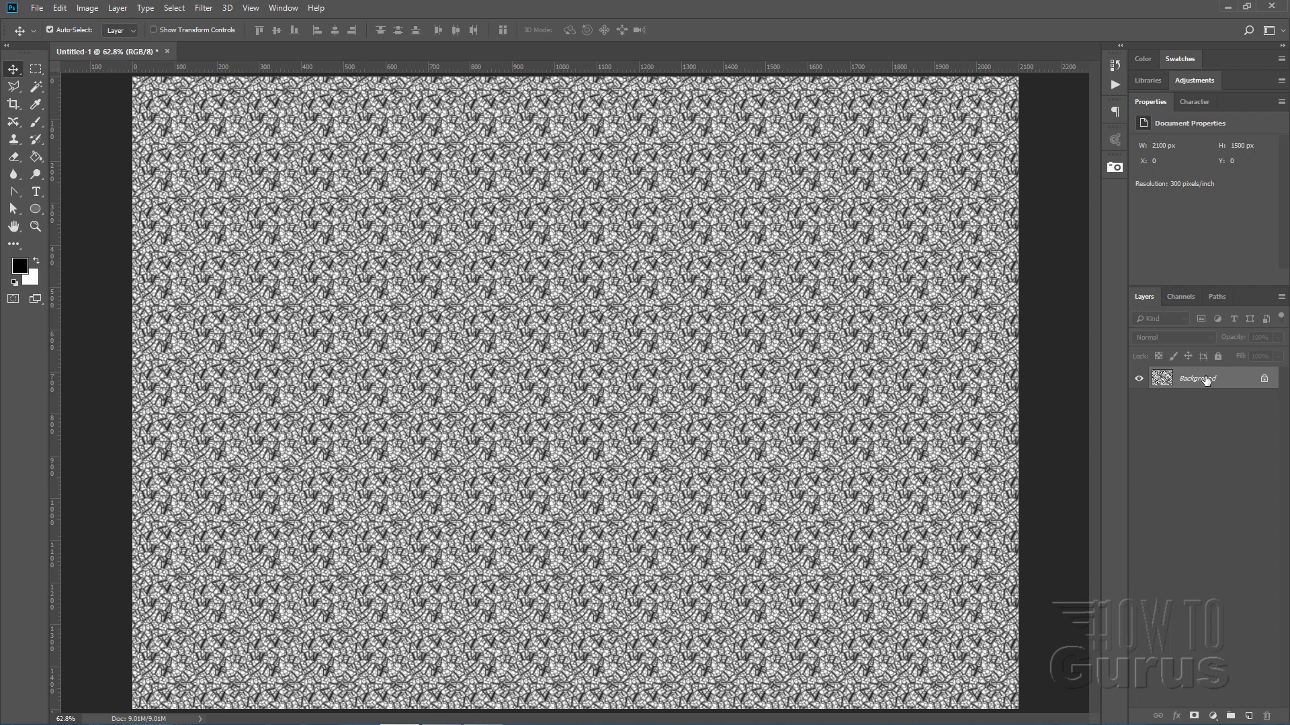
{"action": "right_click", "coordinate": [1190, 382]}
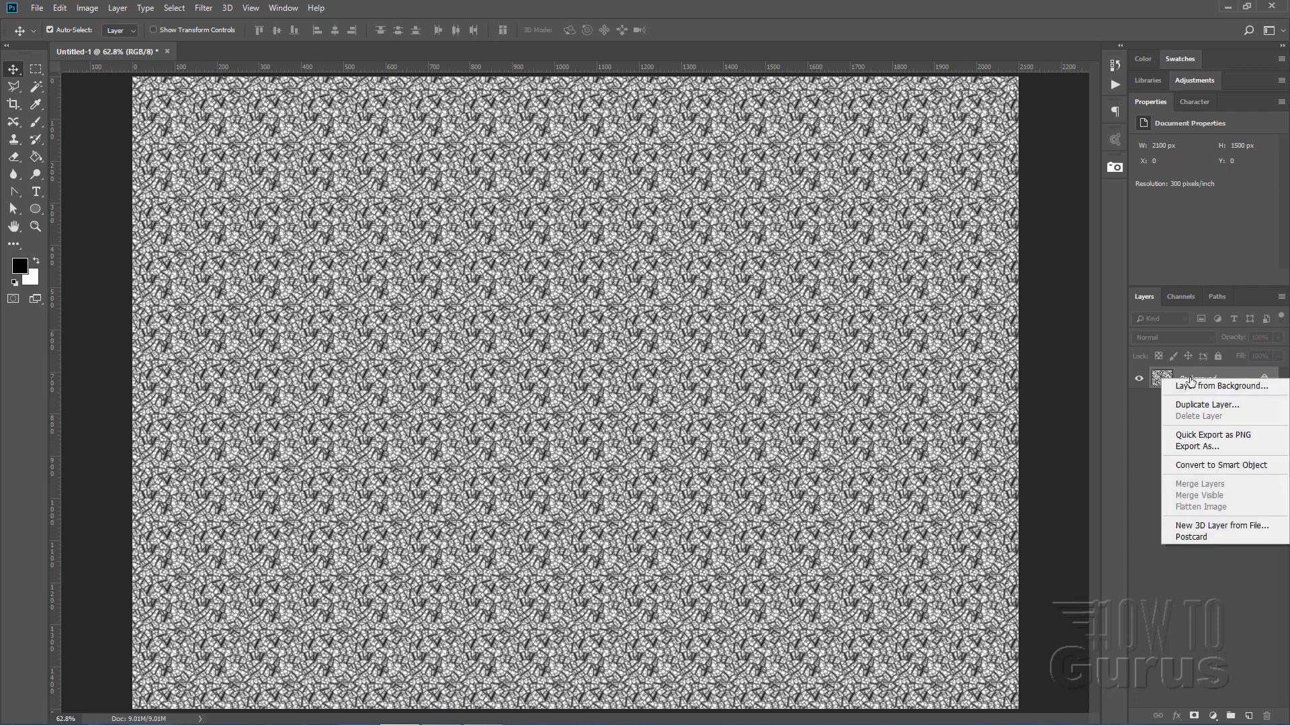
{"action": "left_click", "coordinate": [1194, 402]}
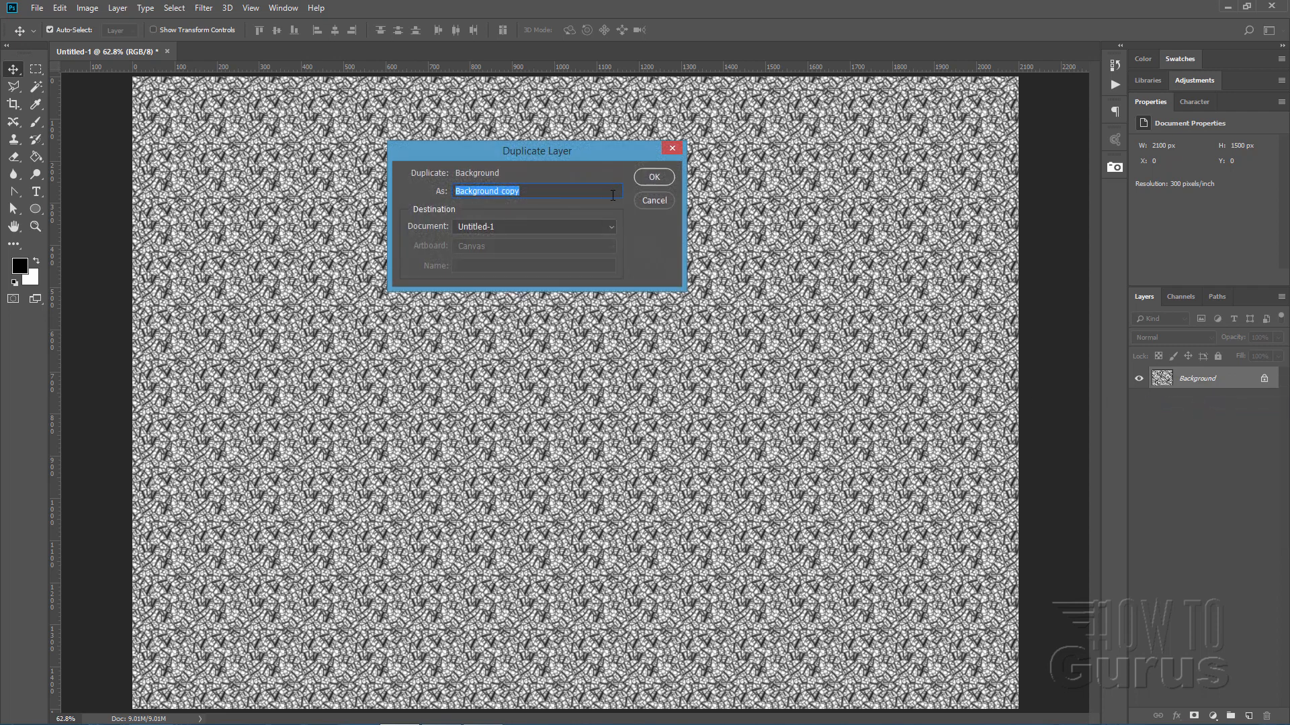
{"action": "left_click", "coordinate": [649, 178]}
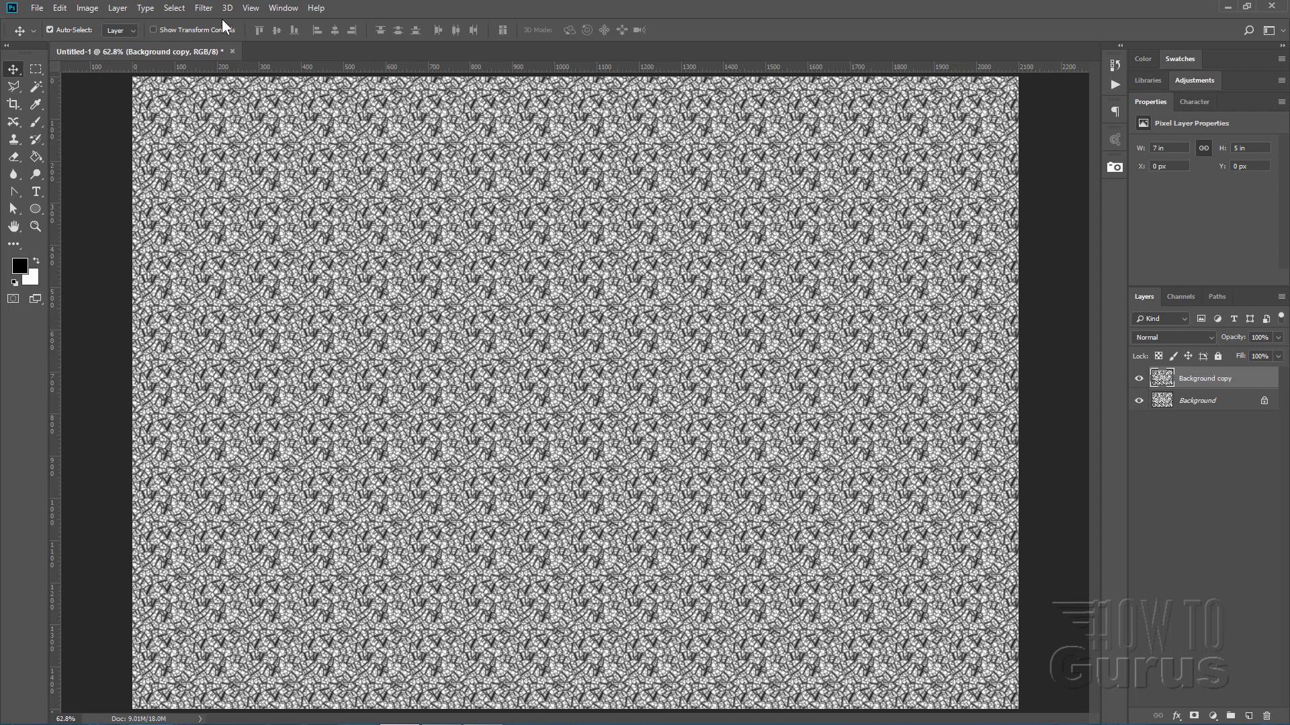
- Distort the duplicated layer in the Liquify filter, pushing the pattern irregularly across the whole canvas with a size 500 Forward Warp brush
{"action": "left_click", "coordinate": [203, 8]}
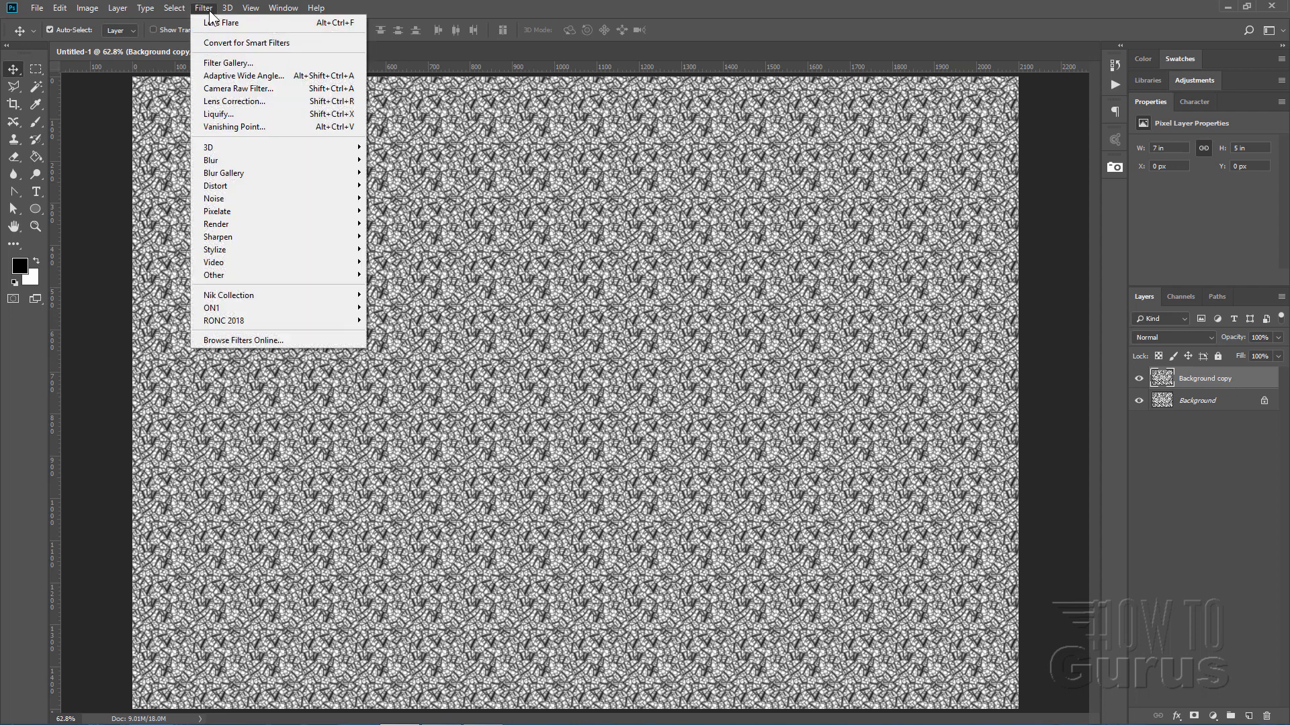
{"action": "left_click", "coordinate": [210, 113]}
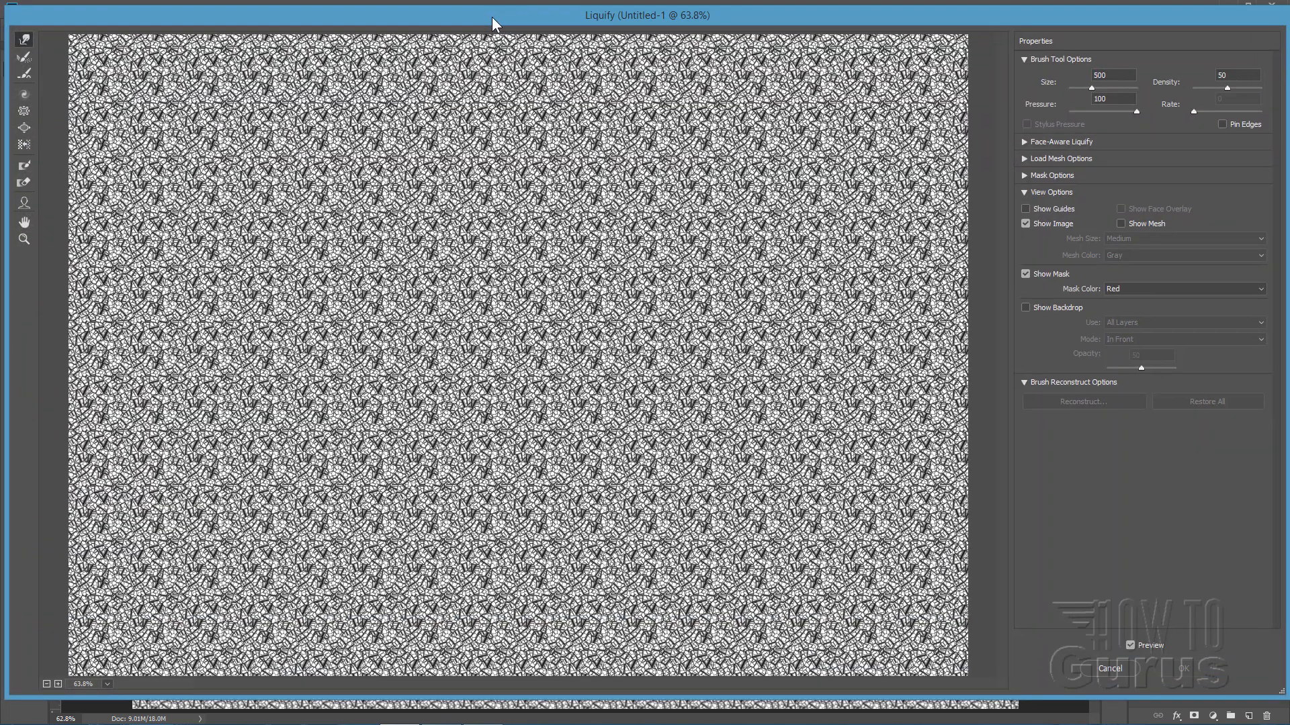
{"action": "left_click_drag", "start_coordinate": [492, 23], "coordinate": [525, 23]}
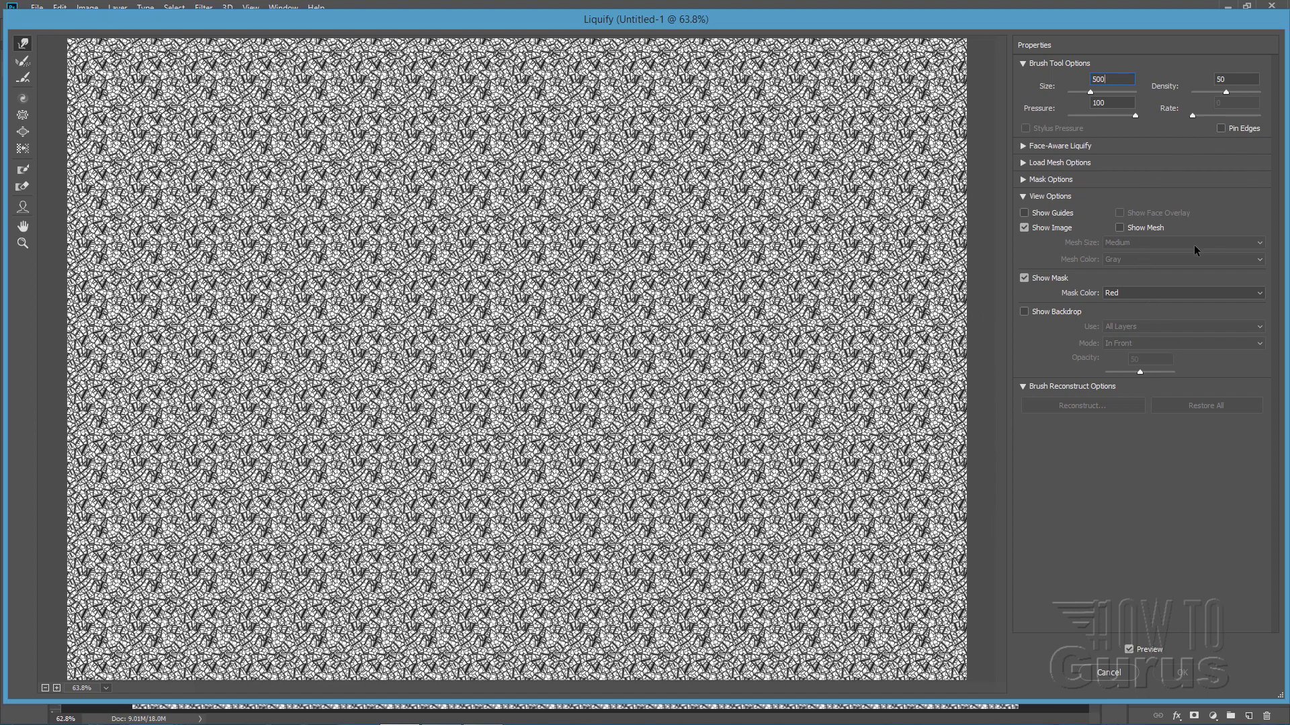
{"action": "left_click_drag", "start_coordinate": [208, 171], "coordinate": [231, 186]}
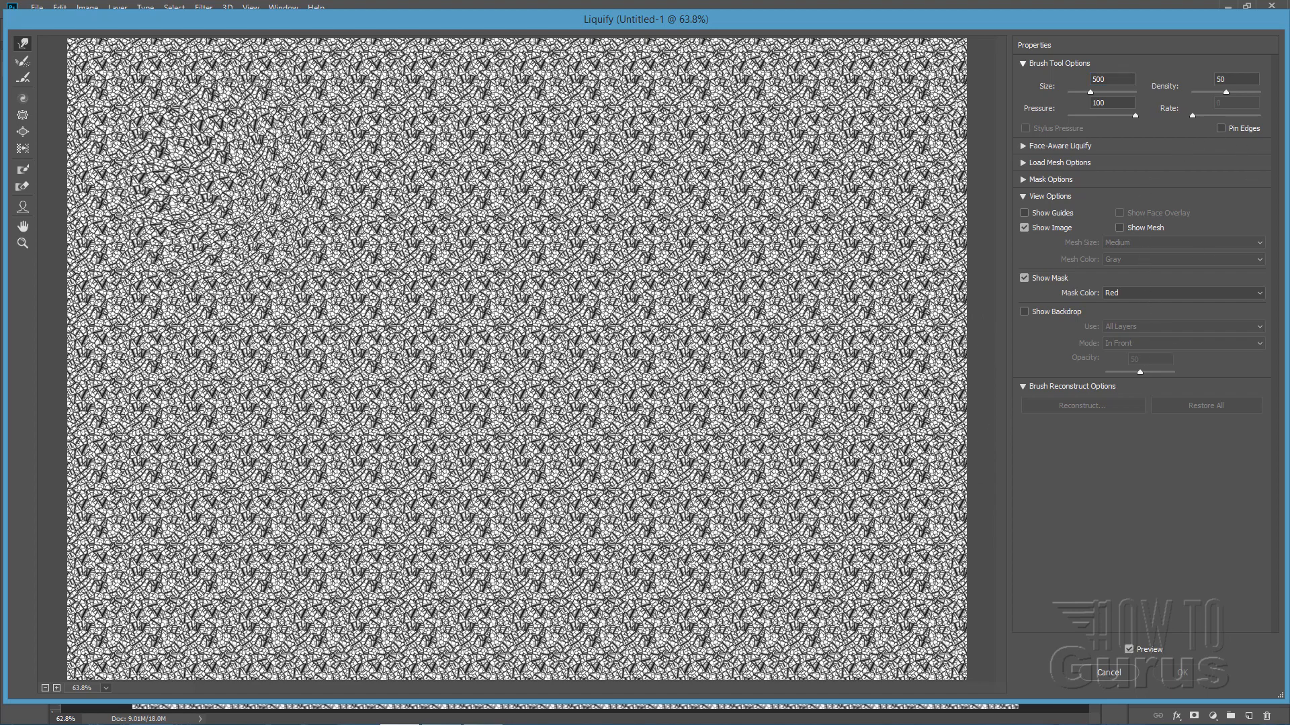
{"action": "left_click_drag", "start_coordinate": [359, 211], "coordinate": [342, 232]}
{"action": "left_click_drag", "start_coordinate": [305, 330], "coordinate": [171, 369]}
{"action": "left_click_drag", "start_coordinate": [210, 444], "coordinate": [267, 488]}
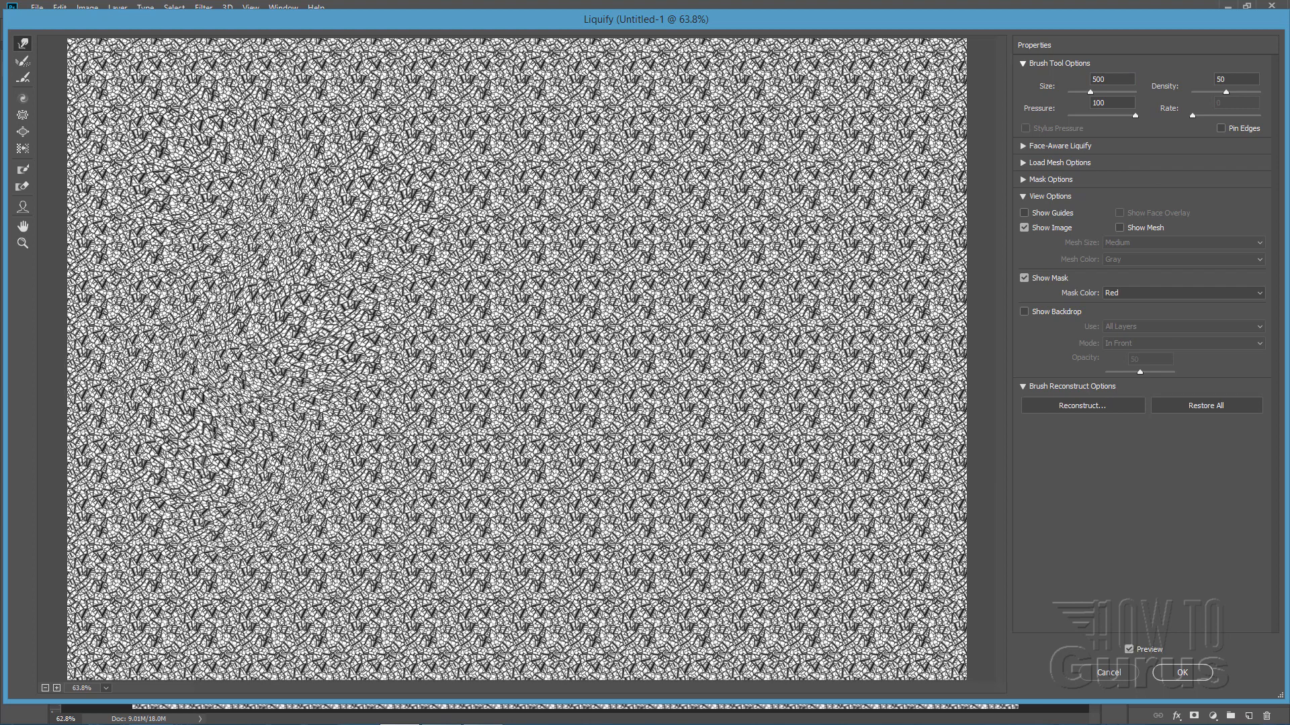
{"action": "left_click_drag", "start_coordinate": [341, 449], "coordinate": [410, 420]}
{"action": "left_click_drag", "start_coordinate": [416, 334], "coordinate": [442, 316]}
{"action": "left_click_drag", "start_coordinate": [435, 204], "coordinate": [415, 219]}
{"action": "left_click_drag", "start_coordinate": [568, 171], "coordinate": [600, 216]}
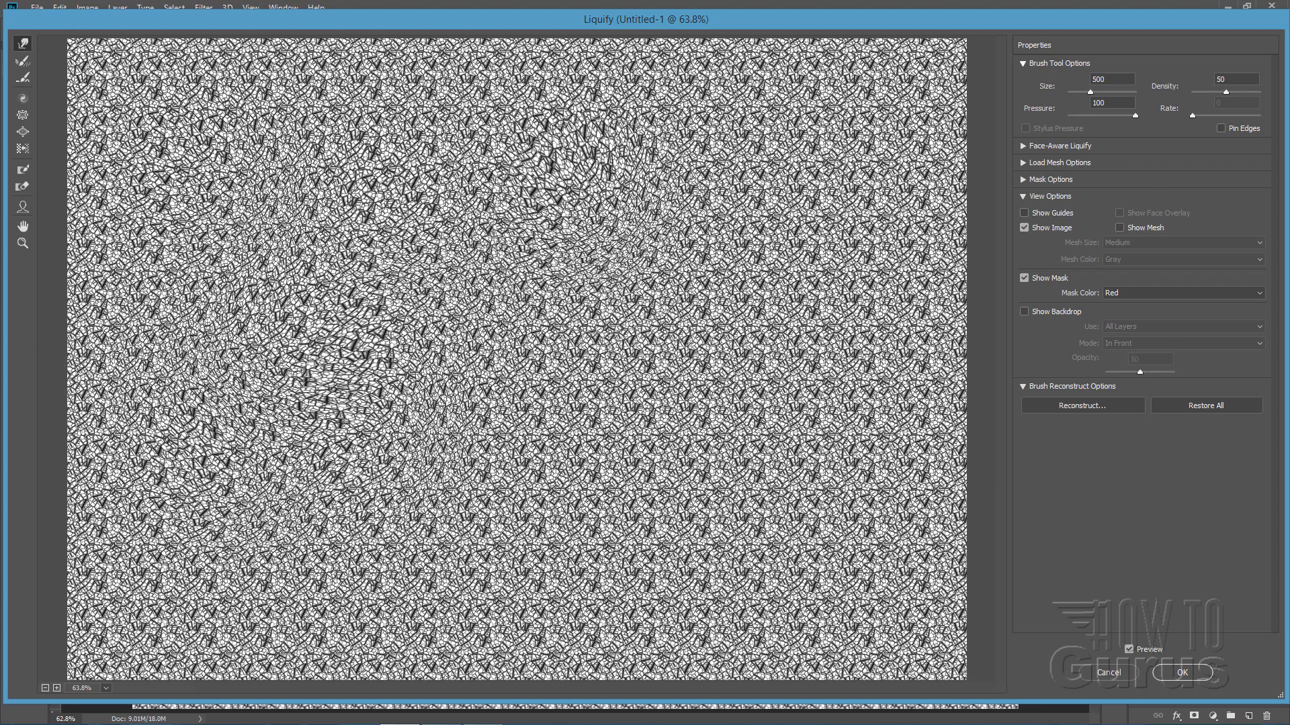
{"action": "left_click_drag", "start_coordinate": [565, 403], "coordinate": [581, 430]}
{"action": "left_click_drag", "start_coordinate": [705, 475], "coordinate": [737, 483]}
{"action": "left_click_drag", "start_coordinate": [765, 341], "coordinate": [786, 348]}
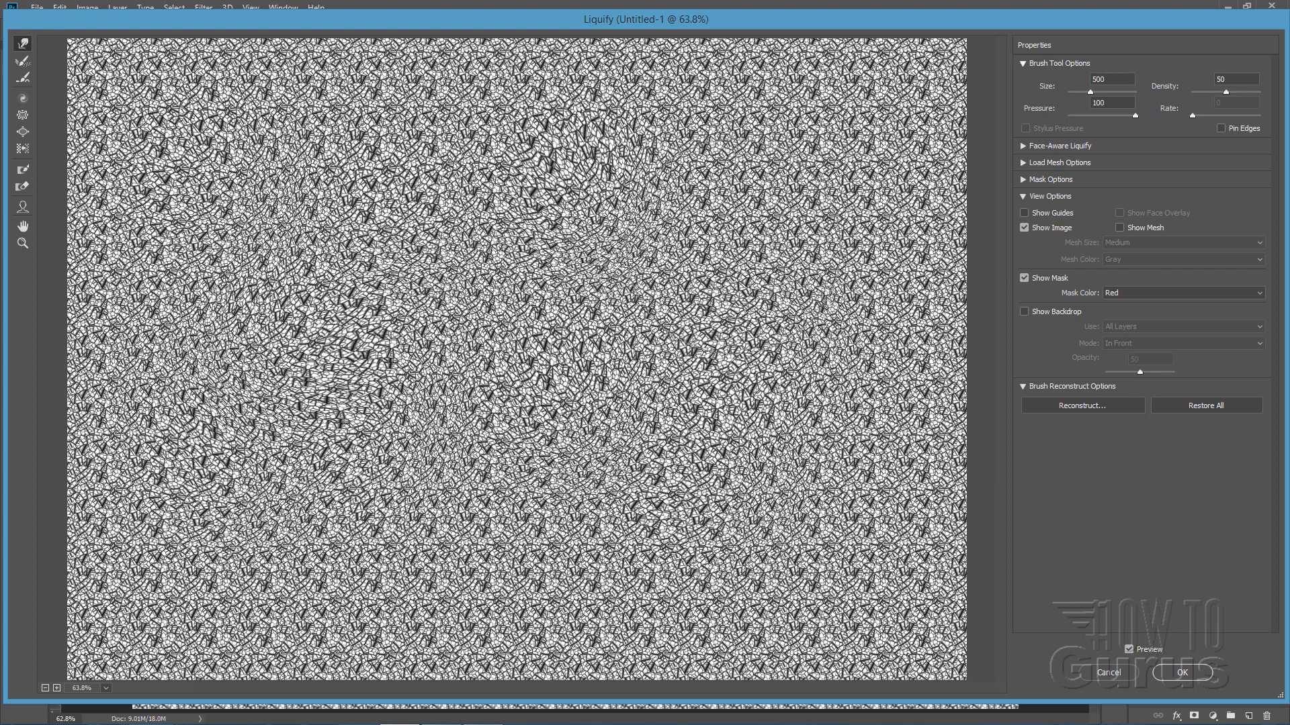
{"action": "left_click_drag", "start_coordinate": [745, 248], "coordinate": [737, 237]}
{"action": "left_click_drag", "start_coordinate": [705, 155], "coordinate": [698, 144]}
{"action": "left_click_drag", "start_coordinate": [626, 109], "coordinate": [579, 89]}
{"action": "mouse_move", "coordinate": [213, 124]}
{"action": "left_mouse_down"}
{"action": "mouse_move", "coordinate": [194, 111]}
{"action": "mouse_move", "coordinate": [168, 153]}
{"action": "left_mouse_up"}
{"action": "left_click_drag", "start_coordinate": [769, 157], "coordinate": [790, 154]}
{"action": "left_click_drag", "start_coordinate": [901, 156], "coordinate": [881, 151]}
{"action": "left_click_drag", "start_coordinate": [932, 284], "coordinate": [929, 322]}
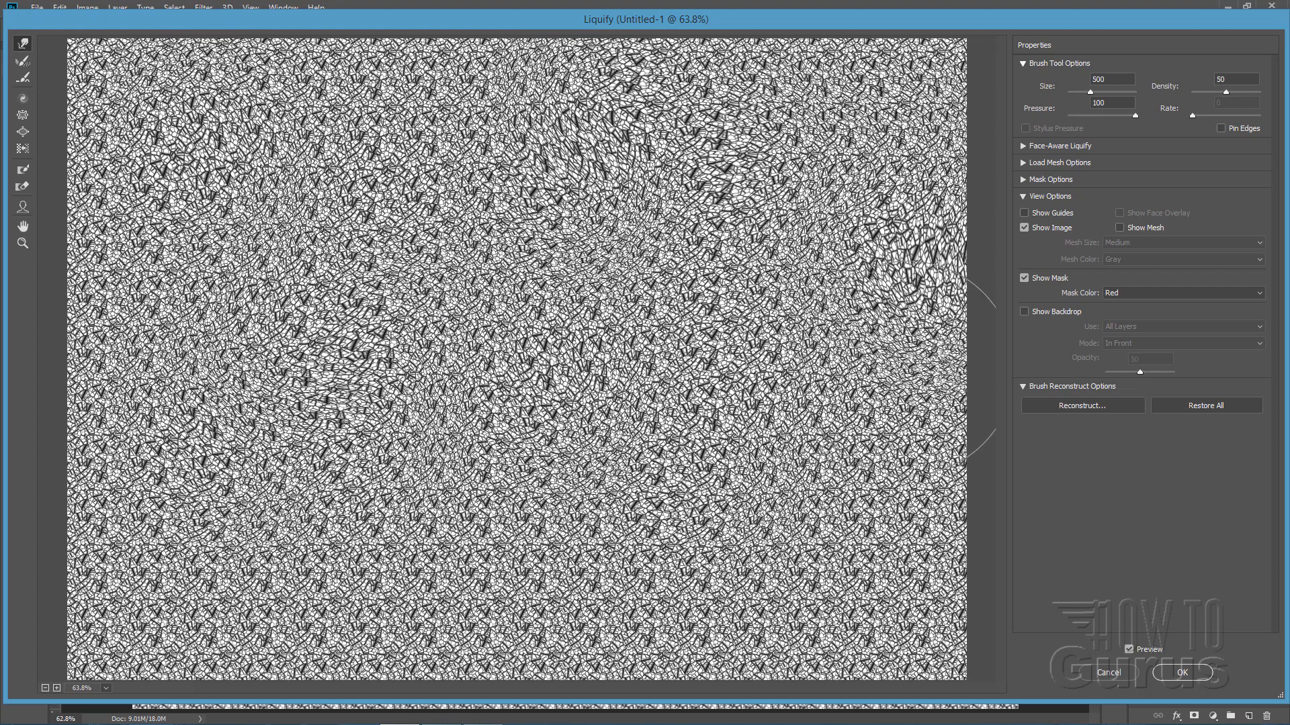
{"action": "left_click_drag", "start_coordinate": [885, 402], "coordinate": [888, 425]}
{"action": "left_click_drag", "start_coordinate": [801, 454], "coordinate": [797, 468]}
{"action": "left_click_drag", "start_coordinate": [720, 626], "coordinate": [743, 628]}
{"action": "left_click_drag", "start_coordinate": [811, 627], "coordinate": [840, 626]}
{"action": "left_click_drag", "start_coordinate": [925, 613], "coordinate": [943, 603]}
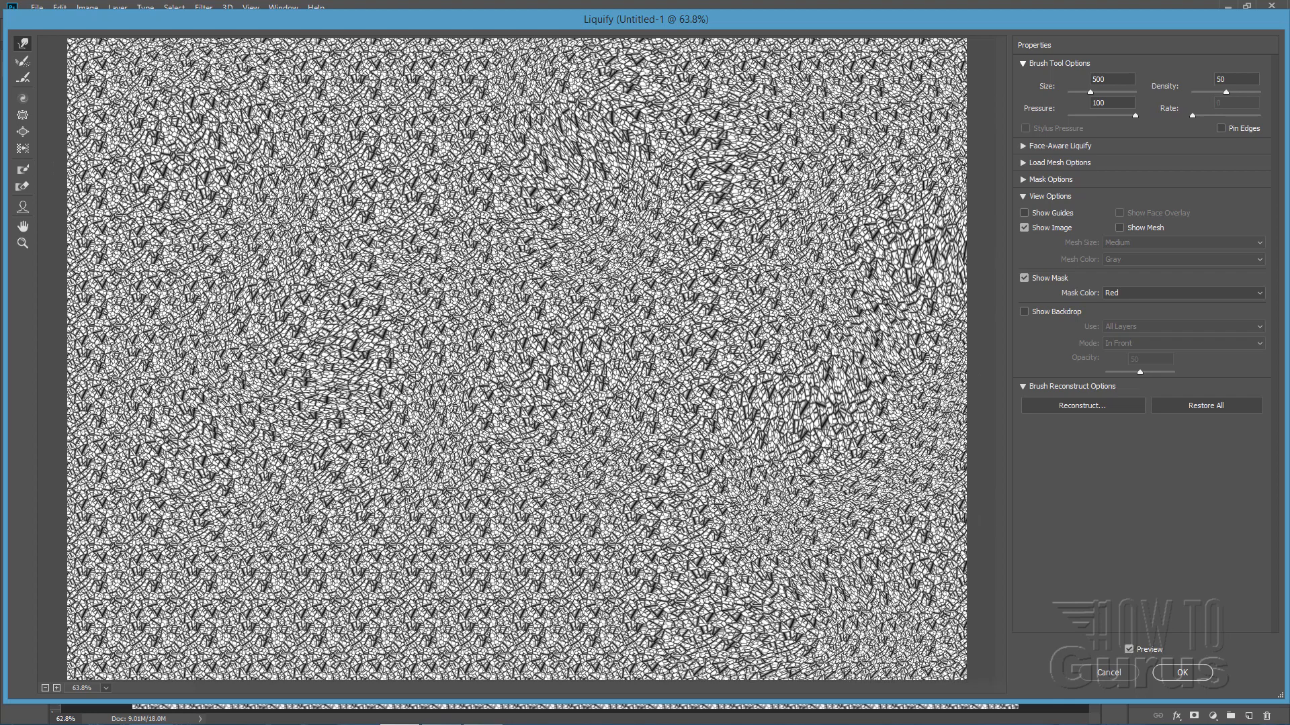
{"action": "left_click_drag", "start_coordinate": [570, 597], "coordinate": [539, 618]}
{"action": "mouse_move", "coordinate": [437, 593]}
{"action": "left_mouse_down"}
{"action": "mouse_move", "coordinate": [297, 583]}
{"action": "mouse_move", "coordinate": [150, 620]}
{"action": "left_mouse_up"}
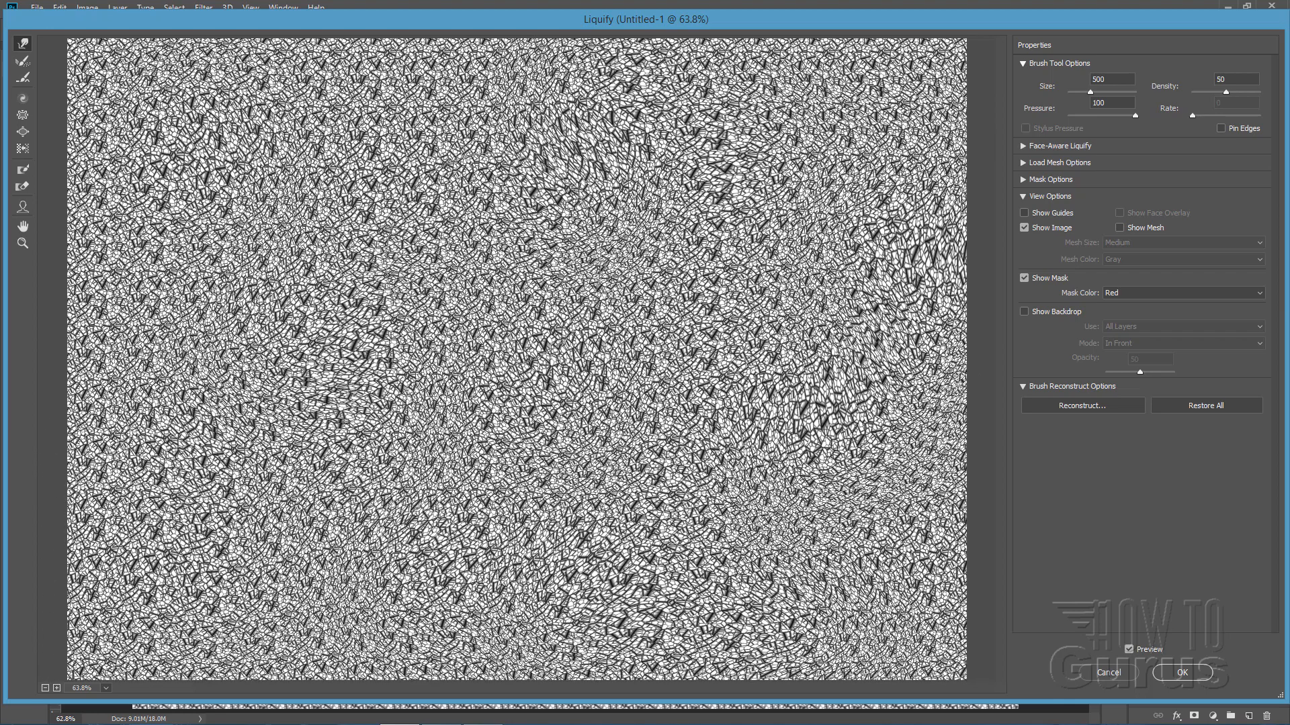
{"action": "left_click_drag", "start_coordinate": [501, 259], "coordinate": [526, 251]}
{"action": "left_click_drag", "start_coordinate": [531, 176], "coordinate": [545, 150]}
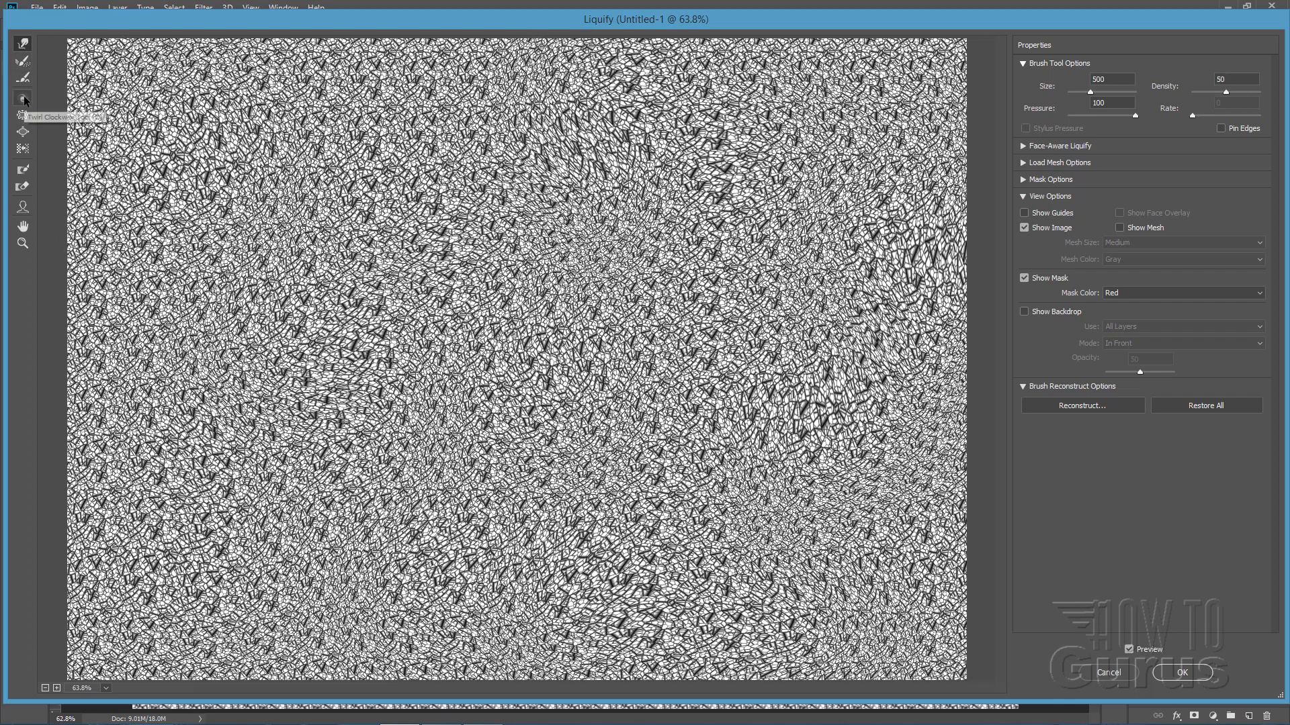
- Twirl the pattern clockwise at scattered spots over the upper and middle canvas, with brush size 500 and rate 80
{"action": "left_click", "coordinate": [23, 98]}
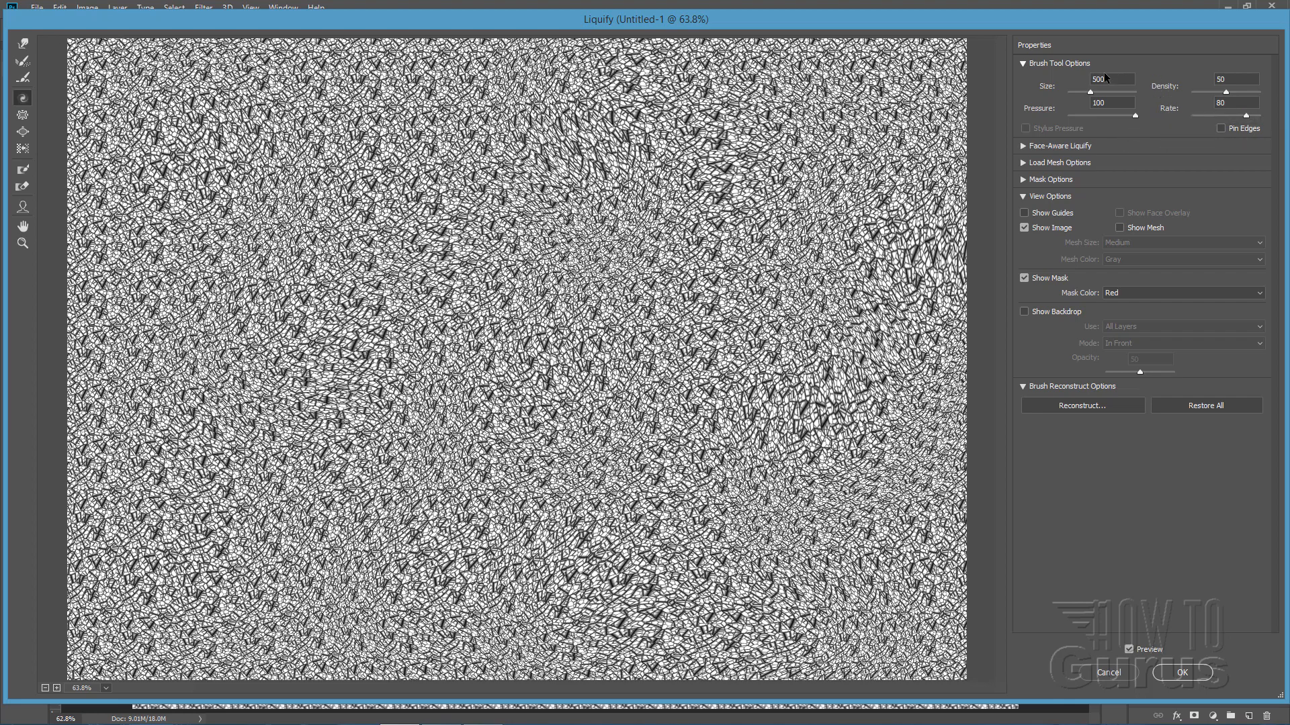
{"action": "left_click", "coordinate": [553, 192]}
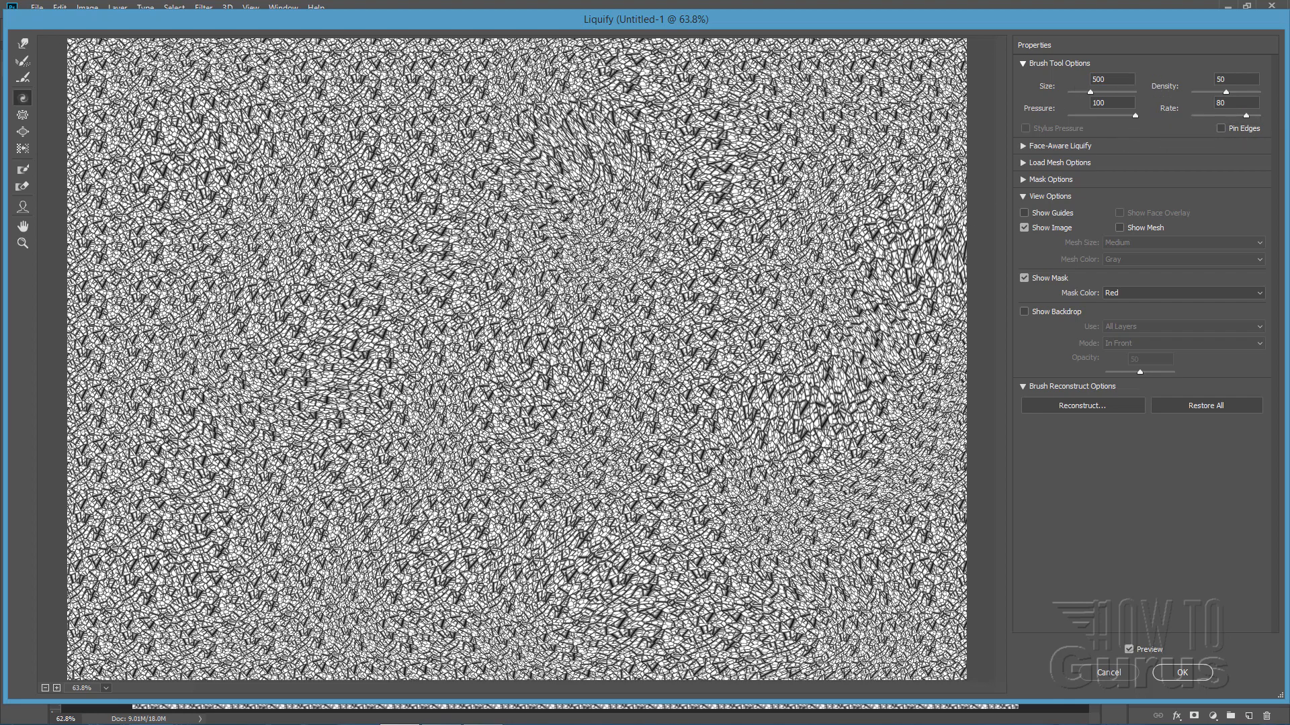
{"action": "left_click", "coordinate": [373, 207]}
{"action": "left_click", "coordinate": [201, 285]}
{"action": "left_click", "coordinate": [208, 296]}
{"action": "left_click", "coordinate": [548, 353]}
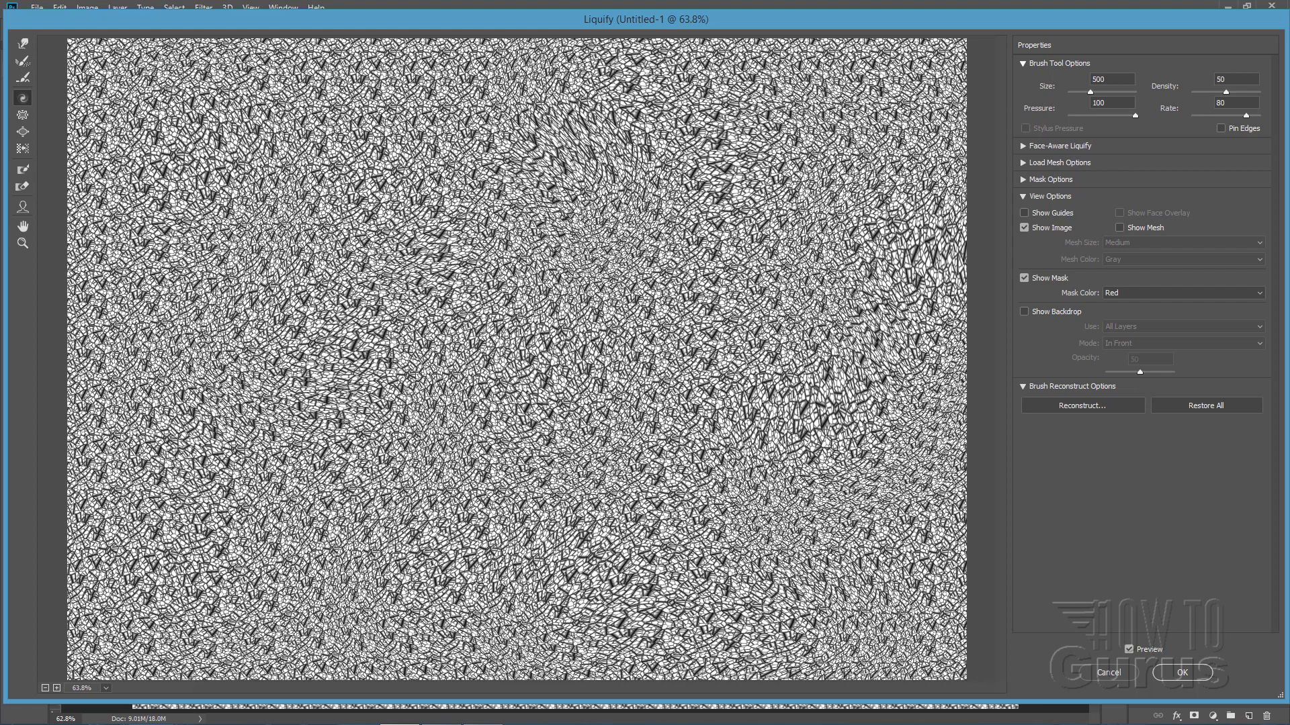
{"action": "left_click", "coordinate": [786, 199]}
{"action": "left_click_drag", "start_coordinate": [797, 359], "coordinate": [787, 393]}
- Twirl the pattern counterclockwise at scattered spots all over the canvas to break up its repetition further
{"action": "left_click", "coordinate": [765, 384], "text": "alt"}
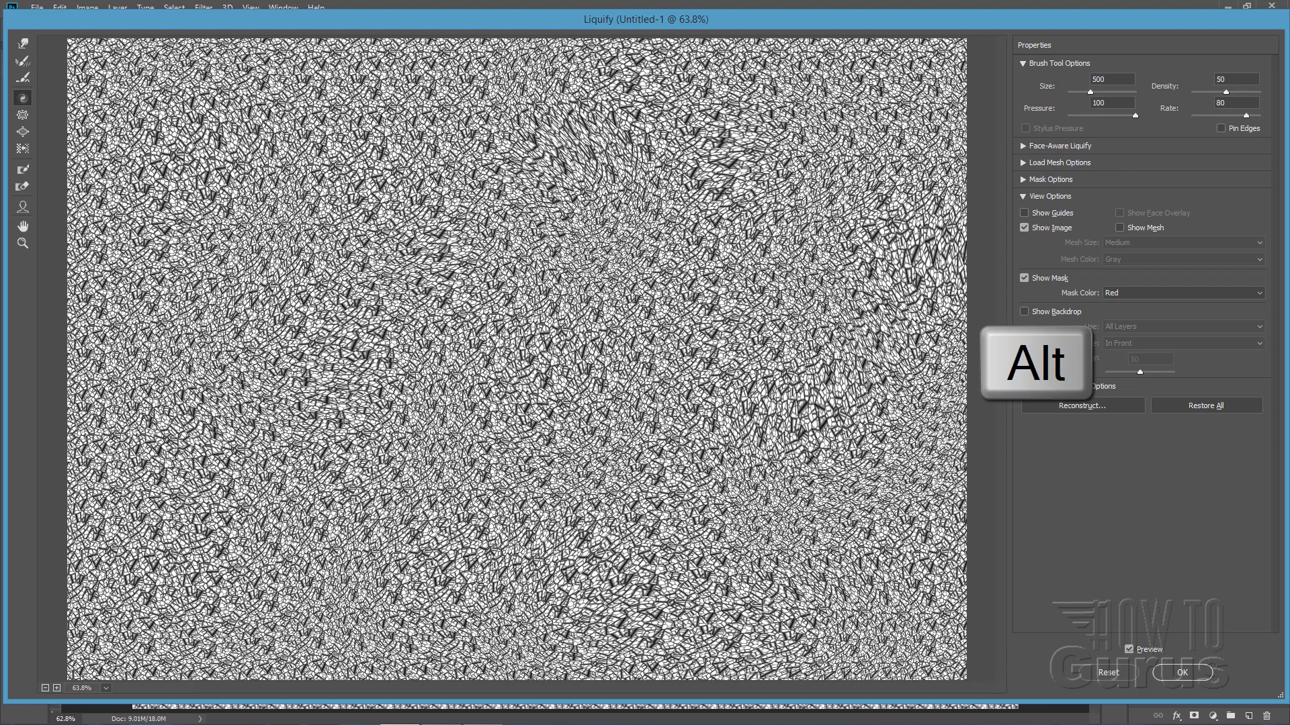
{"action": "left_click", "coordinate": [525, 368], "text": "alt"}
{"action": "left_click", "coordinate": [292, 381], "text": "alt"}
{"action": "left_click", "coordinate": [369, 508], "text": "alt"}
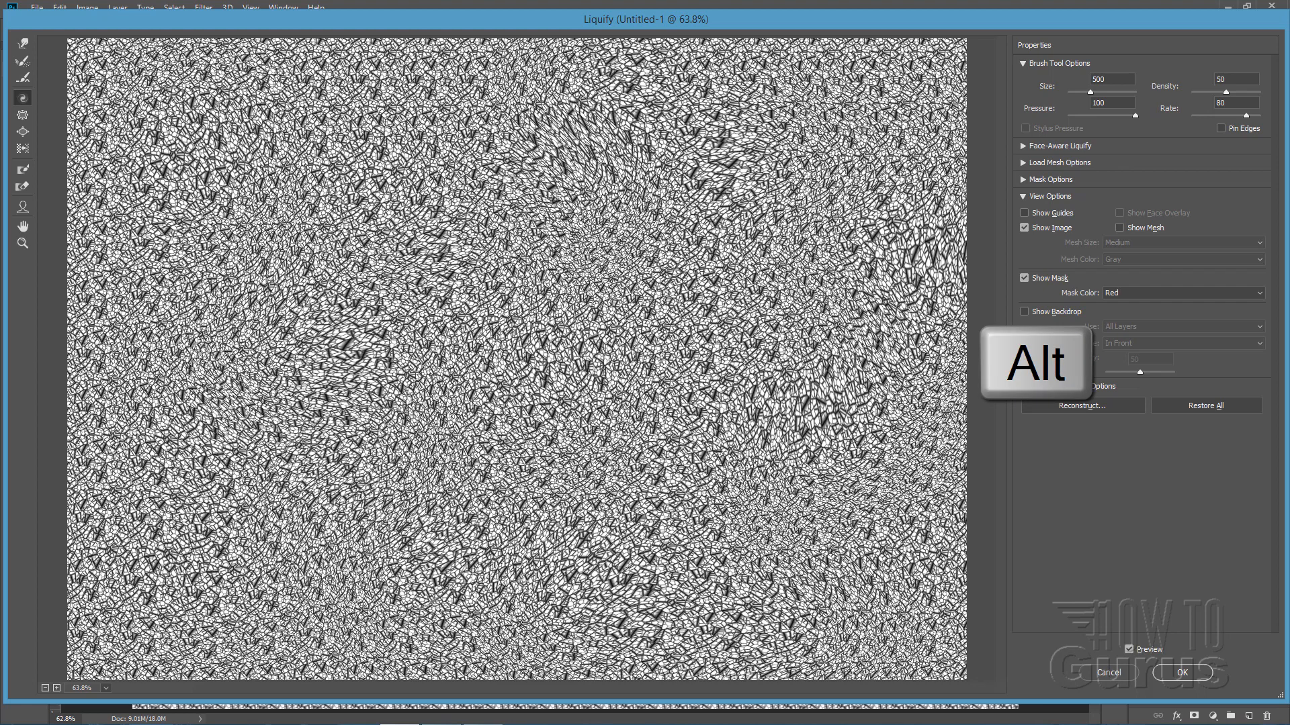
{"action": "left_click", "coordinate": [592, 497], "text": "alt"}
{"action": "left_click", "coordinate": [774, 501], "text": "alt"}
{"action": "left_click", "coordinate": [648, 473]}
{"action": "left_click", "coordinate": [383, 484]}
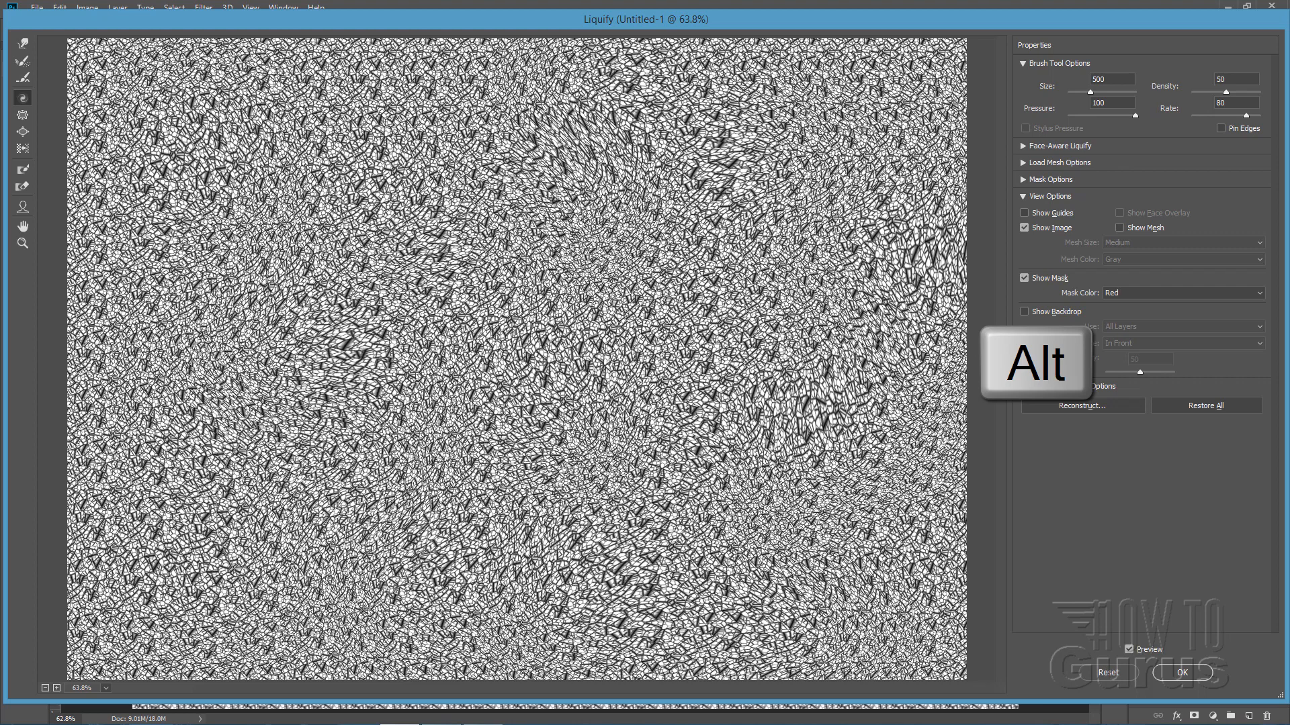
{"action": "left_click", "coordinate": [136, 492]}
{"action": "left_click", "coordinate": [229, 579]}
{"action": "left_click", "coordinate": [348, 591]}
{"action": "left_click", "coordinate": [547, 596]}
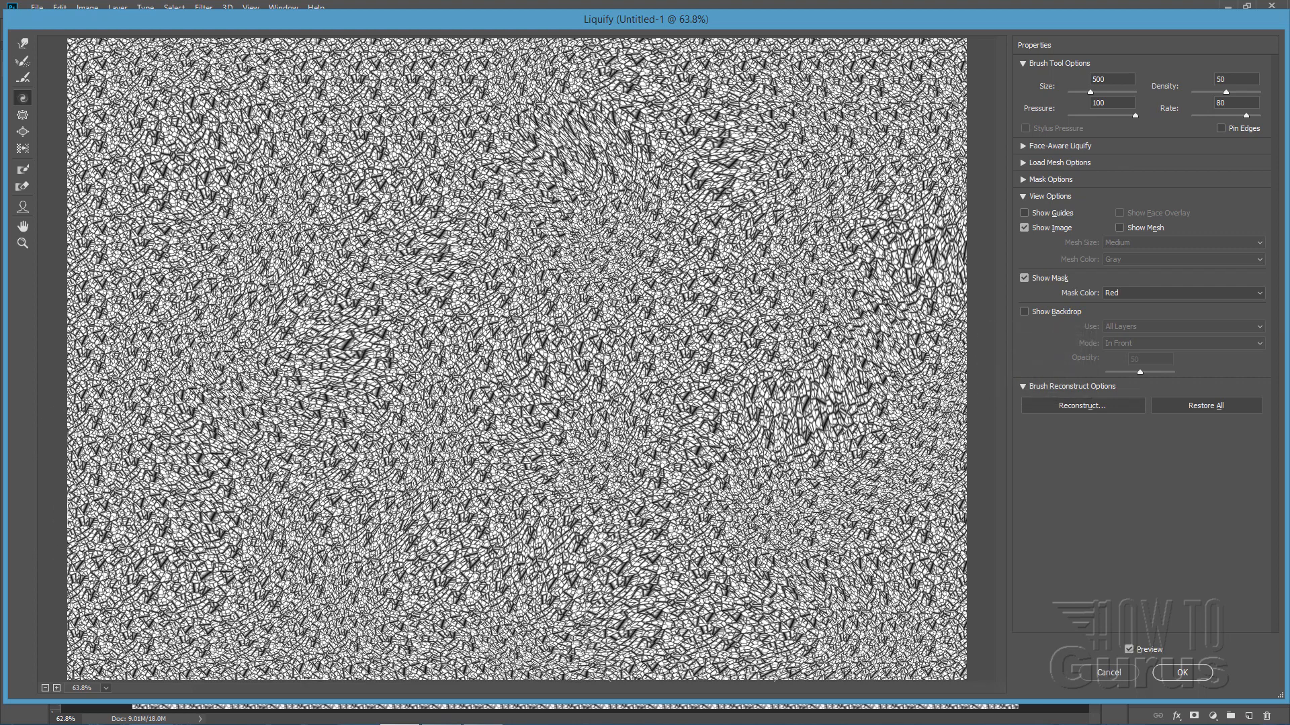
{"action": "left_click", "coordinate": [774, 575], "text": "alt"}
{"action": "left_click", "coordinate": [867, 556], "text": "alt"}
{"action": "left_click", "coordinate": [860, 236], "text": "alt"}
{"action": "left_click", "coordinate": [829, 145], "text": "alt"}
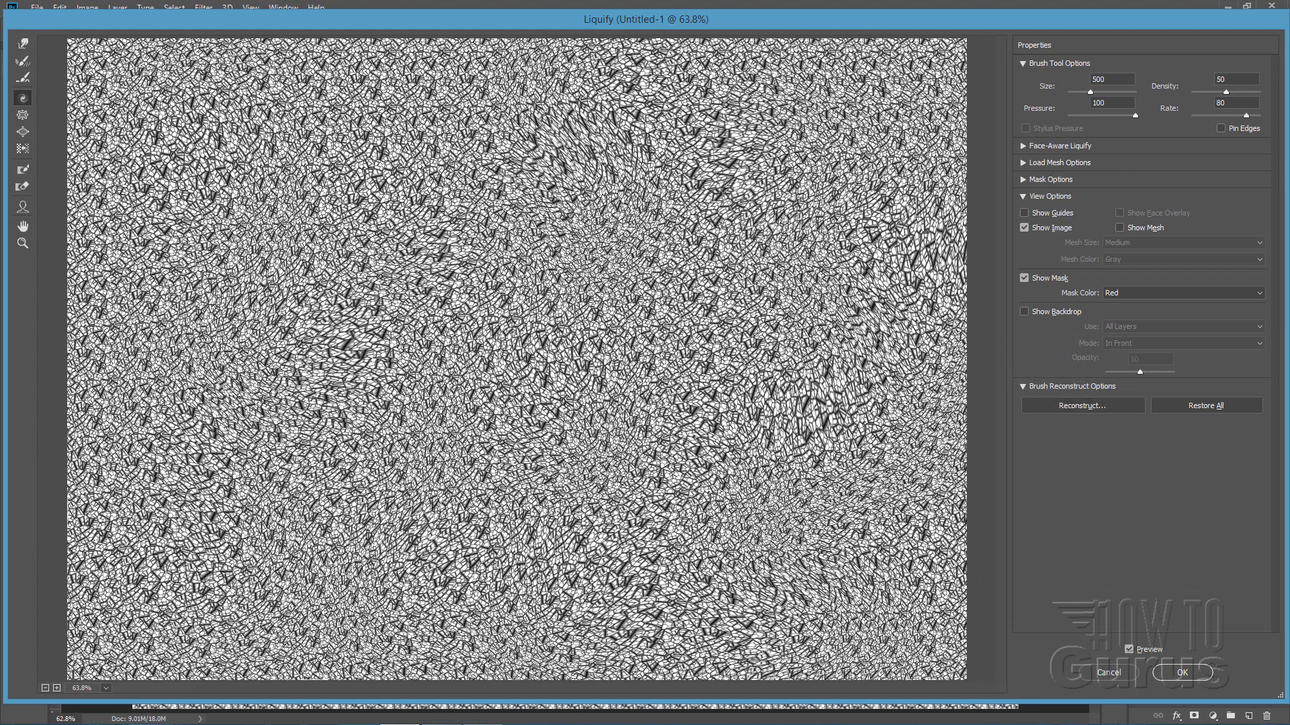
{"action": "left_click", "coordinate": [740, 130], "text": "alt"}
{"action": "left_click", "coordinate": [423, 137], "text": "alt"}
{"action": "left_click", "coordinate": [274, 137], "text": "alt"}
{"action": "left_click", "coordinate": [128, 134], "text": "alt"}
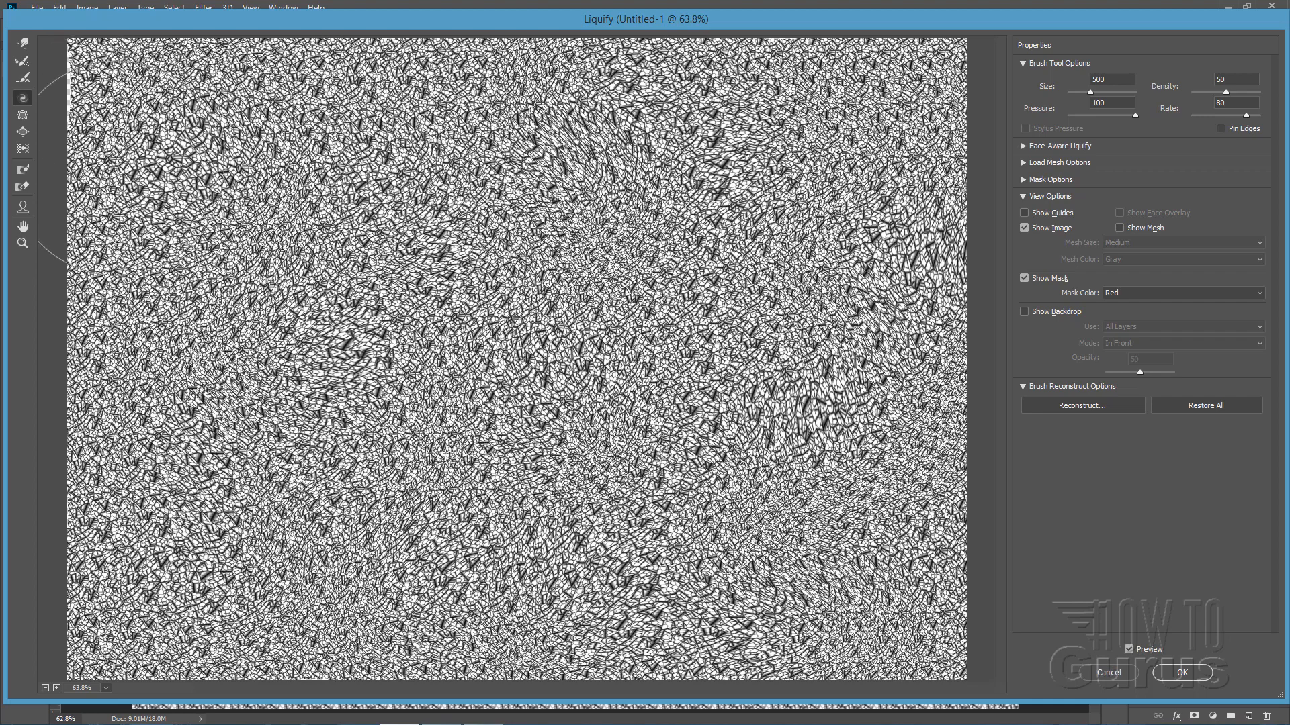
{"action": "left_click", "coordinate": [117, 259], "text": "alt"}
{"action": "left_click", "coordinate": [228, 266], "text": "alt"}
{"action": "left_click", "coordinate": [401, 281], "text": "alt"}
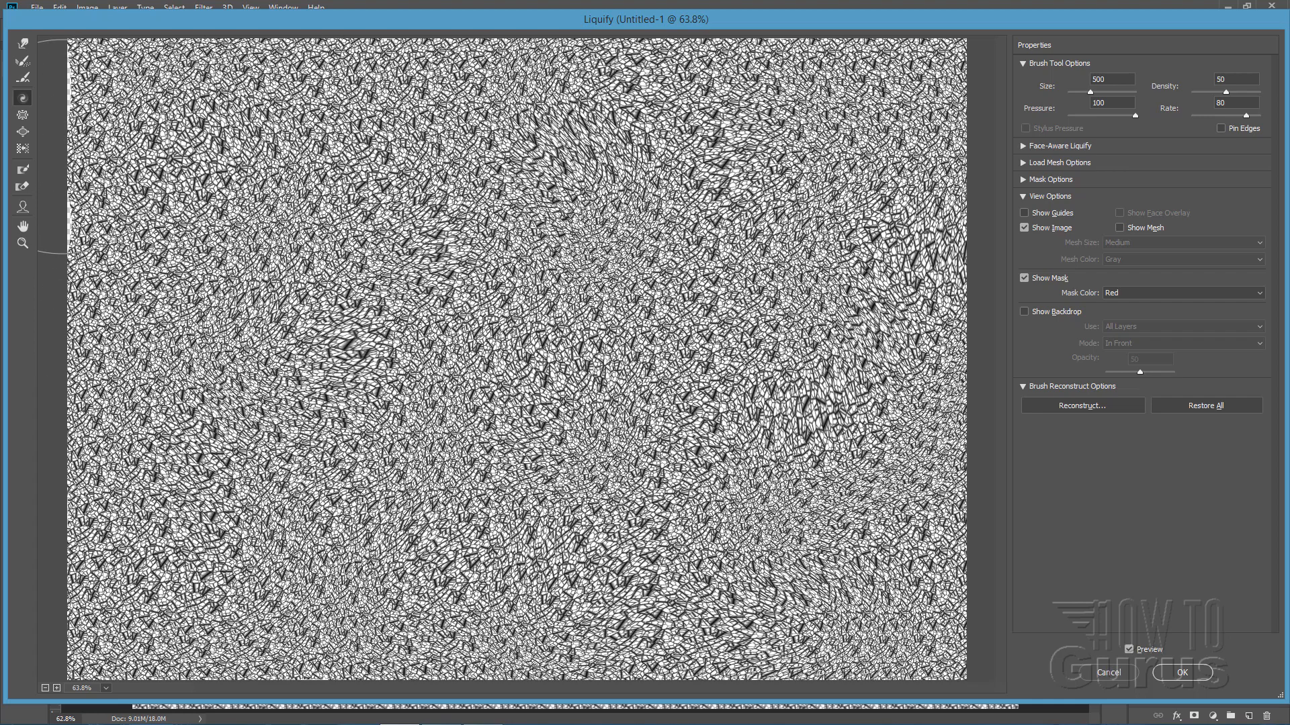
- Pucker the pattern at three spots in the upper half of the canvas, with brush size 500 and rate 80
{"action": "left_click", "coordinate": [21, 119]}
{"action": "left_click", "coordinate": [574, 246]}
{"action": "left_click", "coordinate": [429, 239]}
{"action": "left_click", "coordinate": [200, 194]}
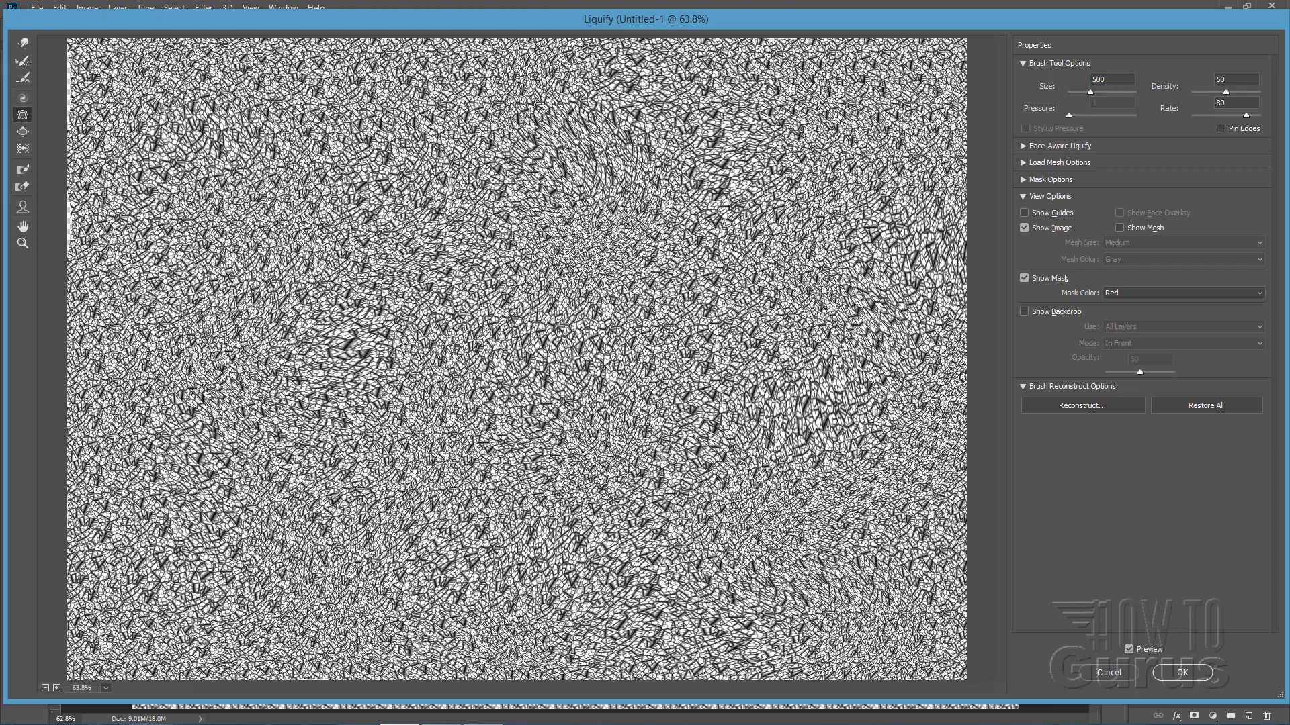
- Pucker the pattern at scattered spots across the whole canvas, with brush size 500 and rate 80
{"action": "left_click", "coordinate": [178, 413]}
{"action": "left_click", "coordinate": [440, 457]}
{"action": "left_click", "coordinate": [588, 403]}
{"action": "left_click", "coordinate": [722, 283]}
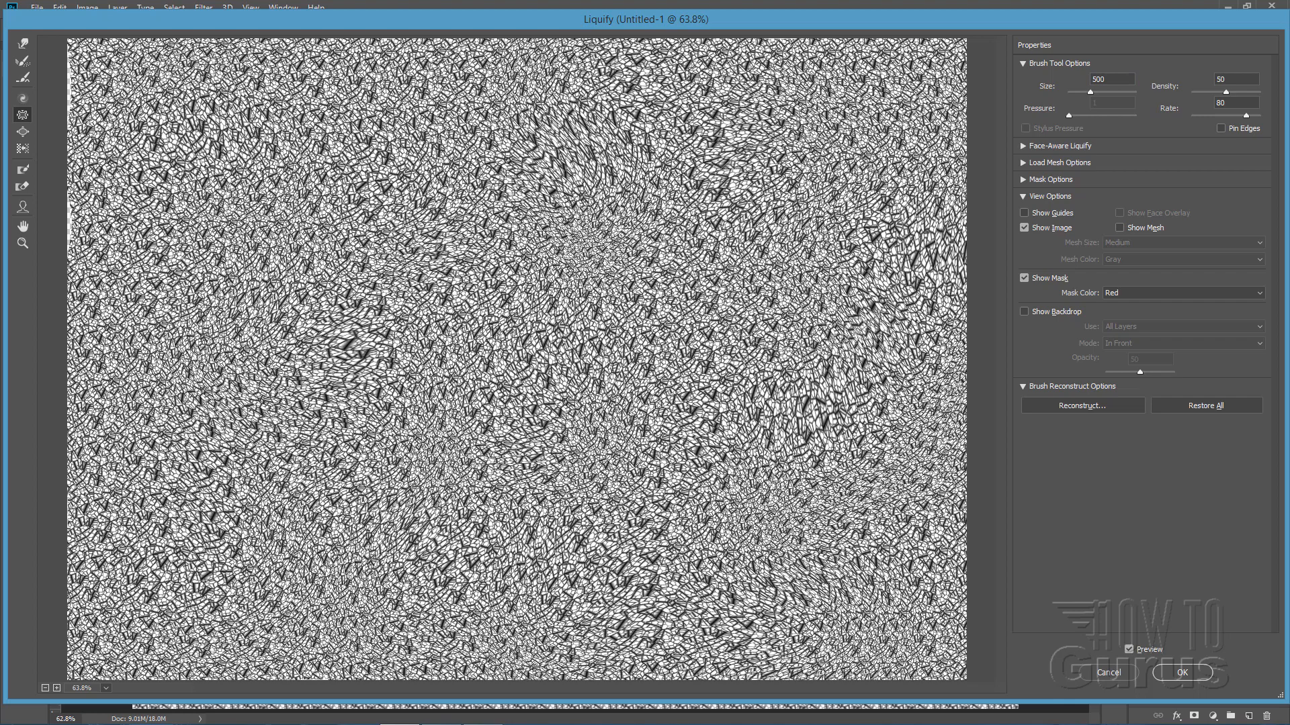
{"action": "left_click", "coordinate": [836, 176]}
{"action": "left_click", "coordinate": [895, 333]}
{"action": "left_click", "coordinate": [865, 546]}
{"action": "left_click", "coordinate": [684, 569]}
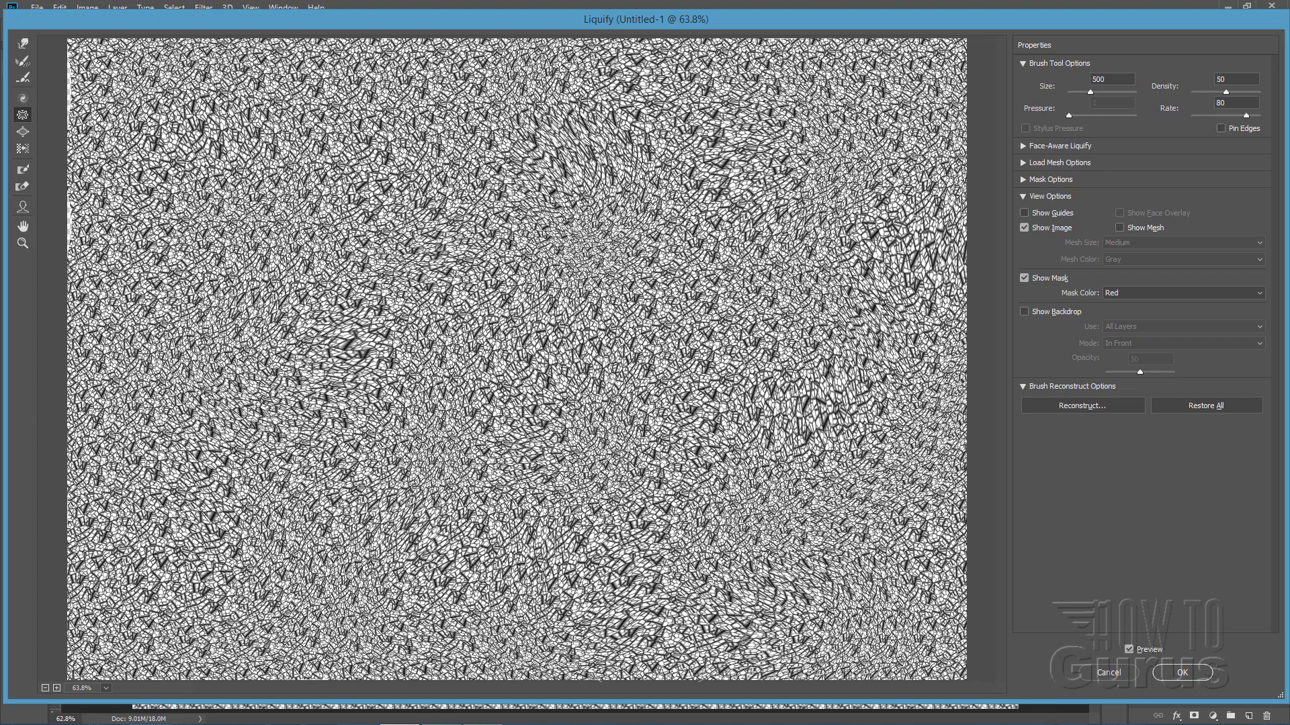
{"action": "left_click", "coordinate": [440, 545]}
{"action": "left_click", "coordinate": [234, 591]}
{"action": "left_click", "coordinate": [226, 346]}
{"action": "left_click", "coordinate": [243, 152]}
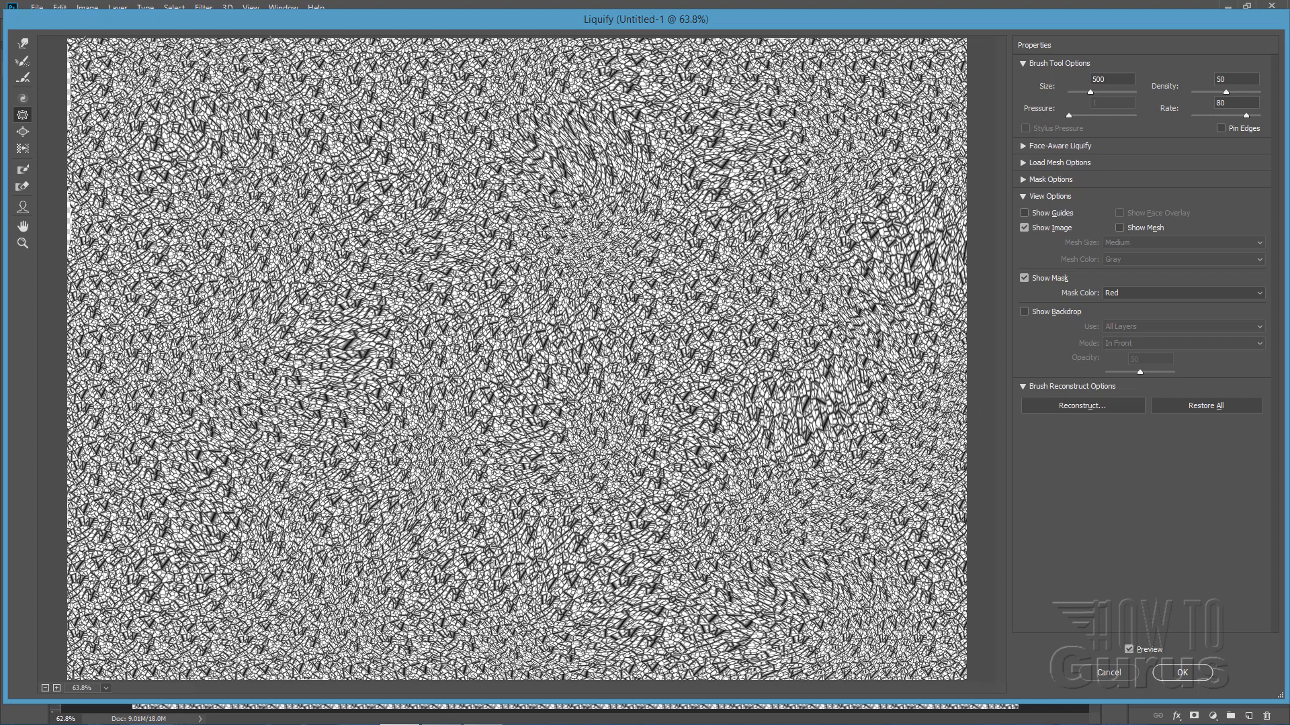
{"action": "left_click", "coordinate": [161, 114]}
{"action": "left_click", "coordinate": [302, 105]}
{"action": "left_click", "coordinate": [474, 126]}
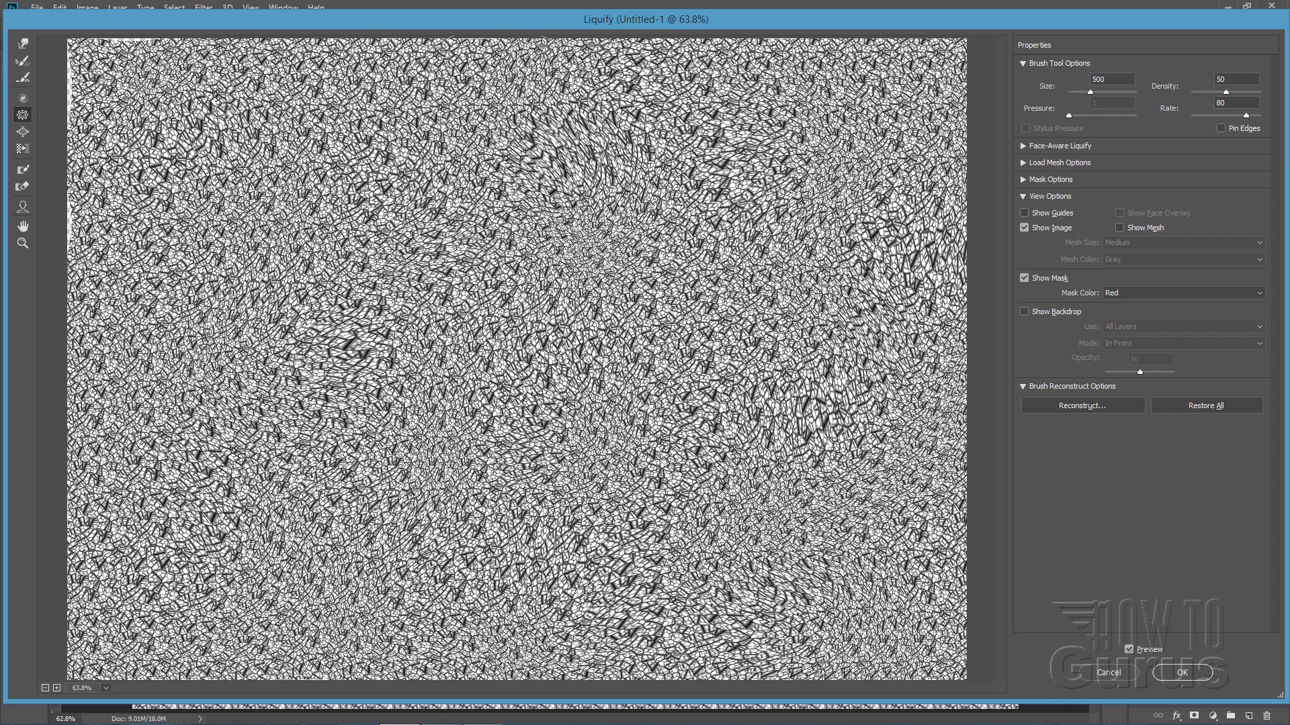
- Bloat the pattern at scattered spots all over the canvas, with brush size 500 and rate 80
{"action": "left_click", "coordinate": [23, 132]}
{"action": "left_click", "coordinate": [296, 254]}
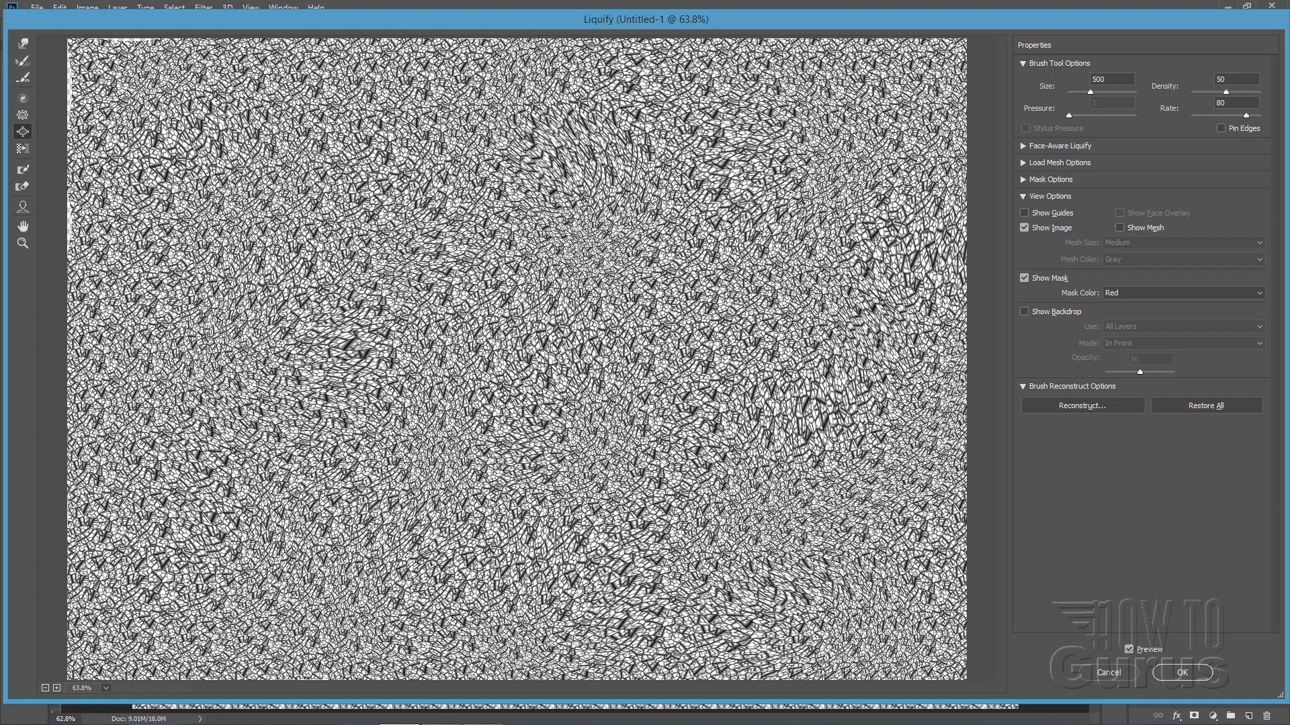
{"action": "left_click", "coordinate": [216, 182]}
{"action": "left_click_drag", "start_coordinate": [459, 152], "coordinate": [480, 172]}
{"action": "left_click", "coordinate": [738, 191]}
{"action": "left_click_drag", "start_coordinate": [615, 315], "coordinate": [638, 338]}
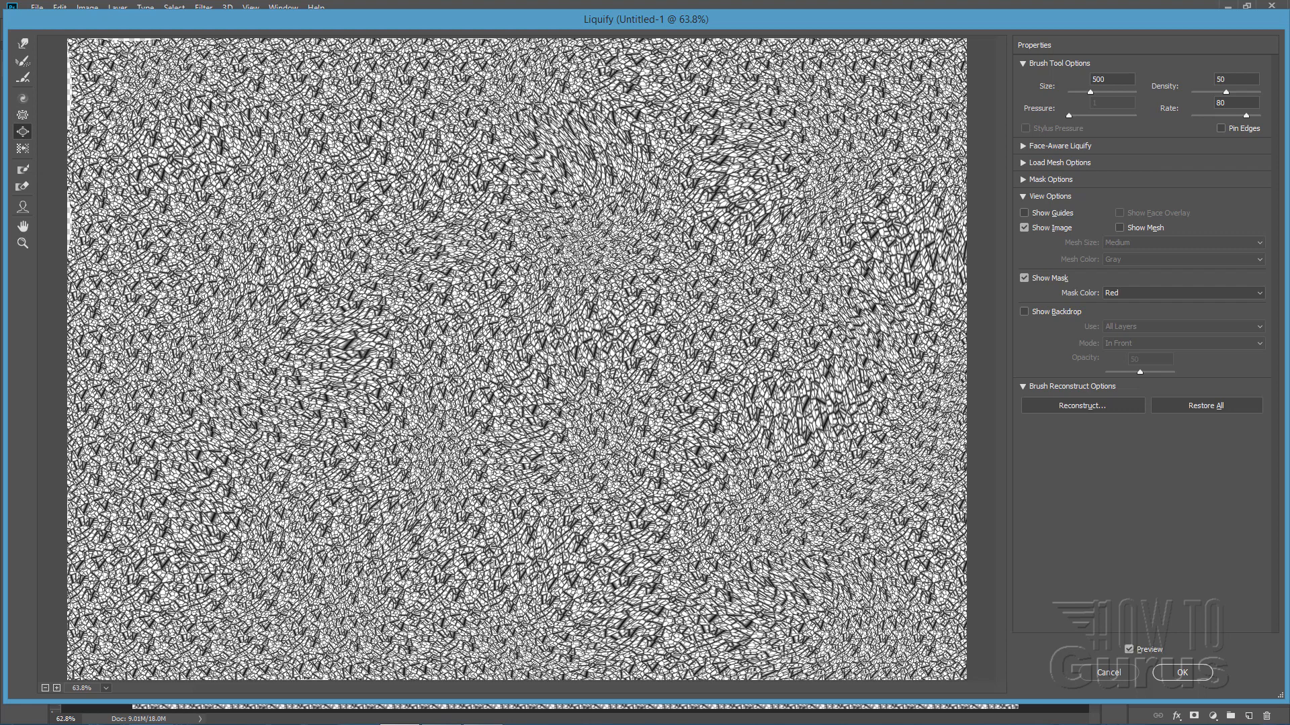
{"action": "left_click", "coordinate": [461, 285]}
{"action": "left_click", "coordinate": [237, 265]}
{"action": "left_click", "coordinate": [187, 392]}
{"action": "left_click", "coordinate": [388, 450]}
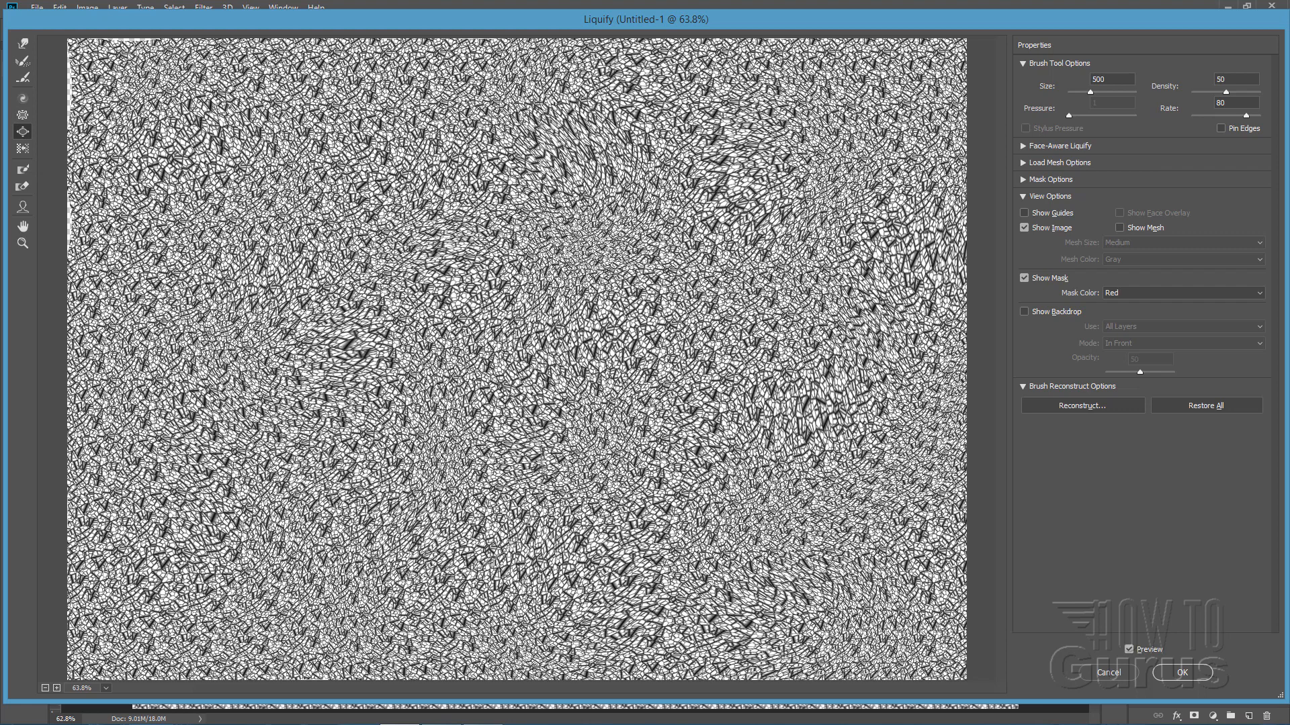
{"action": "left_click", "coordinate": [510, 429]}
{"action": "left_click", "coordinate": [665, 463]}
{"action": "left_click", "coordinate": [748, 351]}
{"action": "left_click", "coordinate": [708, 254]}
{"action": "left_click", "coordinate": [848, 269]}
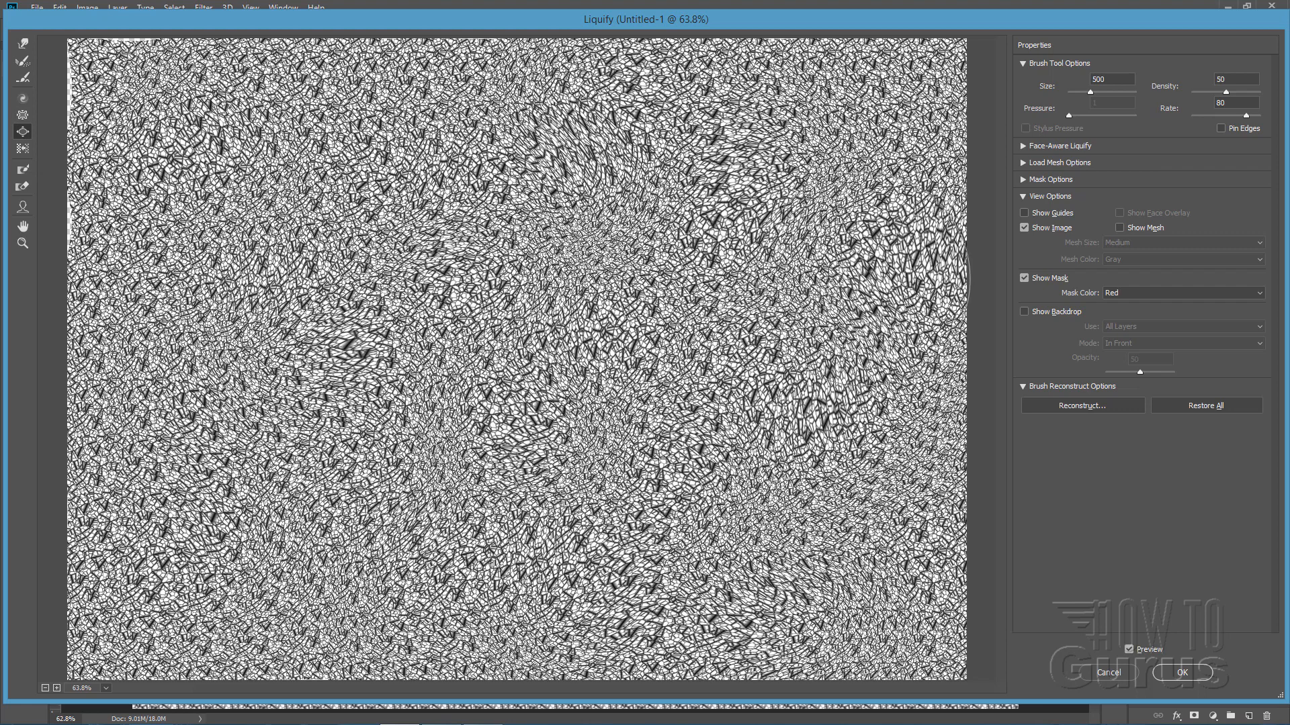
{"action": "left_click", "coordinate": [856, 411]}
{"action": "left_click", "coordinate": [738, 512]}
{"action": "left_click", "coordinate": [537, 472]}
{"action": "left_click", "coordinate": [362, 482]}
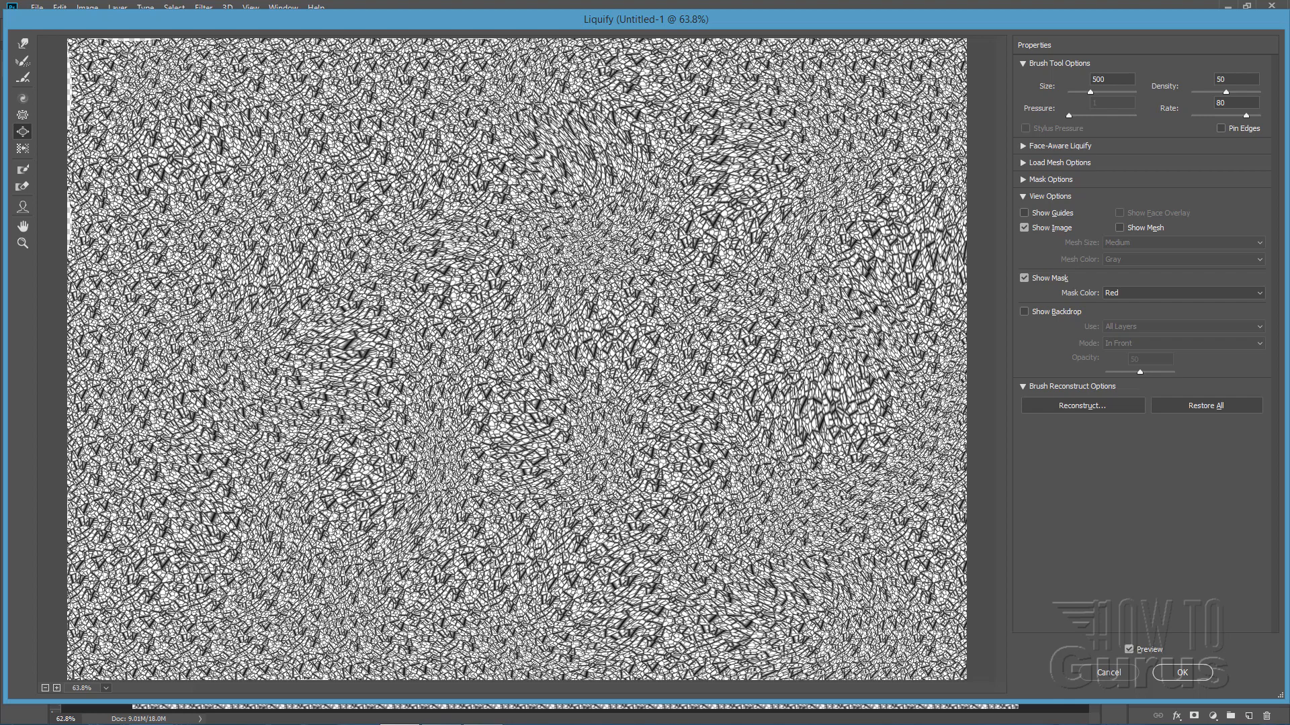
{"action": "left_click", "coordinate": [207, 532]}
{"action": "left_click", "coordinate": [454, 582]}
{"action": "left_click", "coordinate": [724, 588]}
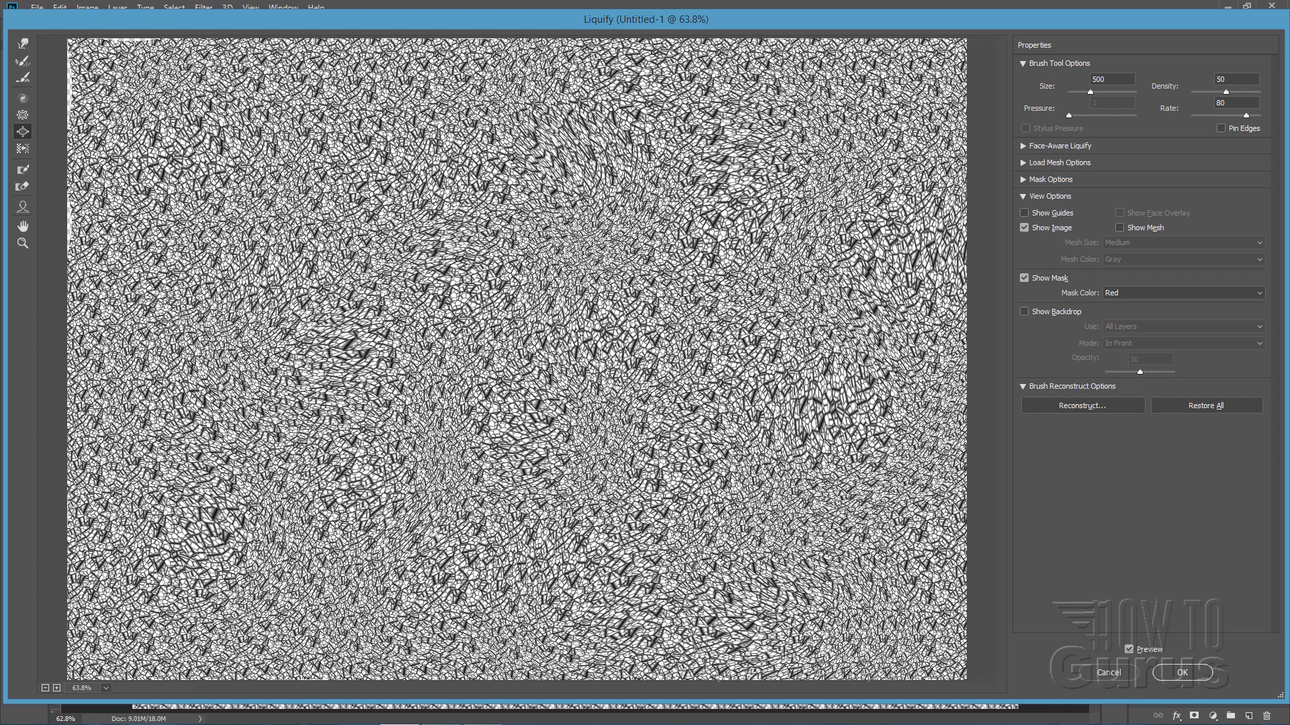
{"action": "left_click", "coordinate": [868, 544]}
{"action": "left_click", "coordinate": [411, 589]}
{"action": "left_click", "coordinate": [290, 636]}
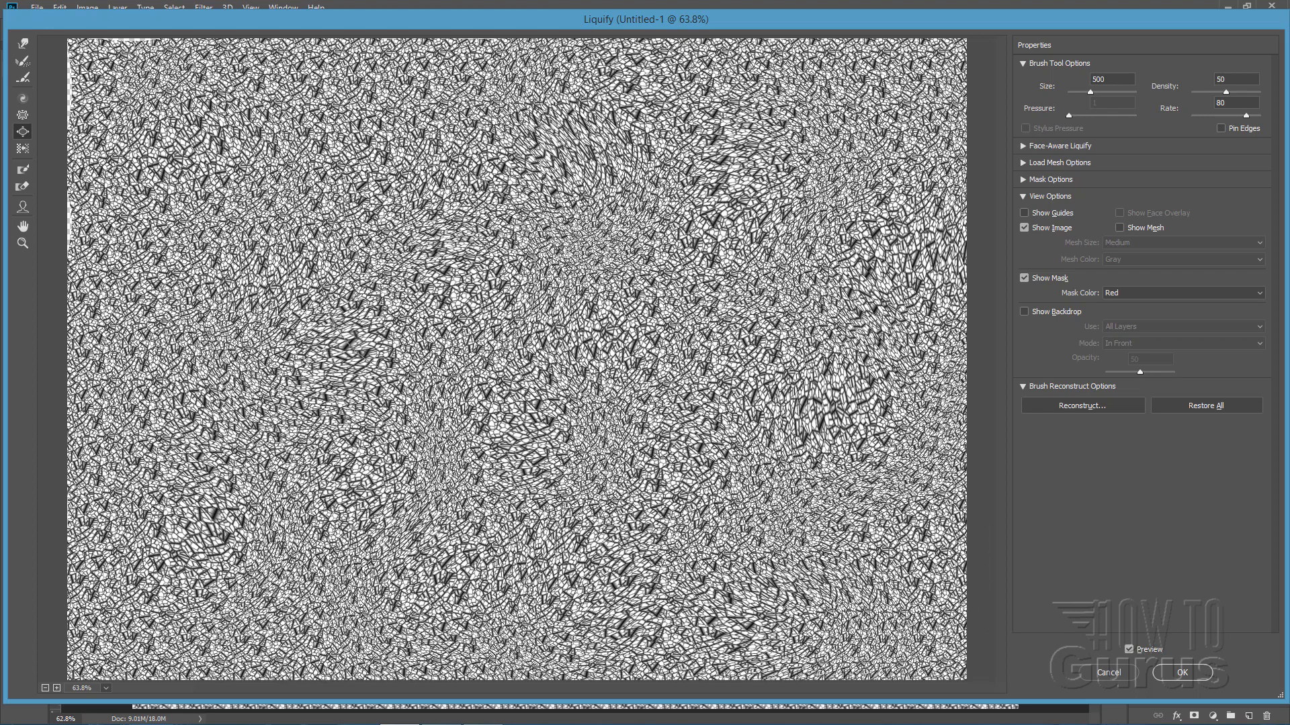
- Shift the pattern at scattered spots with the Push Left tool at size 500 and pressure 100, and apply the Liquify distortion
{"action": "left_click", "coordinate": [23, 149]}
{"action": "mouse_move", "coordinate": [267, 268]}
{"action": "left_mouse_down"}
{"action": "mouse_move", "coordinate": [262, 278]}
{"action": "mouse_move", "coordinate": [300, 276]}
{"action": "left_mouse_up"}
{"action": "mouse_move", "coordinate": [516, 264]}
{"action": "left_mouse_down"}
{"action": "mouse_move", "coordinate": [607, 266]}
{"action": "mouse_move", "coordinate": [430, 280]}
{"action": "left_mouse_up"}
{"action": "left_click_drag", "start_coordinate": [451, 362], "coordinate": [467, 396]}
{"action": "left_click_drag", "start_coordinate": [724, 429], "coordinate": [753, 409]}
{"action": "left_click_drag", "start_coordinate": [792, 327], "coordinate": [791, 343]}
{"action": "left_click_drag", "start_coordinate": [780, 246], "coordinate": [772, 266]}
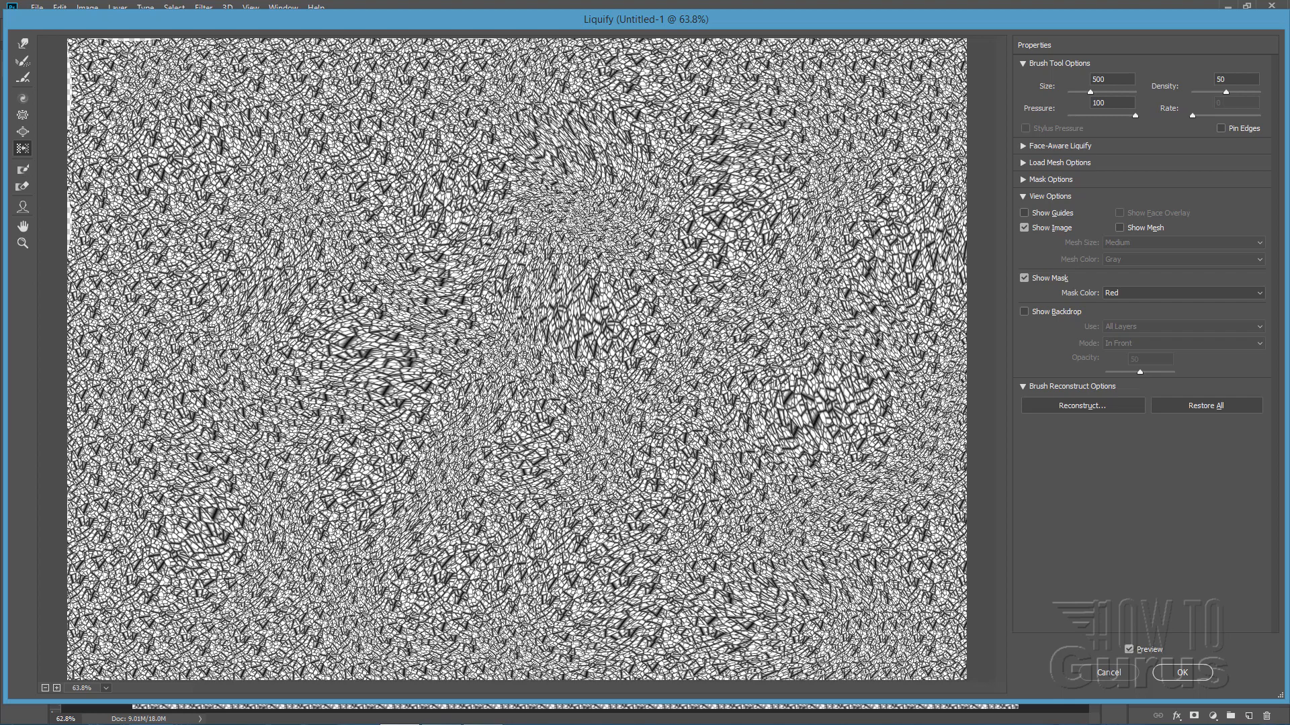
{"action": "left_click_drag", "start_coordinate": [638, 193], "coordinate": [629, 212]}
{"action": "left_click_drag", "start_coordinate": [422, 198], "coordinate": [407, 205]}
{"action": "left_click_drag", "start_coordinate": [232, 274], "coordinate": [219, 290]}
{"action": "left_click_drag", "start_coordinate": [193, 429], "coordinate": [189, 446]}
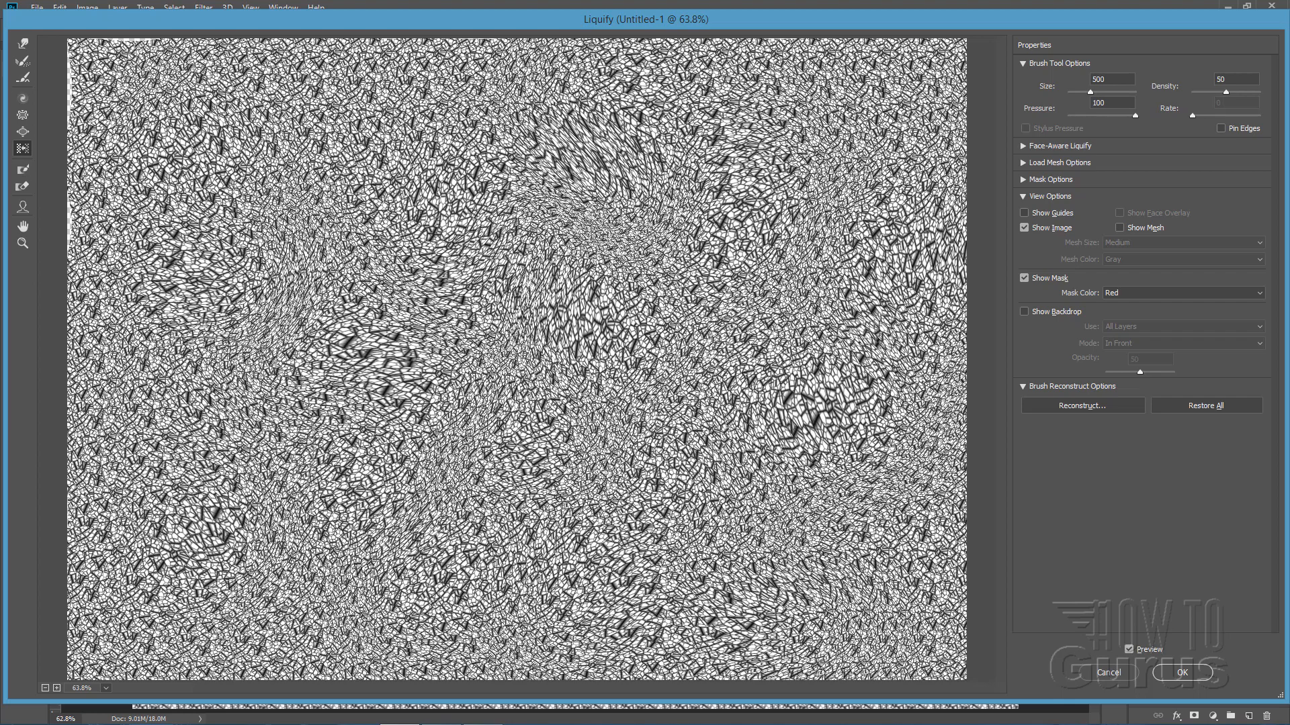
{"action": "left_click_drag", "start_coordinate": [332, 540], "coordinate": [346, 550]}
{"action": "left_click_drag", "start_coordinate": [881, 554], "coordinate": [884, 571]}
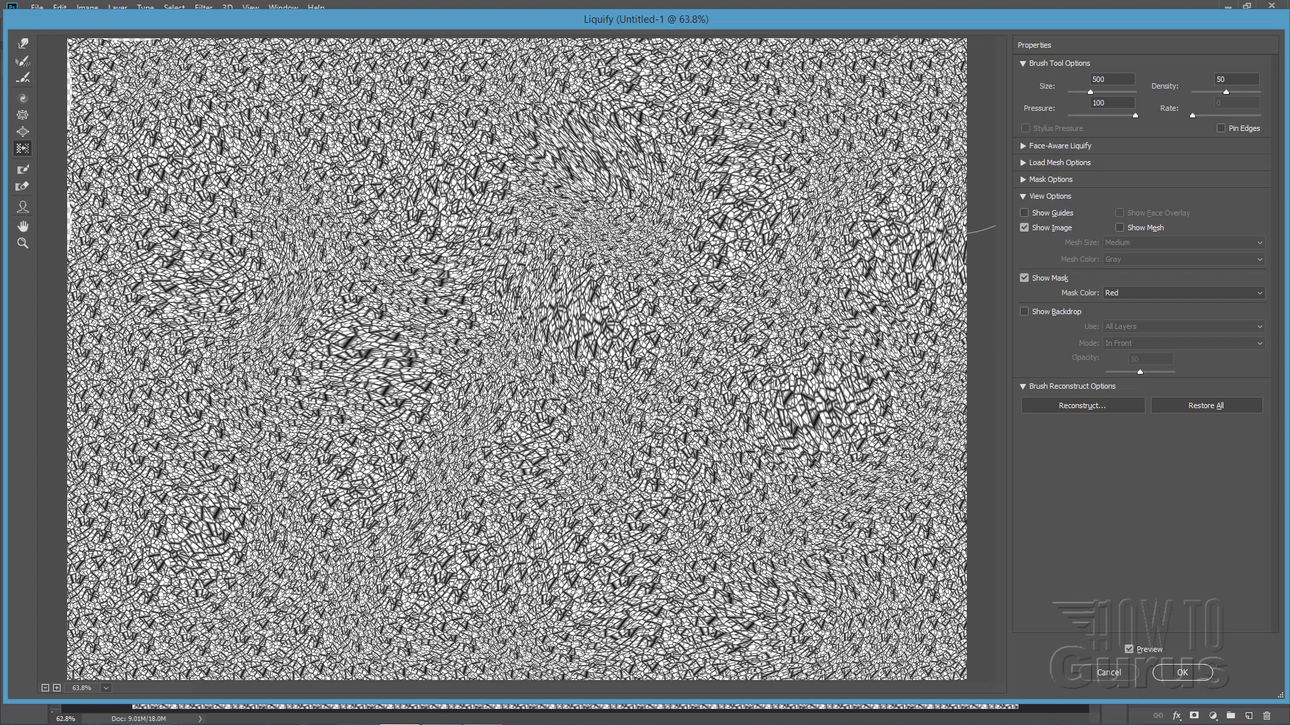
{"action": "left_click", "coordinate": [1169, 675]}
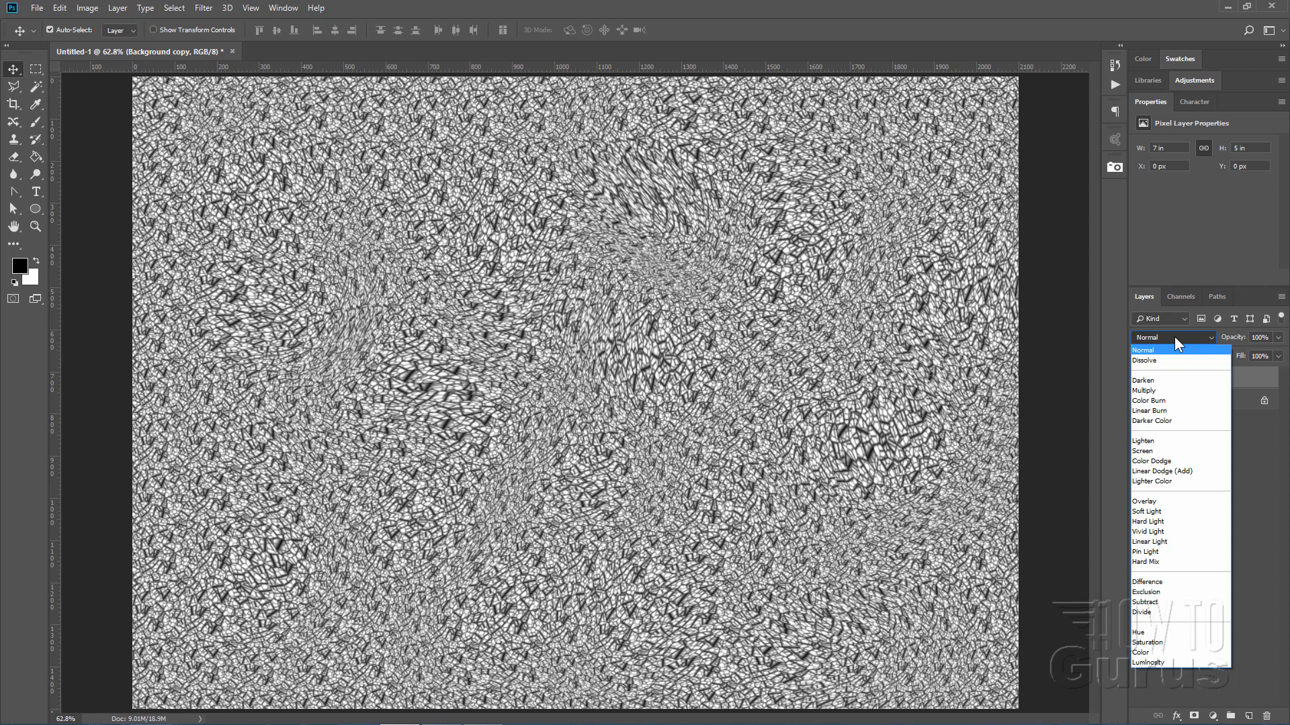
- Set the distorted Background copy's blend mode to Darken and merge it with the Background layer
{"action": "left_click", "coordinate": [1143, 380]}
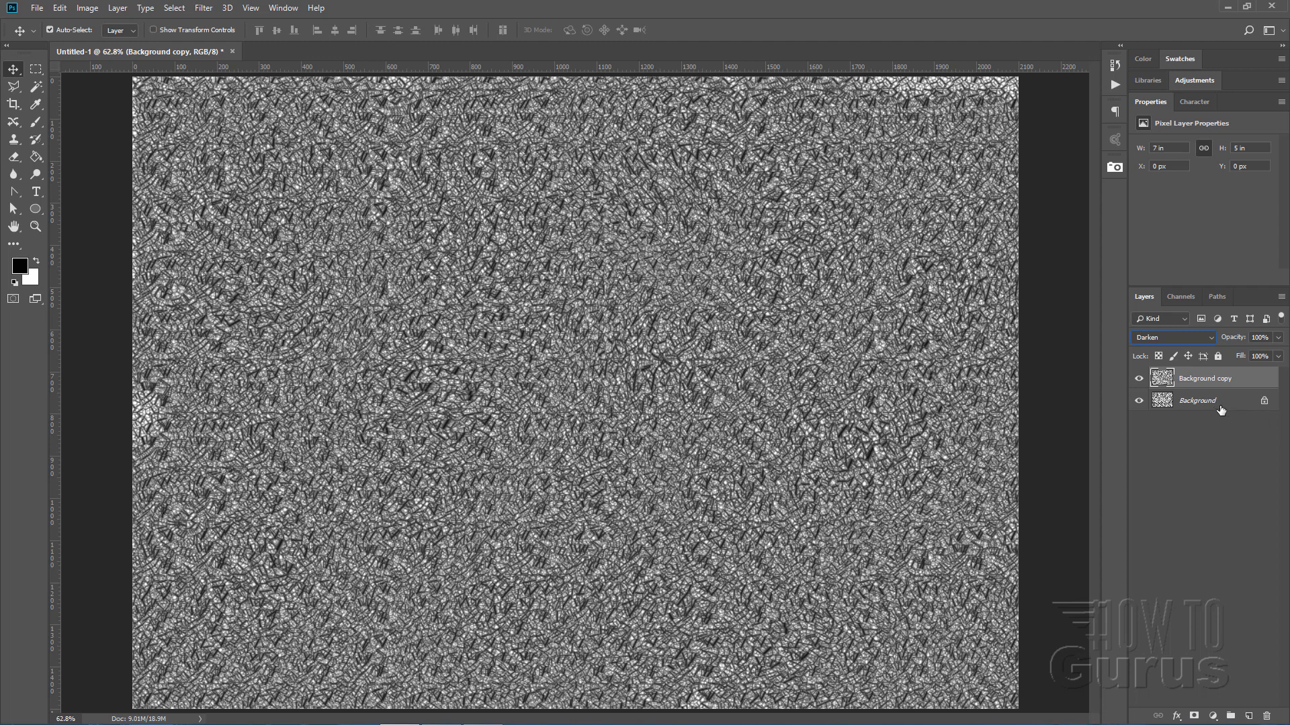
{"action": "key", "text": "ctrl"}
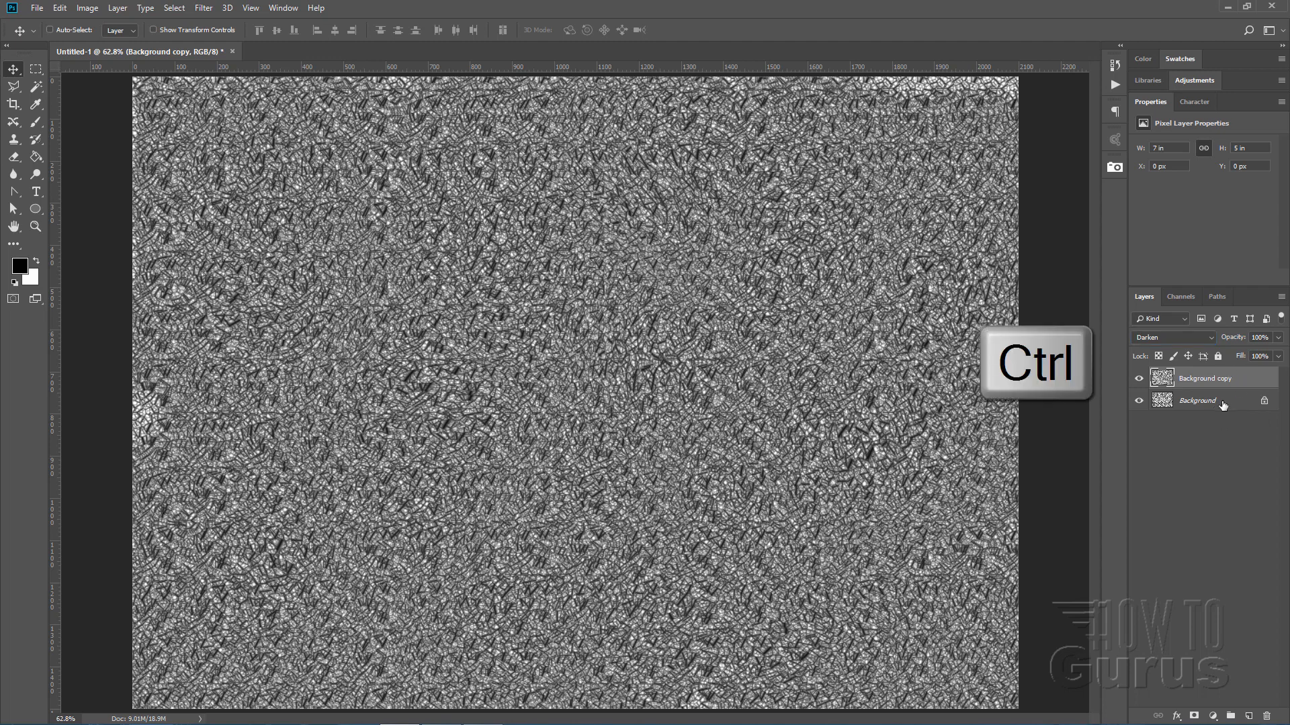
{"action": "left_click", "coordinate": [1223, 403], "text": "ctrl"}
{"action": "right_click", "coordinate": [1207, 407]}
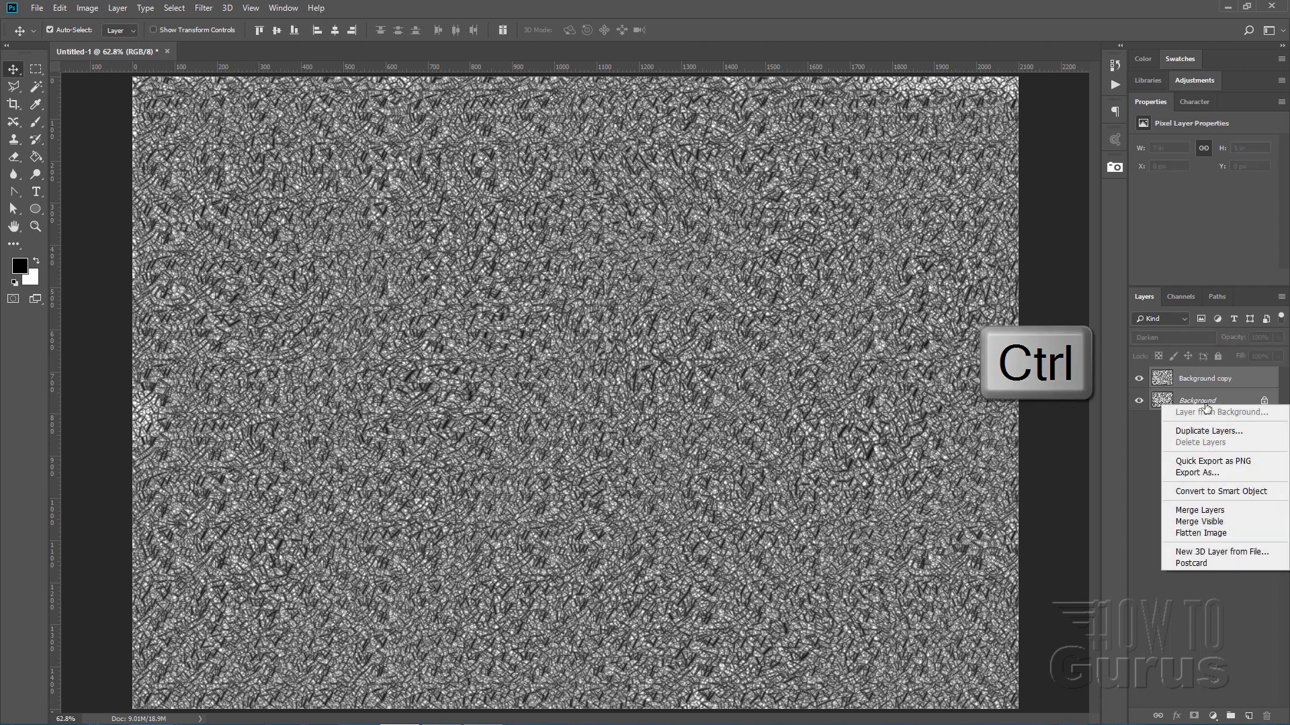
{"action": "left_click", "coordinate": [1195, 510]}
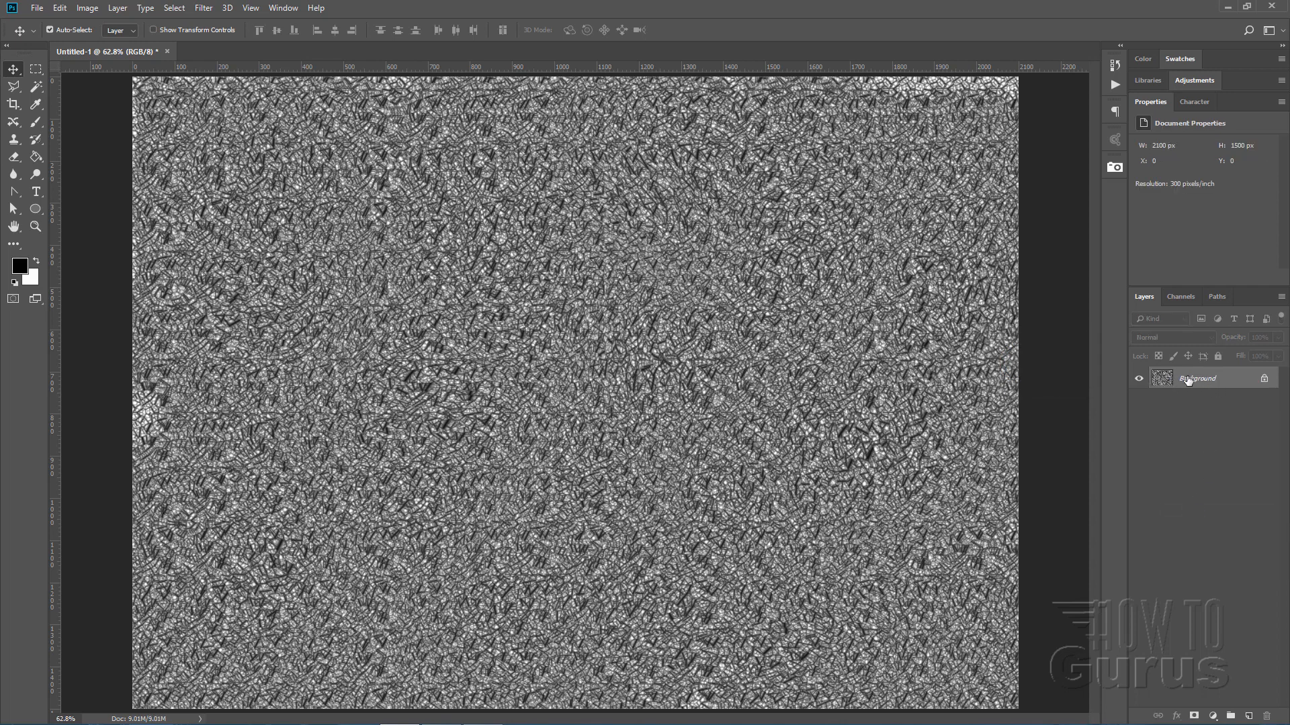
- Convert the merged Background into a regular unlocked layer with the default settings
{"action": "double_click", "coordinate": [1198, 380]}
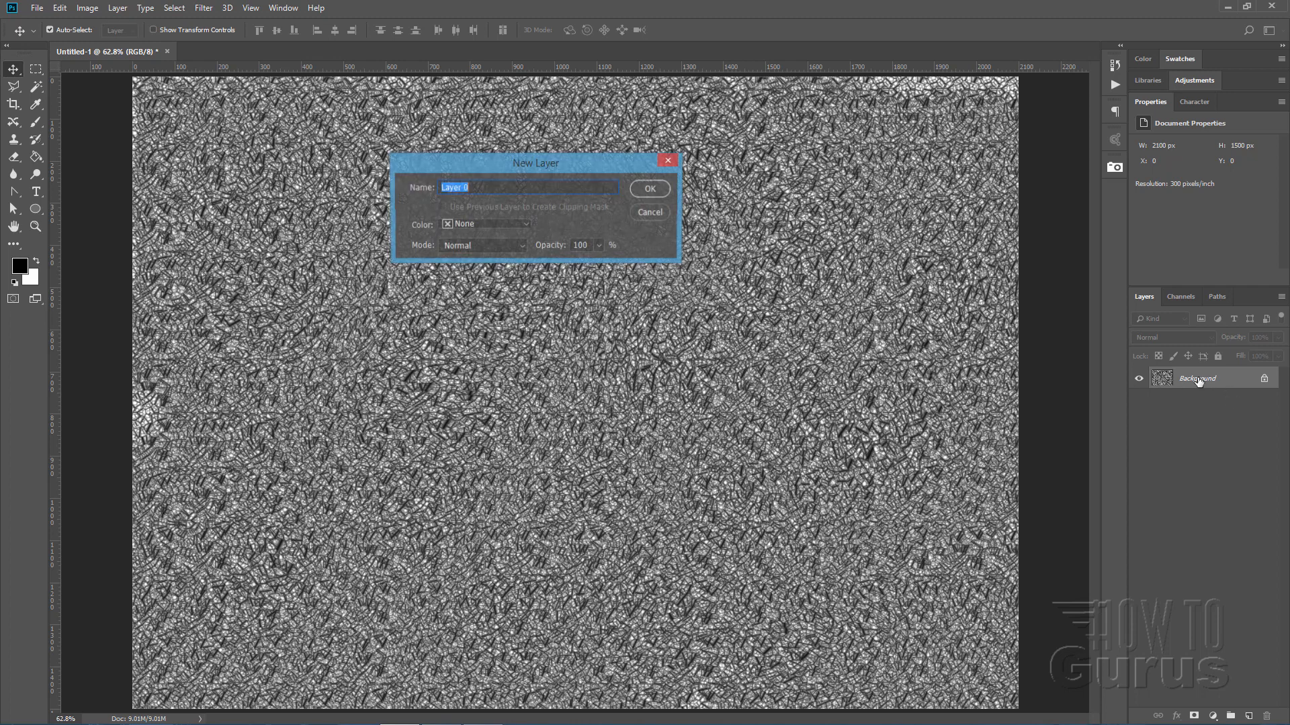
{"action": "left_click", "coordinate": [643, 193]}
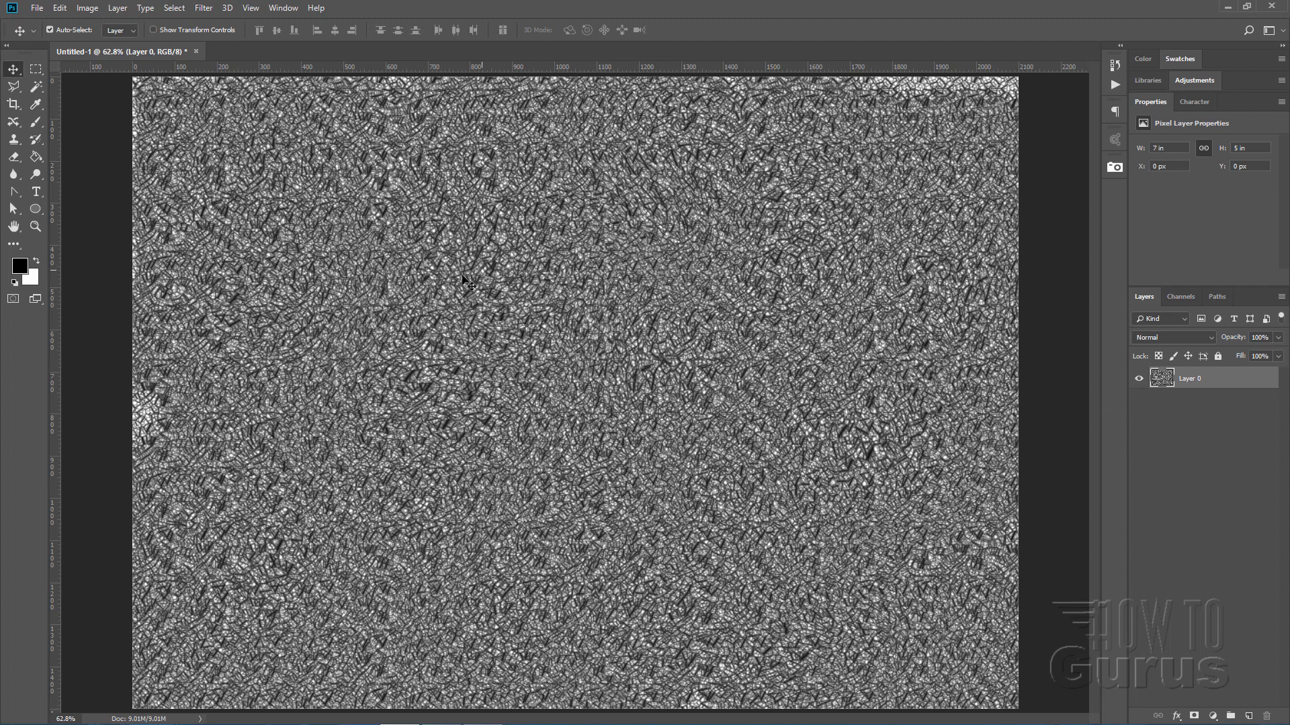
- Try the Sharpen More filter on the merged pattern layer and undo it
{"action": "left_click", "coordinate": [201, 9]}
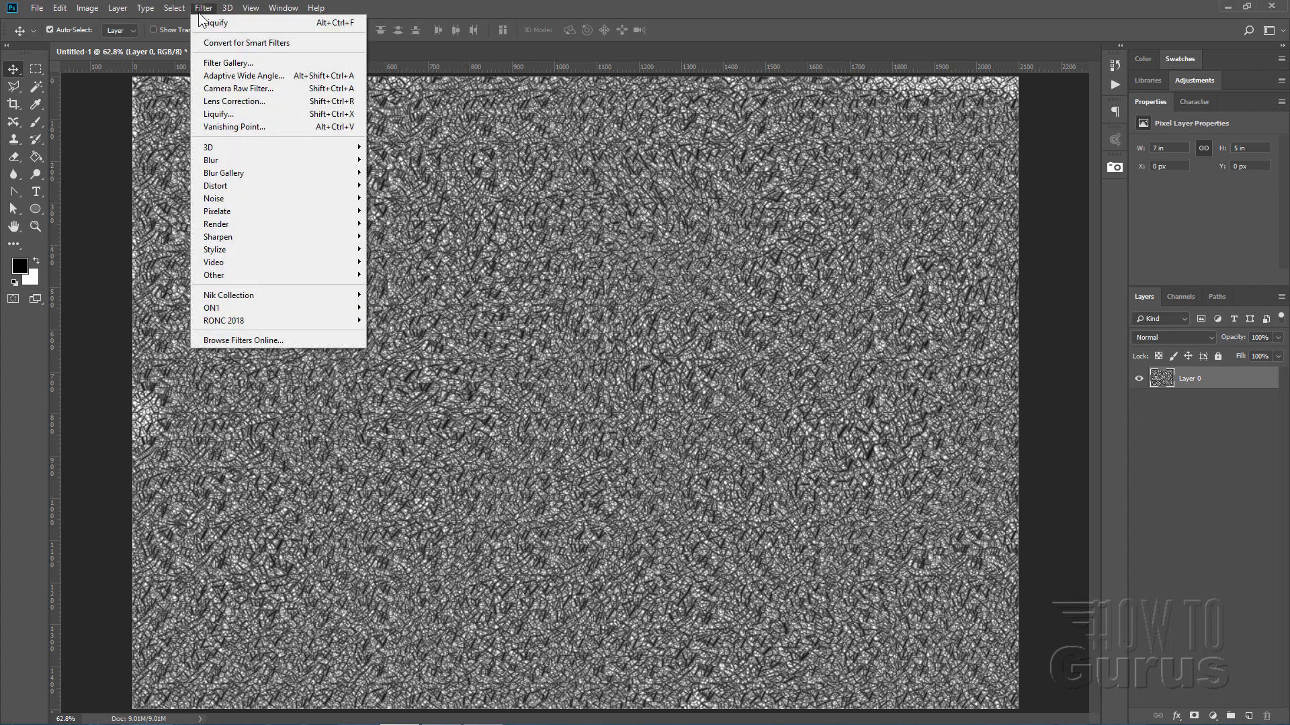
{"action": "mouse_move", "coordinate": [250, 239]}
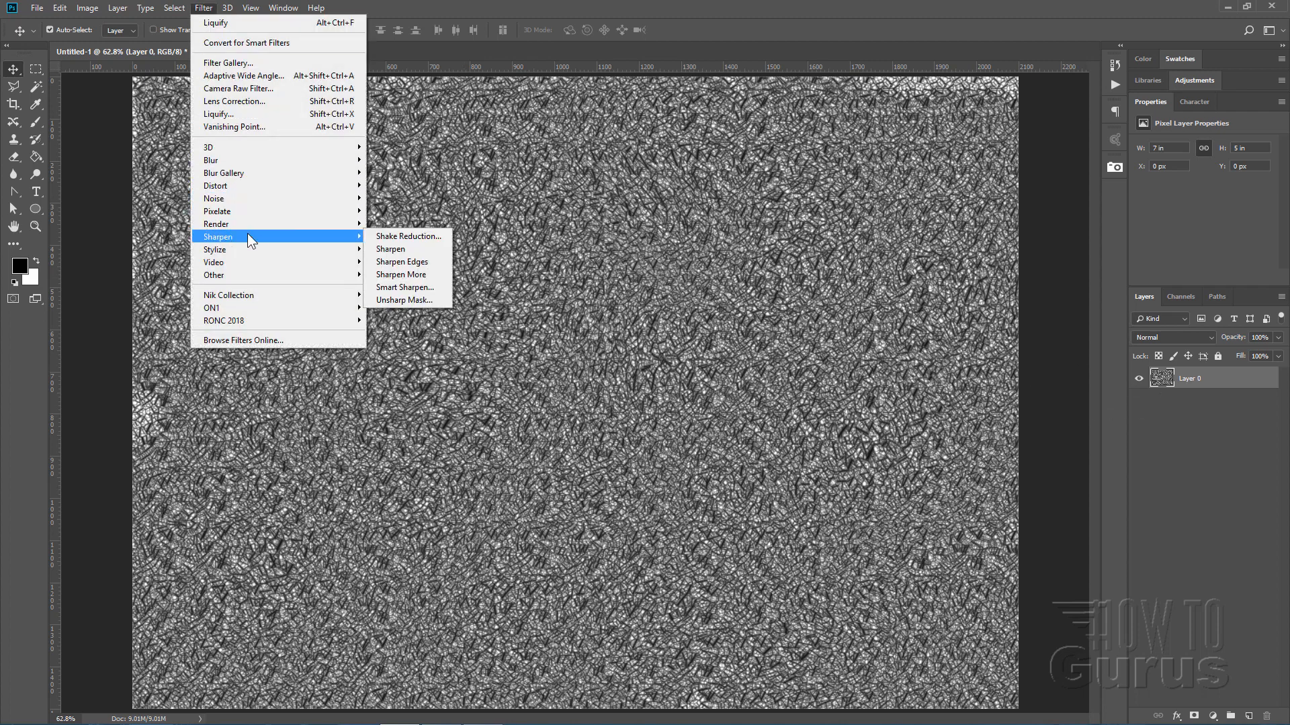
{"action": "left_click", "coordinate": [416, 276]}
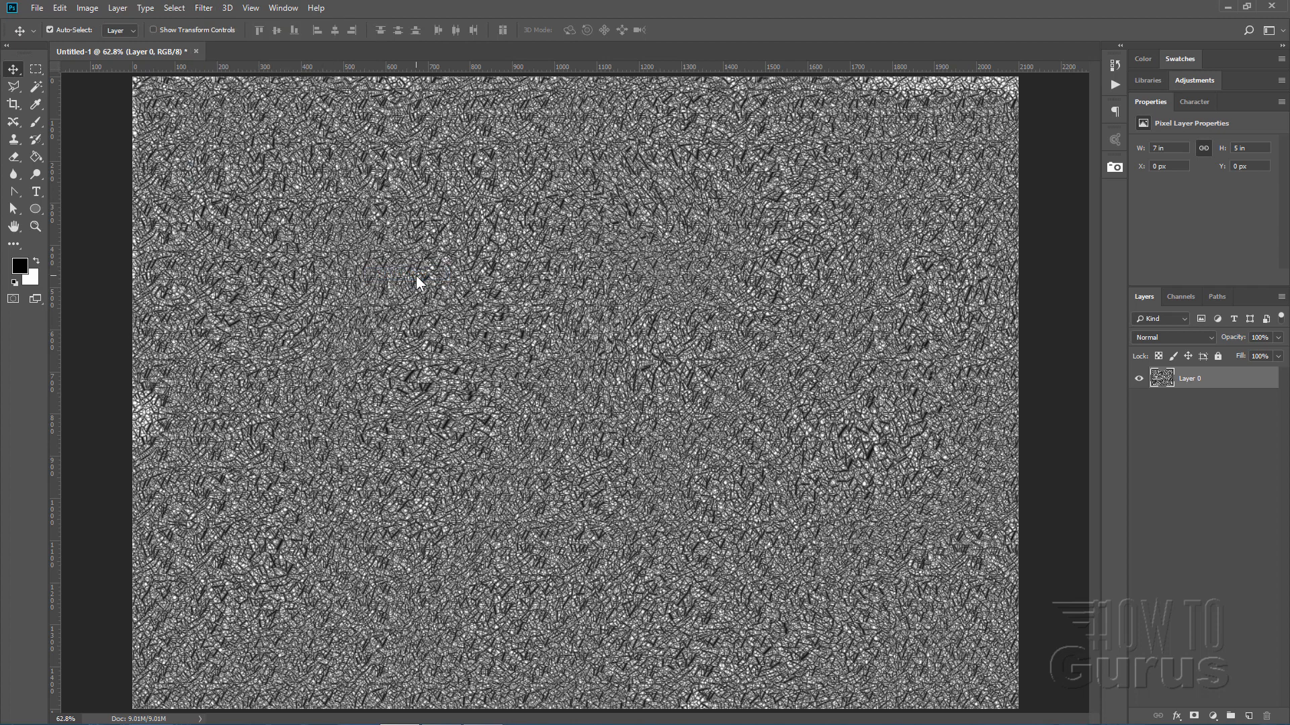
{"action": "left_click", "coordinate": [60, 8]}
{"action": "left_click", "coordinate": [73, 23]}
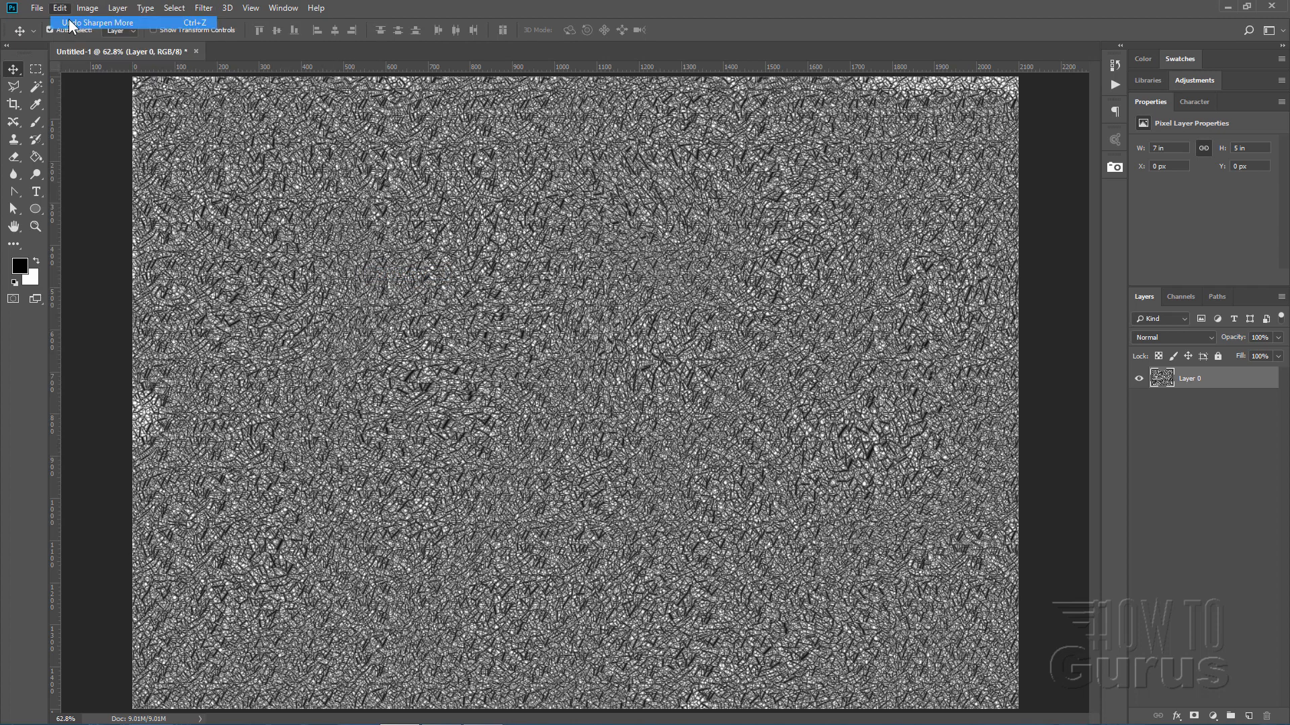
- Apply the basic Sharpen filter to the merged pattern layer
{"action": "left_click", "coordinate": [204, 8]}
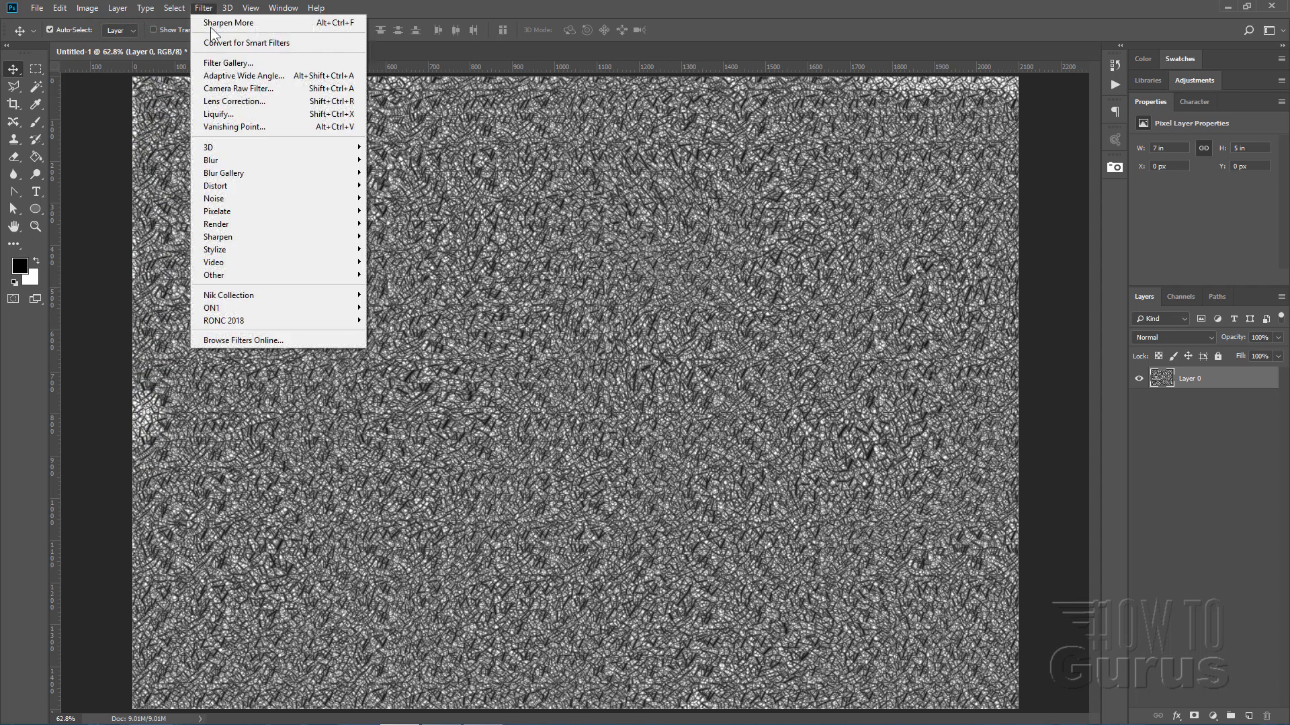
{"action": "mouse_move", "coordinate": [255, 230]}
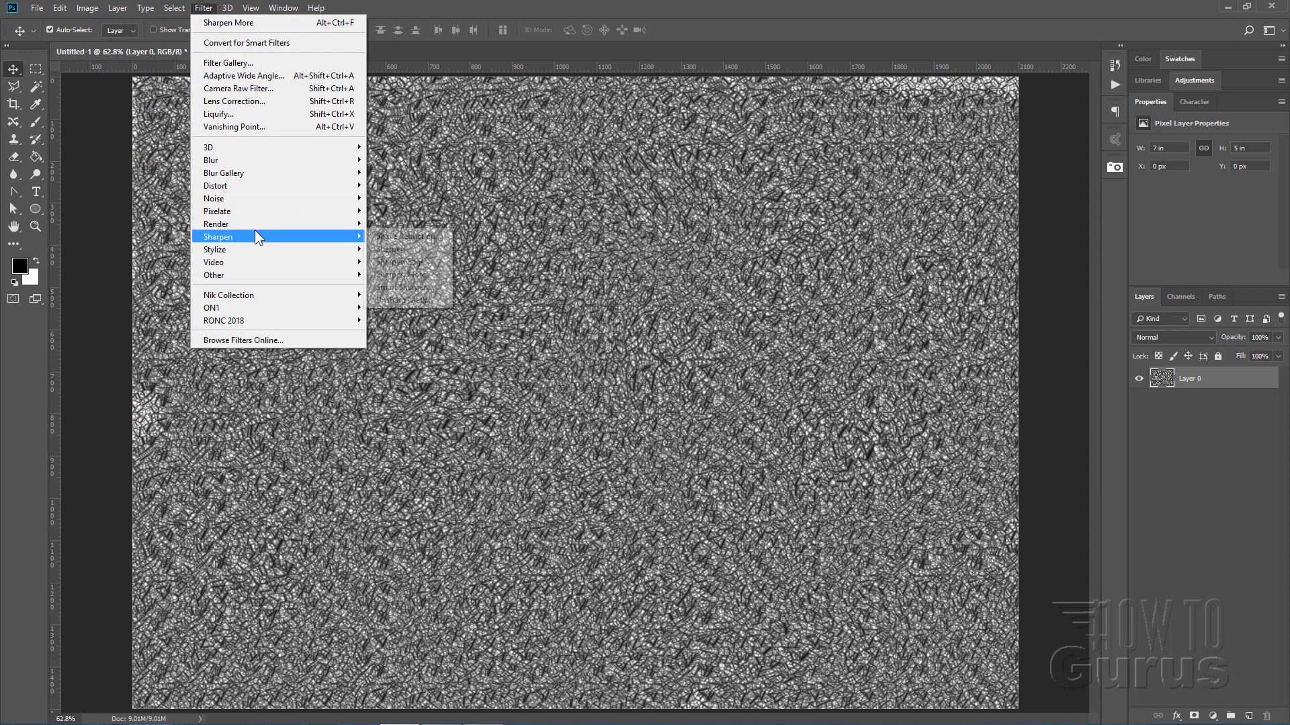
{"action": "left_click", "coordinate": [399, 250]}
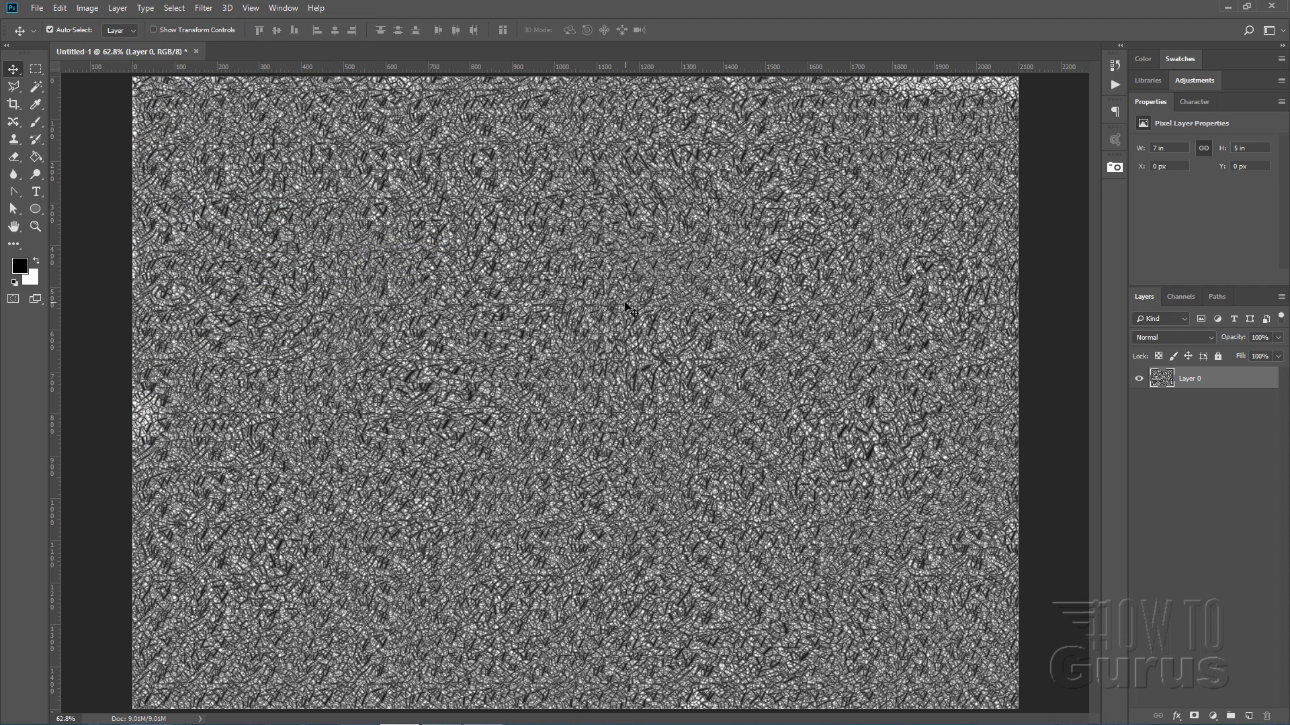
{"action": "left_click", "coordinate": [204, 8]}
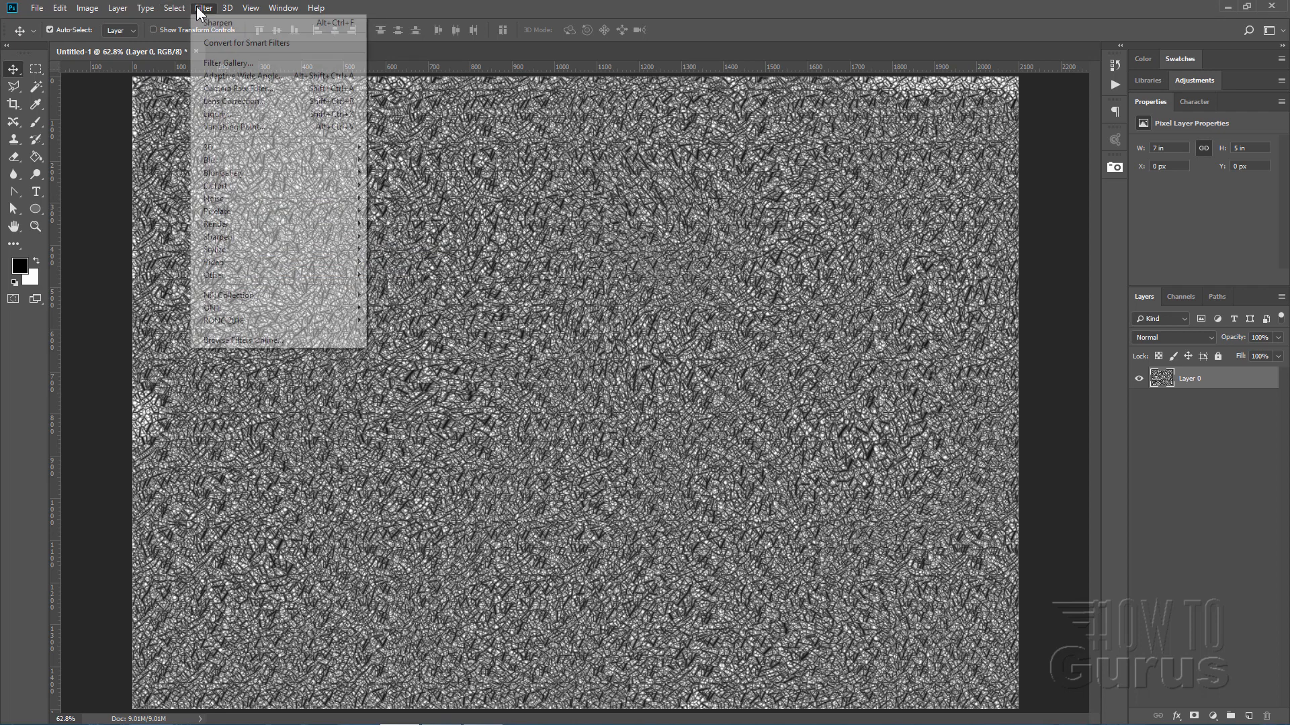
{"action": "mouse_move", "coordinate": [244, 231]}
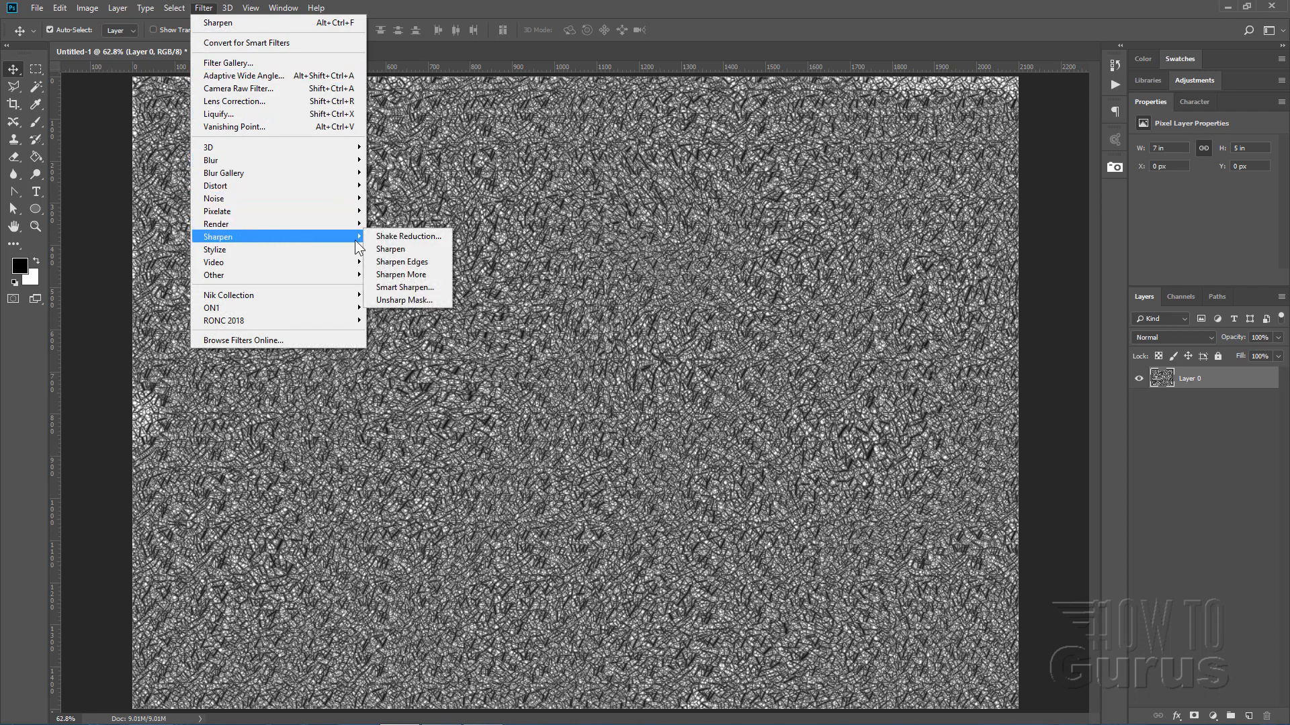
{"action": "left_click", "coordinate": [137, 212]}
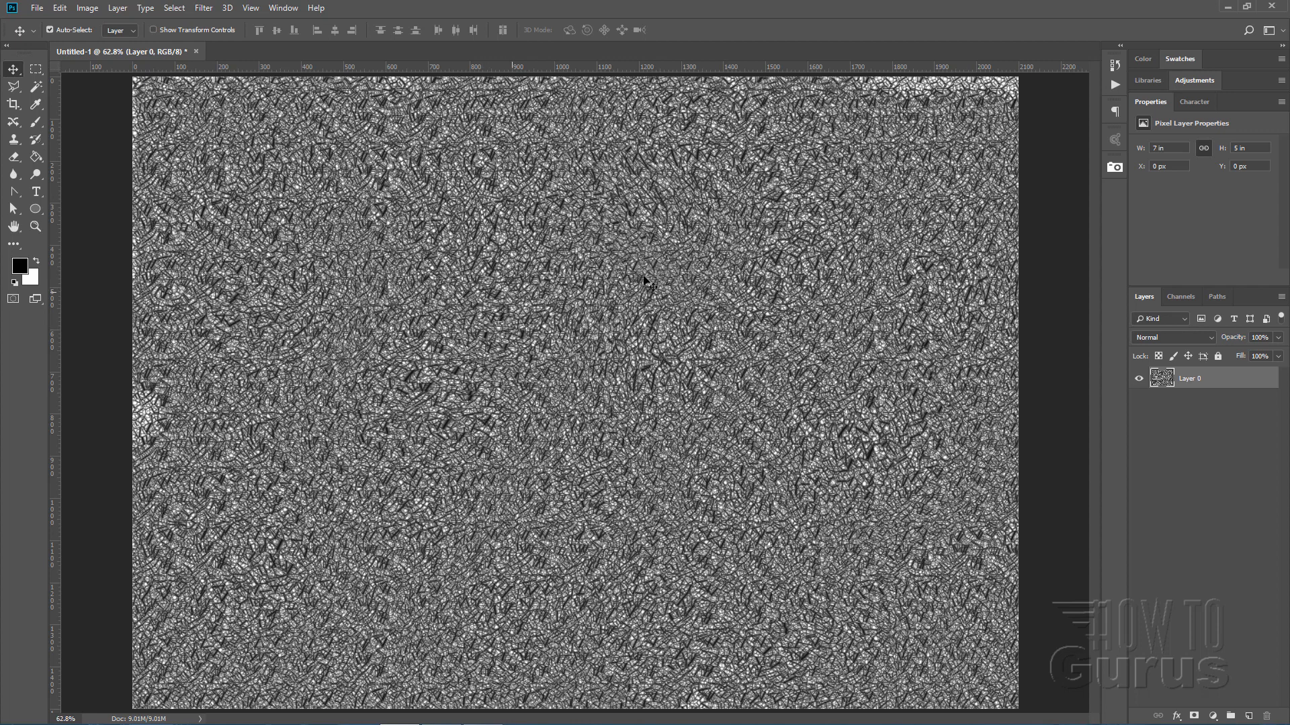
- Hide the pattern layer and add a new empty layer beneath it
{"action": "left_click", "coordinate": [1139, 380]}
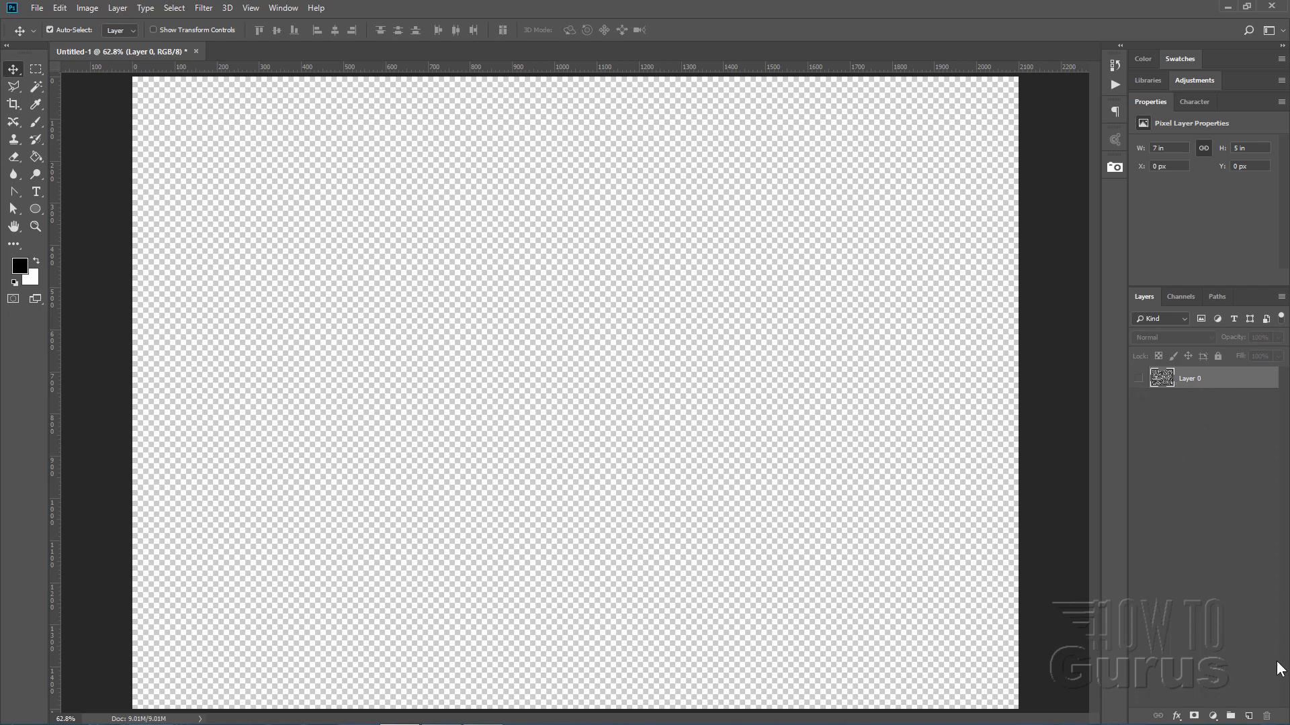
{"action": "left_click", "coordinate": [1248, 716]}
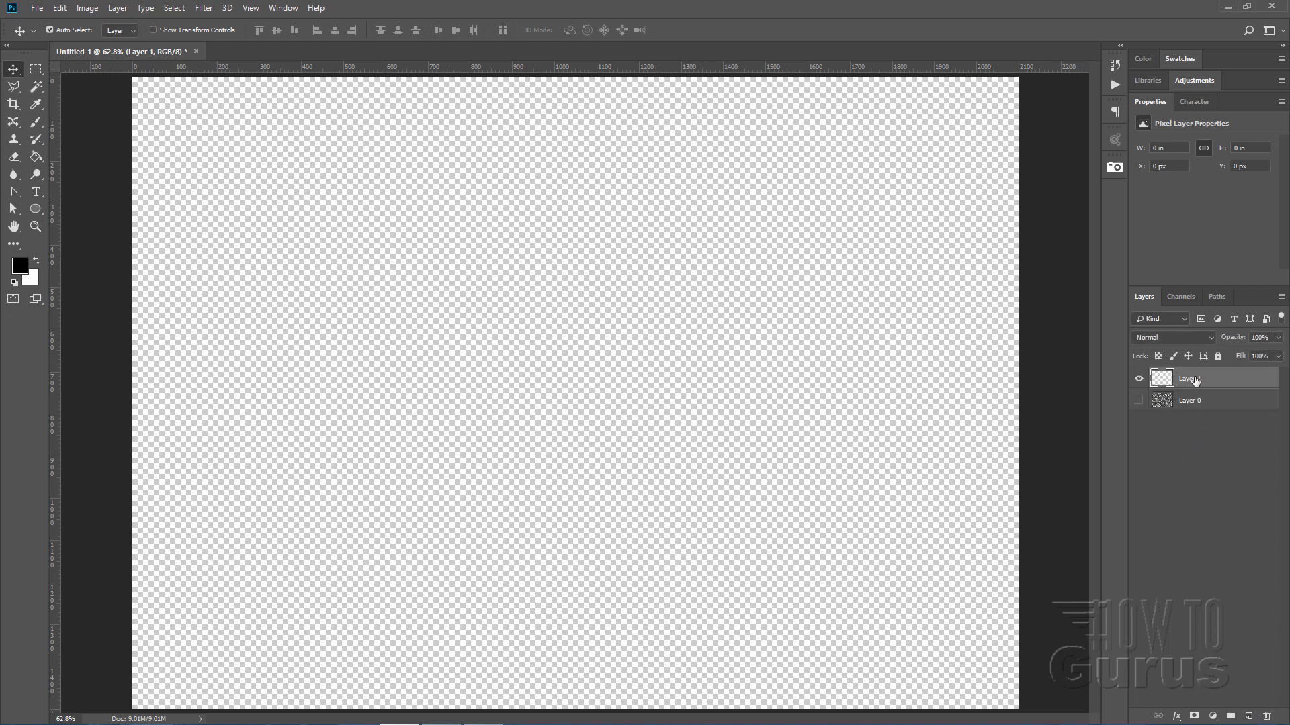
{"action": "left_click_drag", "start_coordinate": [1207, 381], "coordinate": [1193, 413]}
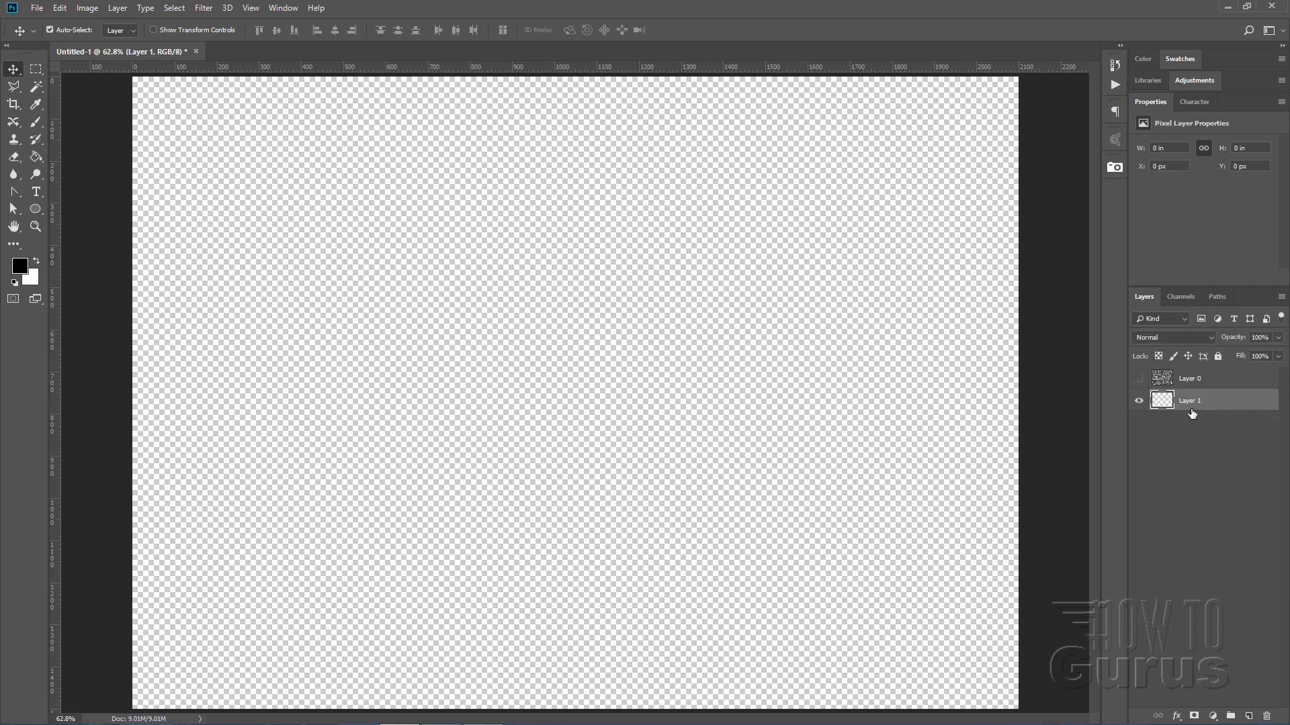
- Rename the hidden pattern layer Glitter and make the empty layer beneath it active
{"action": "double_click", "coordinate": [1190, 379]}
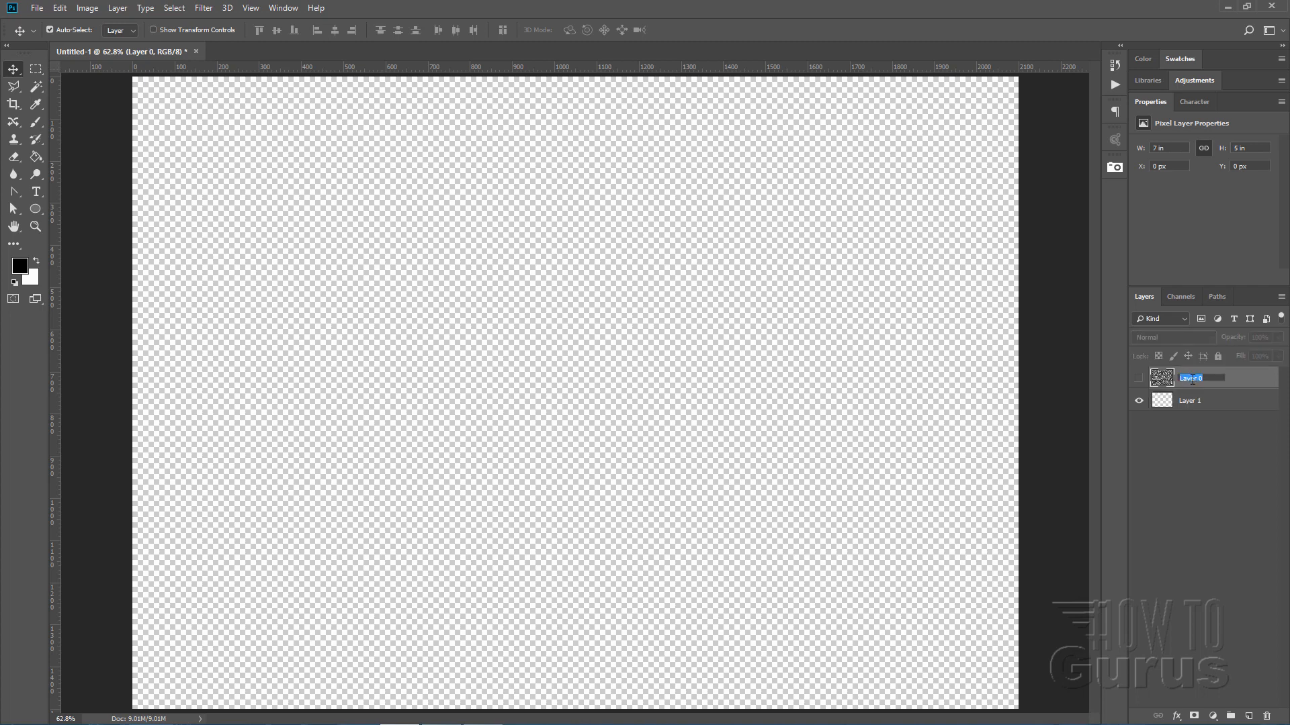
{"action": "type", "text": "Glitter"}
{"action": "left_click", "coordinate": [1224, 407]}
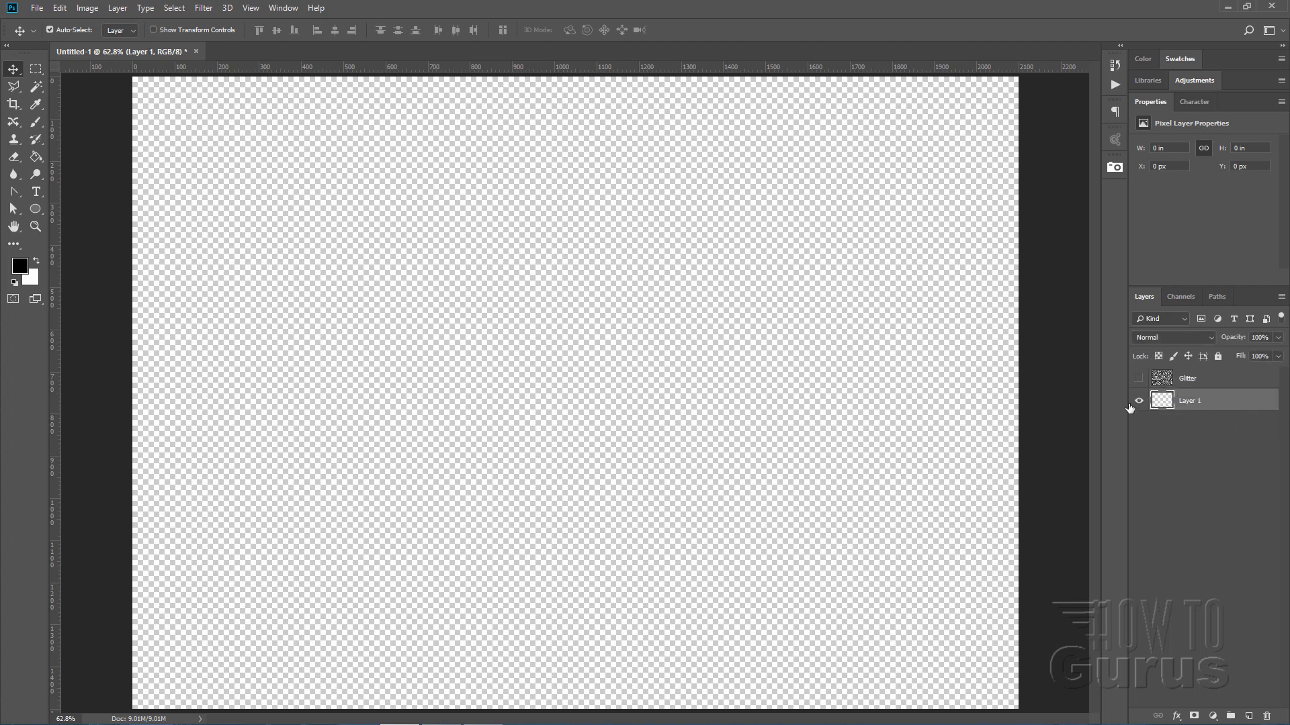
- Fill the empty layer with solid black using the Paint Bucket with its source set to Foreground
{"action": "left_click", "coordinate": [37, 157]}
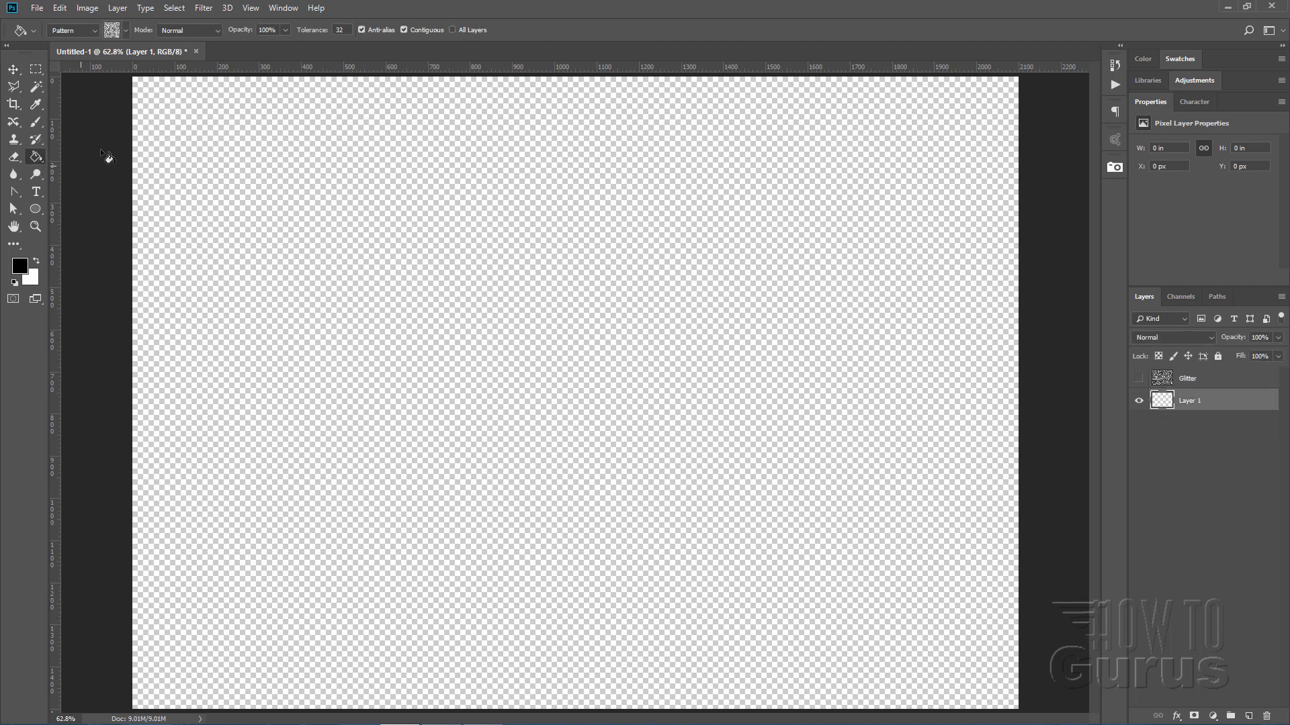
{"action": "left_click", "coordinate": [93, 30]}
{"action": "left_click", "coordinate": [370, 299]}
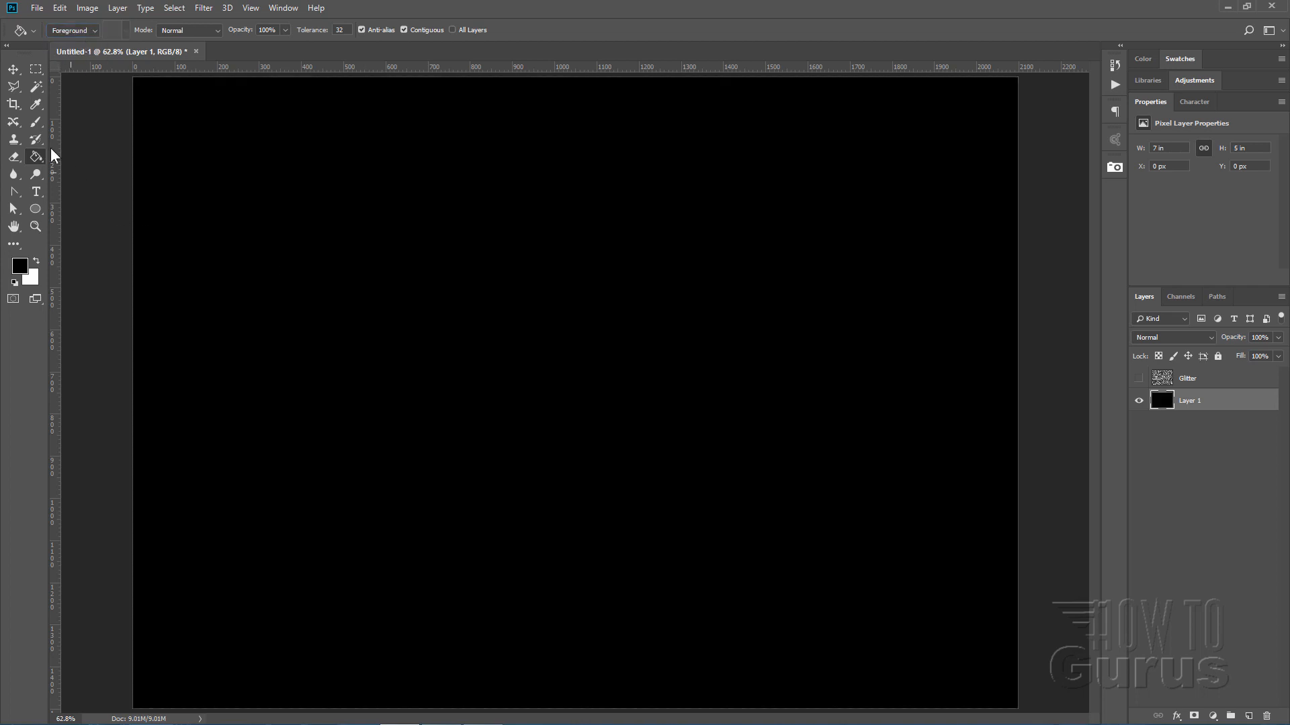
{"action": "left_click", "coordinate": [14, 69]}
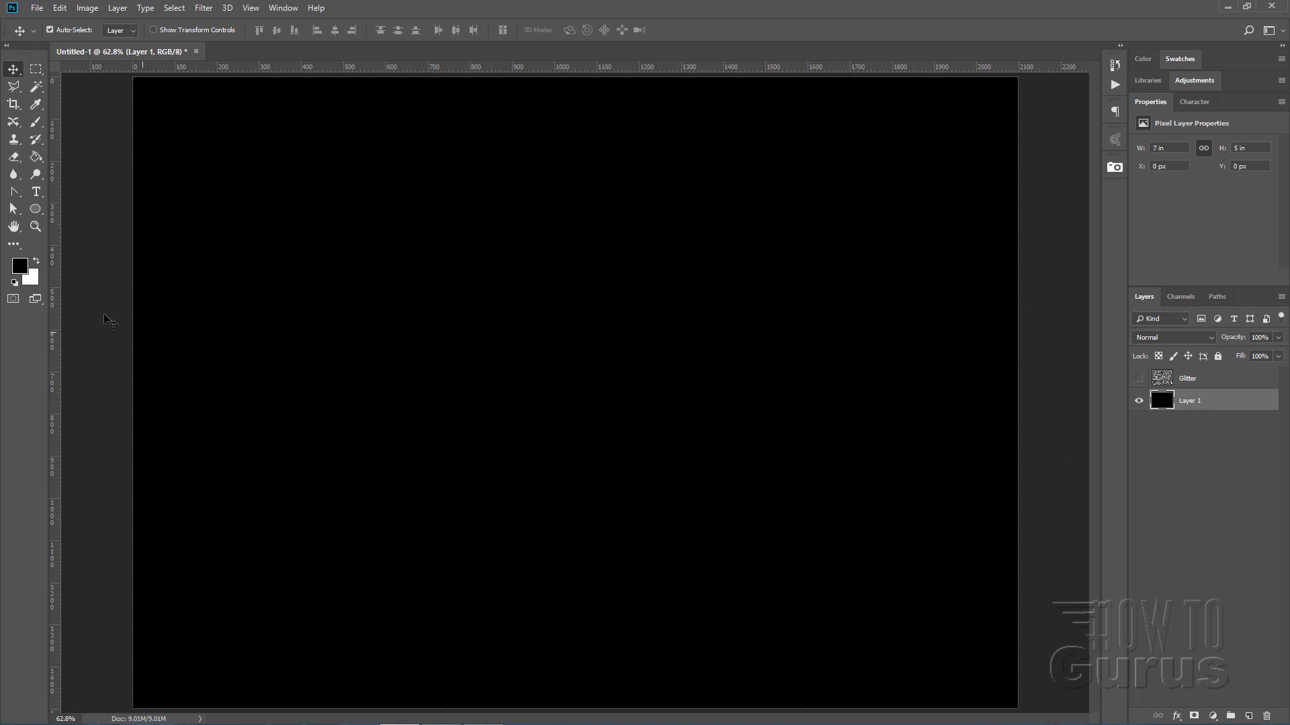
- Set the Type tool's text color to white (ffffff)
{"action": "left_click", "coordinate": [37, 193]}
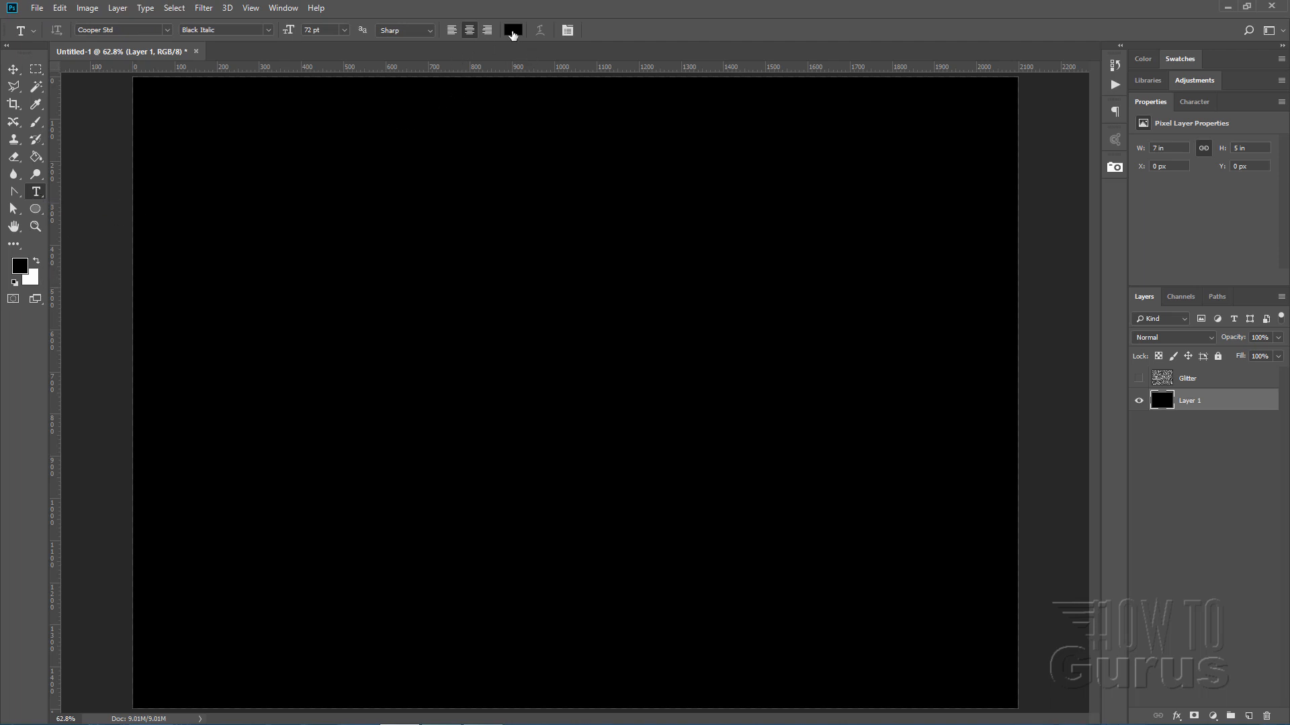
{"action": "left_click", "coordinate": [517, 30]}
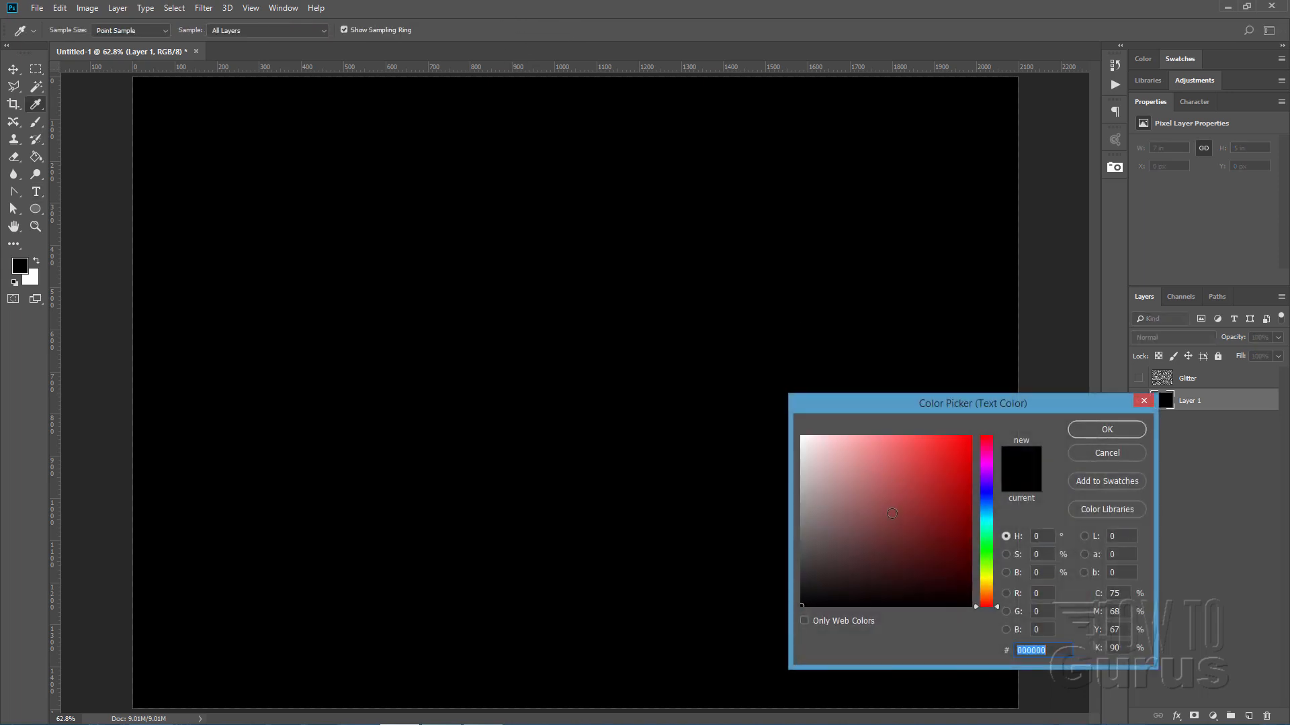
{"action": "left_click_drag", "start_coordinate": [892, 513], "coordinate": [799, 433]}
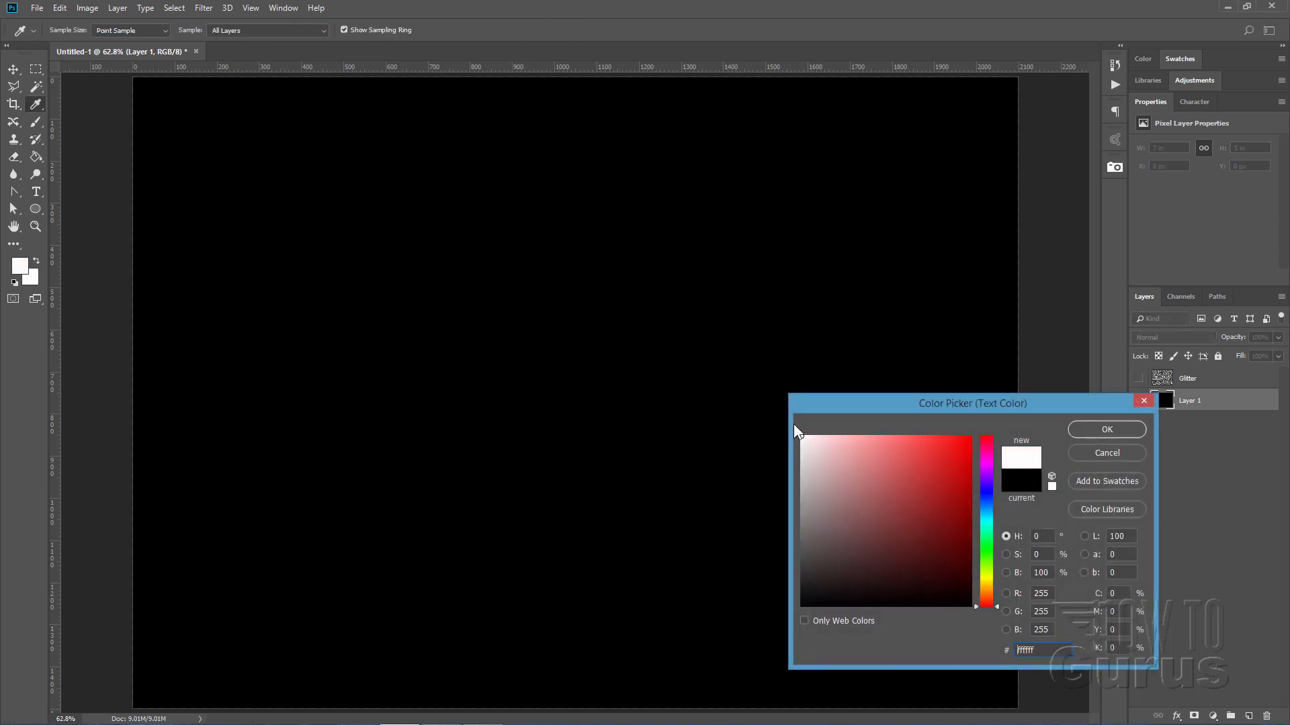
{"action": "left_click", "coordinate": [1091, 429]}
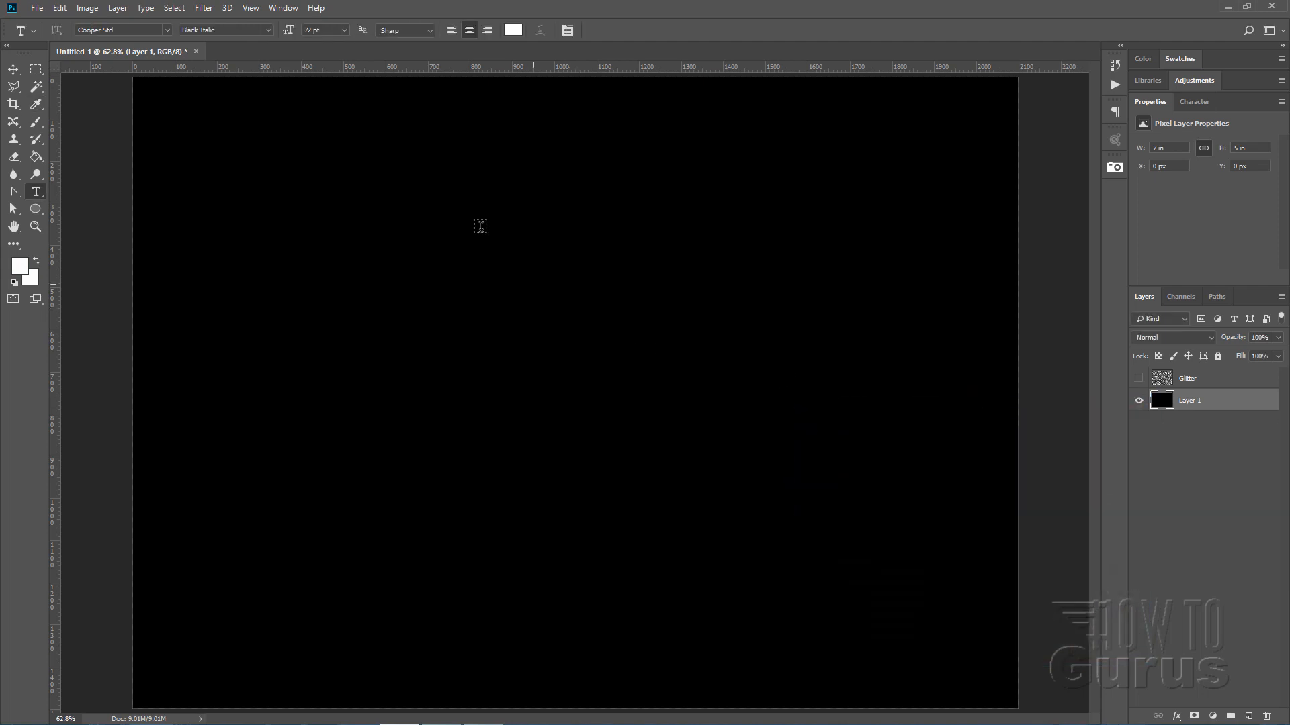
- Configure the type as Cooper Std, Black Italic, 72 pt, with centered alignment
{"action": "left_click", "coordinate": [168, 31]}
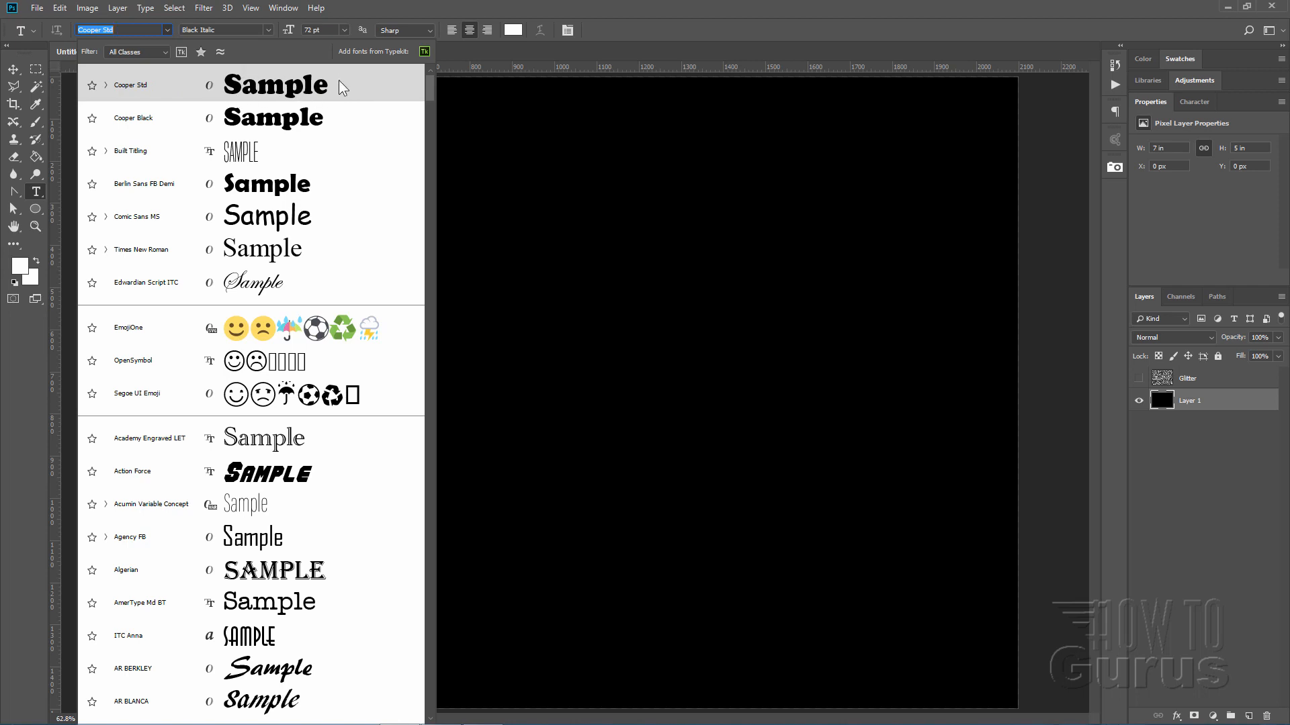
{"action": "left_click", "coordinate": [268, 31]}
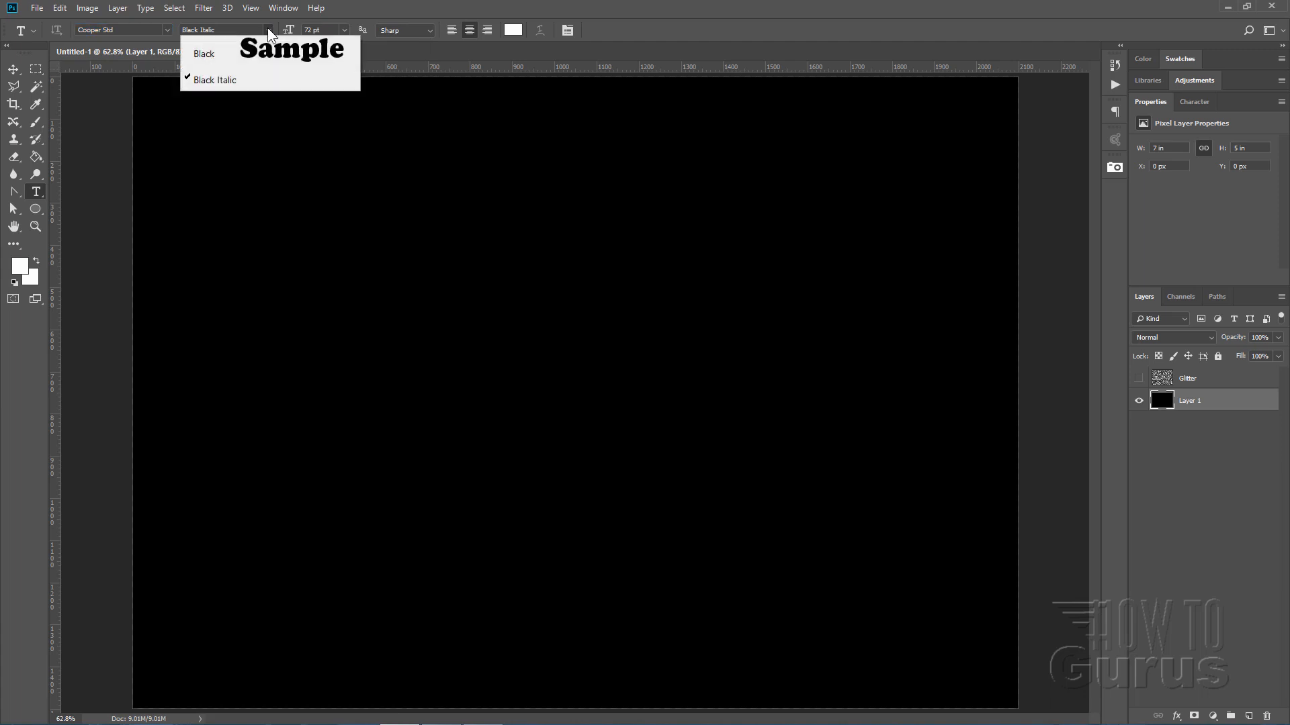
{"action": "left_click", "coordinate": [210, 81]}
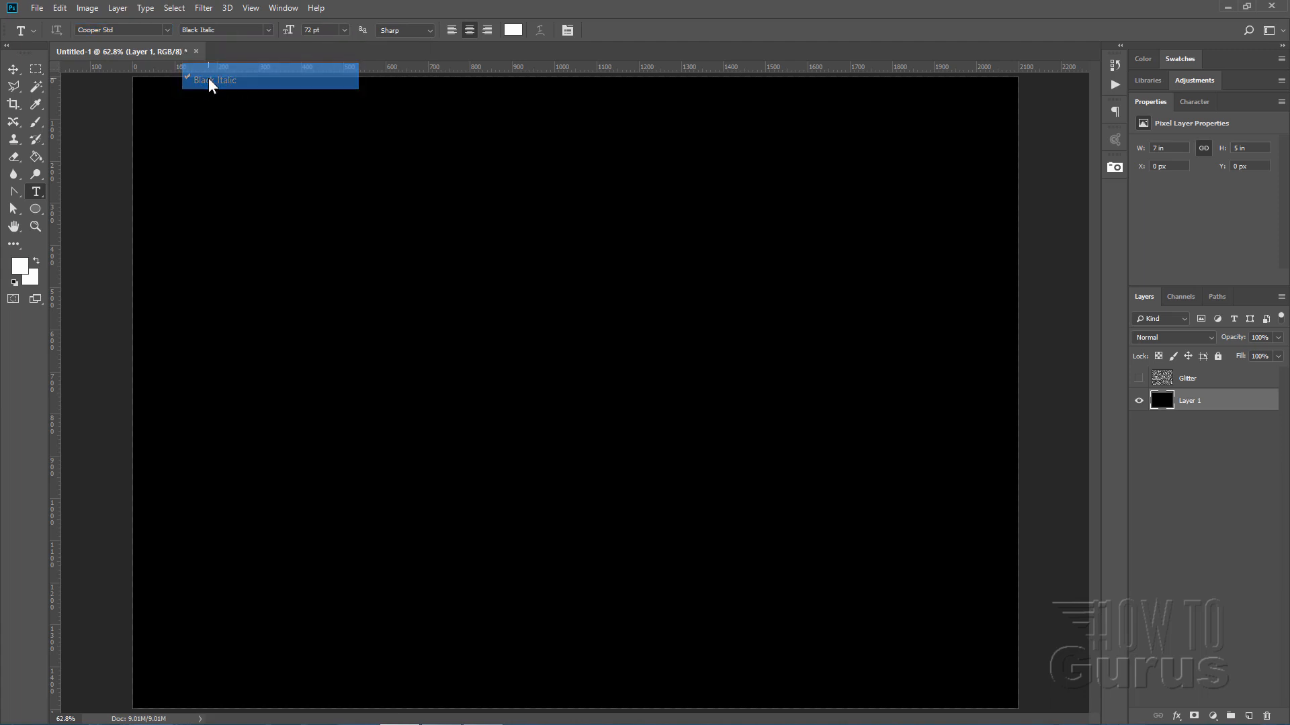
{"action": "left_click", "coordinate": [344, 30]}
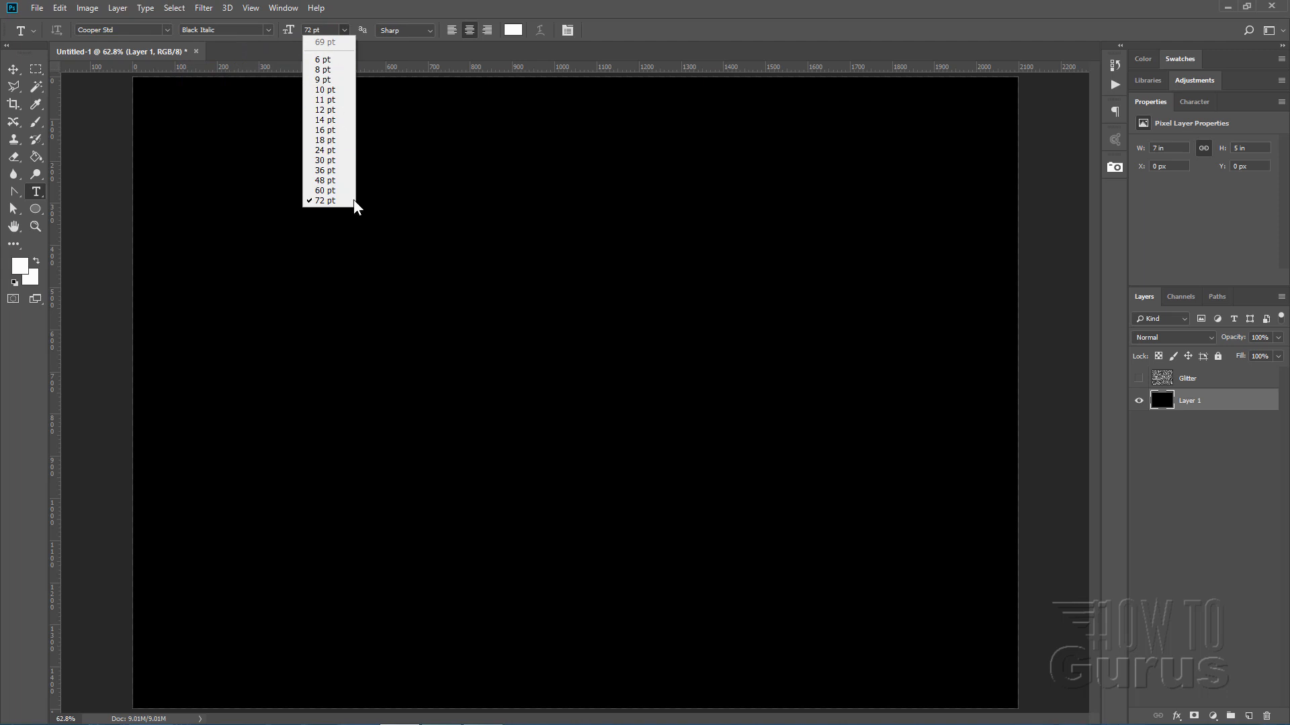
{"action": "left_click", "coordinate": [328, 203]}
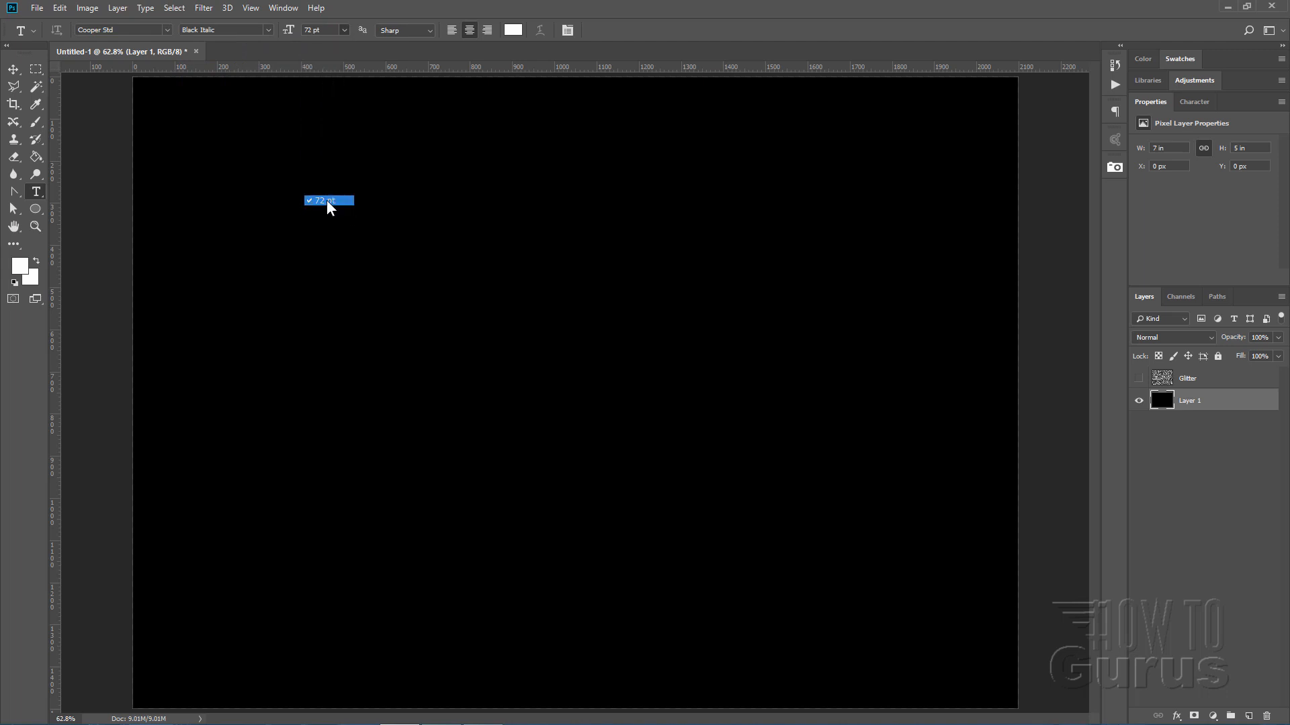
{"action": "left_click", "coordinate": [469, 31]}
- Add the text "Sparkle" at the middle of the black canvas and commit it
{"action": "left_click", "coordinate": [576, 392]}
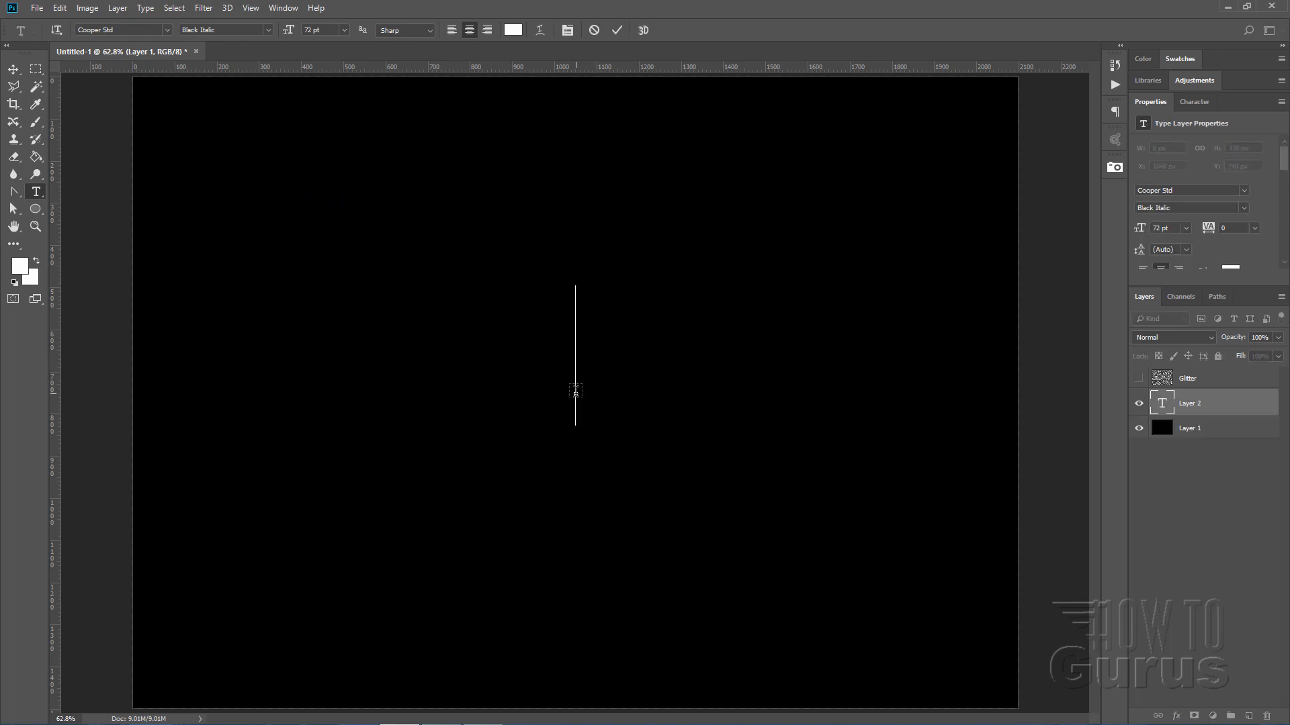
{"action": "type", "text": "Sparkl"}
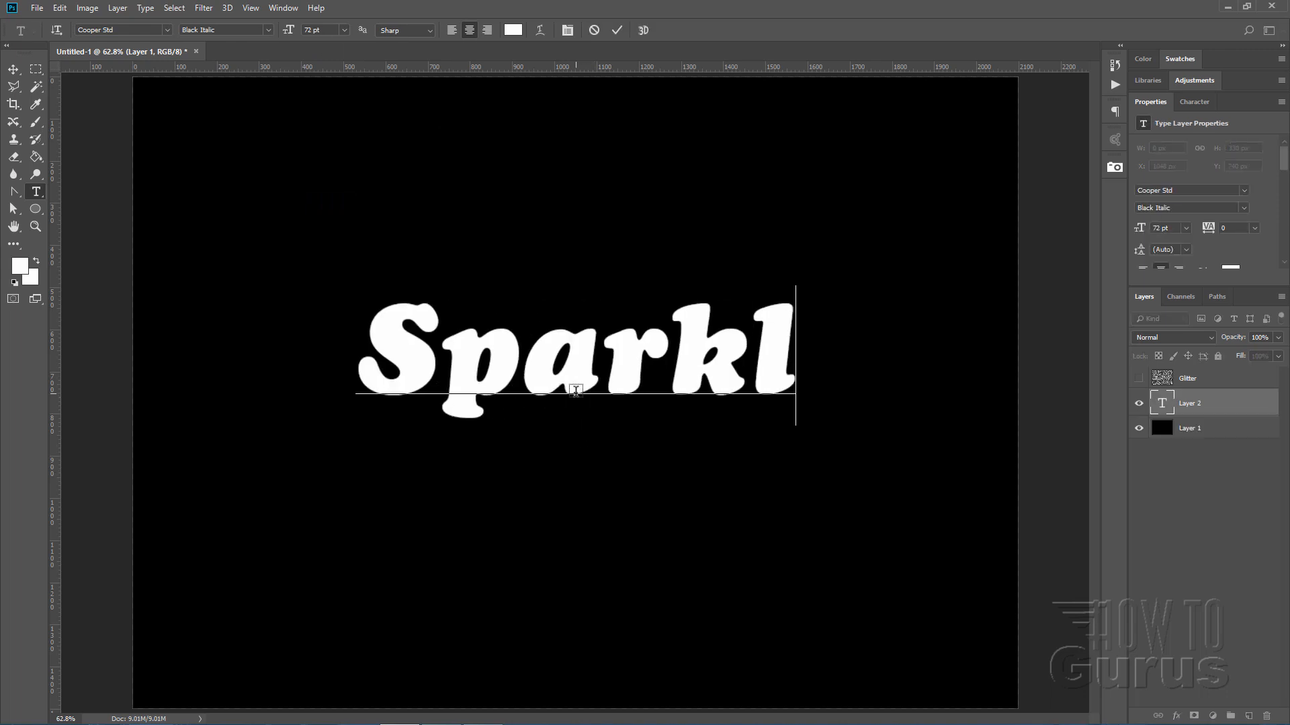
{"action": "type", "text": "e"}
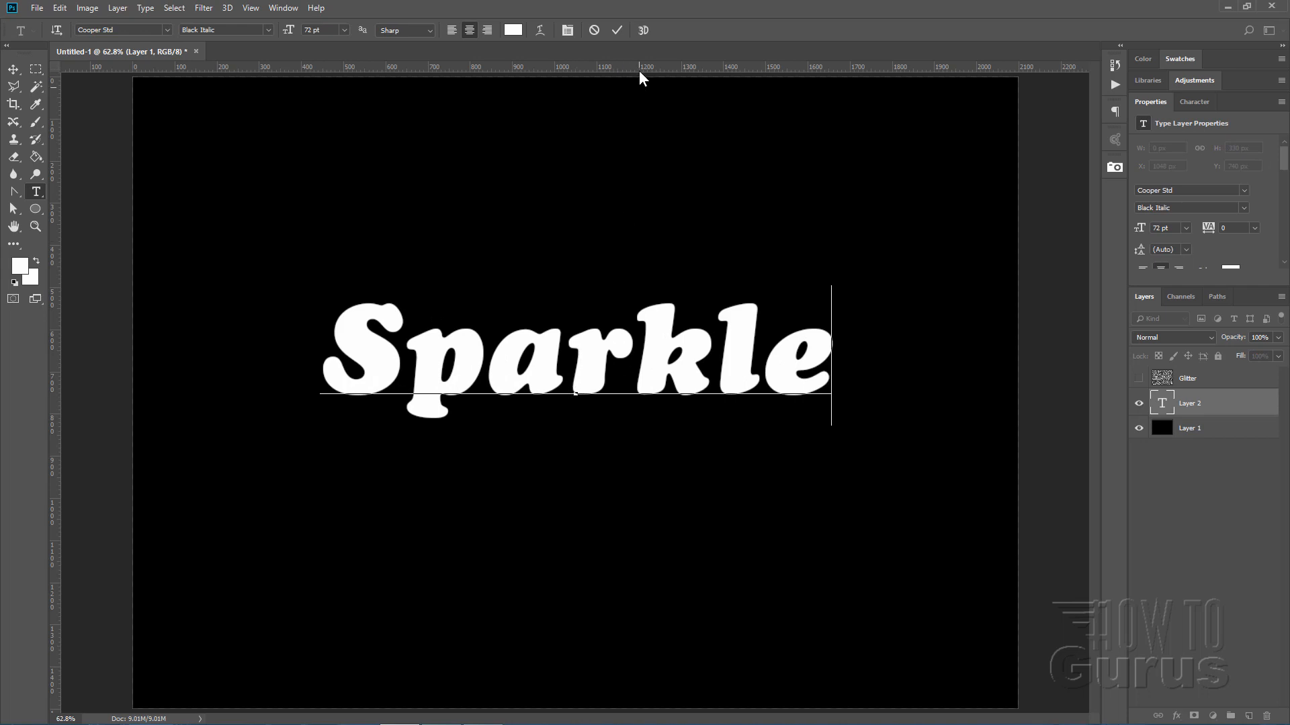
{"action": "left_click", "coordinate": [617, 30]}
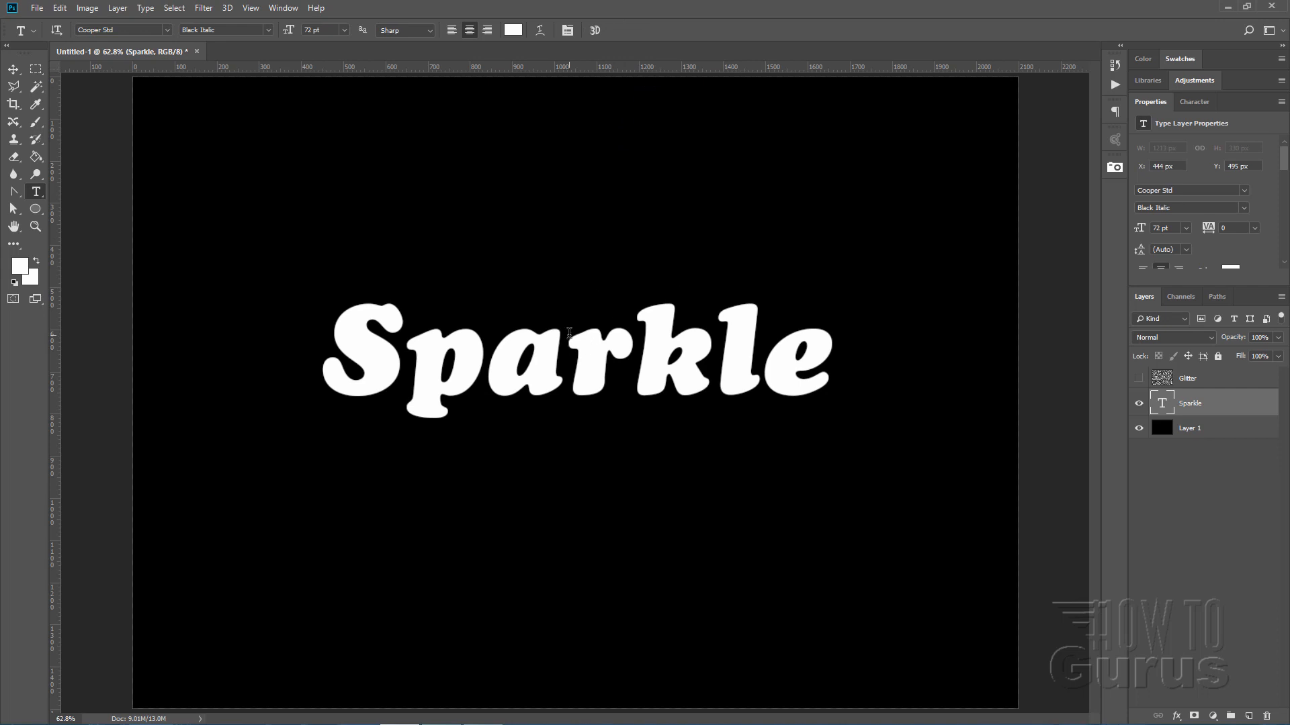
- Enlarge the Sparkle text proportionally to about 150%, center it on the canvas, and apply the transformation
{"action": "left_click", "coordinate": [14, 70]}
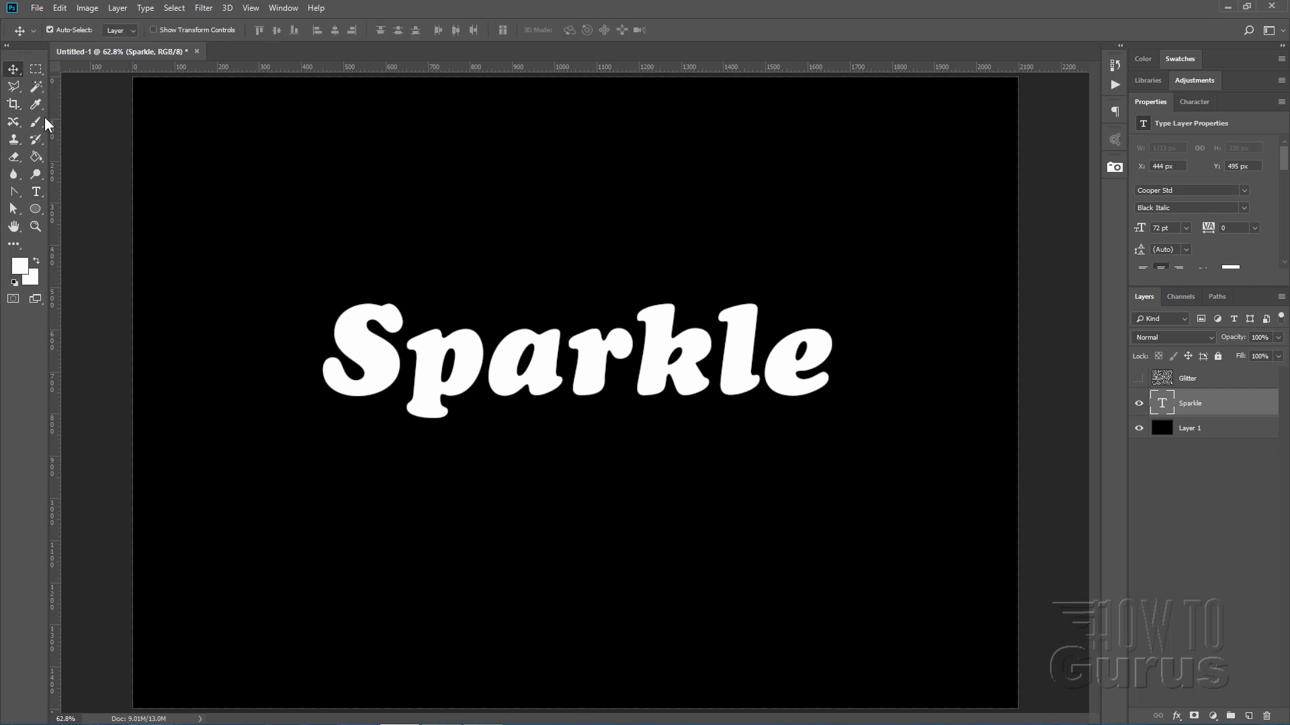
{"action": "key", "text": "ctrl+t"}
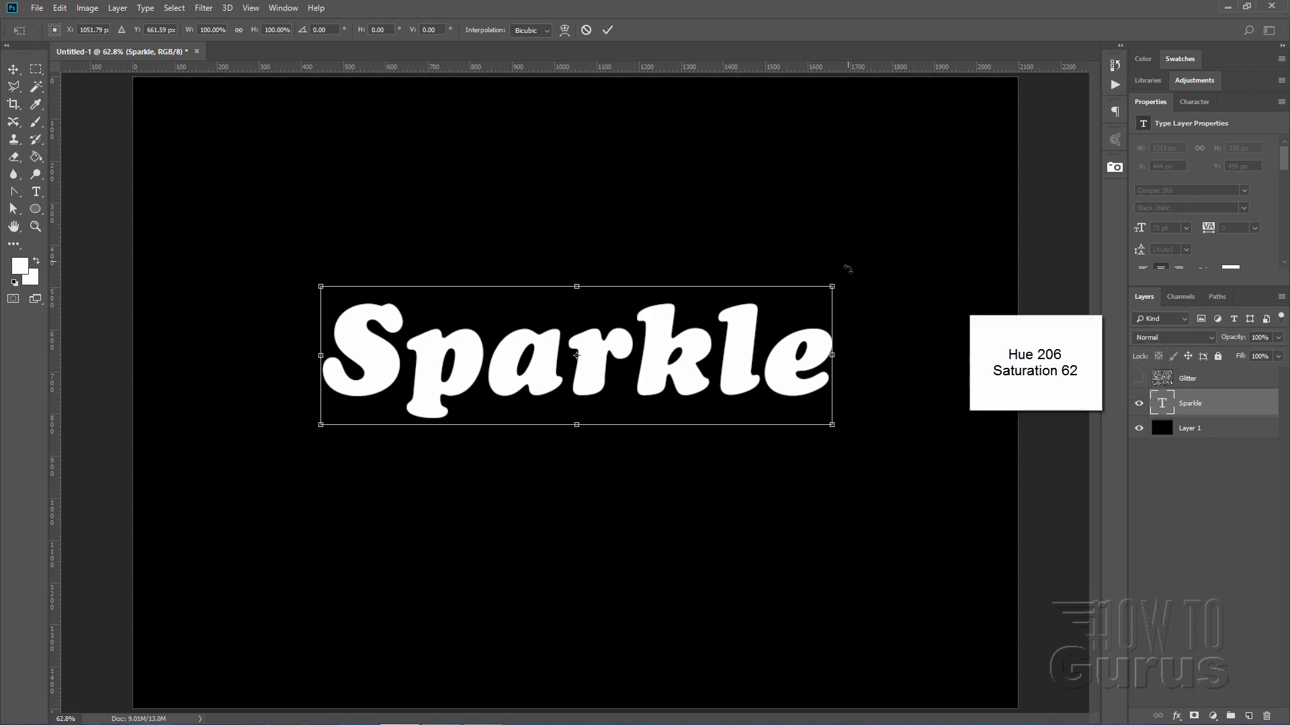
{"action": "left_click_drag", "start_coordinate": [833, 286], "coordinate": [971, 183]}
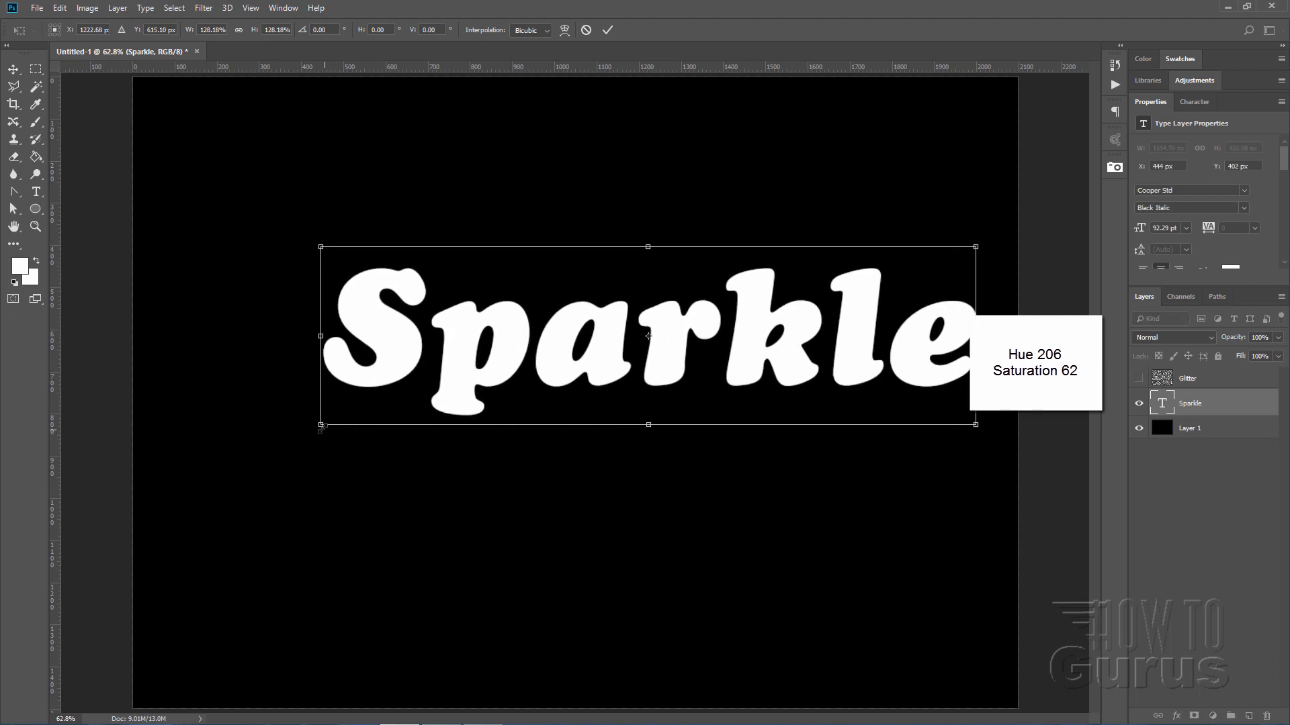
{"action": "left_click_drag", "start_coordinate": [321, 428], "coordinate": [202, 494]}
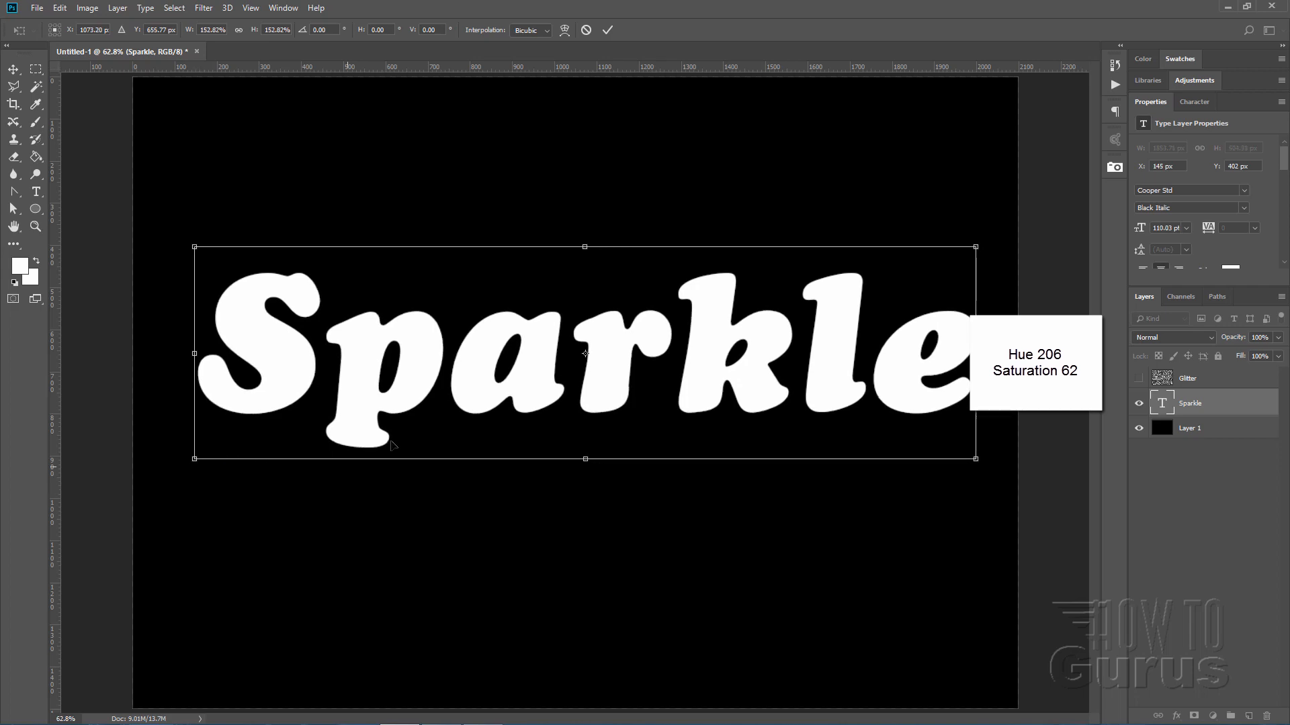
{"action": "left_click_drag", "start_coordinate": [975, 246], "coordinate": [961, 251]}
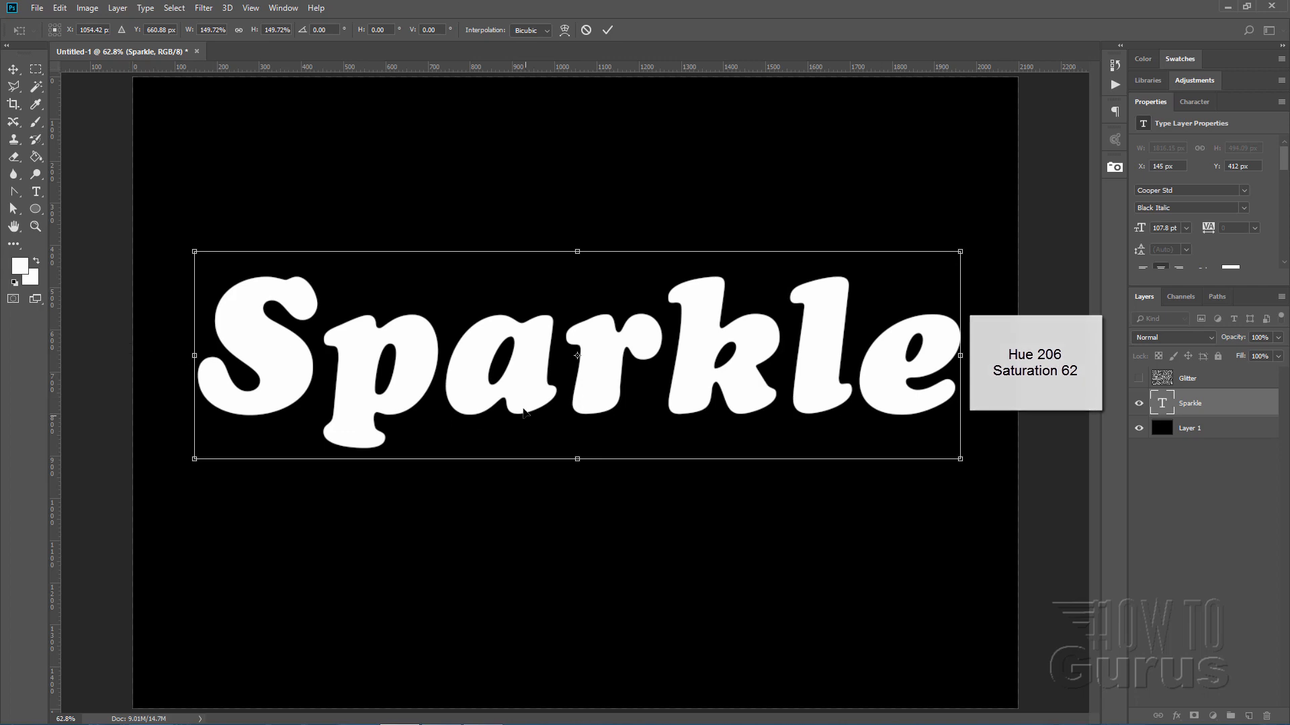
{"action": "left_click_drag", "start_coordinate": [530, 391], "coordinate": [523, 428]}
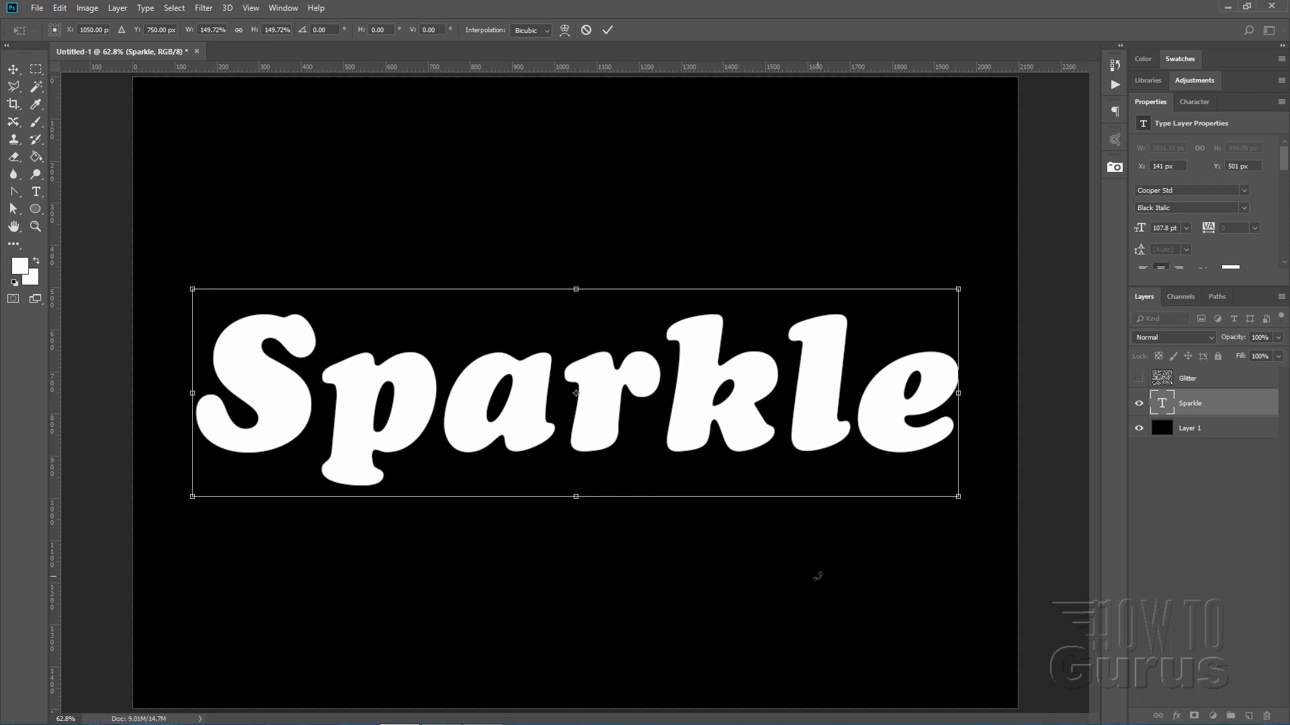
{"action": "left_click", "coordinate": [14, 69]}
{"action": "left_click", "coordinate": [606, 278]}
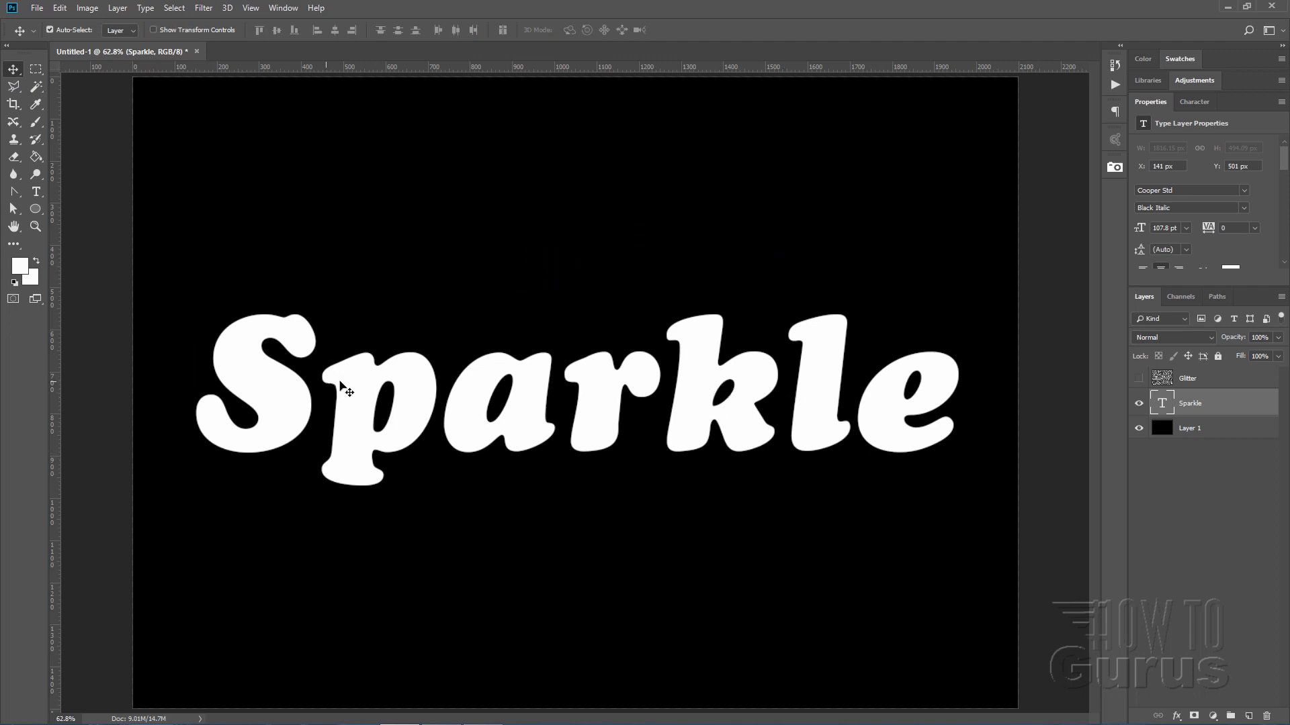
- Duplicate the Sparkle text layer and name the copy Sparkle Glitter
{"action": "right_click", "coordinate": [1194, 410]}
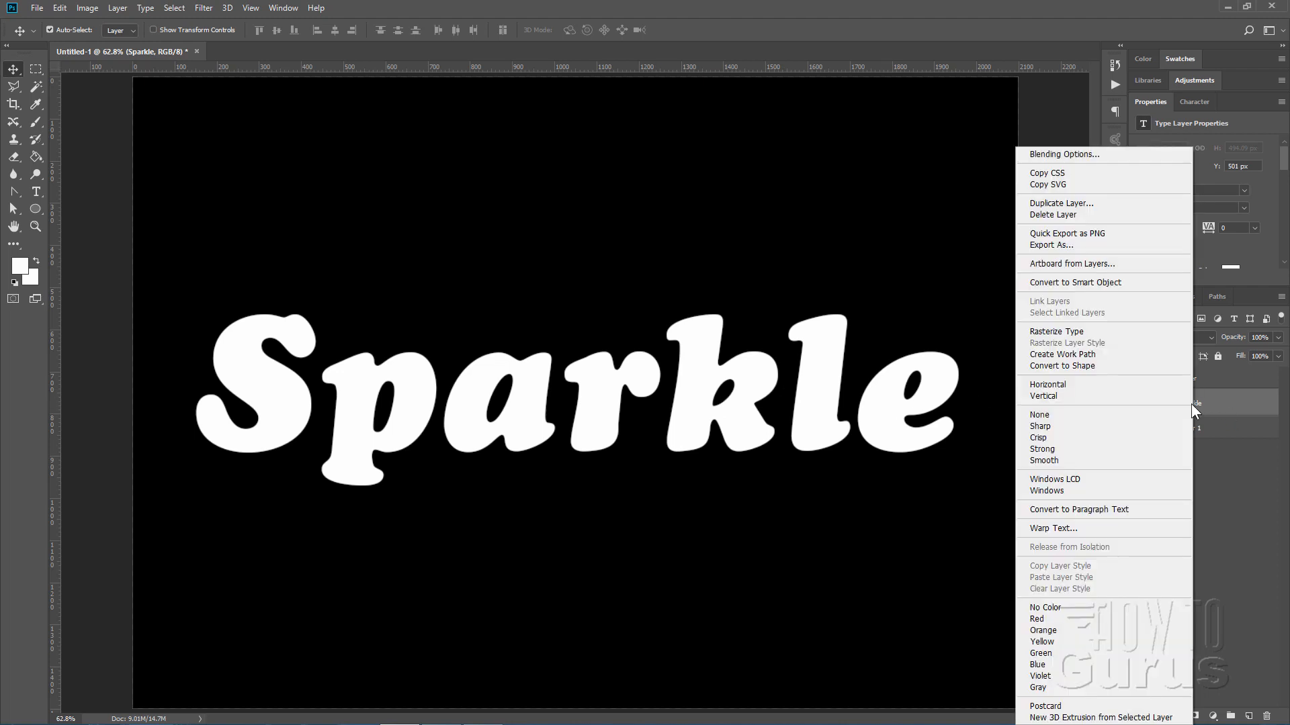
{"action": "left_click", "coordinate": [1064, 203]}
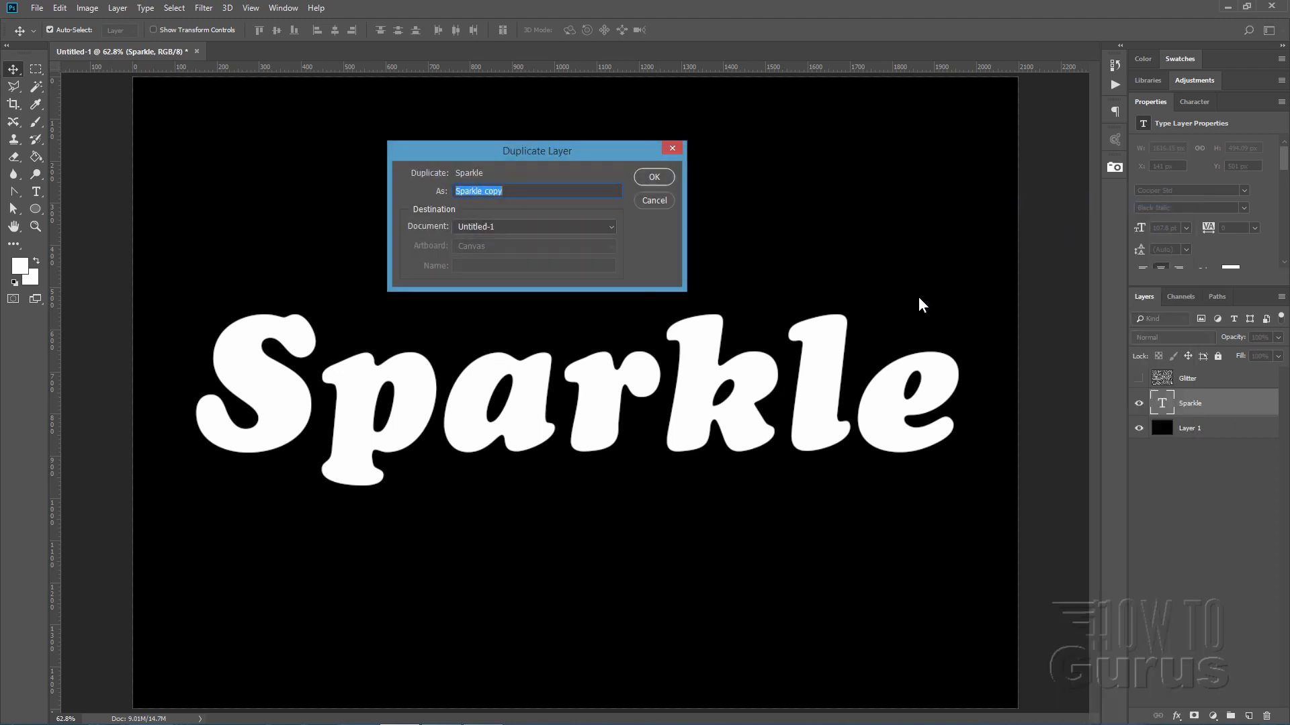
{"action": "left_click", "coordinate": [524, 189]}
{"action": "type", "text": "litter"}
{"action": "left_click", "coordinate": [654, 176]}
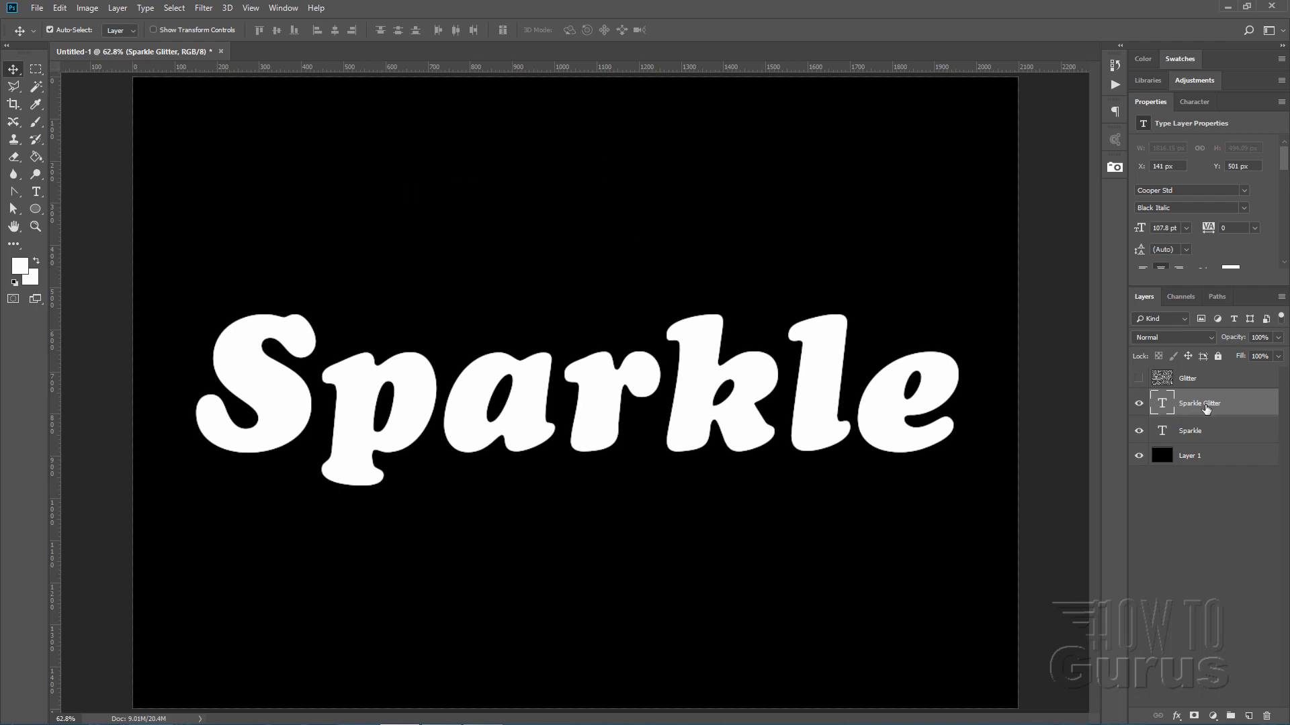
- Show the Glitter layer and turn it into a clipping mask on the Sparkle Glitter text
{"action": "left_click", "coordinate": [1138, 378]}
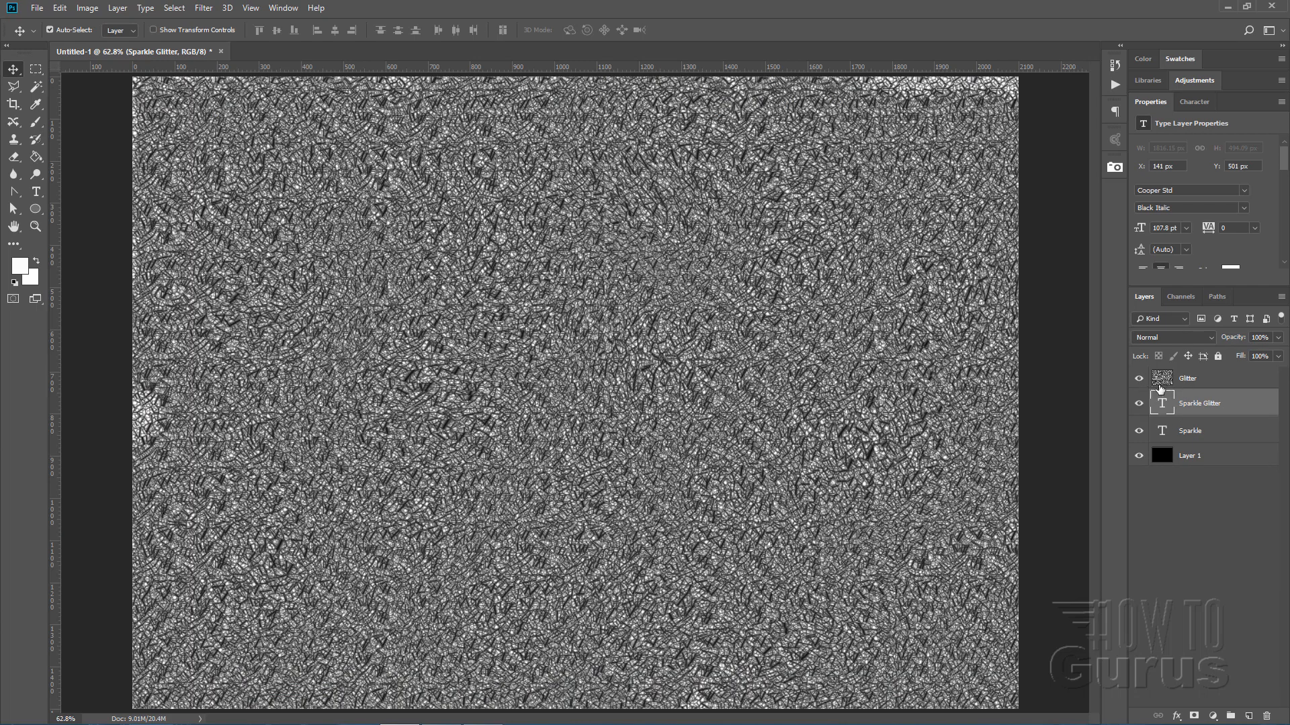
{"action": "left_click", "coordinate": [1199, 385]}
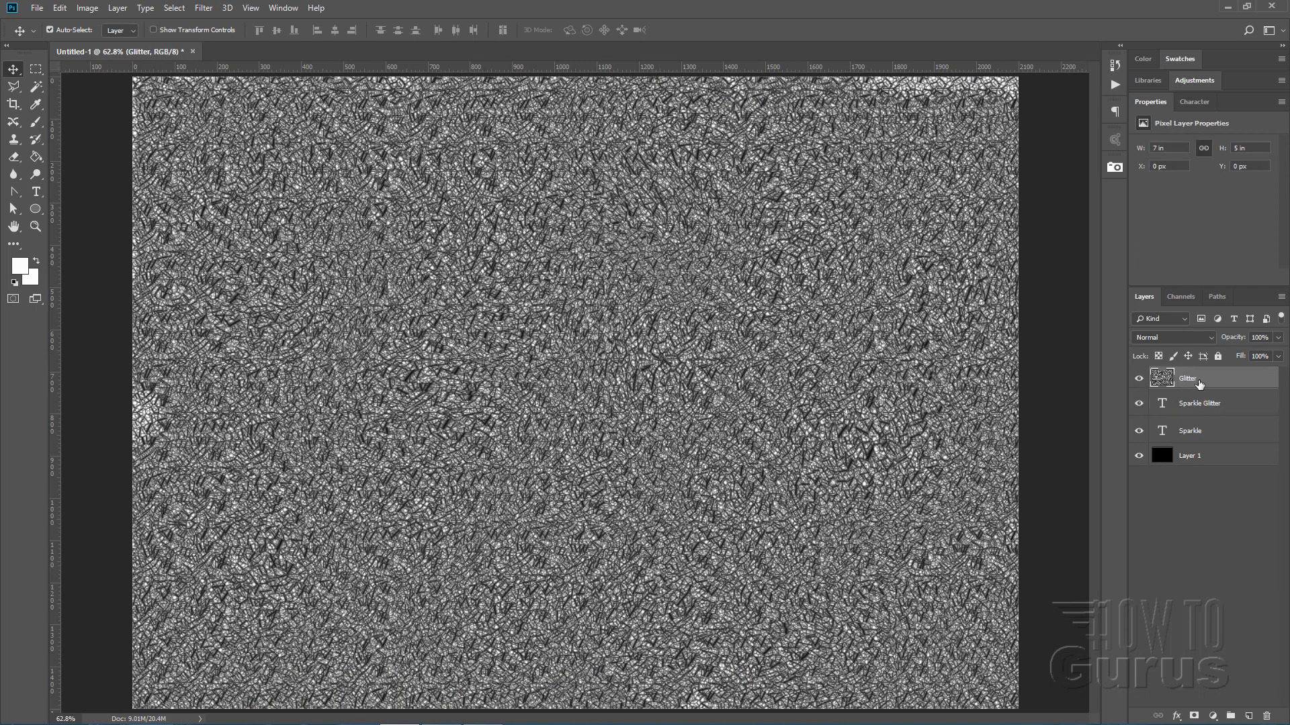
{"action": "right_click", "coordinate": [1198, 383]}
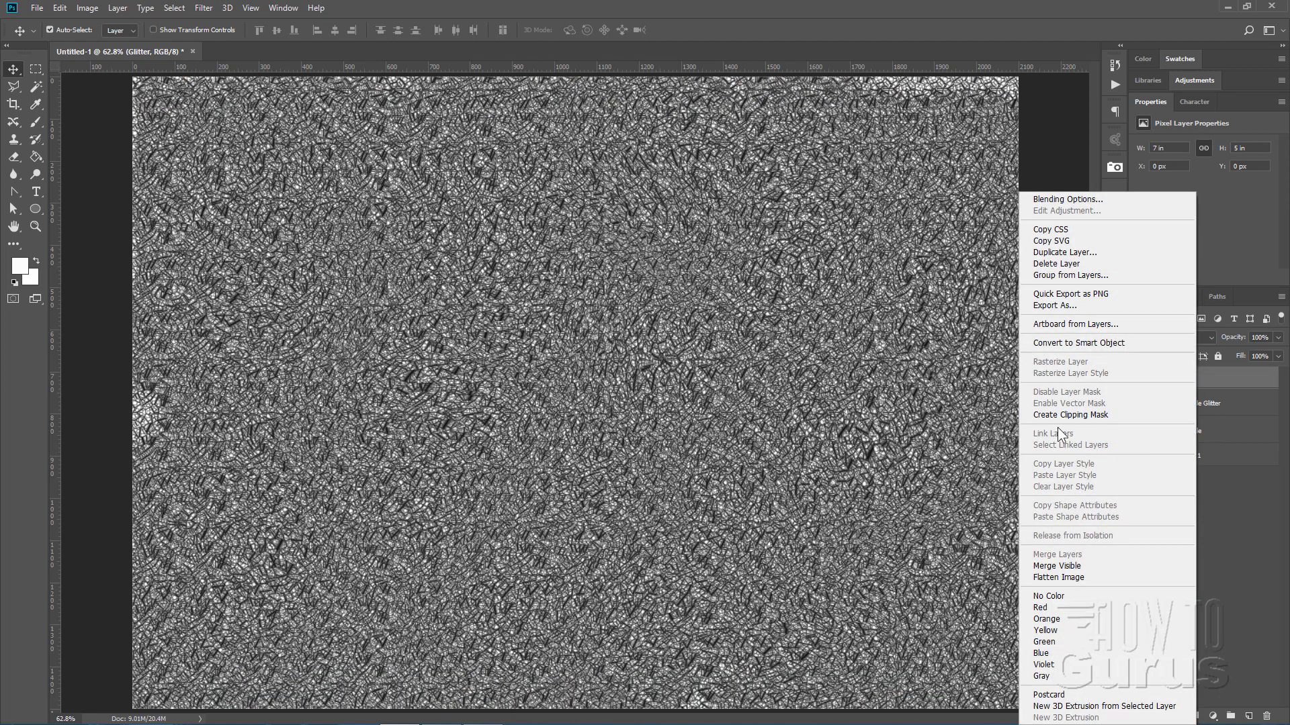
{"action": "left_click", "coordinate": [1093, 414]}
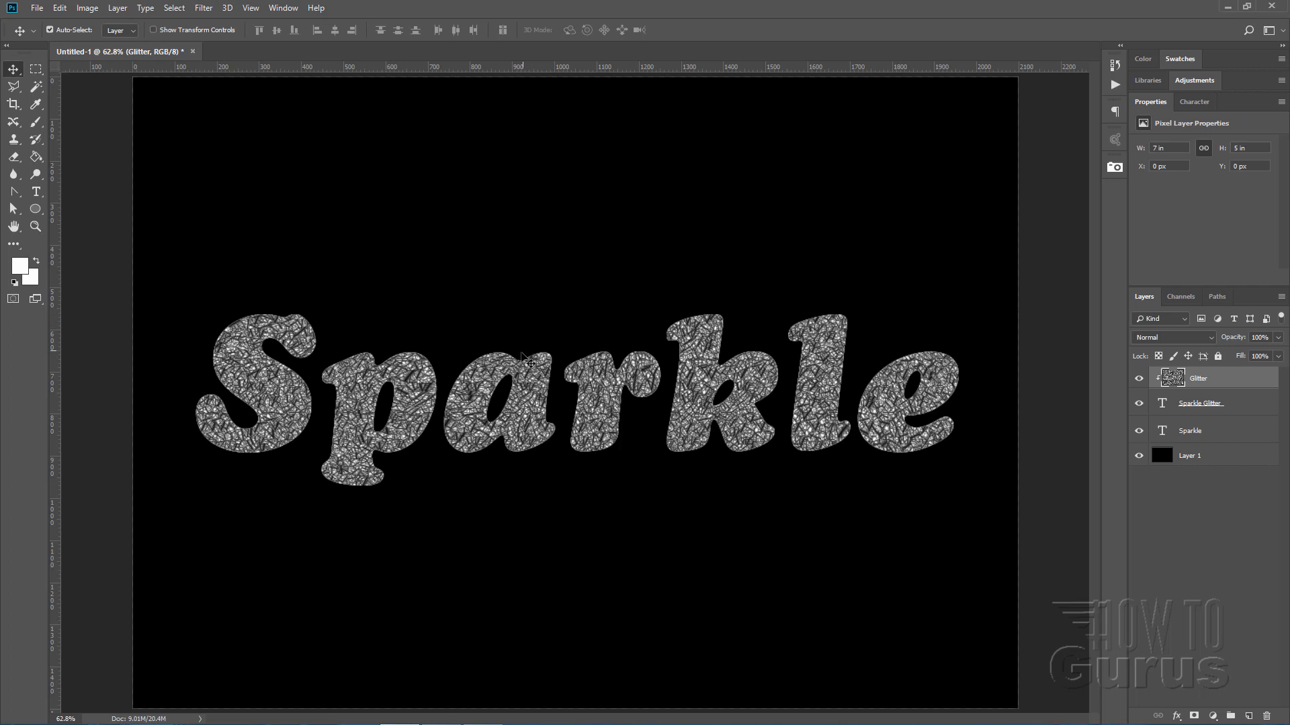
- Add a Hue/Saturation adjustment layer above Glitter, using the previous layer to create a clipping mask
{"action": "left_click", "coordinate": [119, 9]}
{"action": "mouse_move", "coordinate": [162, 192]}
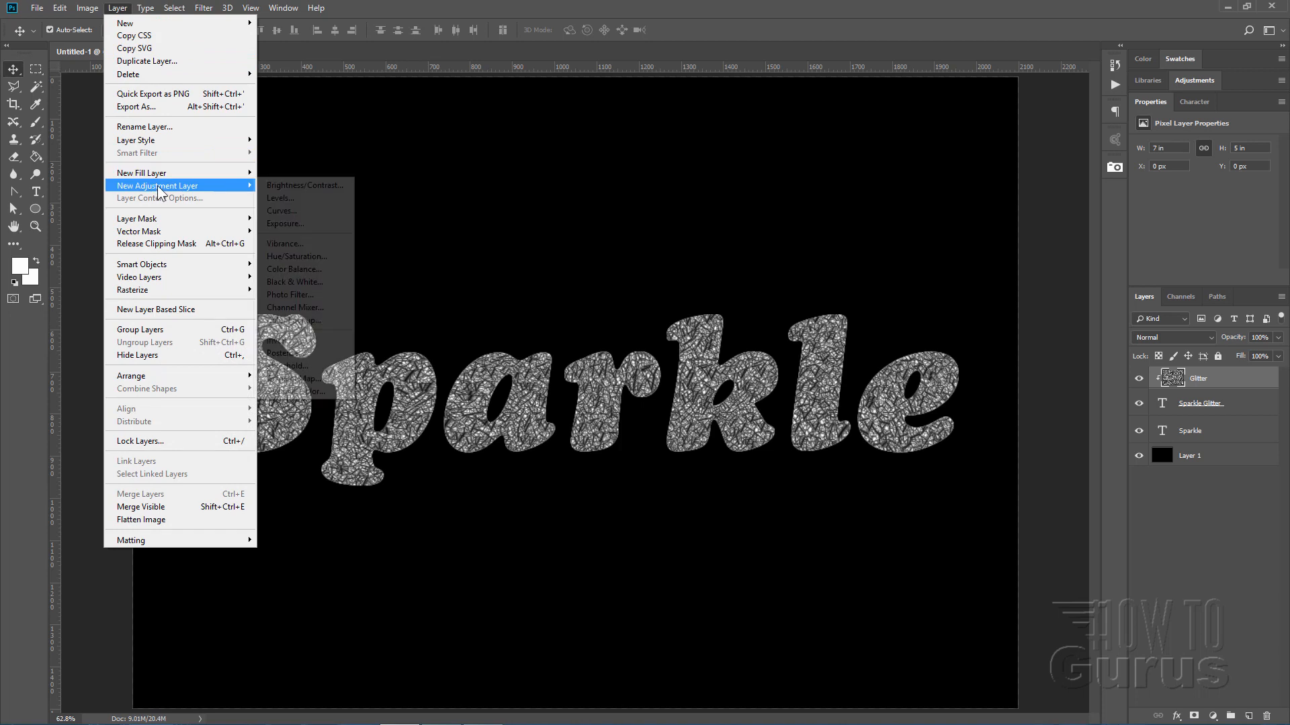
{"action": "left_click", "coordinate": [282, 257]}
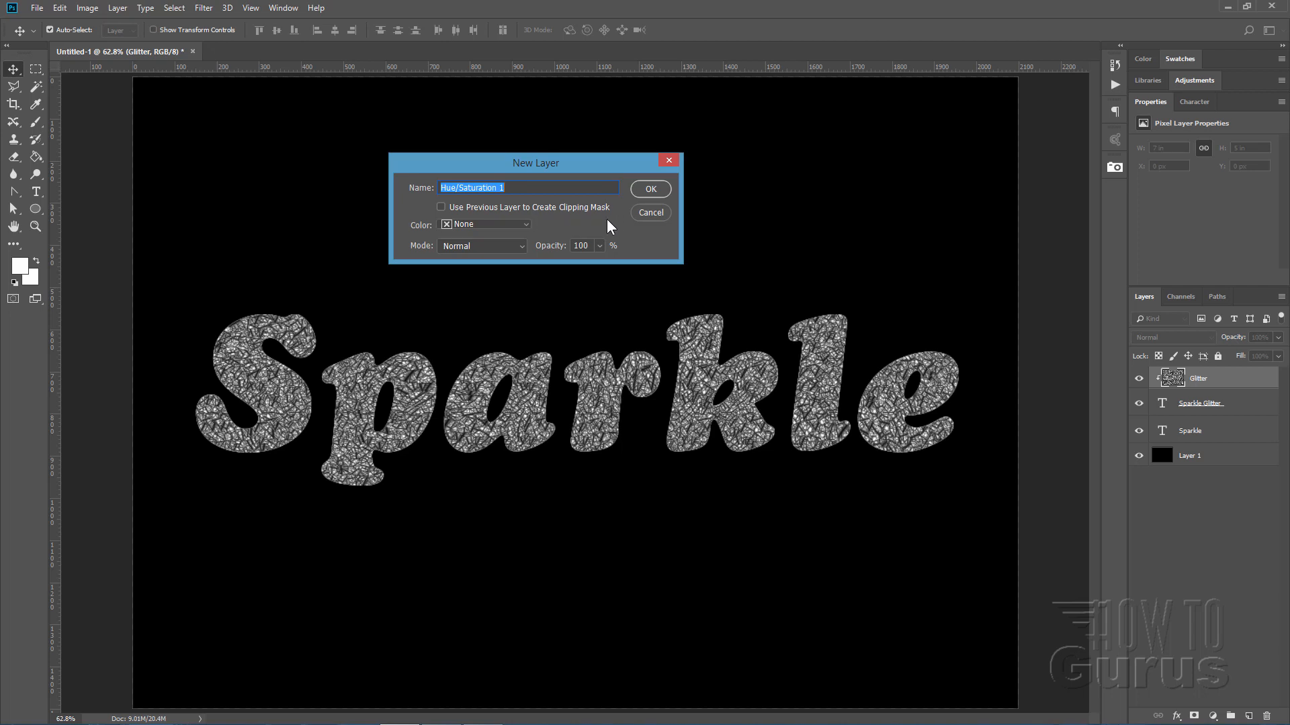
{"action": "left_click", "coordinate": [441, 208]}
{"action": "left_click", "coordinate": [649, 190]}
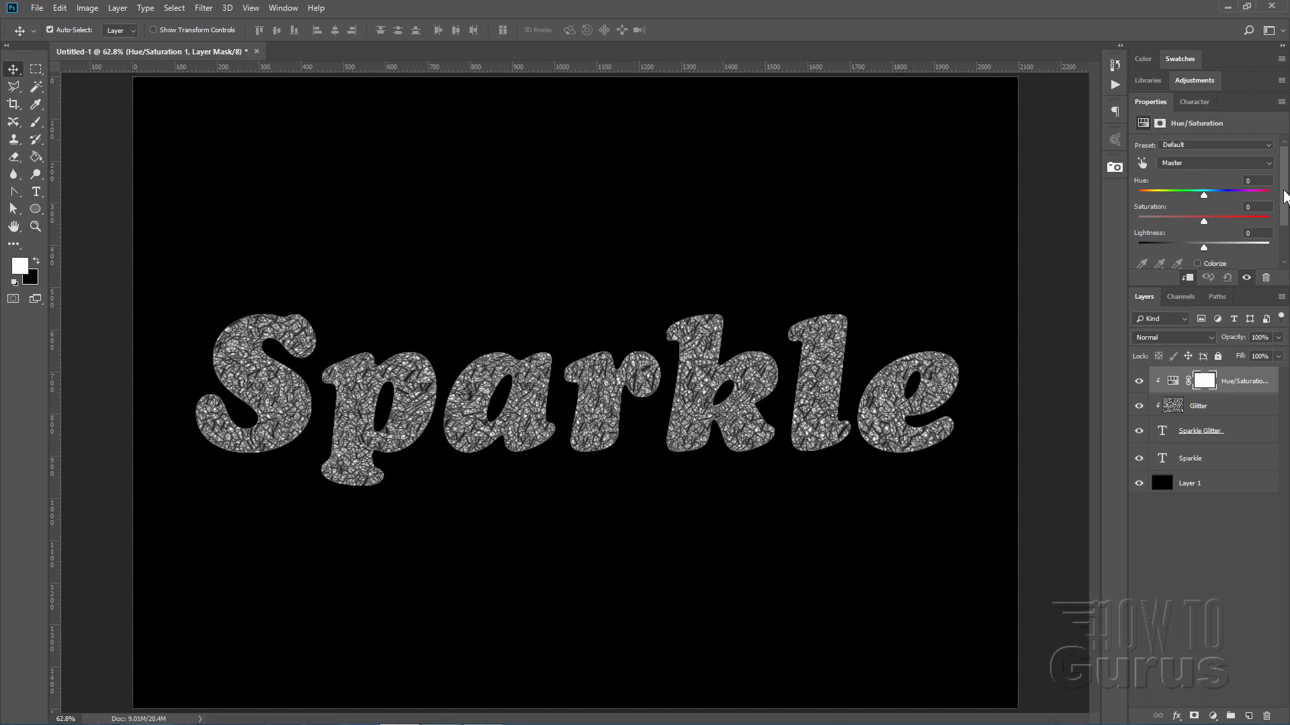
- Colorize the glitter with the Hue/Saturation adjustment, setting hue to 206 and saturation to 62
{"action": "scroll", "coordinate": [1283, 194], "scroll_direction": "down", "scroll_amount": 2}
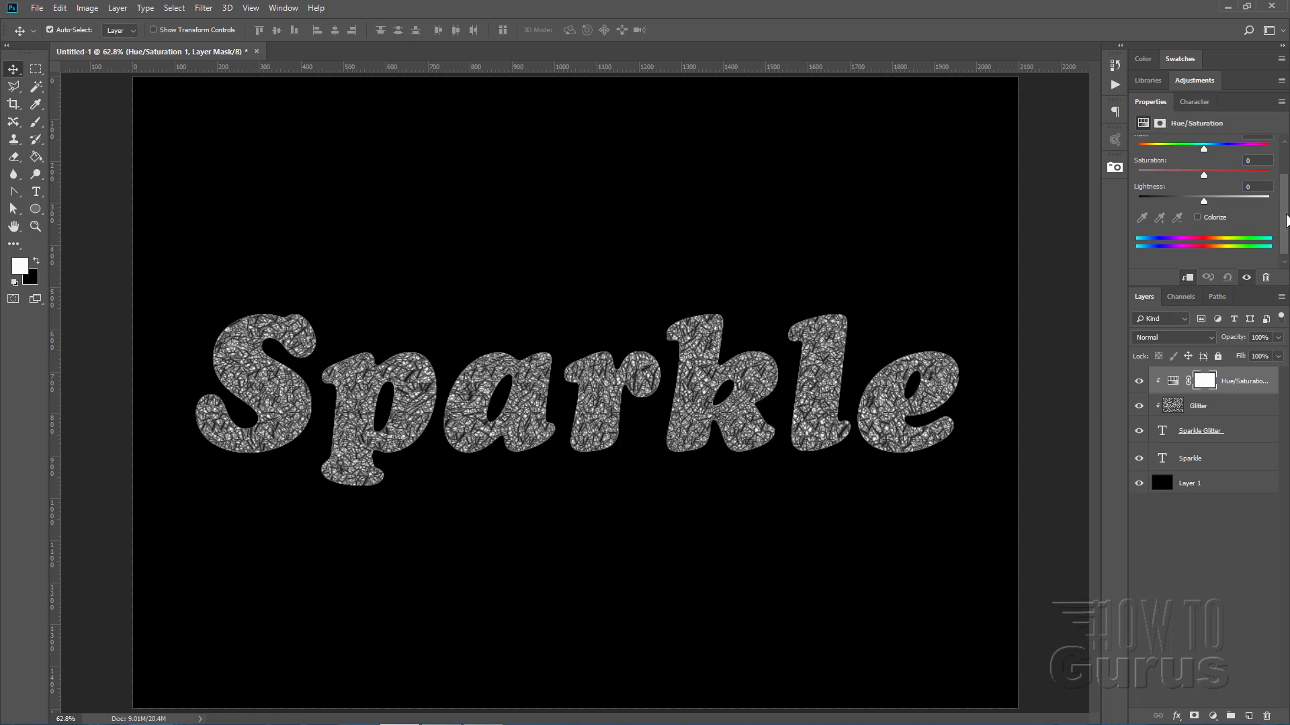
{"action": "left_click", "coordinate": [1197, 218]}
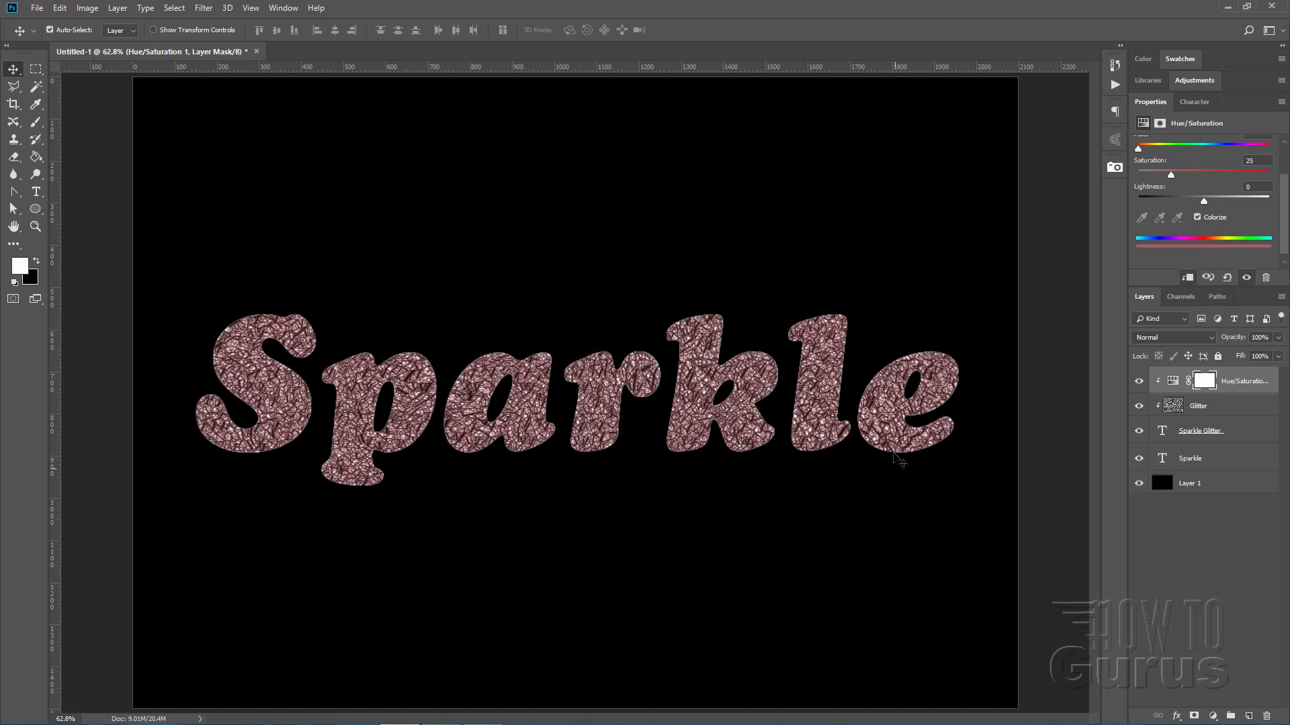
{"action": "scroll", "coordinate": [1283, 232], "scroll_direction": "up", "scroll_amount": 2}
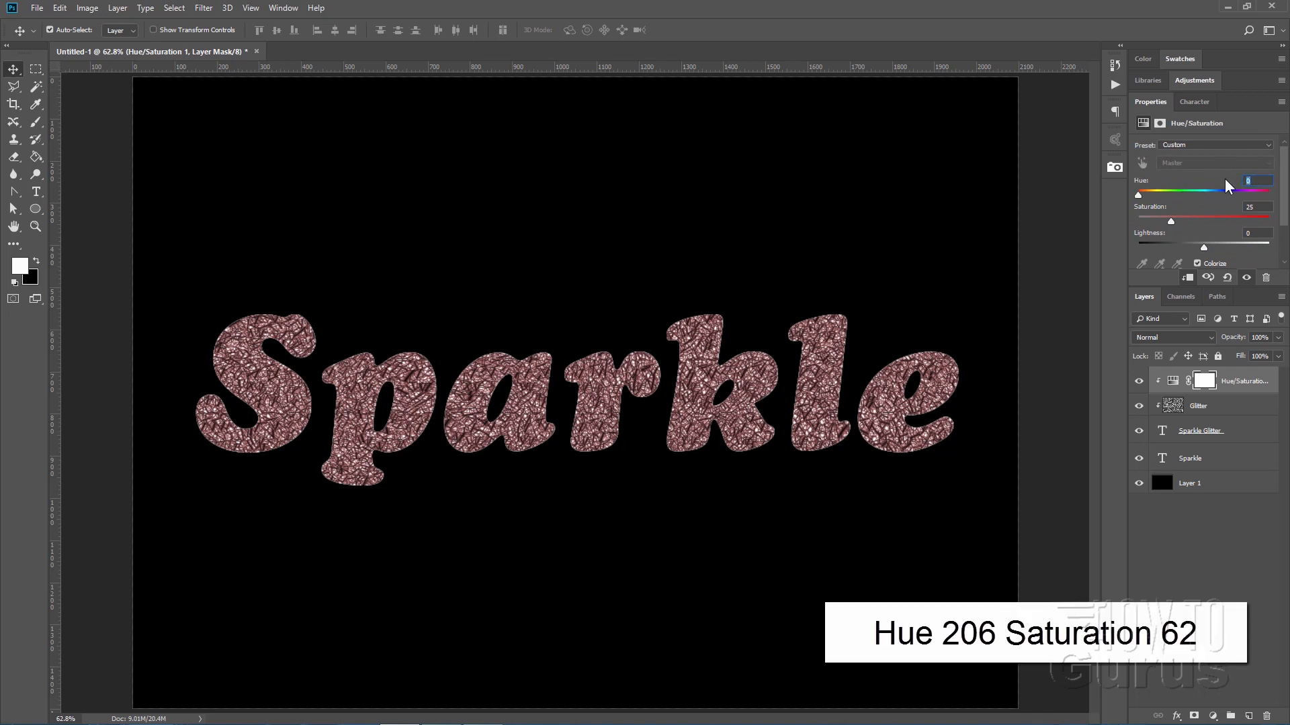
{"action": "type", "text": "206"}
{"action": "type", "text": "62"}
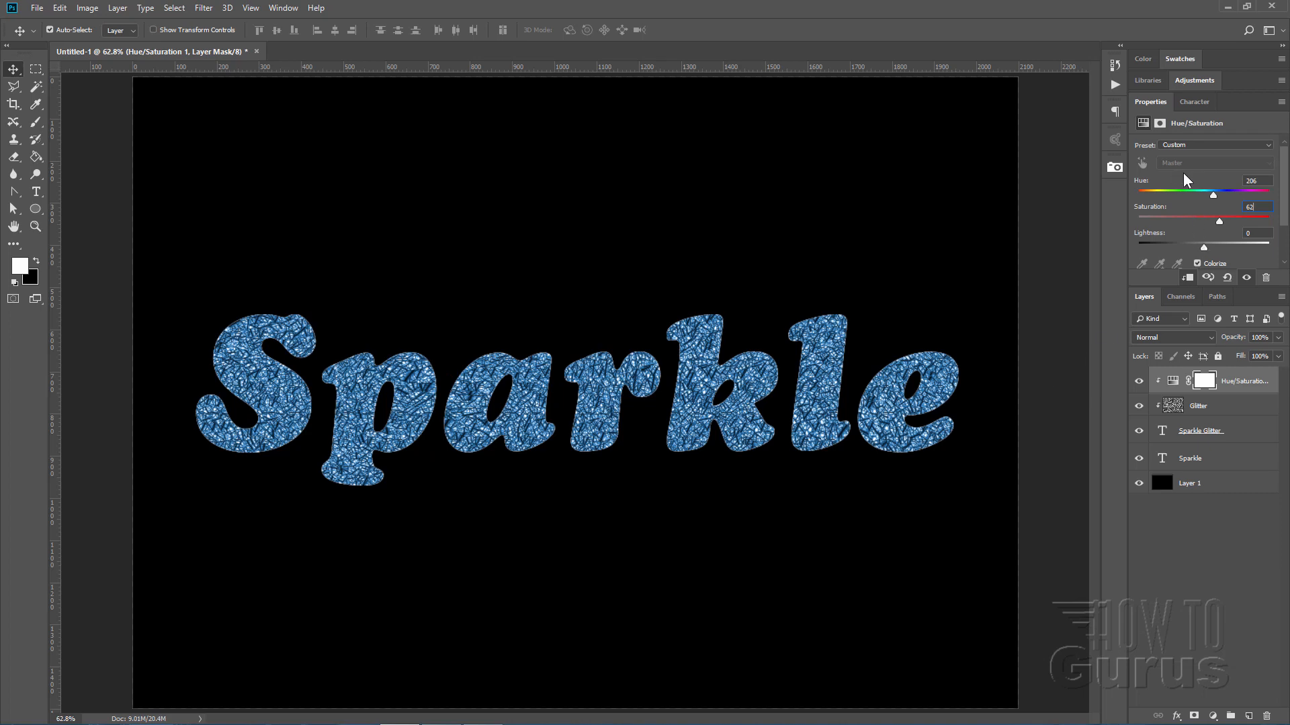
{"action": "left_click", "coordinate": [1150, 102]}
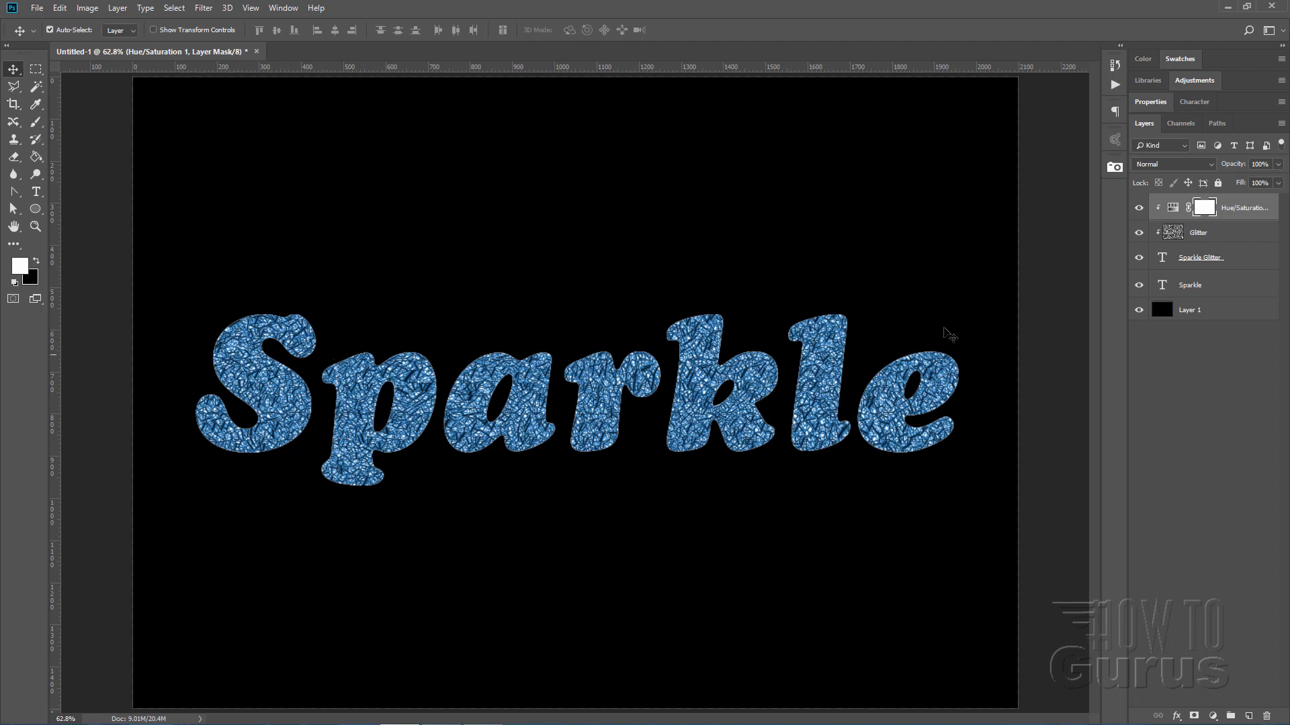
- Rename the lower Sparkle text layer as Sparkle Outline
{"action": "left_click", "coordinate": [1218, 289]}
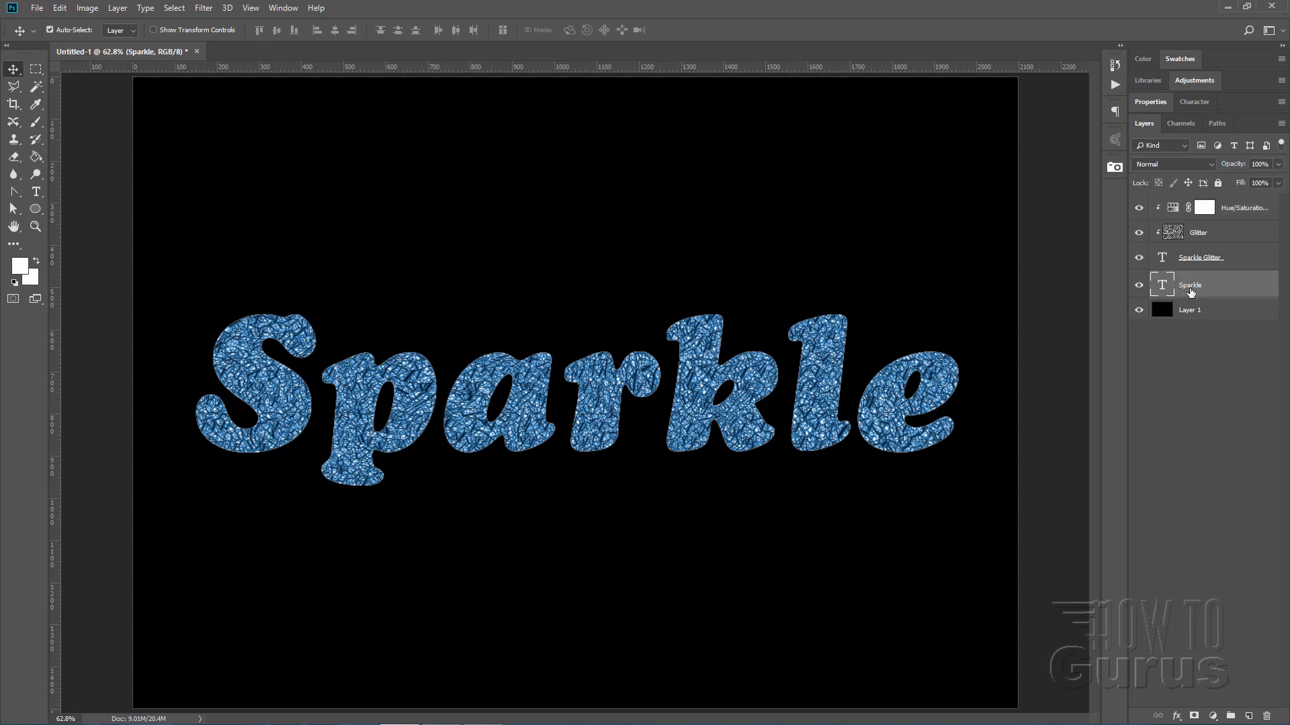
{"action": "double_click", "coordinate": [1190, 287]}
{"action": "type", "text": "Outline"}
{"action": "key", "text": "Return"}
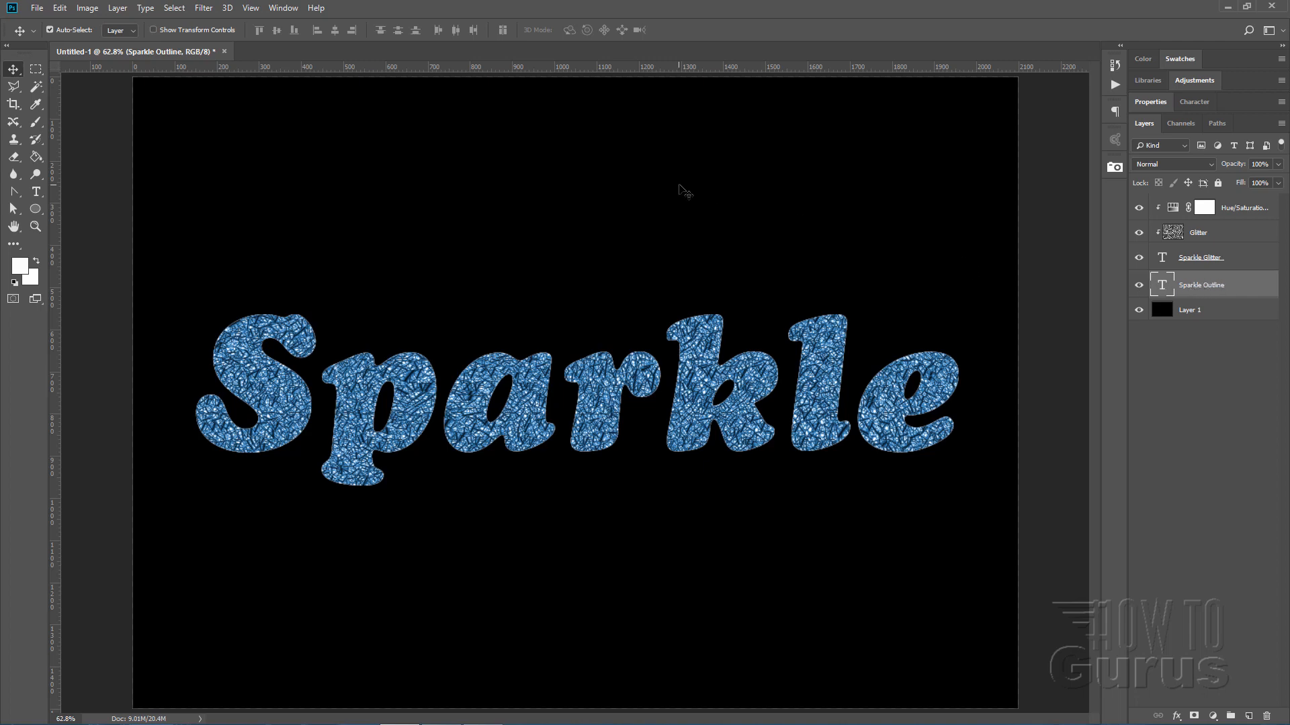
- Add a Stroke layer style to the Sparkle Outline layer
{"action": "left_click", "coordinate": [119, 8]}
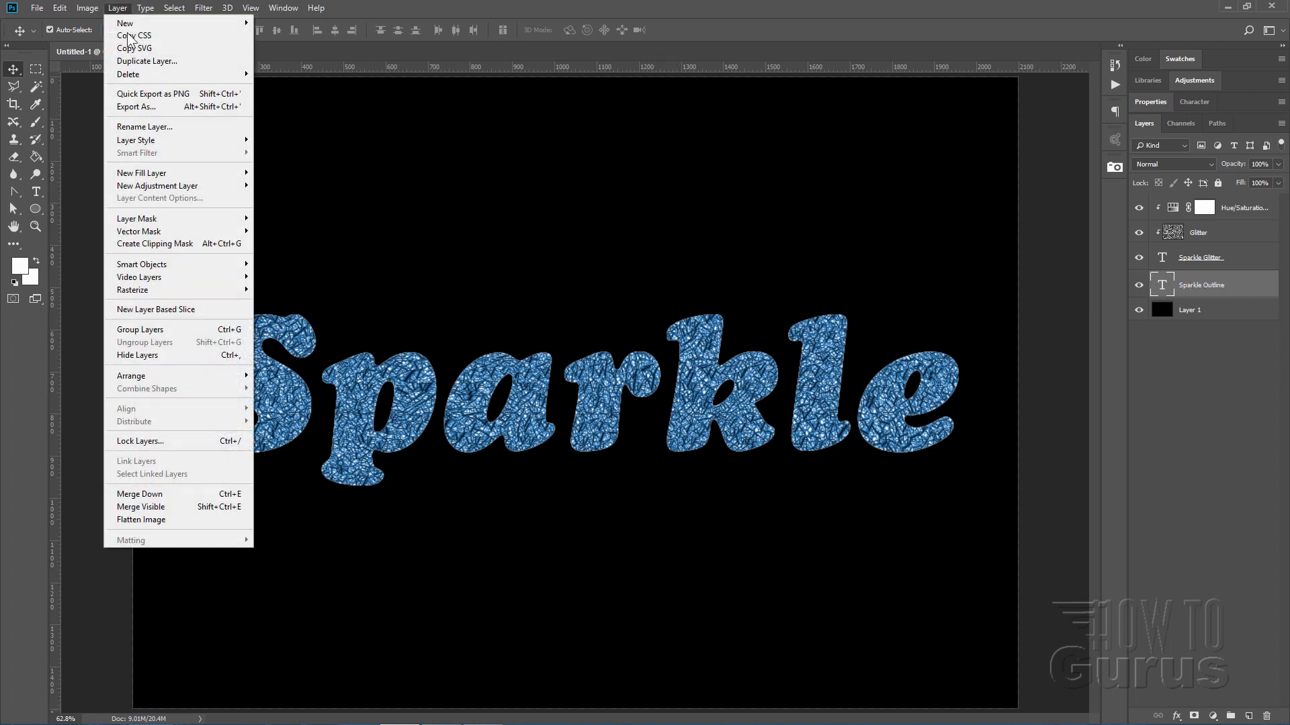
{"action": "mouse_move", "coordinate": [164, 135]}
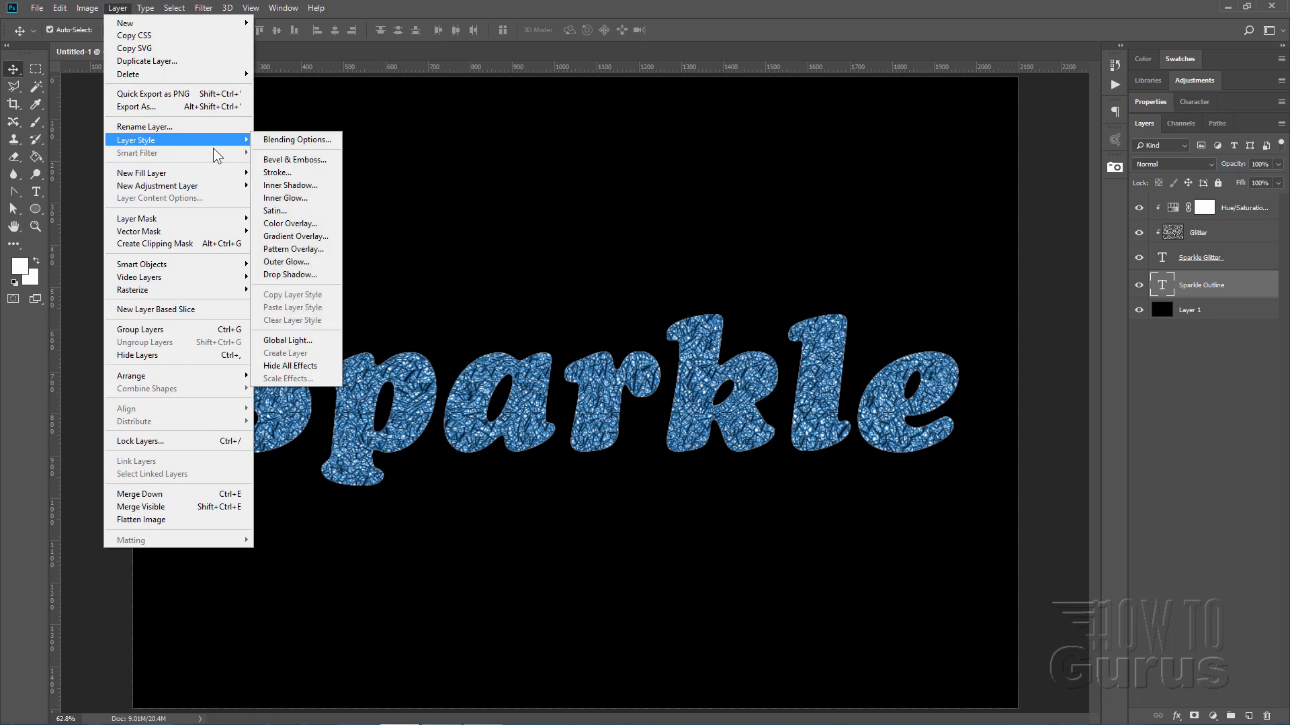
{"action": "left_click", "coordinate": [271, 174]}
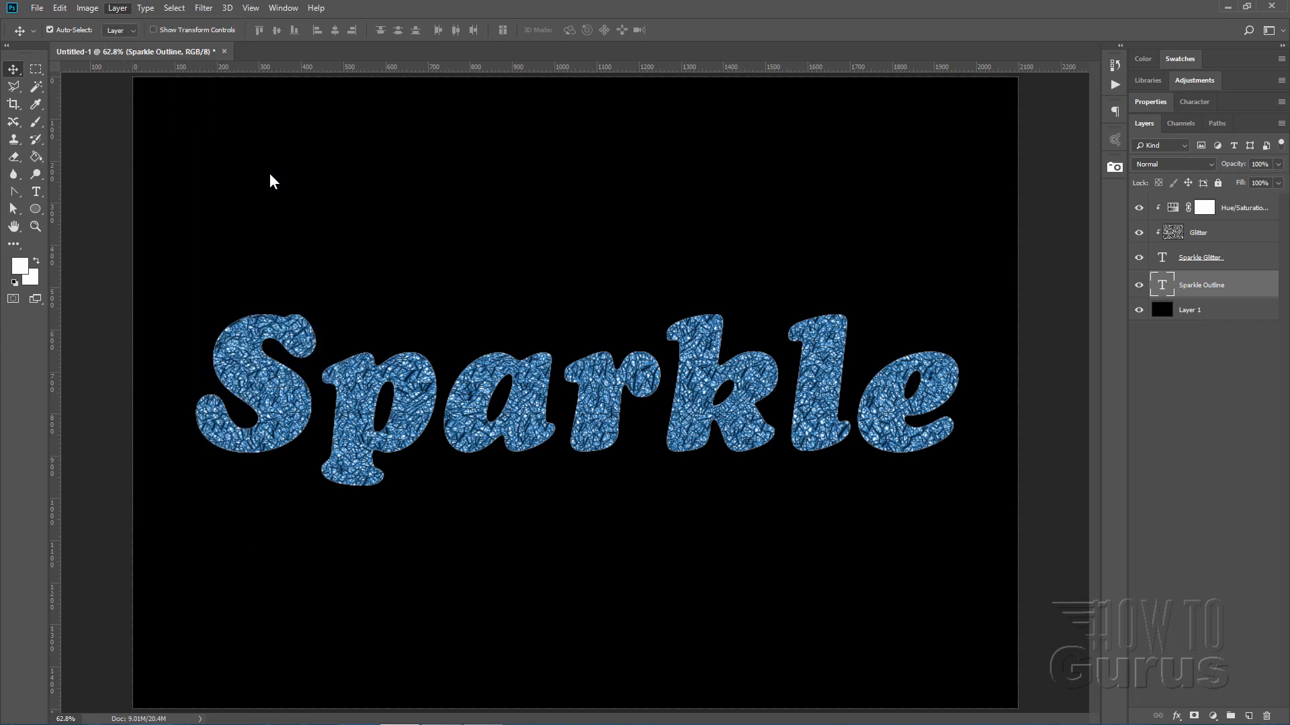
{"action": "left_click_drag", "start_coordinate": [733, 255], "coordinate": [745, 255]}
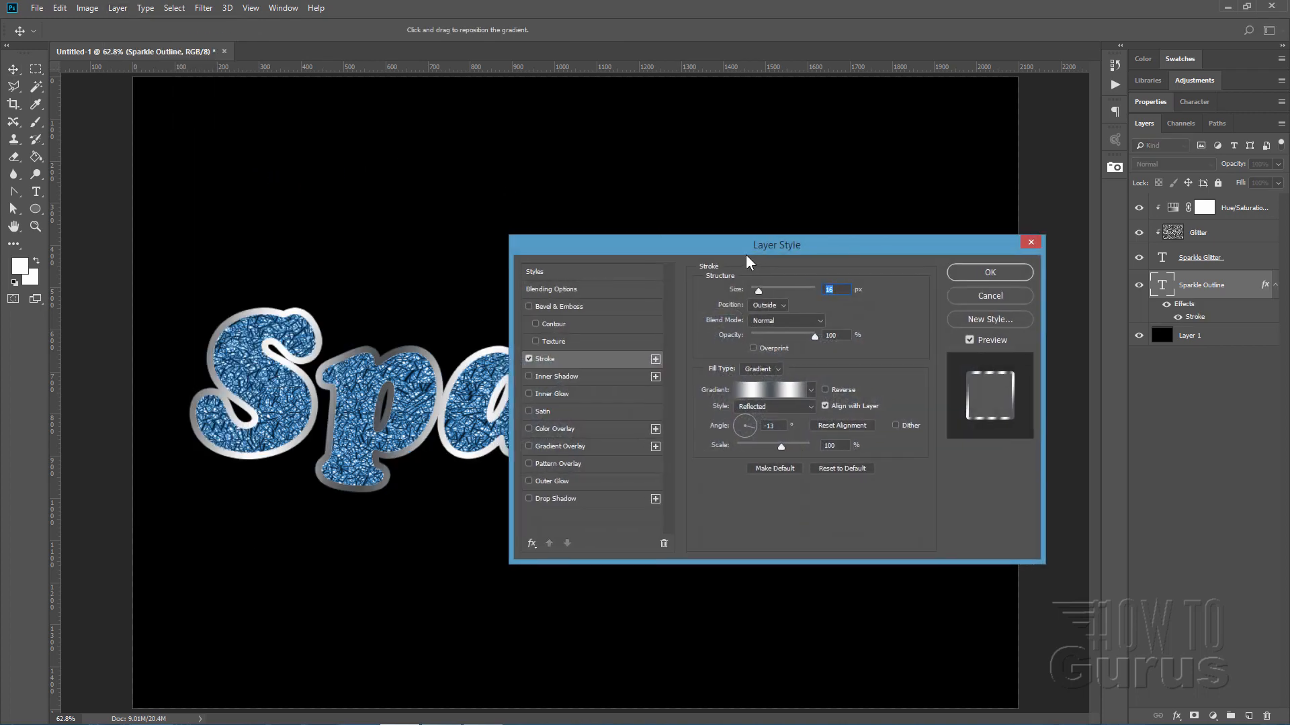
- Try a solid Color fill for the stroke and return the fill type to Gradient
{"action": "left_click", "coordinate": [778, 369]}
{"action": "left_click", "coordinate": [767, 381]}
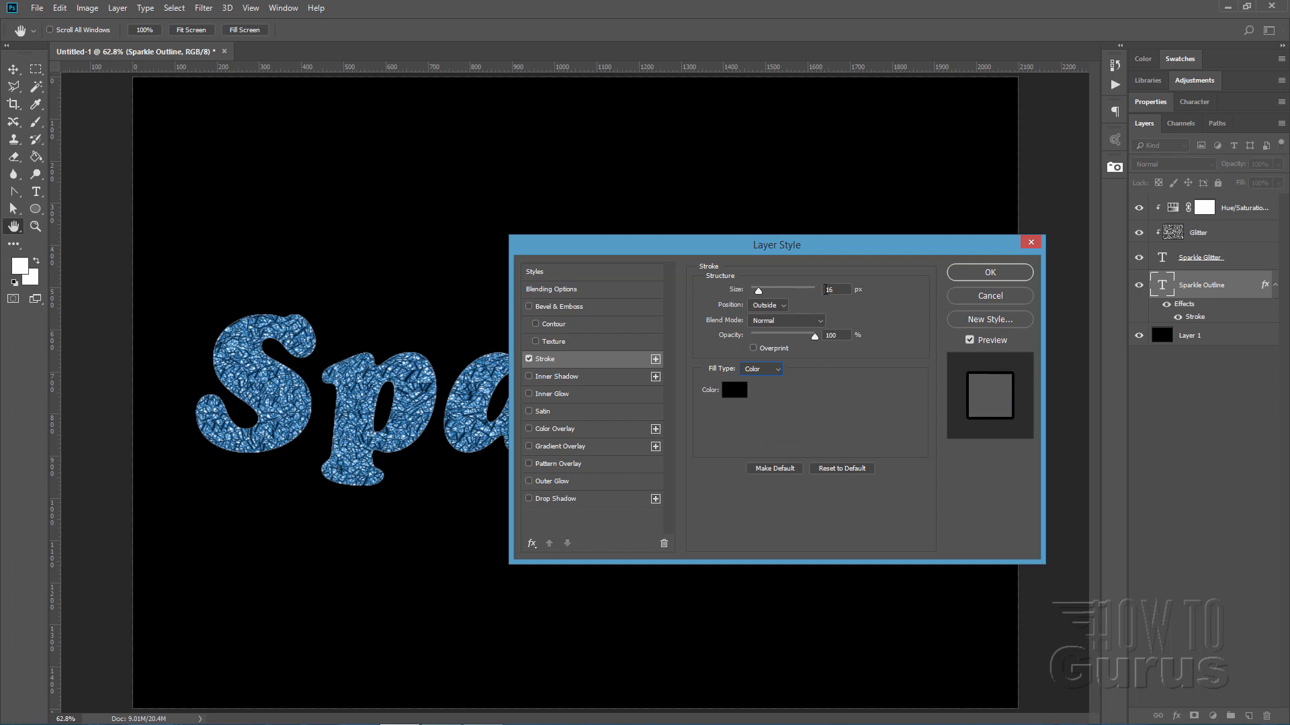
{"action": "type", "text": "3"}
{"action": "type", "text": "12"}
{"action": "left_click", "coordinate": [763, 371]}
{"action": "left_click", "coordinate": [760, 389]}
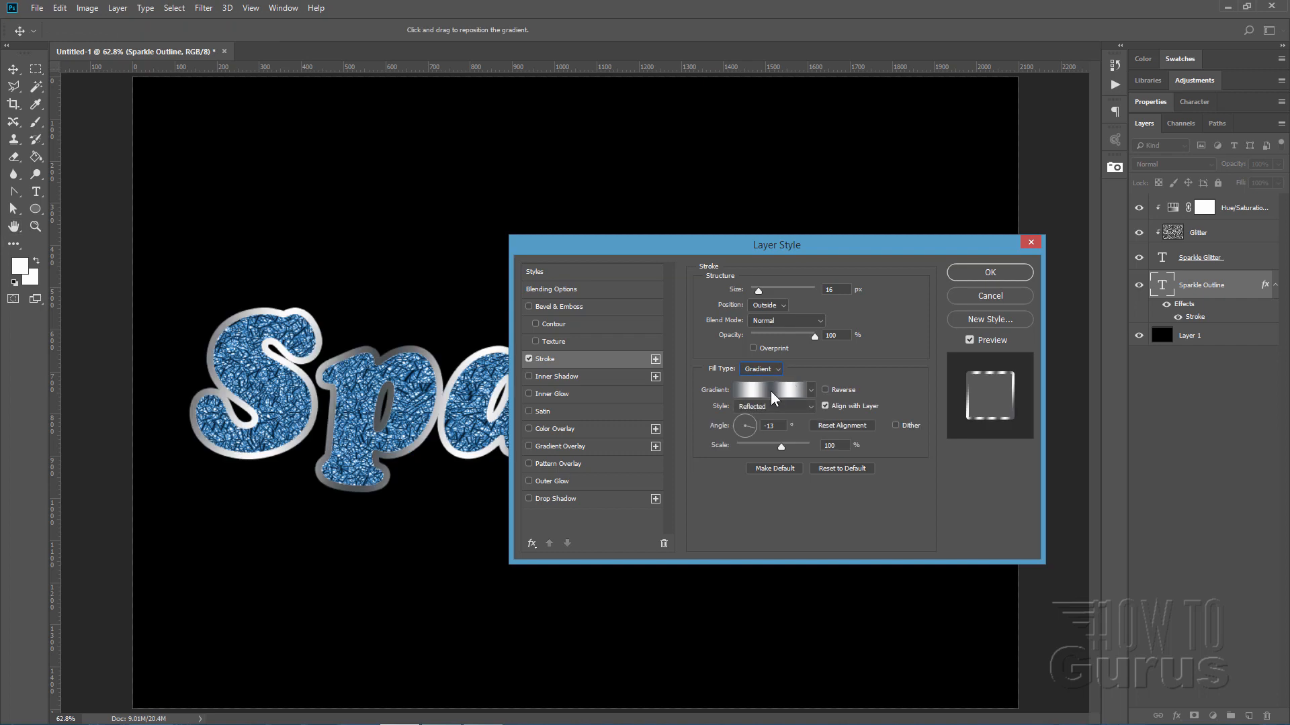
- Reset the gradient presets to the defaults in the stroke's Gradient Editor
{"action": "left_click", "coordinate": [788, 390]}
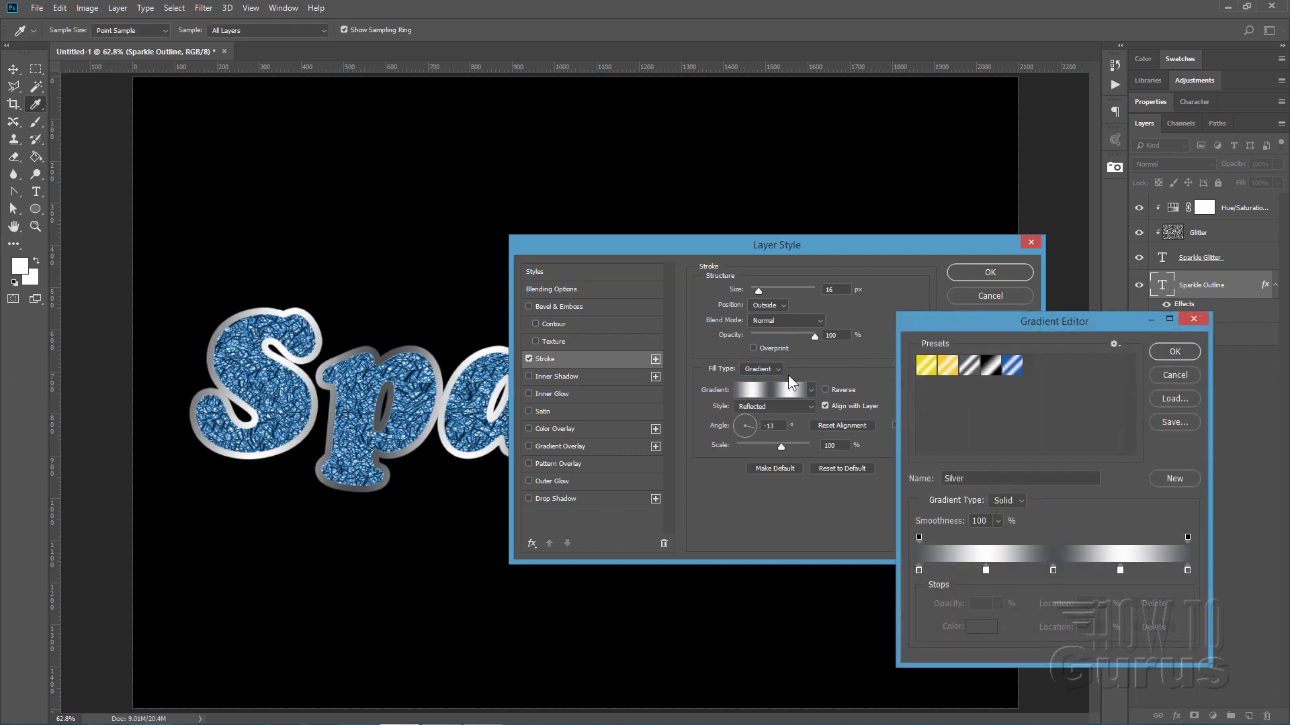
{"action": "left_click_drag", "start_coordinate": [960, 323], "coordinate": [870, 311]}
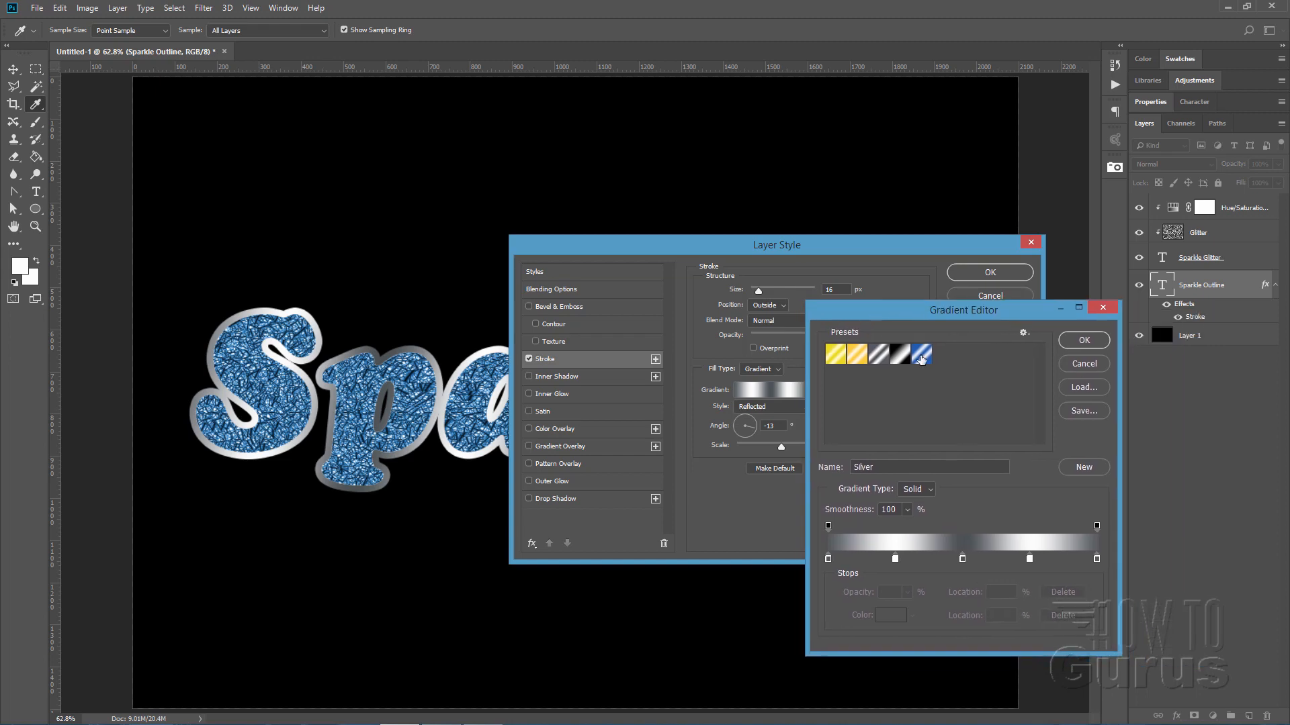
{"action": "left_click", "coordinate": [1024, 333]}
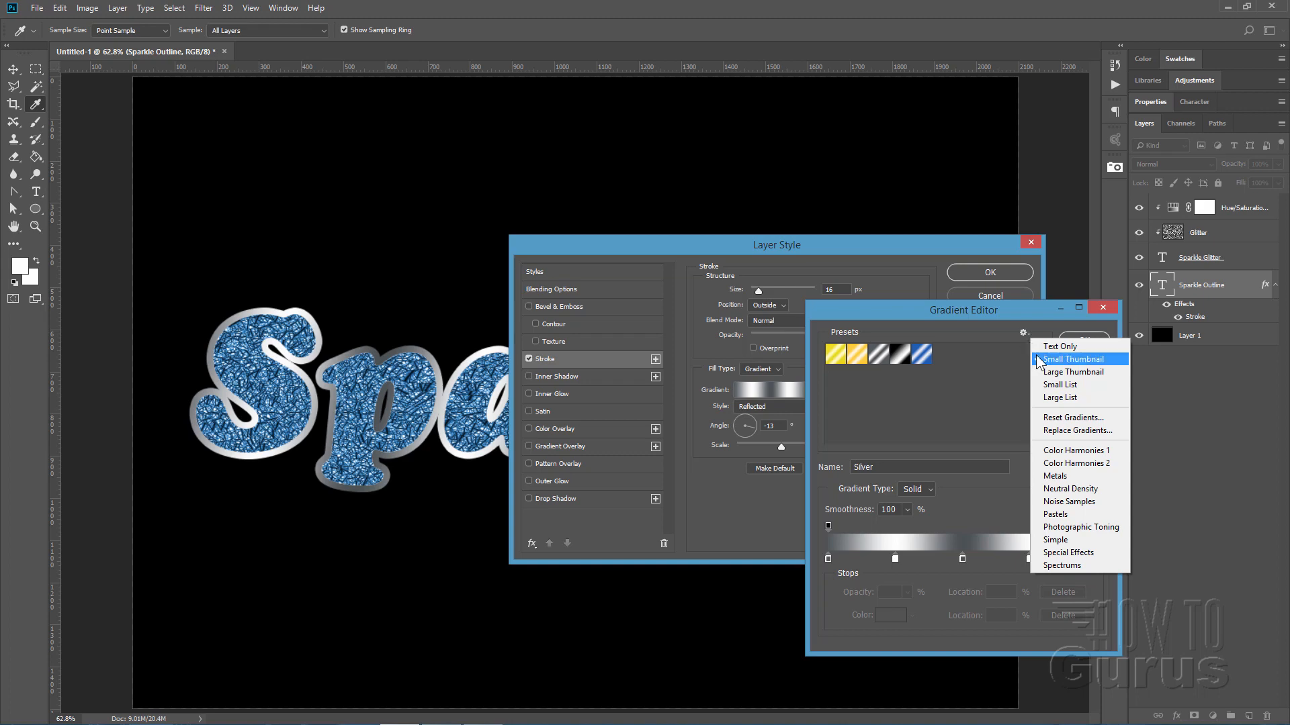
{"action": "left_click", "coordinate": [1073, 418]}
{"action": "left_click", "coordinate": [606, 277]}
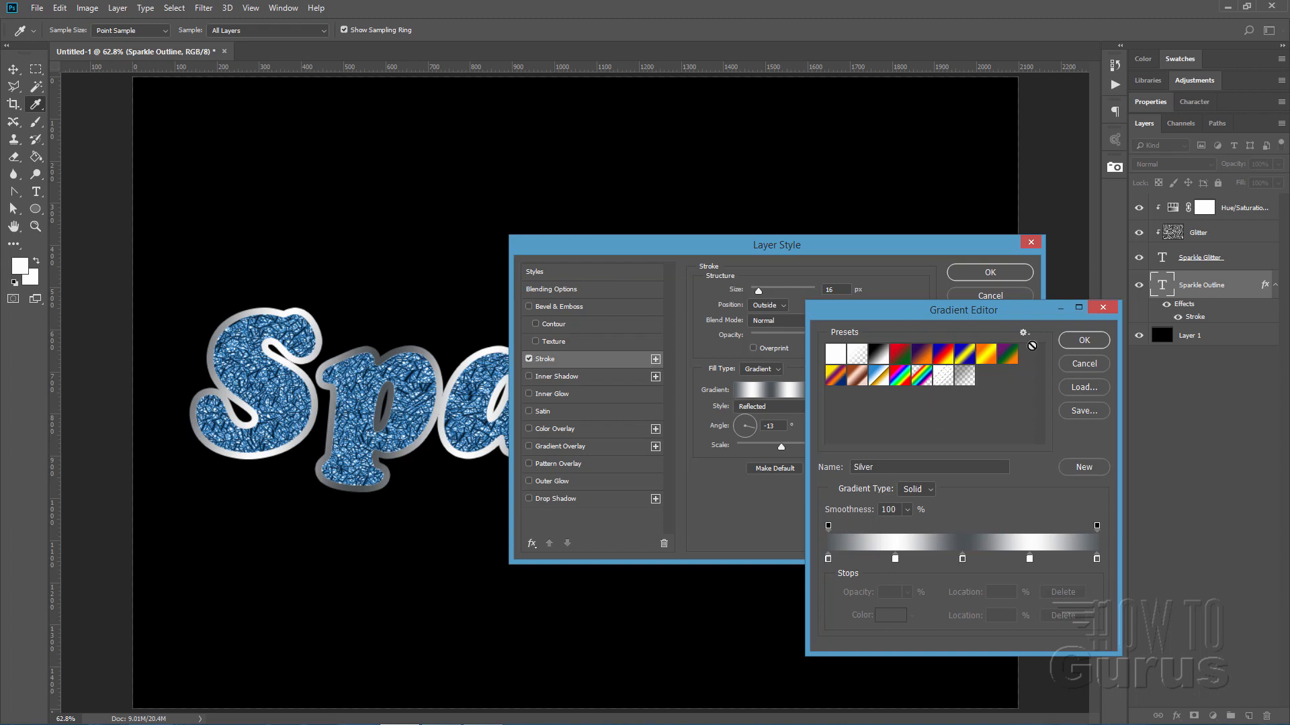
- Replace the gradient presets with the Metals set and accept the Silver gradient for the stroke
{"action": "left_click", "coordinate": [1025, 332]}
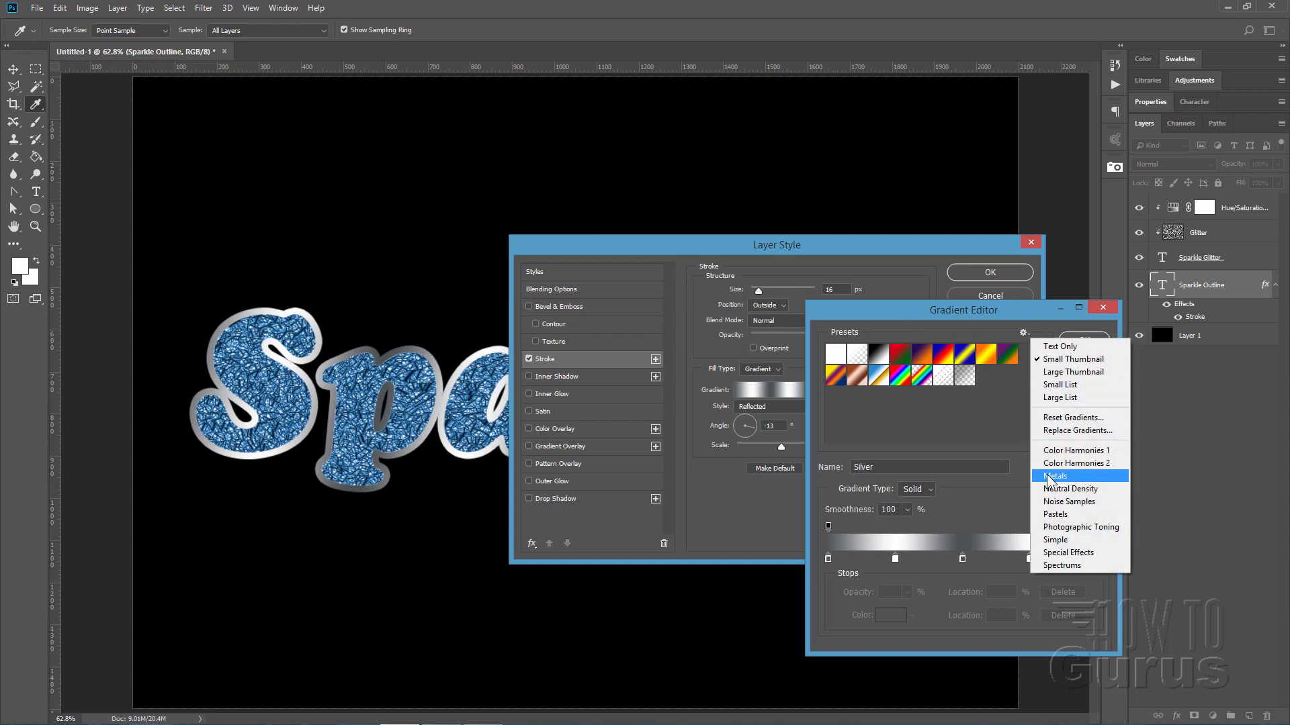
{"action": "left_click", "coordinate": [1073, 477]}
{"action": "left_click", "coordinate": [618, 286]}
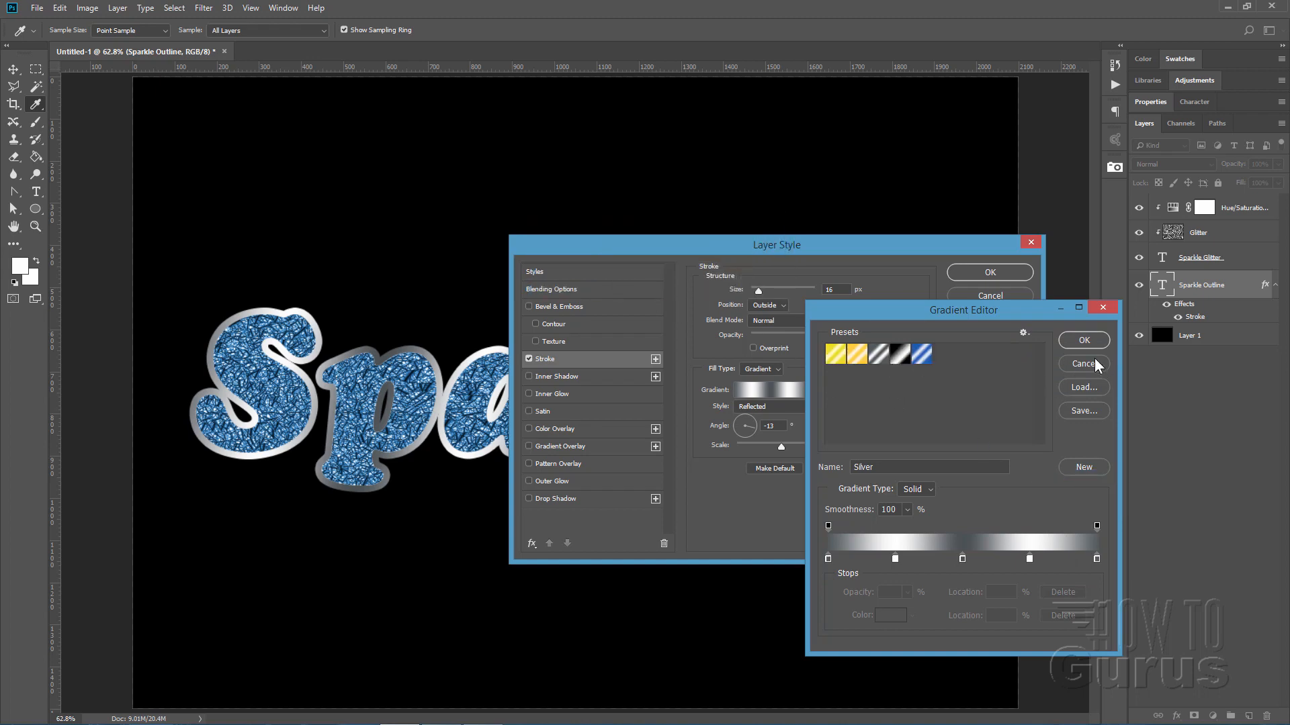
{"action": "left_click", "coordinate": [1083, 340]}
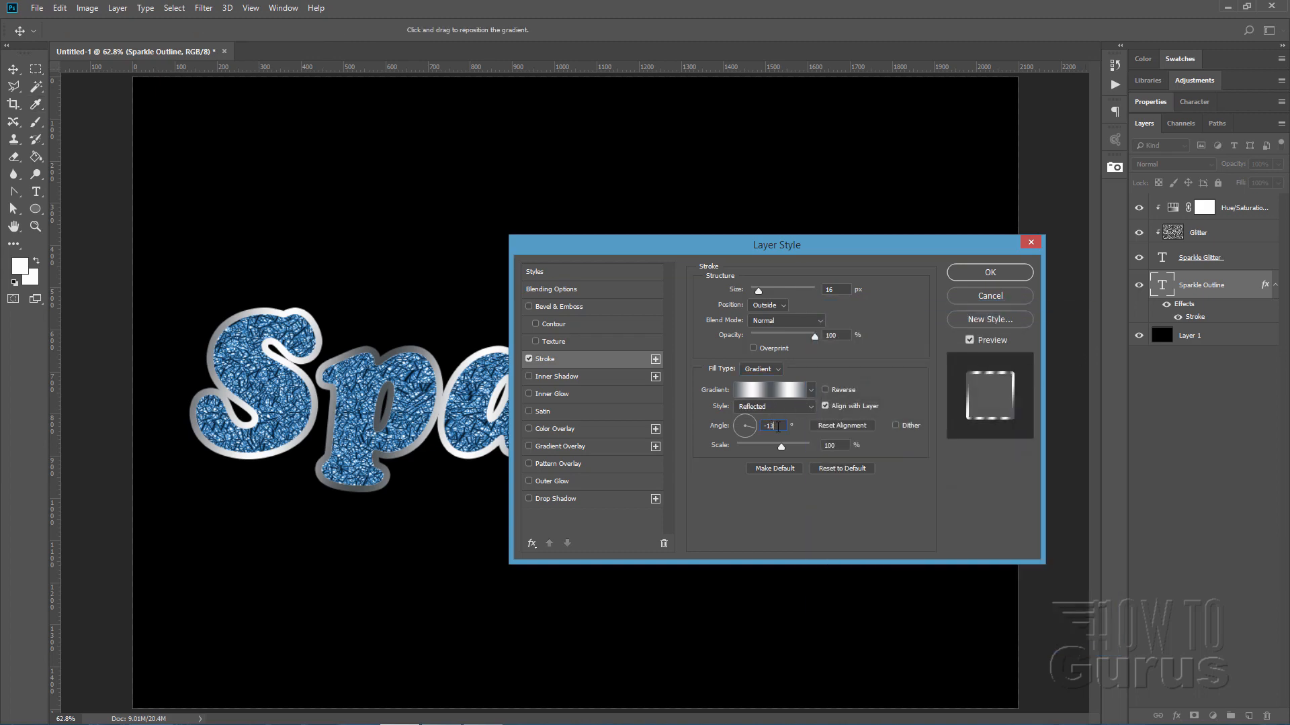
- Try gradient angles of 90 and 0 degrees on the Sparkle Outline stroke
{"action": "type", "text": "0"}
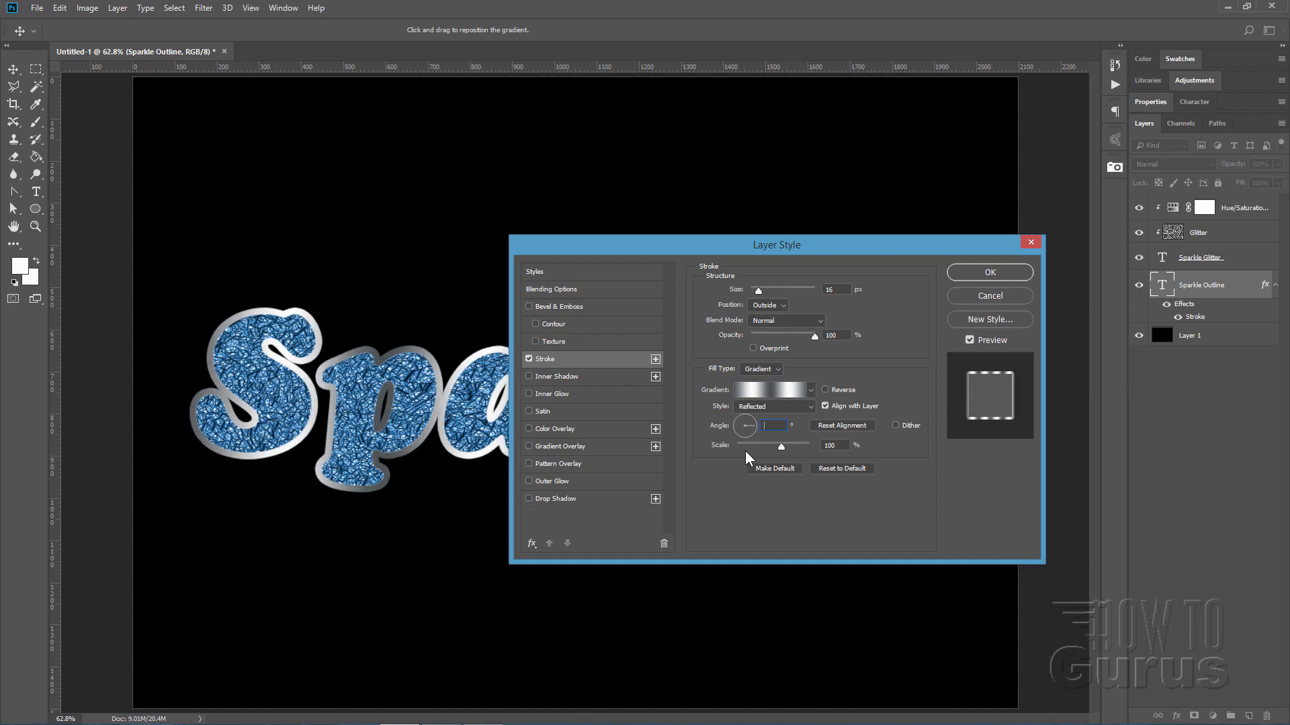
{"action": "key", "text": "Return"}
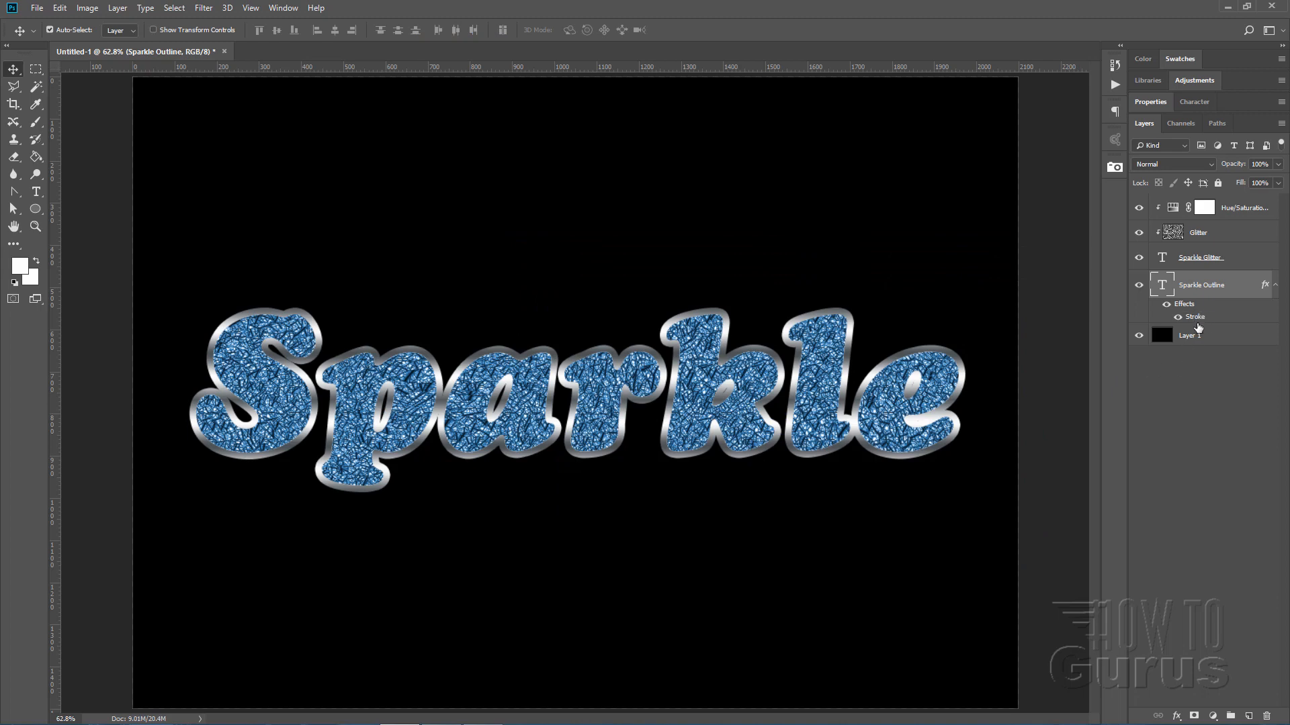
{"action": "double_click", "coordinate": [1195, 319]}
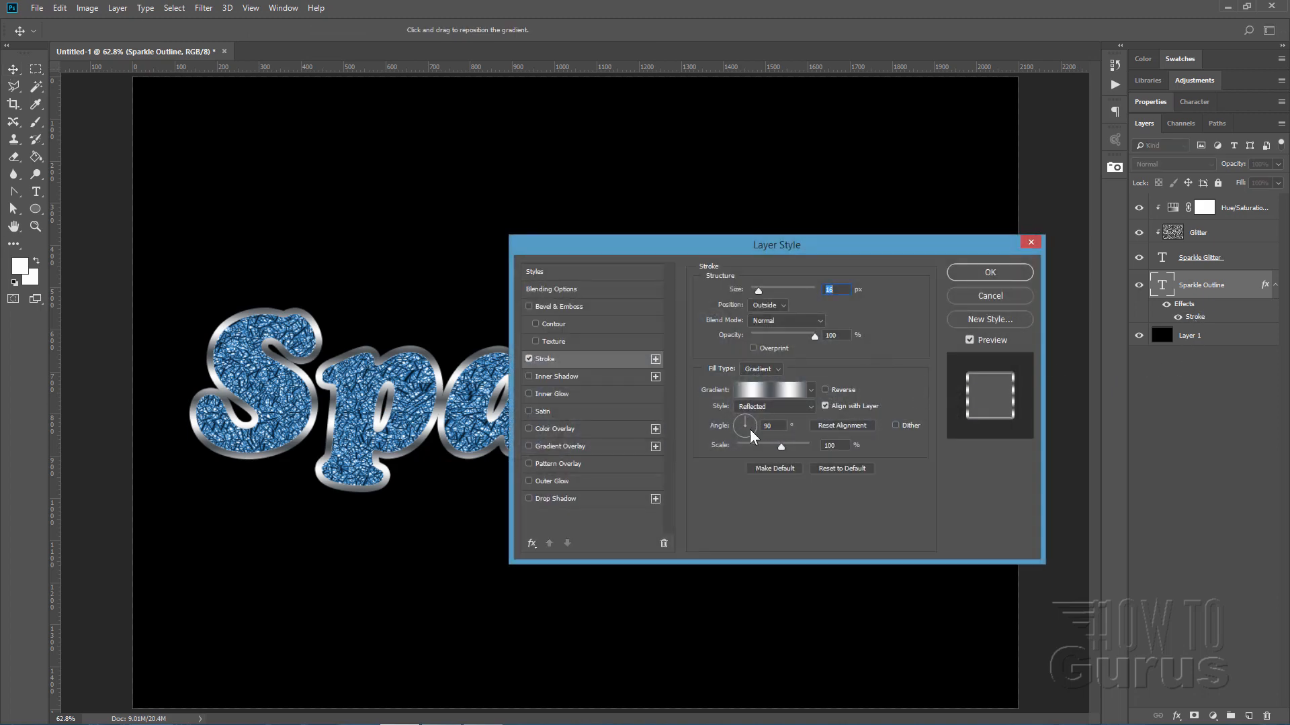
{"action": "left_click", "coordinate": [767, 425]}
{"action": "type", "text": "0"}
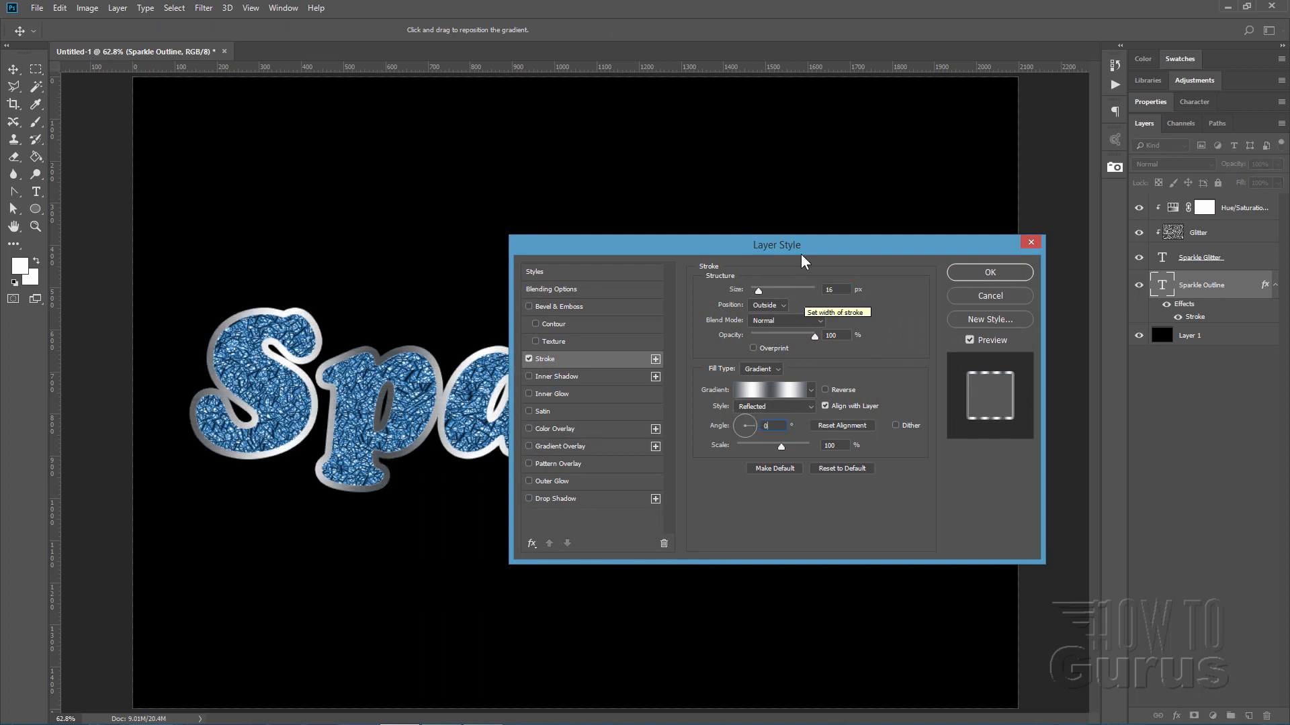
- Try the Linear gradient style on the stroke and return the style to Reflected
{"action": "left_click_drag", "start_coordinate": [807, 254], "coordinate": [929, 270]}
{"action": "left_click", "coordinate": [931, 422]}
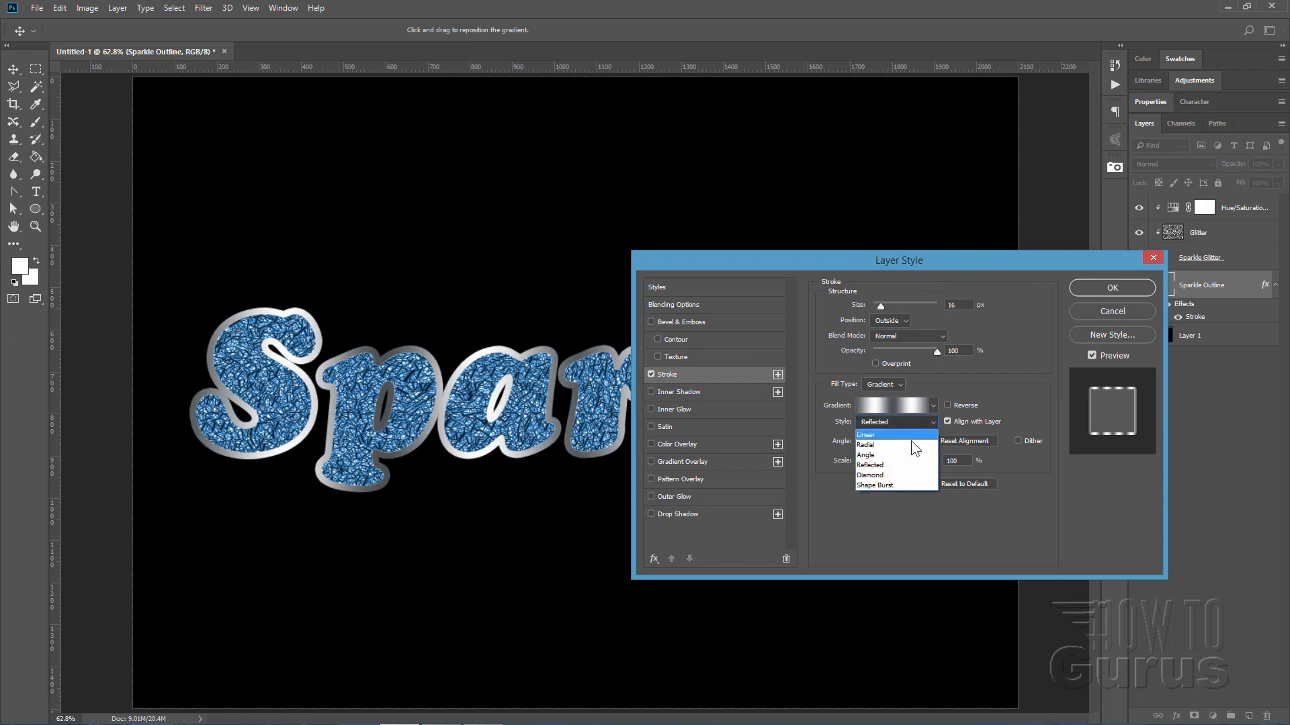
{"action": "left_click", "coordinate": [869, 427]}
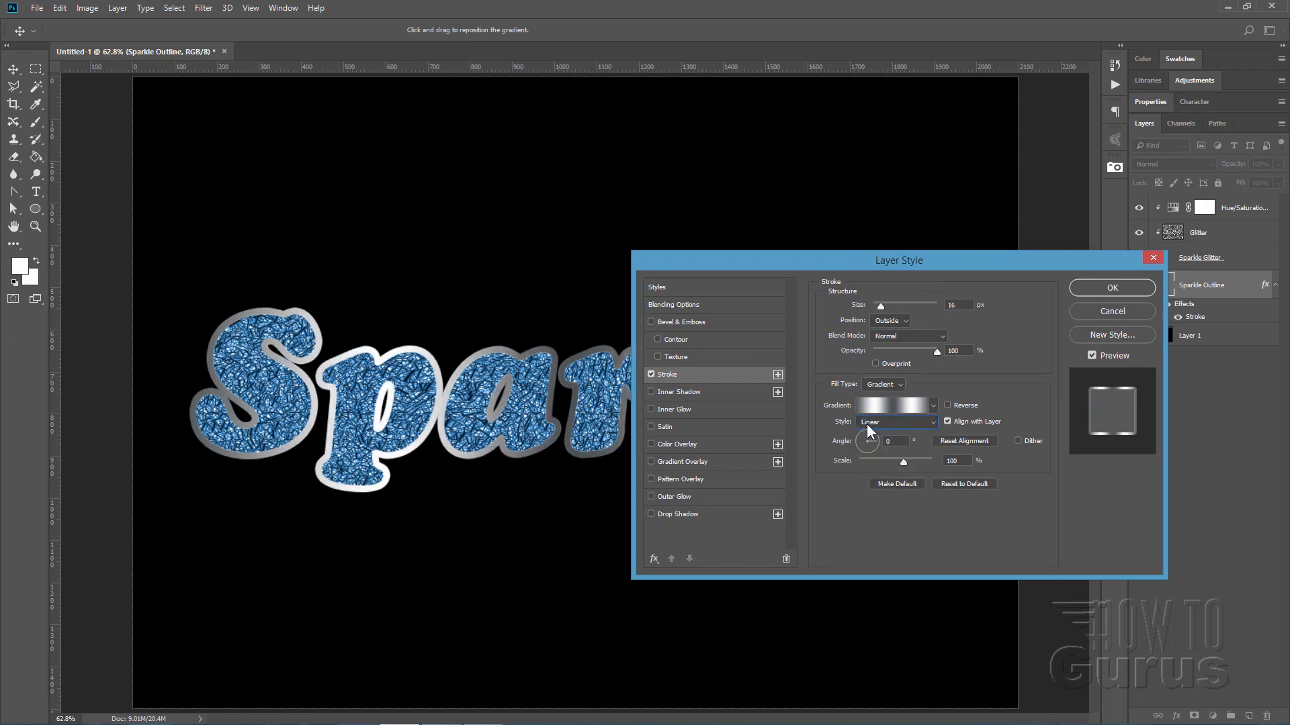
{"action": "left_click", "coordinate": [932, 424]}
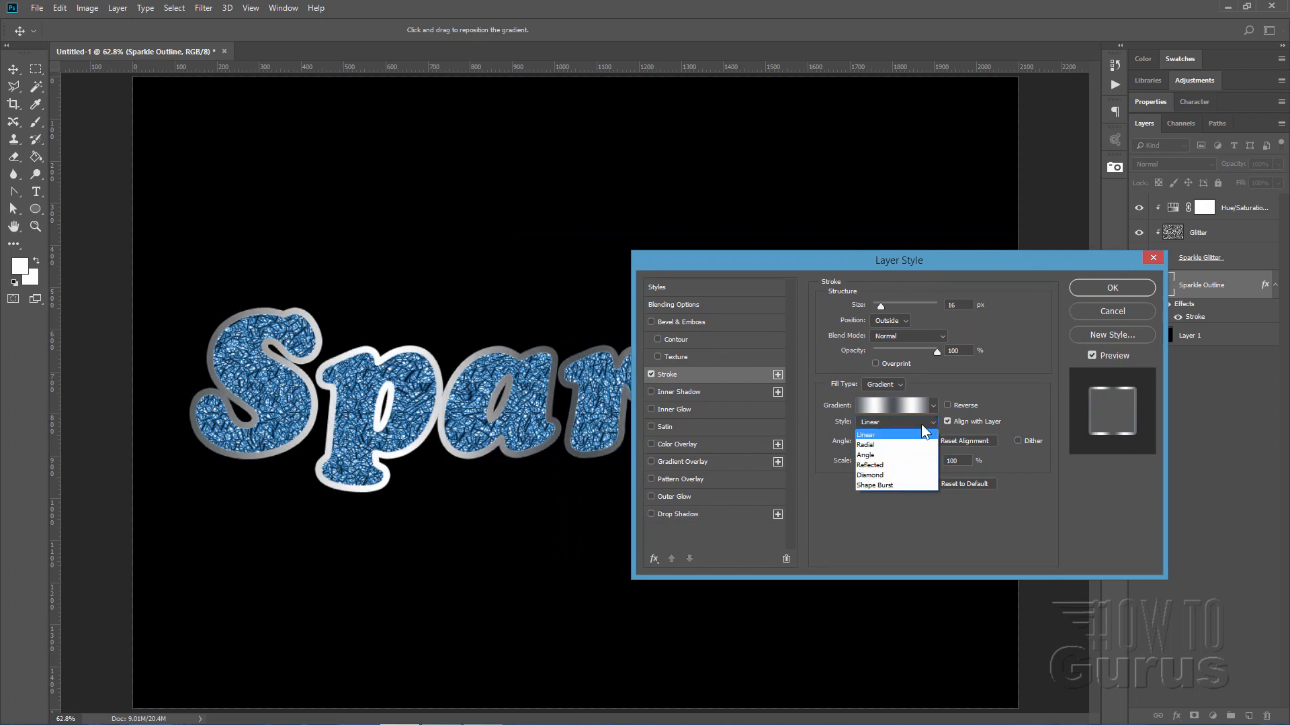
{"action": "left_click", "coordinate": [873, 466]}
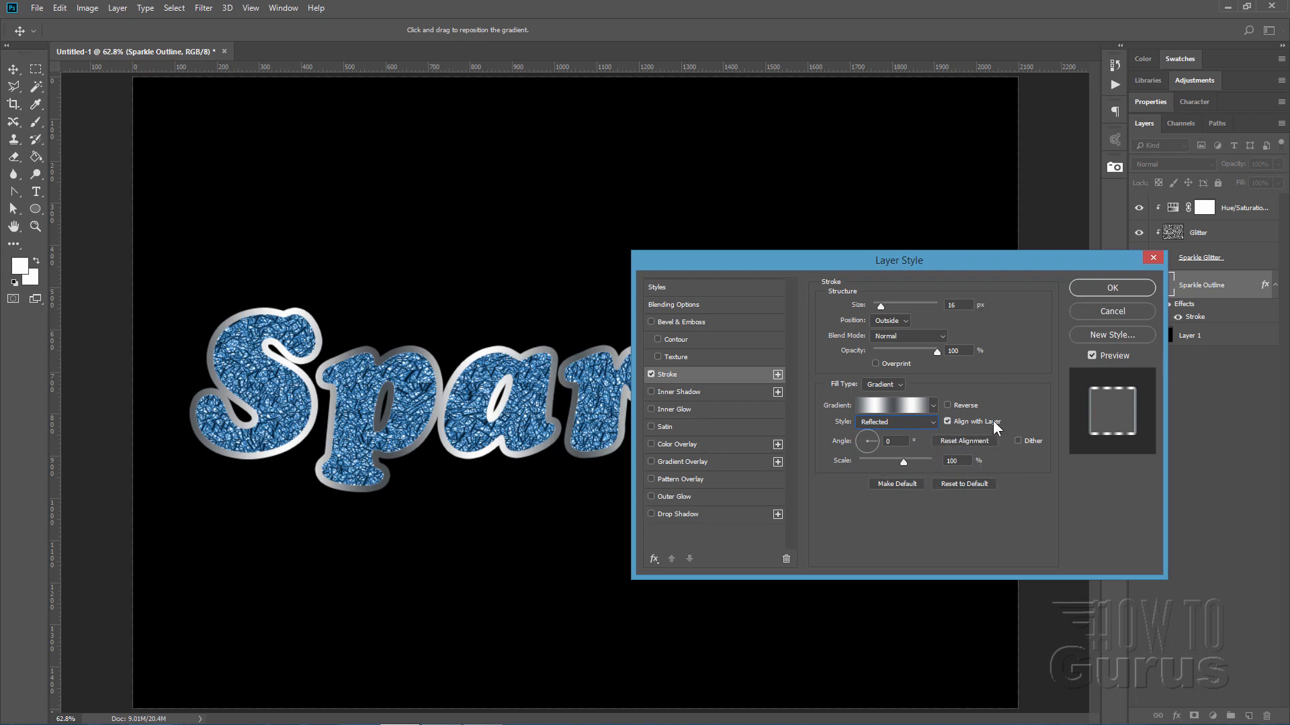
- Set the stroke's gradient angle to -13 degrees and apply the layer style
{"action": "left_click_drag", "start_coordinate": [824, 260], "coordinate": [854, 325]}
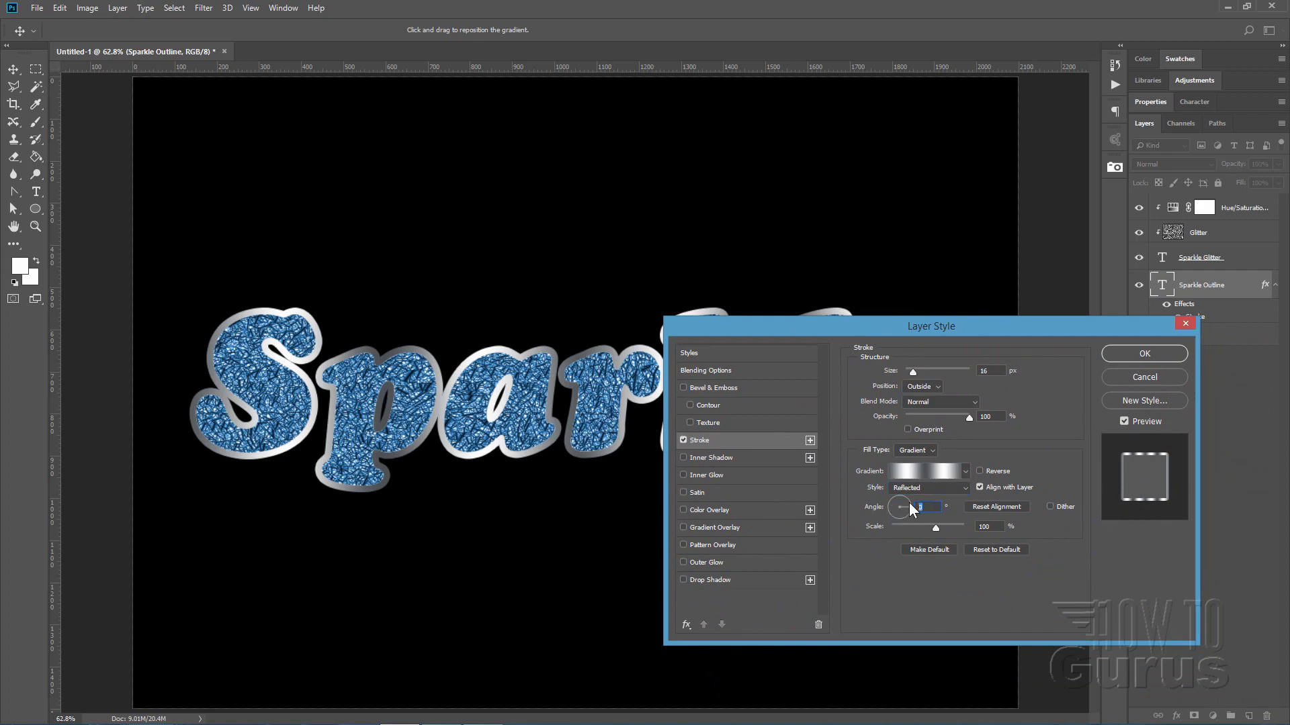
{"action": "type", "text": "-13"}
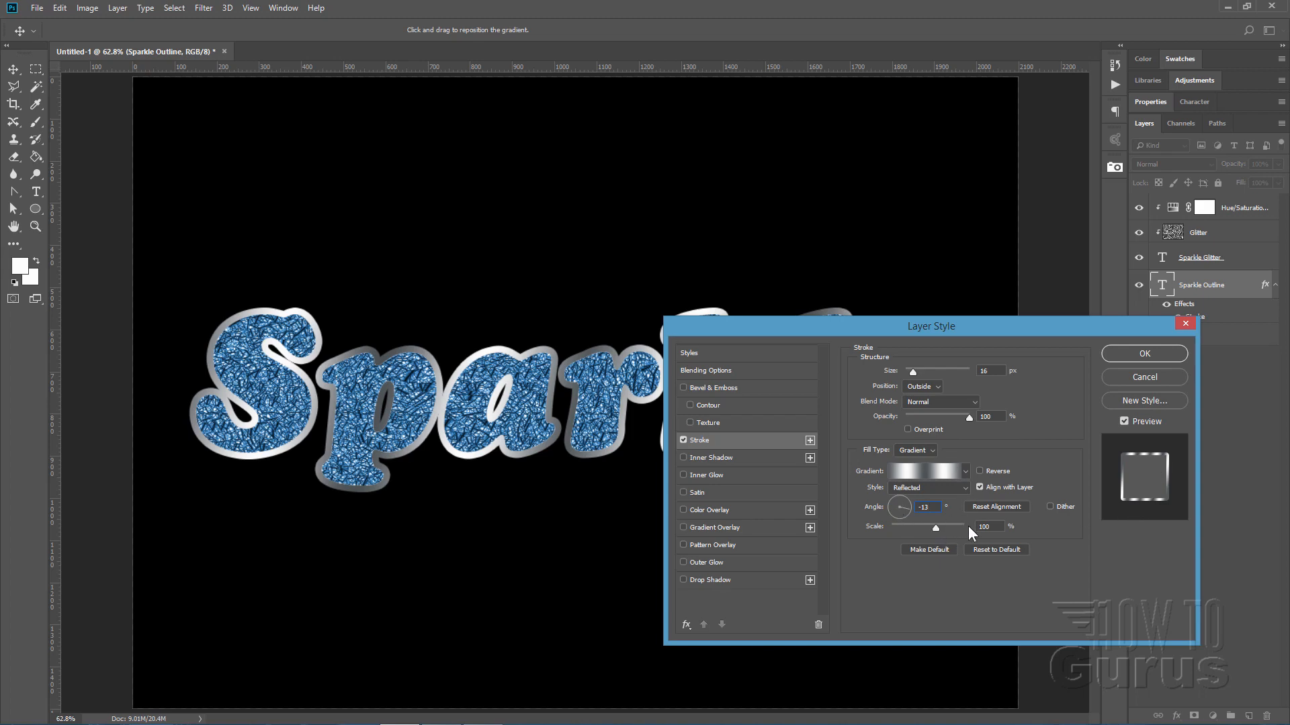
{"action": "left_click", "coordinate": [1123, 352]}
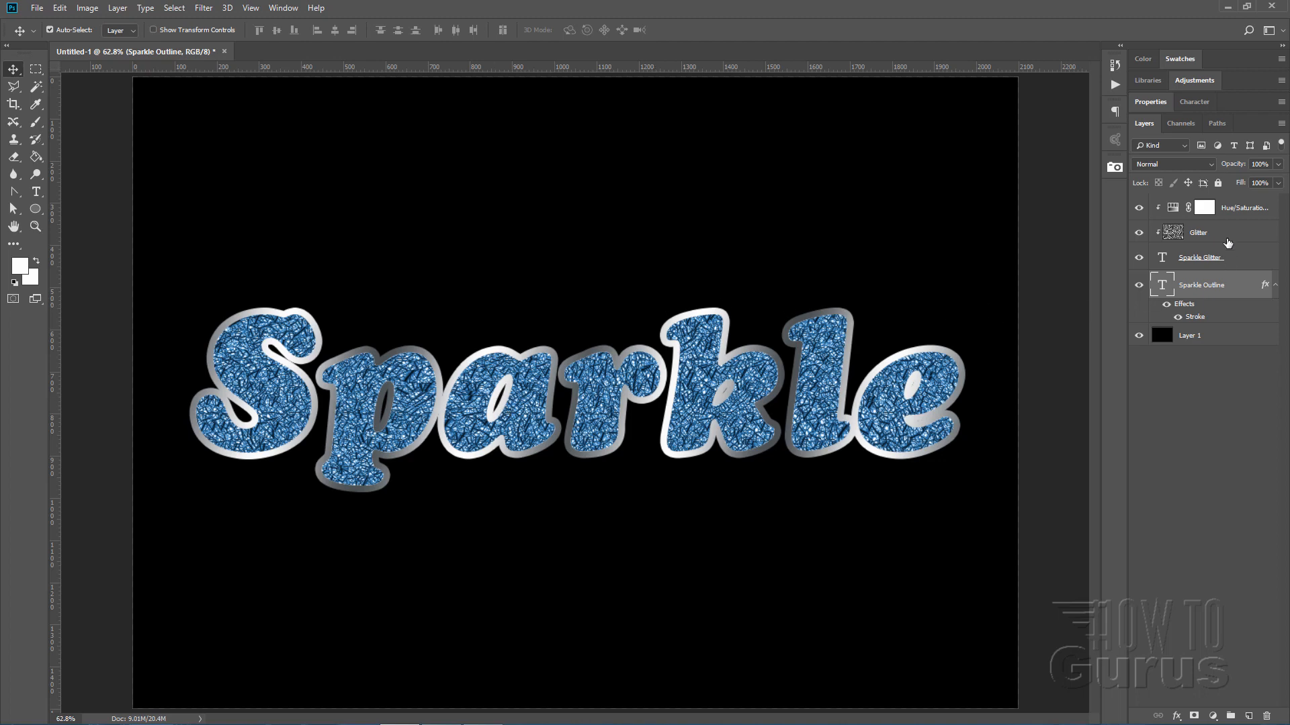
- Add a new empty layer above the Hue/Saturation adjustment and set the foreground color to white
{"action": "left_click", "coordinate": [1236, 209]}
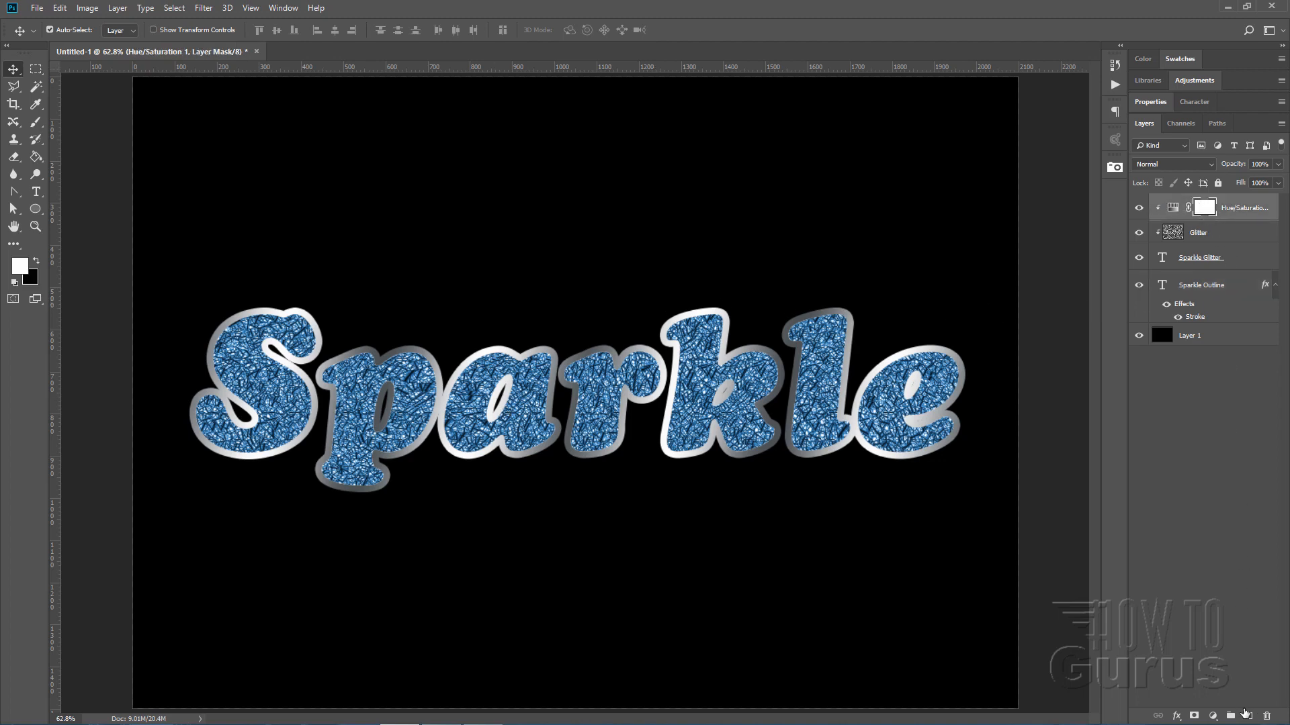
{"action": "left_click", "coordinate": [1246, 714]}
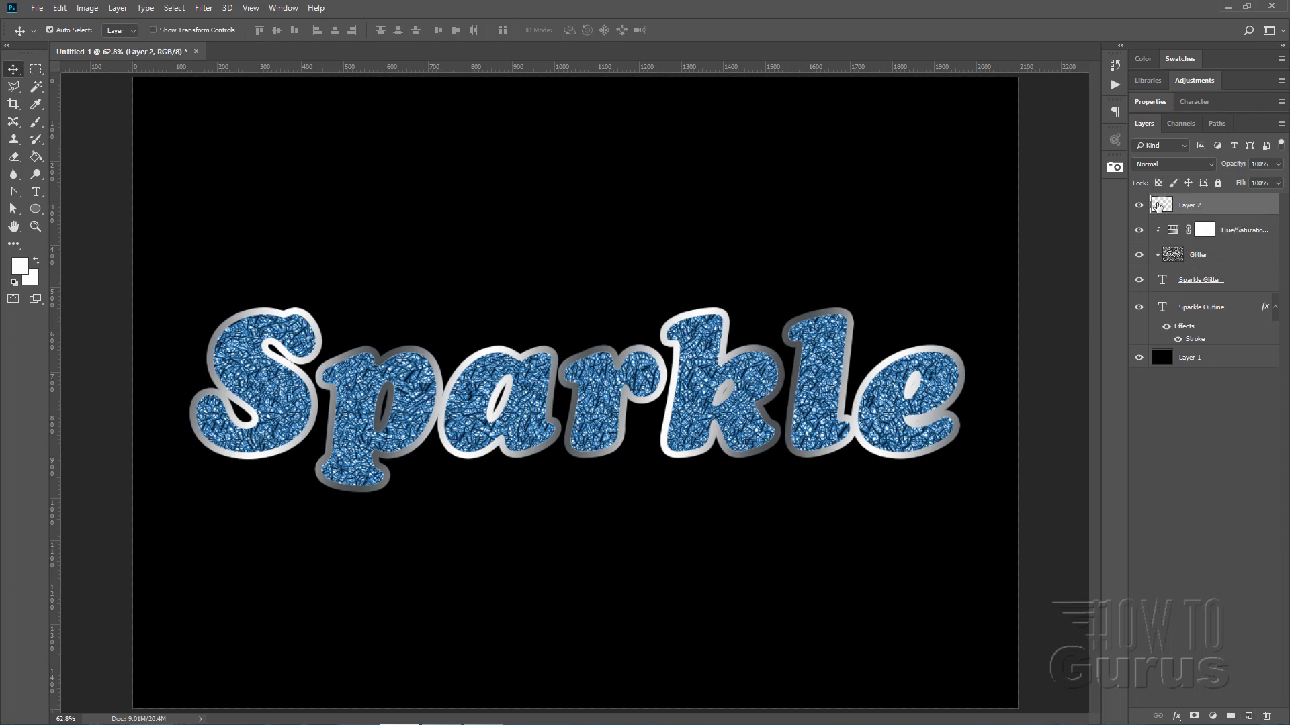
{"action": "left_click", "coordinate": [14, 283]}
{"action": "left_click", "coordinate": [35, 261]}
- With the Brush tool, look through the brush presets and locate the option that loads the Legacy Brushes set
{"action": "left_click", "coordinate": [34, 124]}
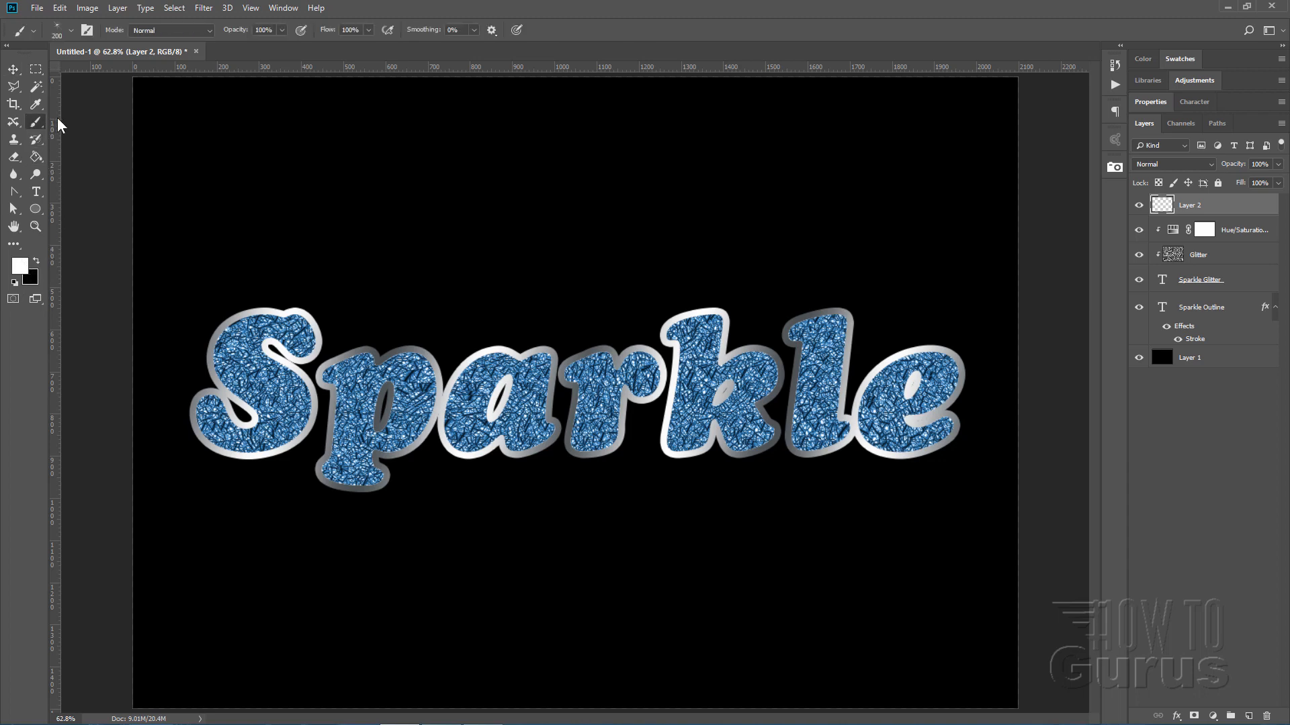
{"action": "left_click", "coordinate": [71, 31]}
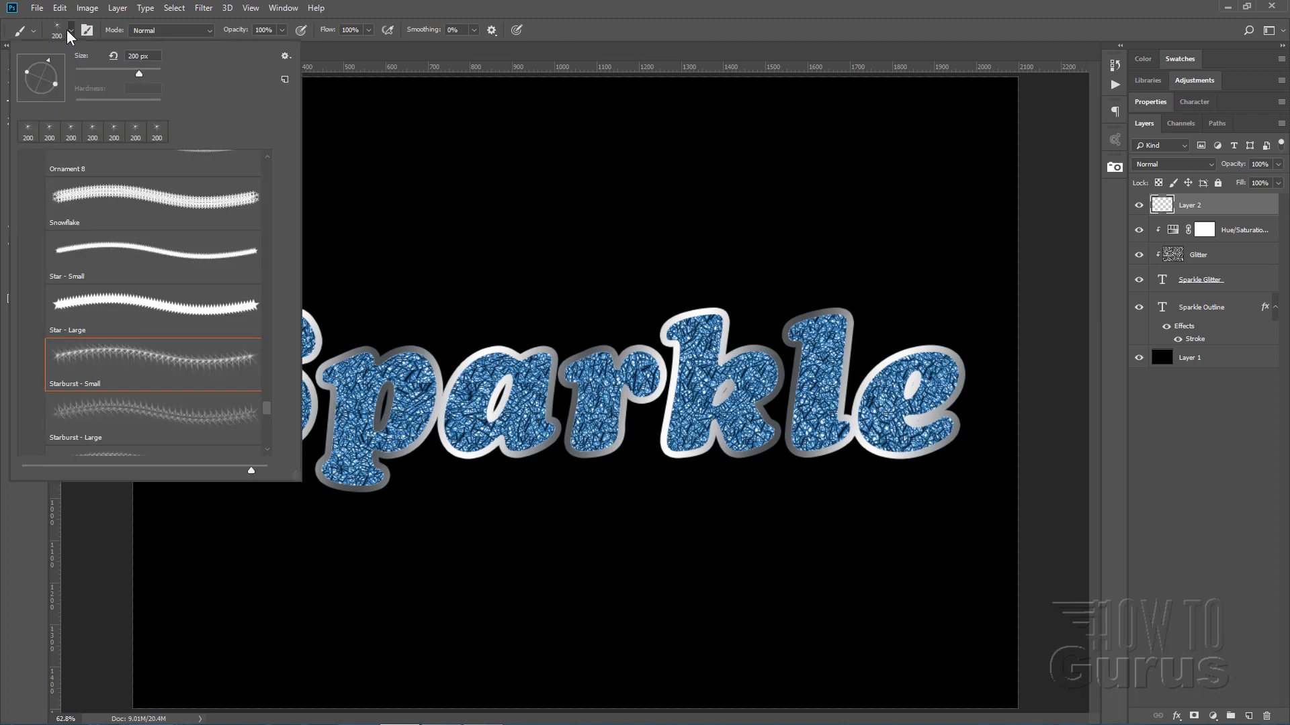
{"action": "scroll", "coordinate": [266, 161], "scroll_direction": "up", "scroll_amount": 3}
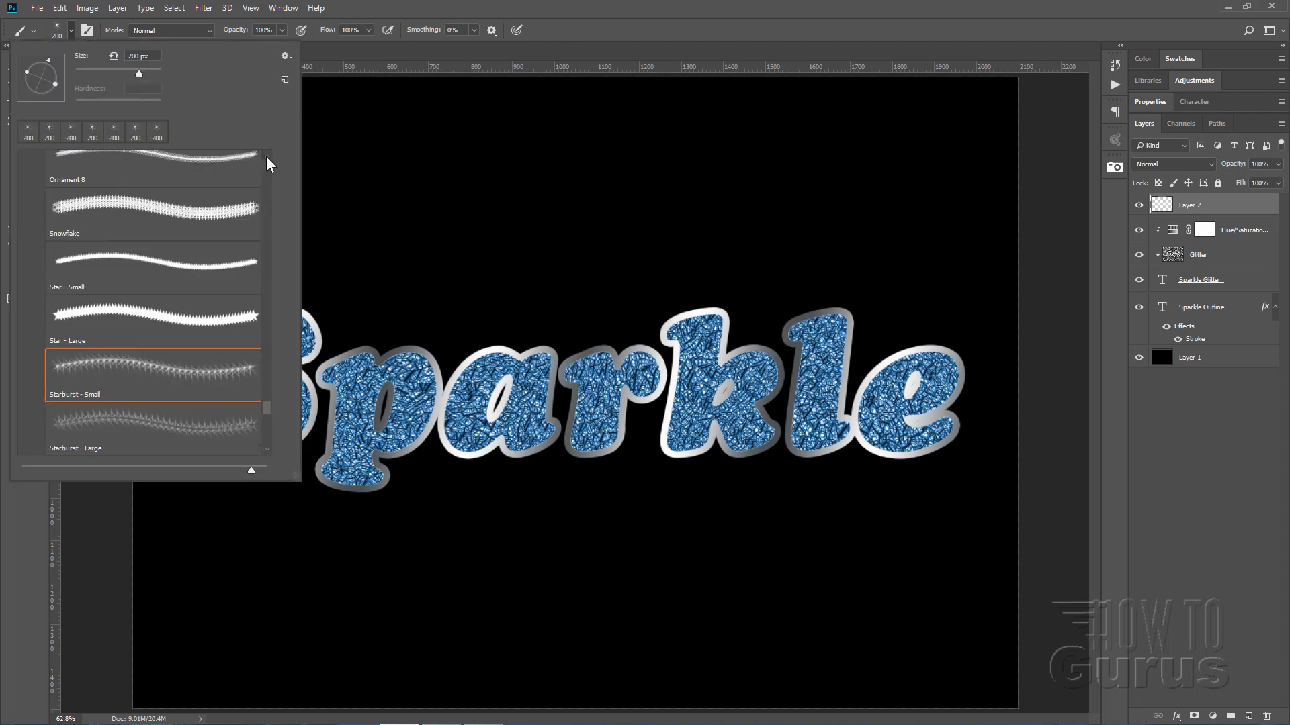
{"action": "mouse_move", "coordinate": [267, 407]}
{"action": "left_mouse_down"}
{"action": "mouse_move", "coordinate": [267, 345]}
{"action": "mouse_move", "coordinate": [266, 361]}
{"action": "left_mouse_up"}
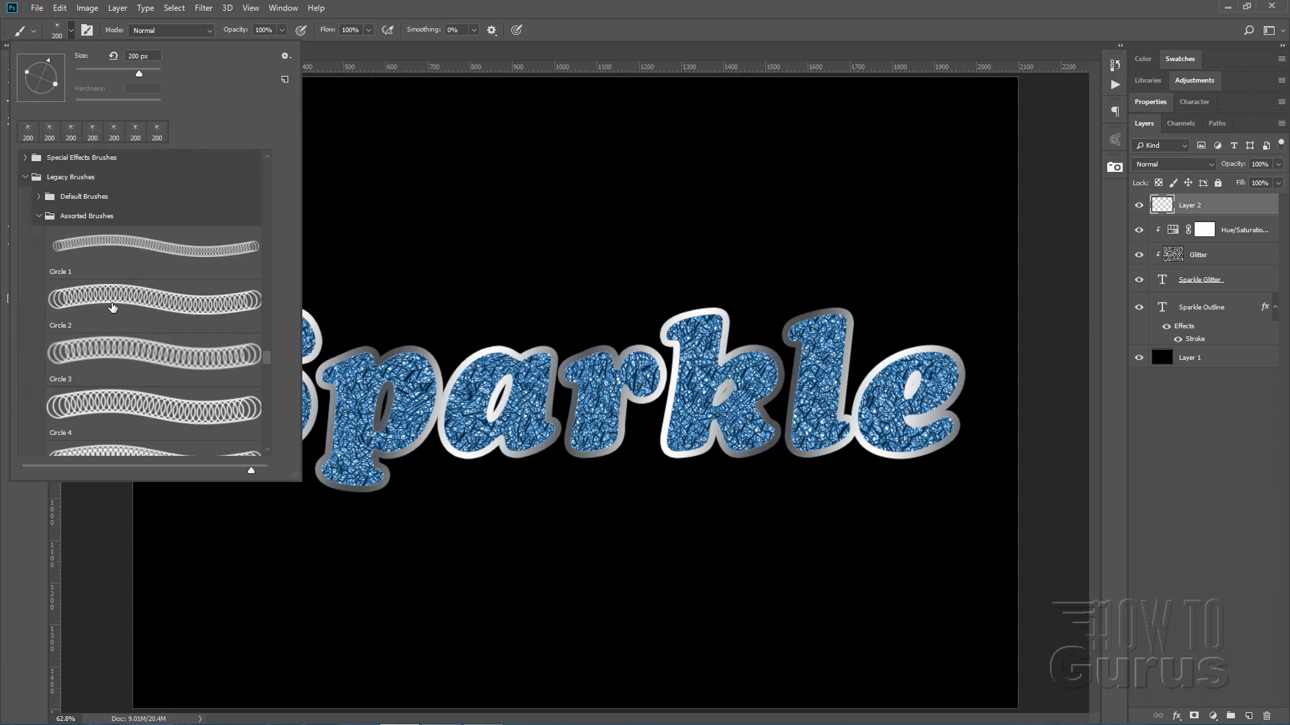
{"action": "left_click", "coordinate": [25, 178]}
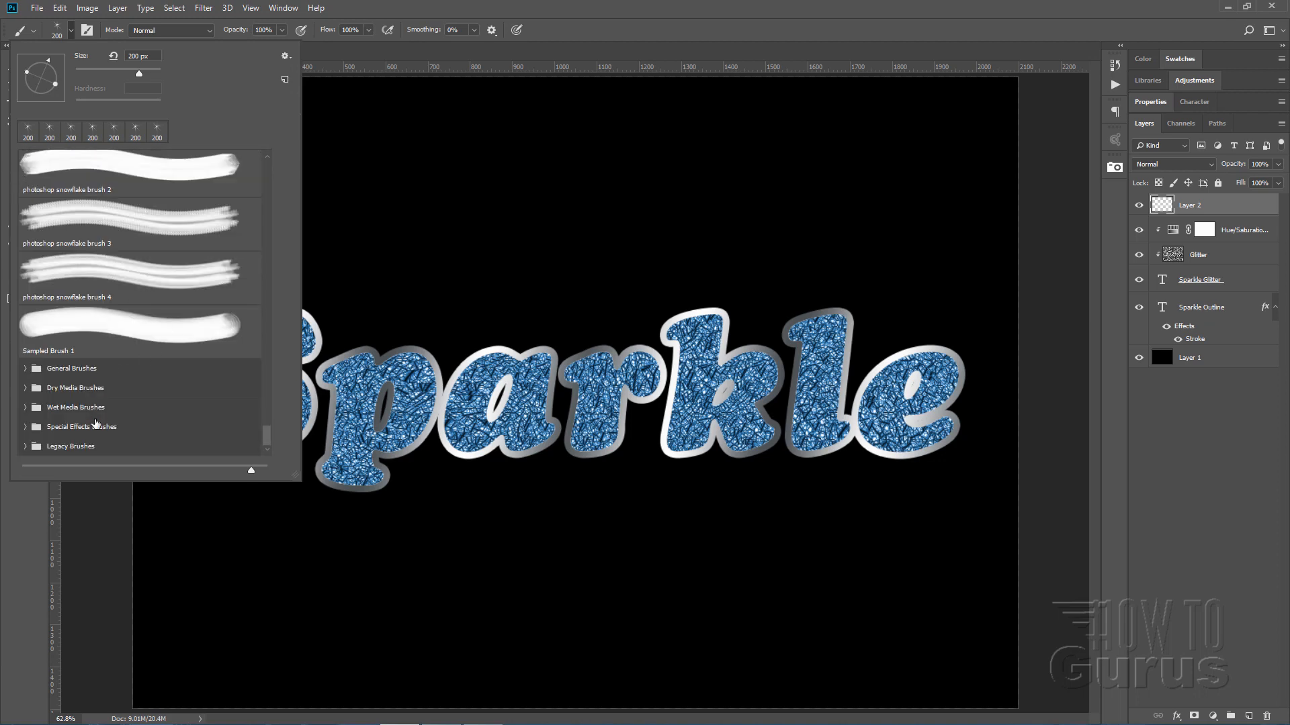
{"action": "left_click", "coordinate": [286, 56]}
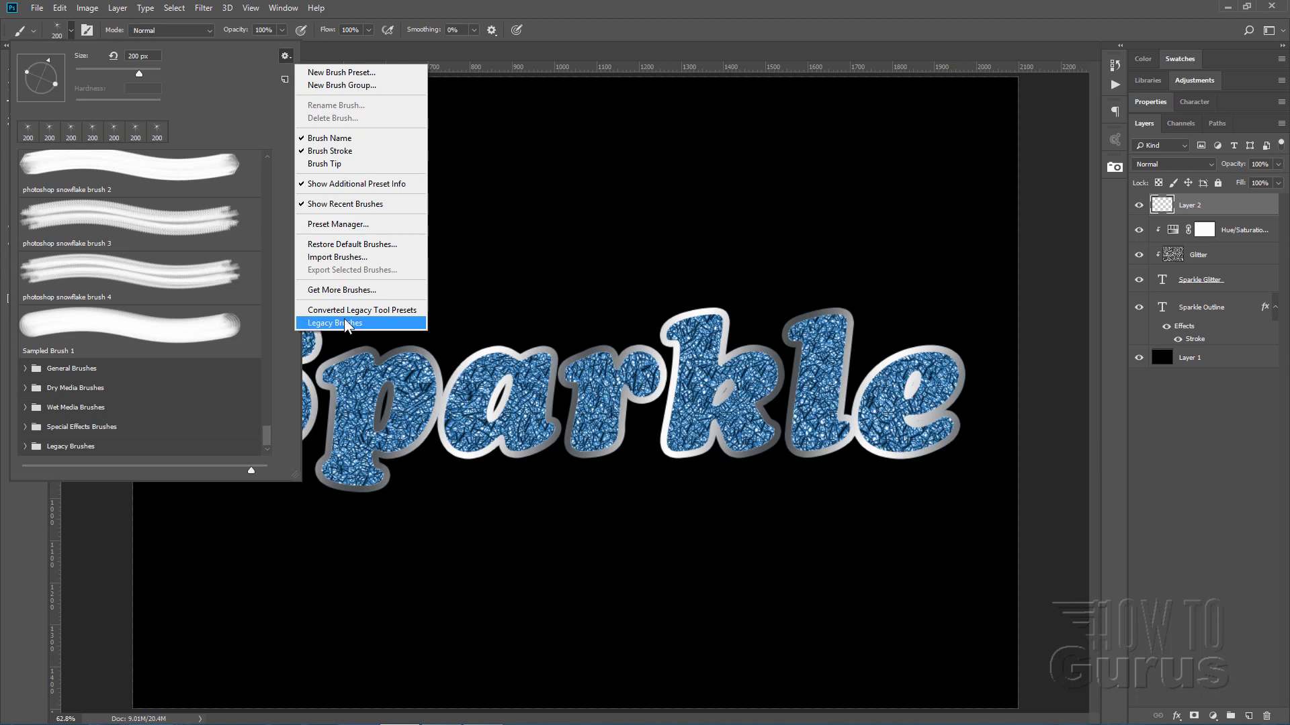
{"action": "left_click", "coordinate": [278, 232]}
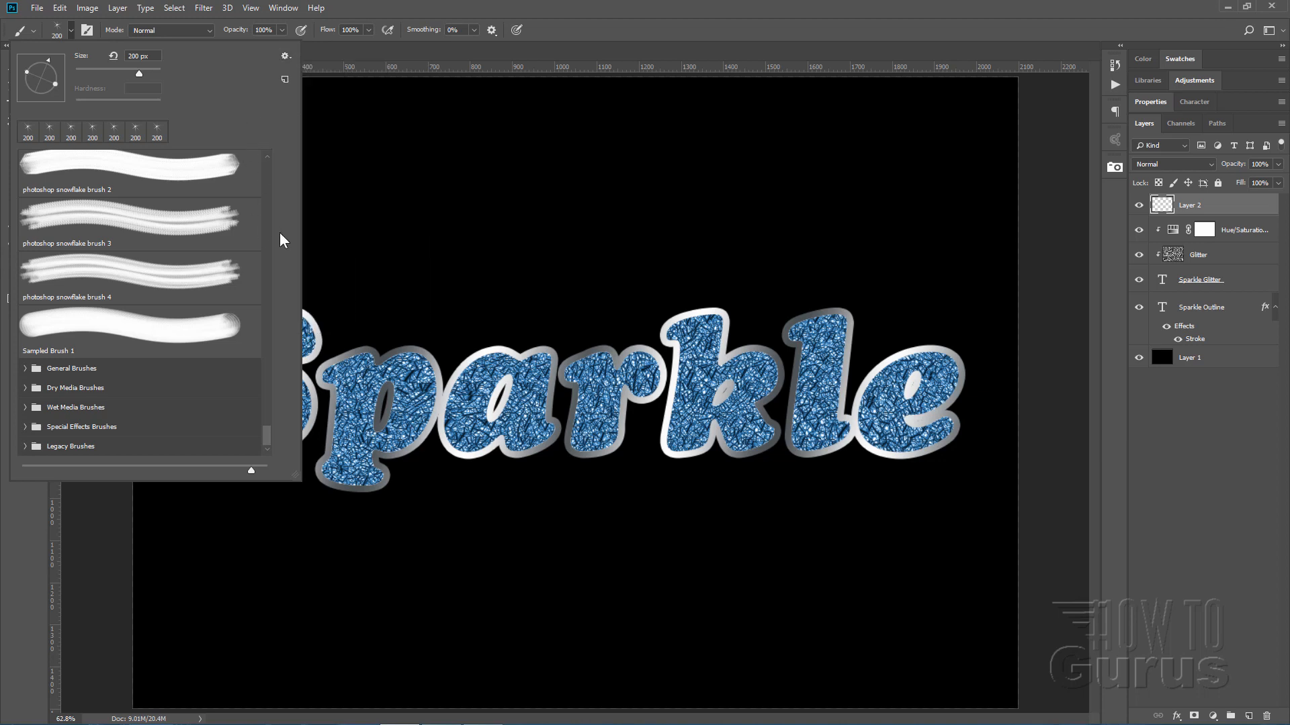
- Choose the Starburst - Small brush from the Assorted Brushes in the Legacy Brushes group
{"action": "left_click", "coordinate": [25, 446]}
{"action": "scroll", "coordinate": [265, 451], "scroll_direction": "down", "scroll_amount": 2}
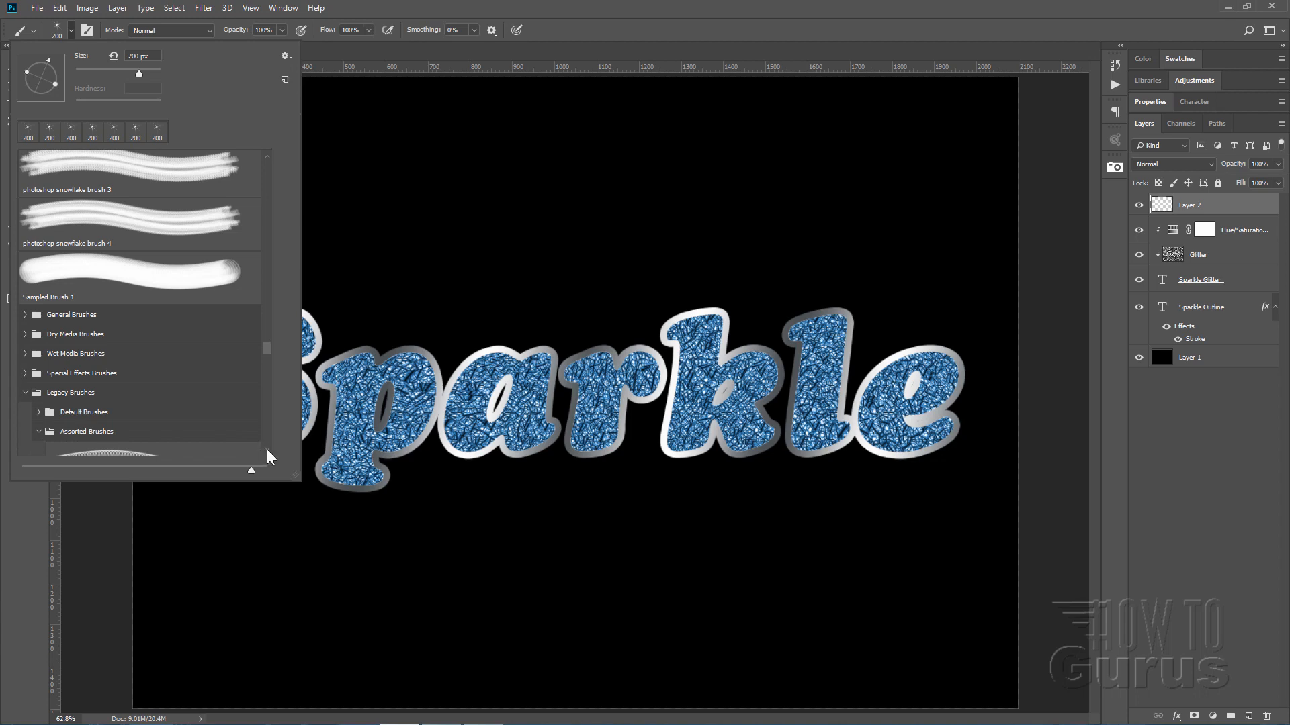
{"action": "scroll", "coordinate": [267, 450], "scroll_direction": "down", "scroll_amount": 3}
{"action": "scroll", "coordinate": [267, 444], "scroll_direction": "down", "scroll_amount": 10}
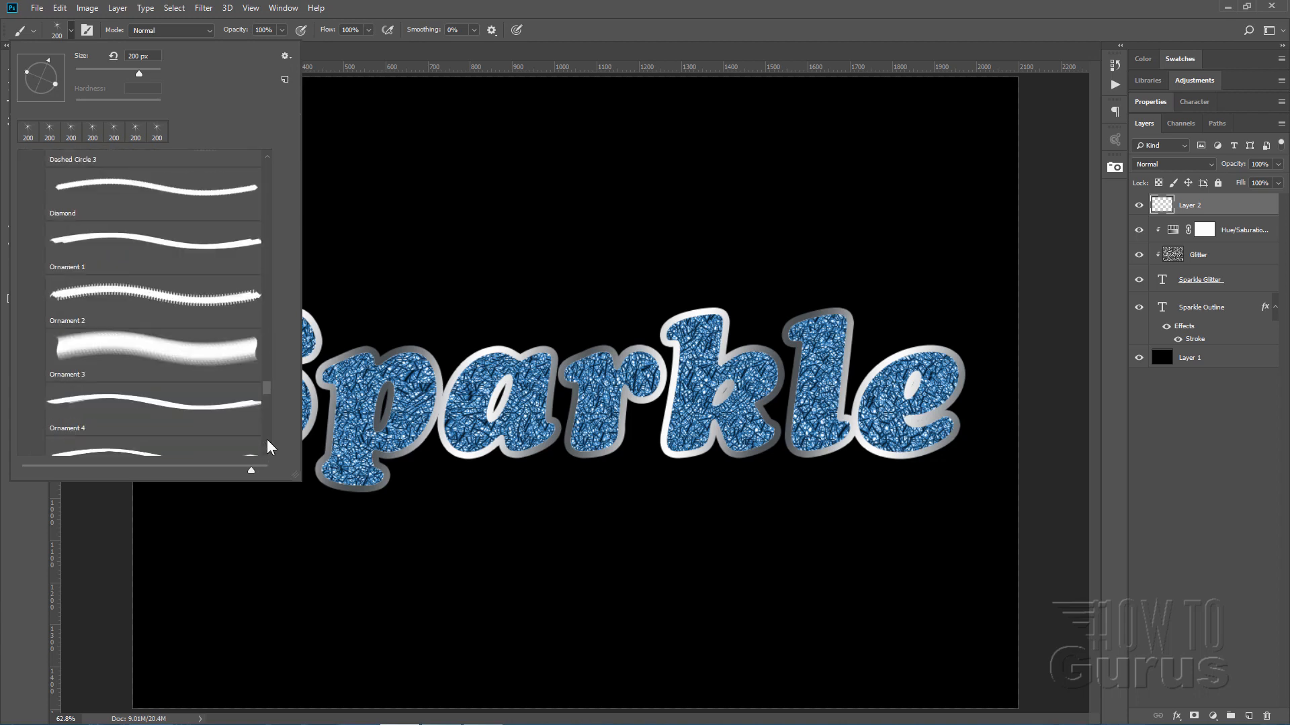
{"action": "scroll", "coordinate": [268, 442], "scroll_direction": "down", "scroll_amount": 15}
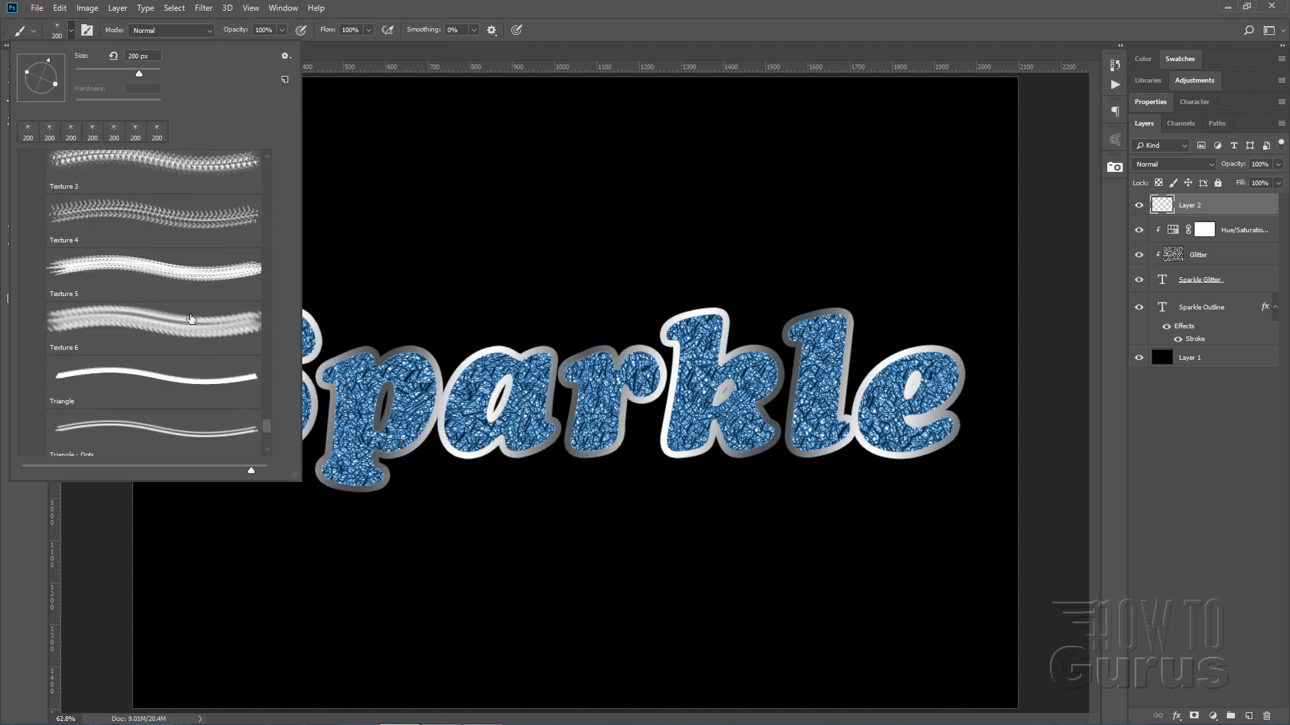
{"action": "scroll", "coordinate": [267, 446], "scroll_direction": "down", "scroll_amount": 5}
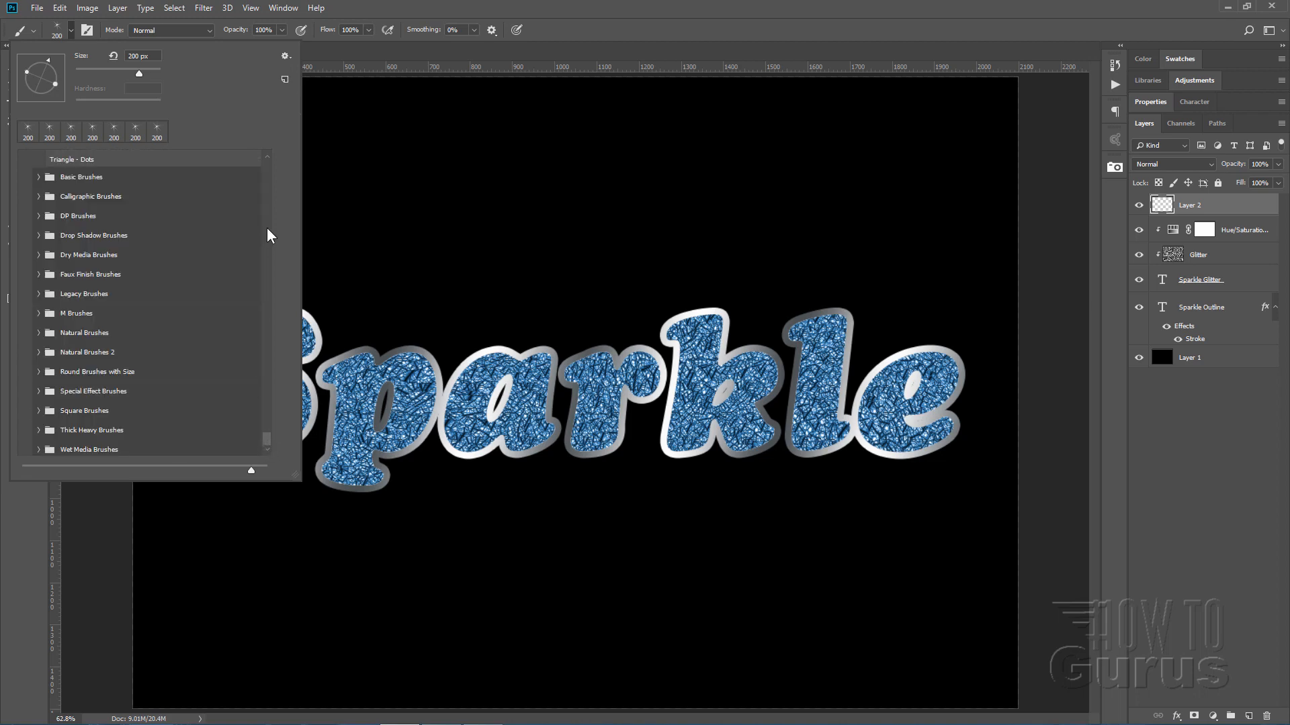
{"action": "scroll", "coordinate": [269, 203], "scroll_direction": "up", "scroll_amount": 5}
{"action": "left_click", "coordinate": [268, 155]}
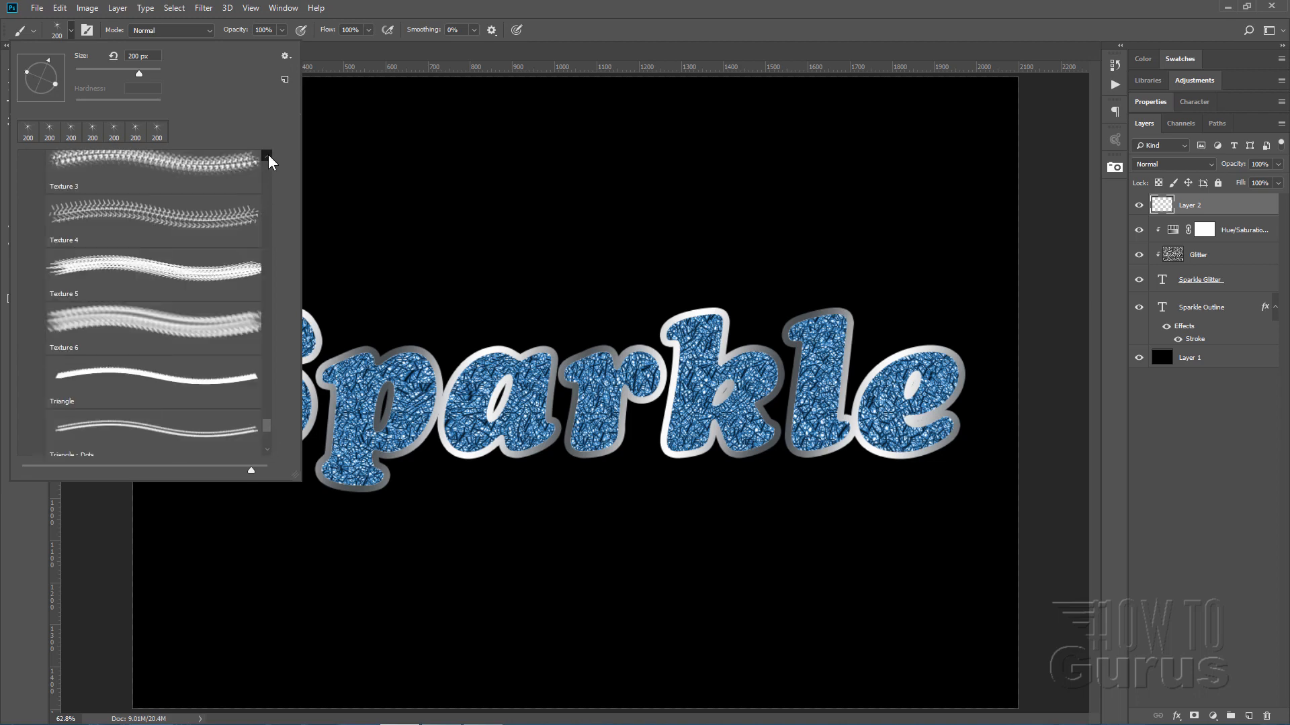
{"action": "left_click", "coordinate": [268, 155]}
{"action": "left_click", "coordinate": [268, 155]}
{"action": "left_click", "coordinate": [268, 155]}
{"action": "left_click", "coordinate": [268, 157]}
{"action": "scroll", "coordinate": [266, 168], "scroll_direction": "up", "scroll_amount": 5}
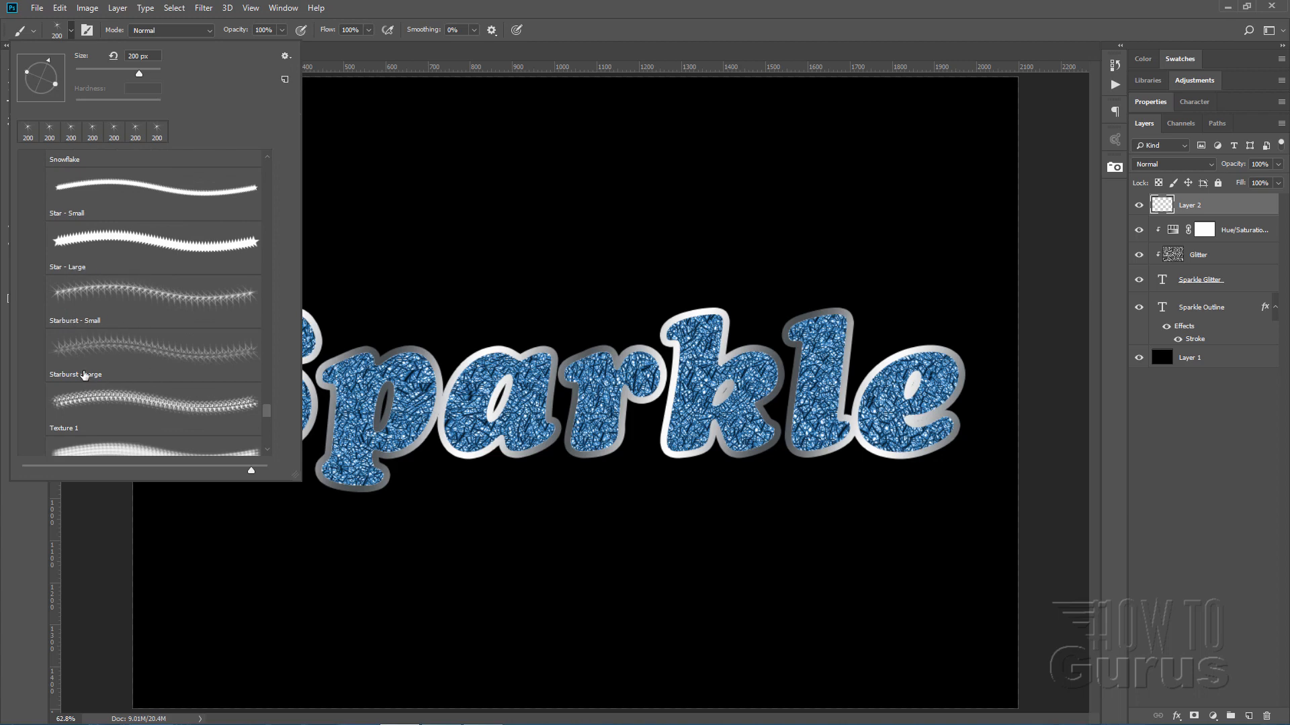
{"action": "left_click", "coordinate": [110, 303]}
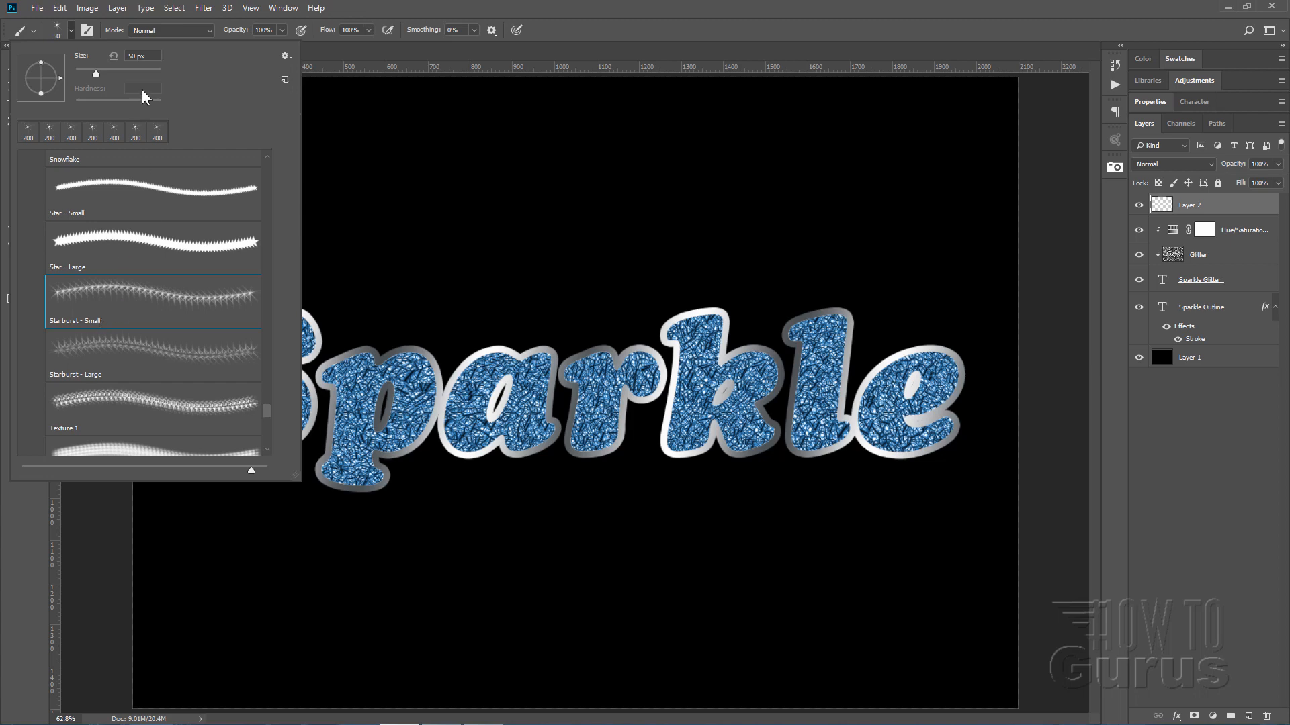
- Set the Starburst - Small brush size to 75 px
{"action": "left_click", "coordinate": [135, 57]}
{"action": "type", "text": "75"}
{"action": "left_click", "coordinate": [70, 31]}
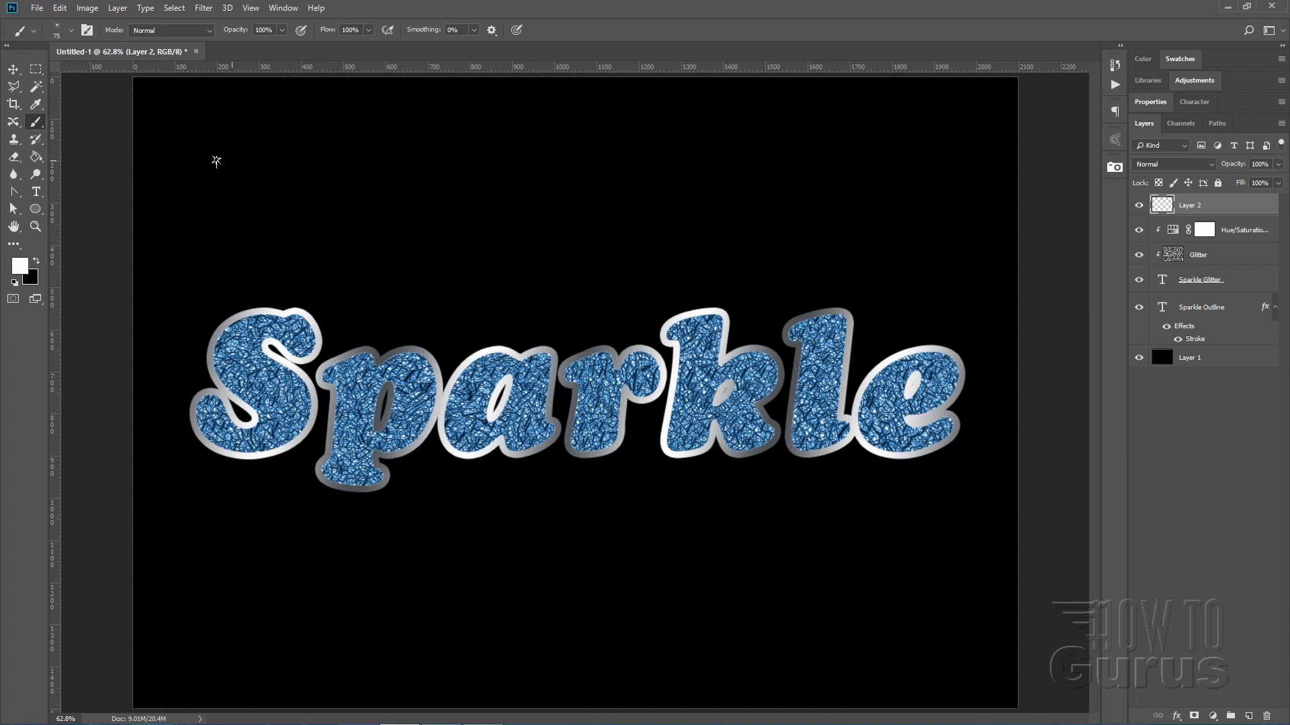
- Stamp a row of five test starbursts on the black area above the word, making each one brighter with repeated stamps
{"action": "left_click", "coordinate": [39, 226]}
{"action": "left_click", "coordinate": [252, 176], "text": "alt"}
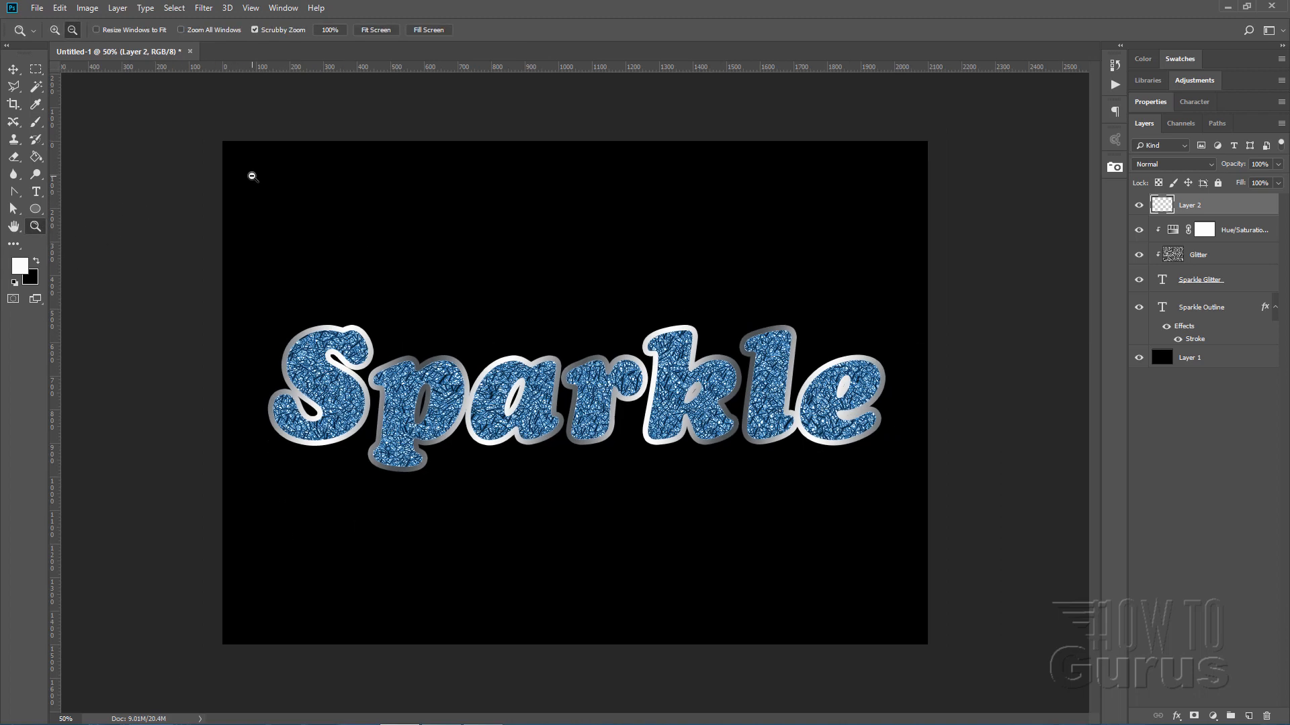
{"action": "left_click", "coordinate": [54, 30]}
{"action": "left_click_drag", "start_coordinate": [299, 183], "coordinate": [192, 190]}
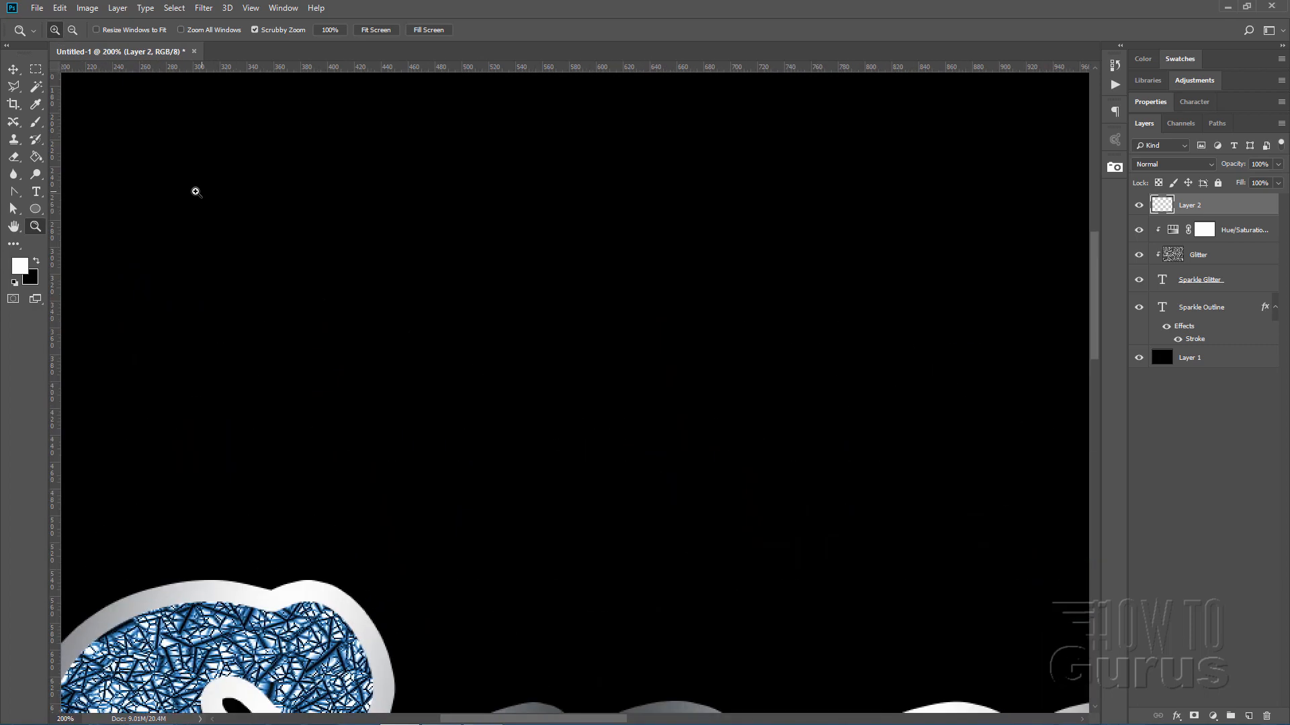
{"action": "left_click", "coordinate": [36, 121]}
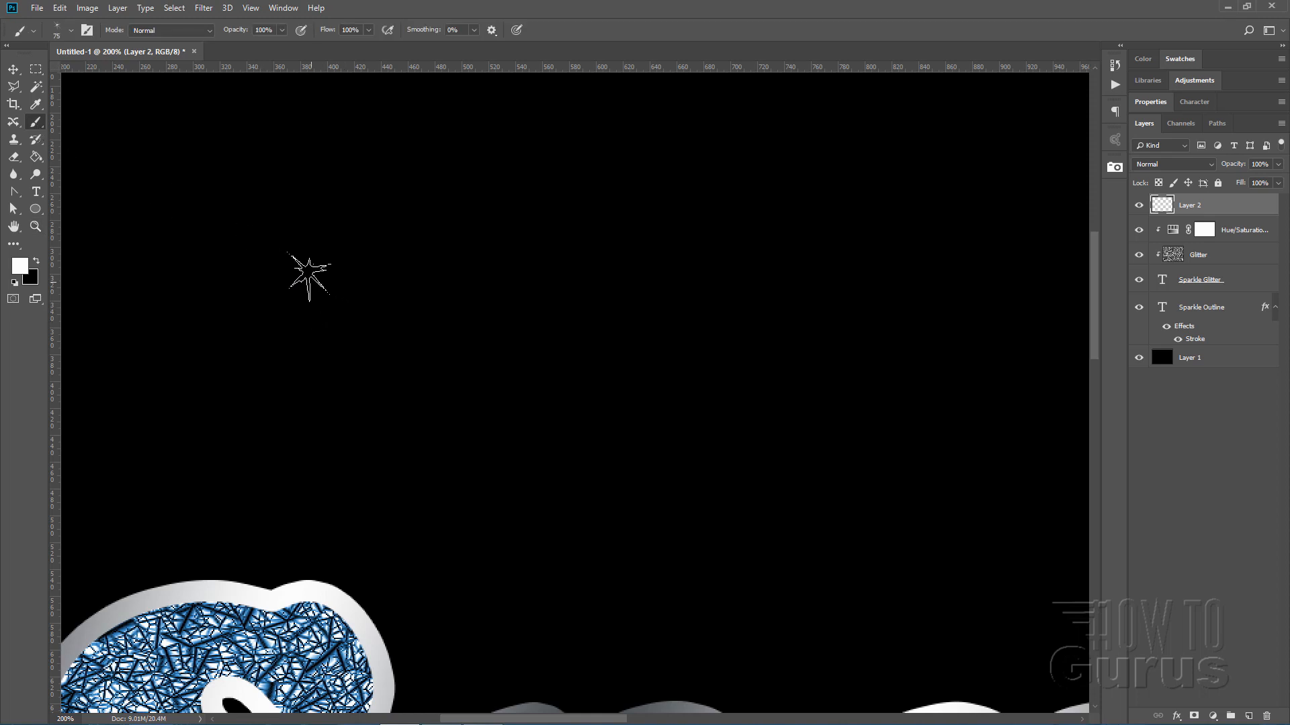
{"action": "left_click", "coordinate": [308, 273]}
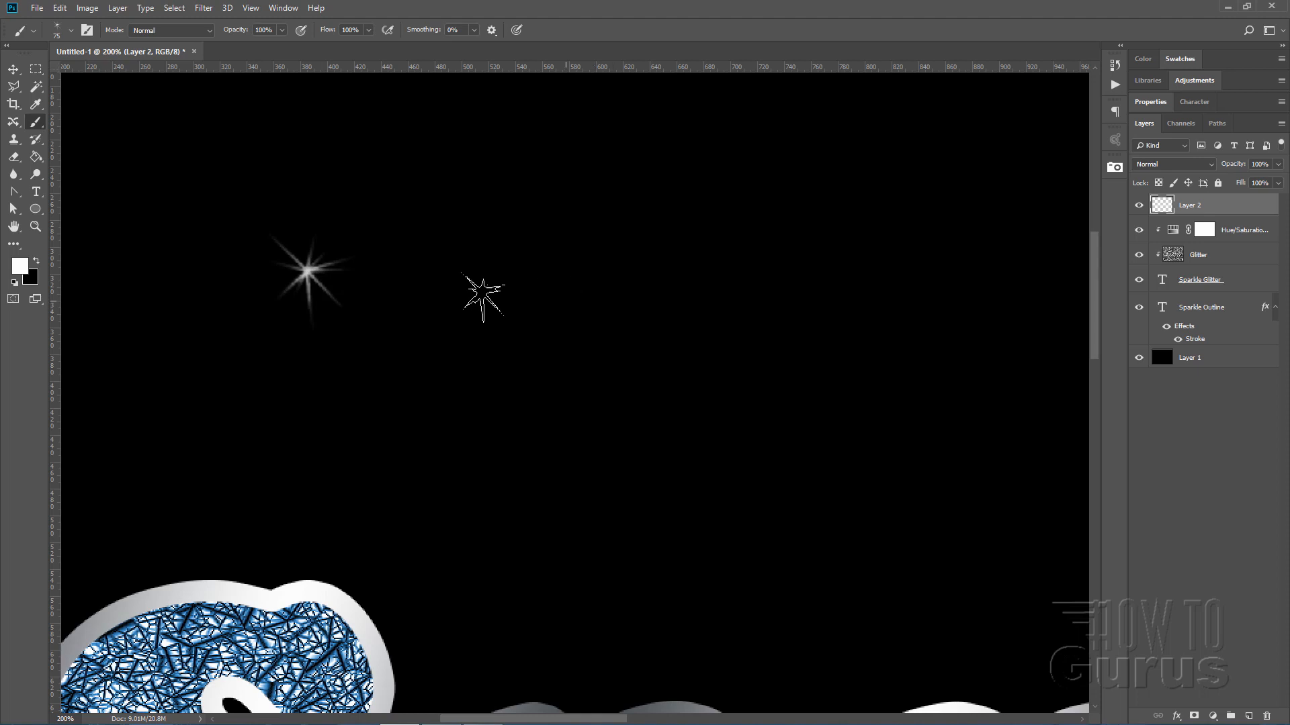
{"action": "left_click", "coordinate": [390, 273]}
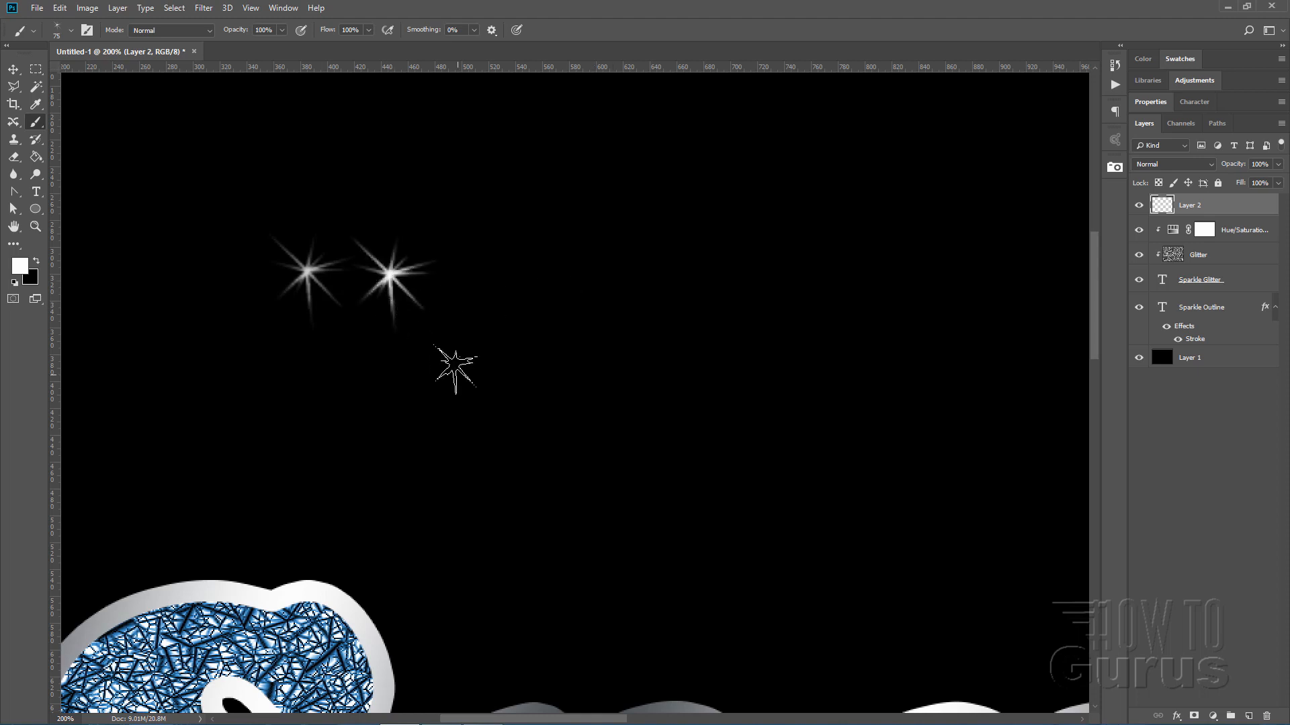
{"action": "left_click", "coordinate": [481, 281]}
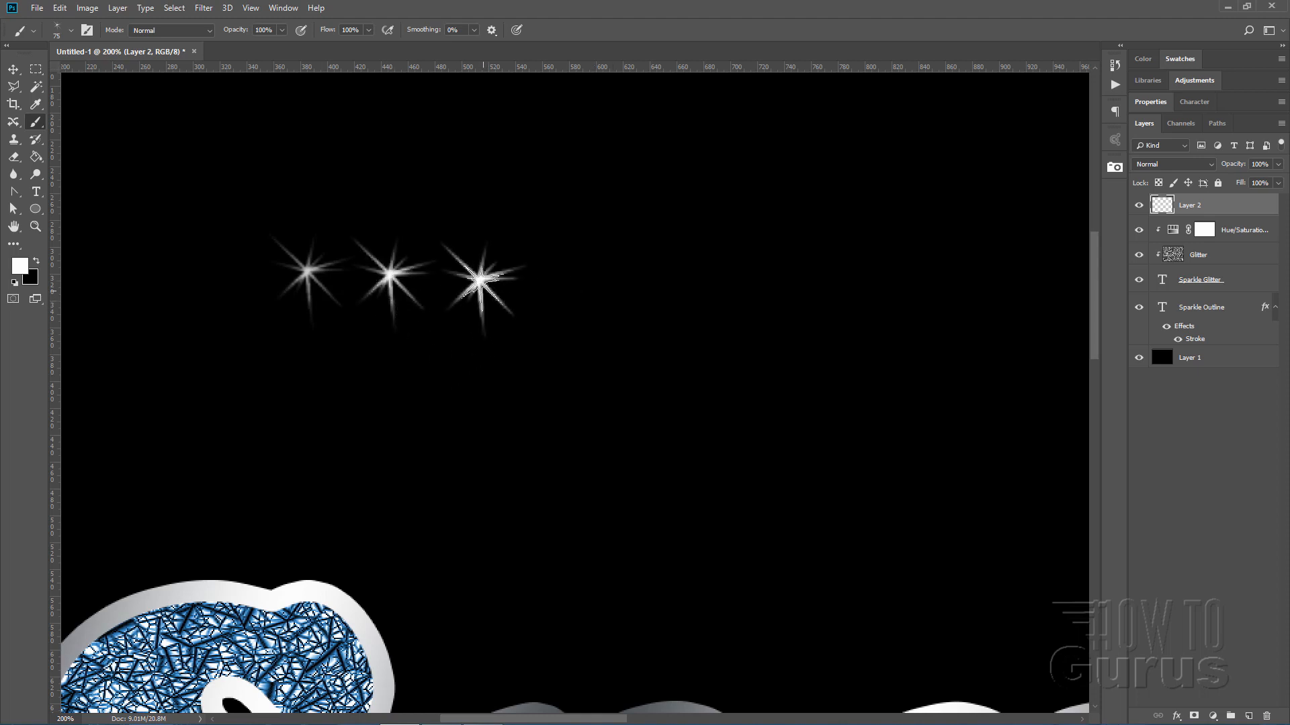
{"action": "left_click", "coordinate": [573, 285]}
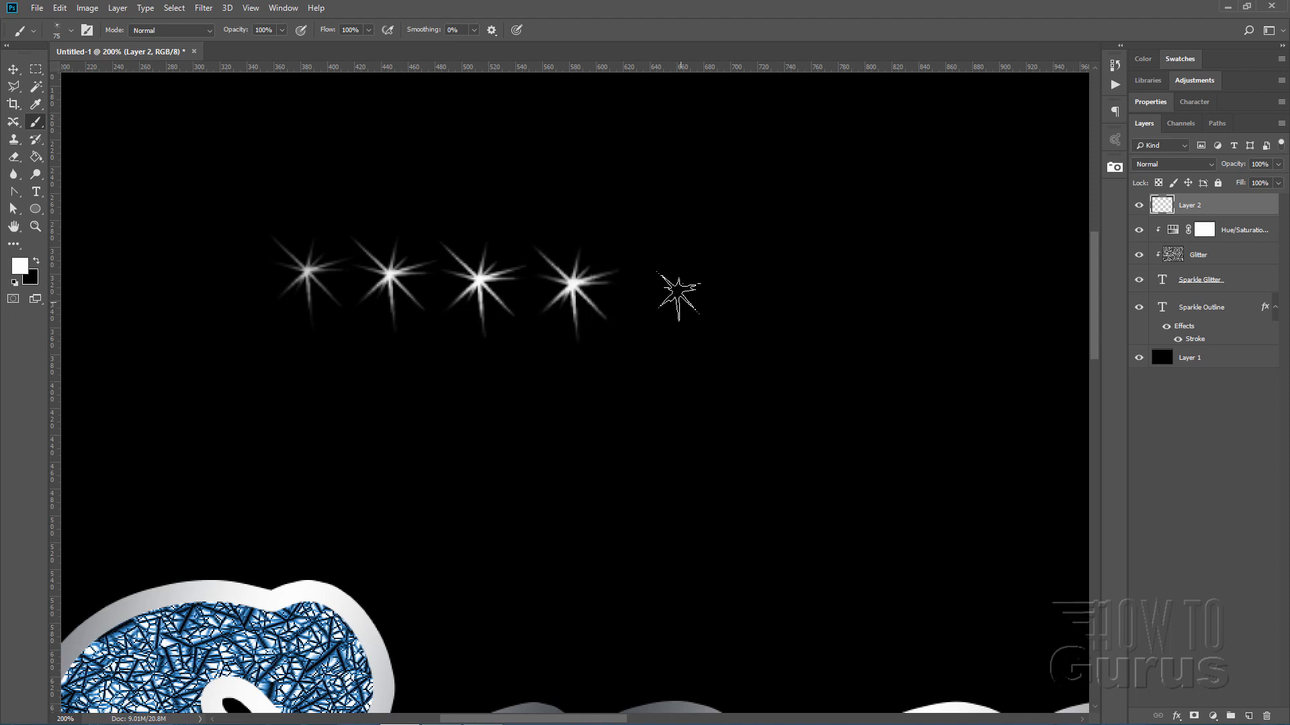
{"action": "left_click", "coordinate": [663, 288]}
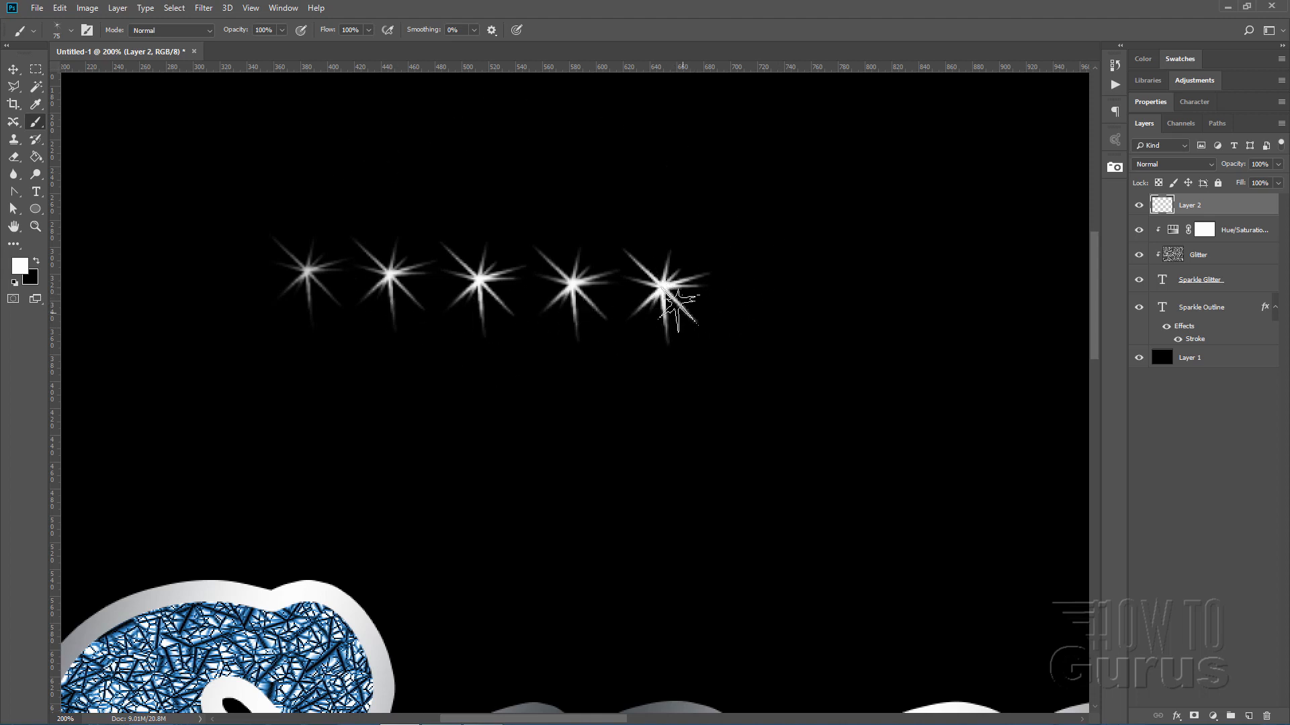
- Delete the layer with the test starbursts and add a new empty layer above the Hue/Saturation adjustment
{"action": "left_click", "coordinate": [14, 70]}
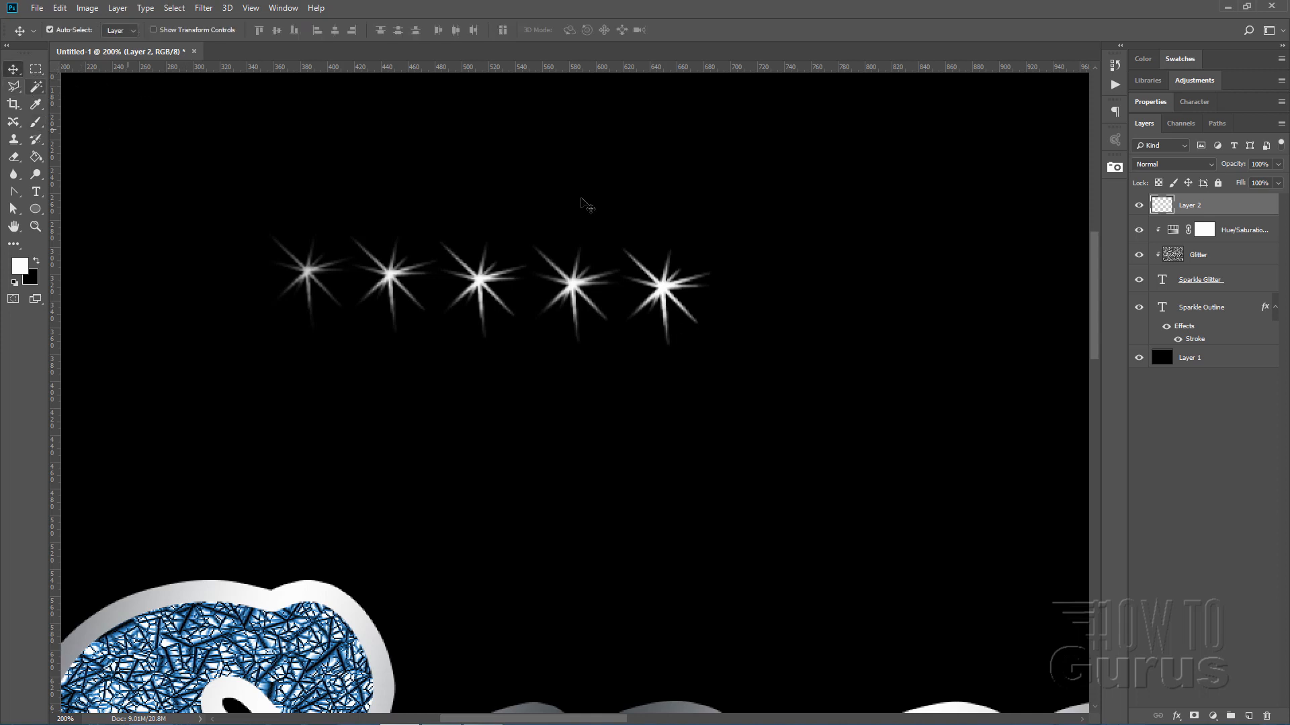
{"action": "left_click", "coordinate": [1266, 716]}
{"action": "left_click", "coordinate": [618, 280]}
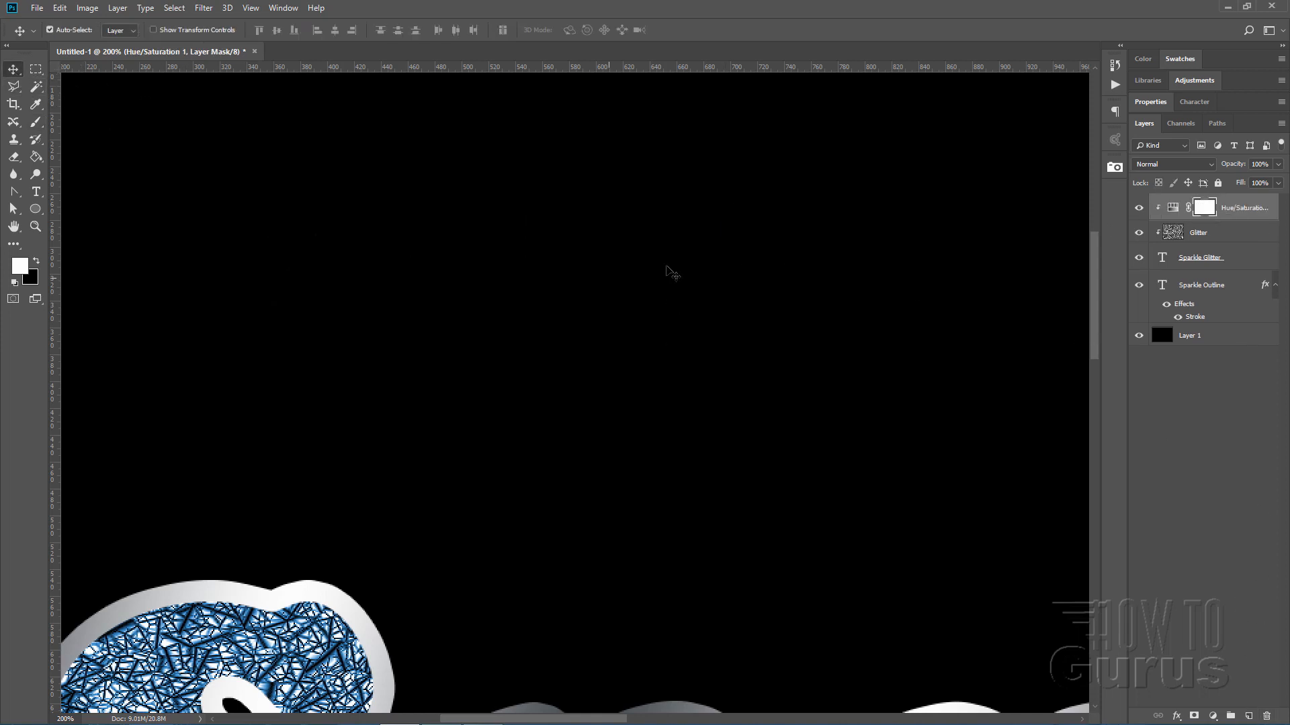
{"action": "left_click", "coordinate": [1248, 716]}
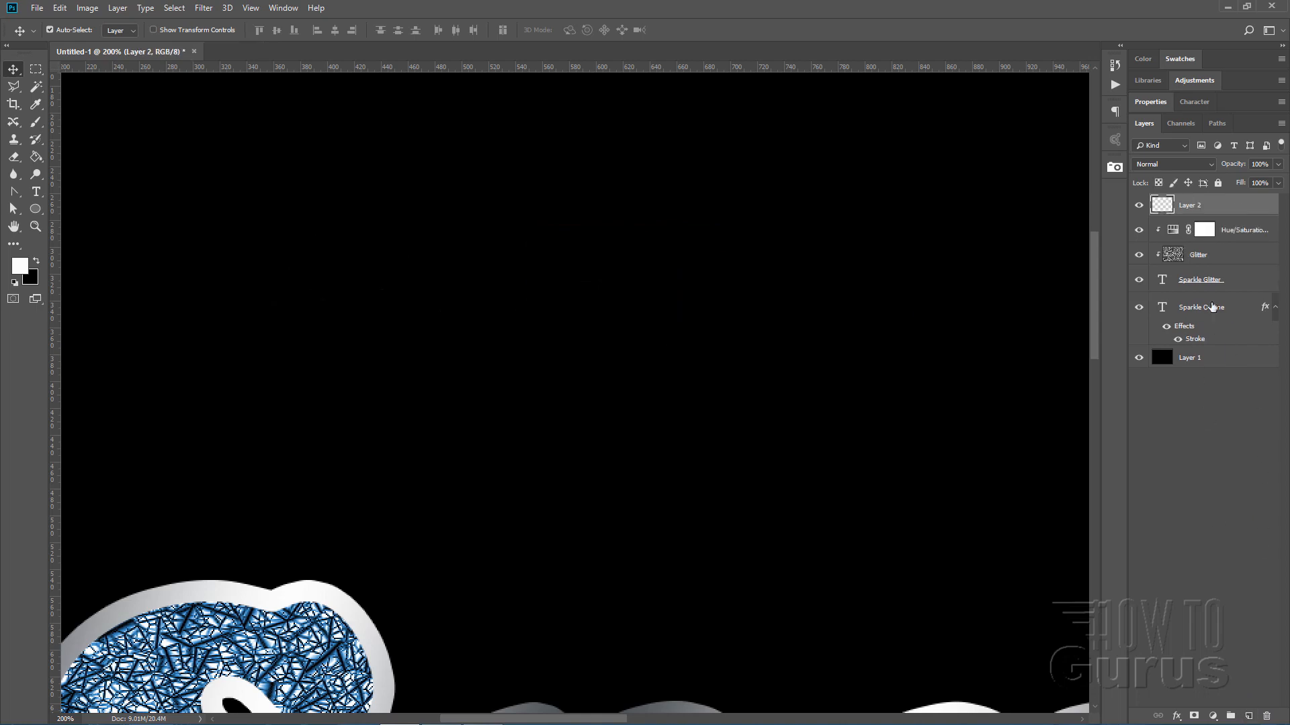
- Fit the whole image on screen and stamp white starburst sparkles at scattered points over the letter S
{"action": "left_click", "coordinate": [32, 227]}
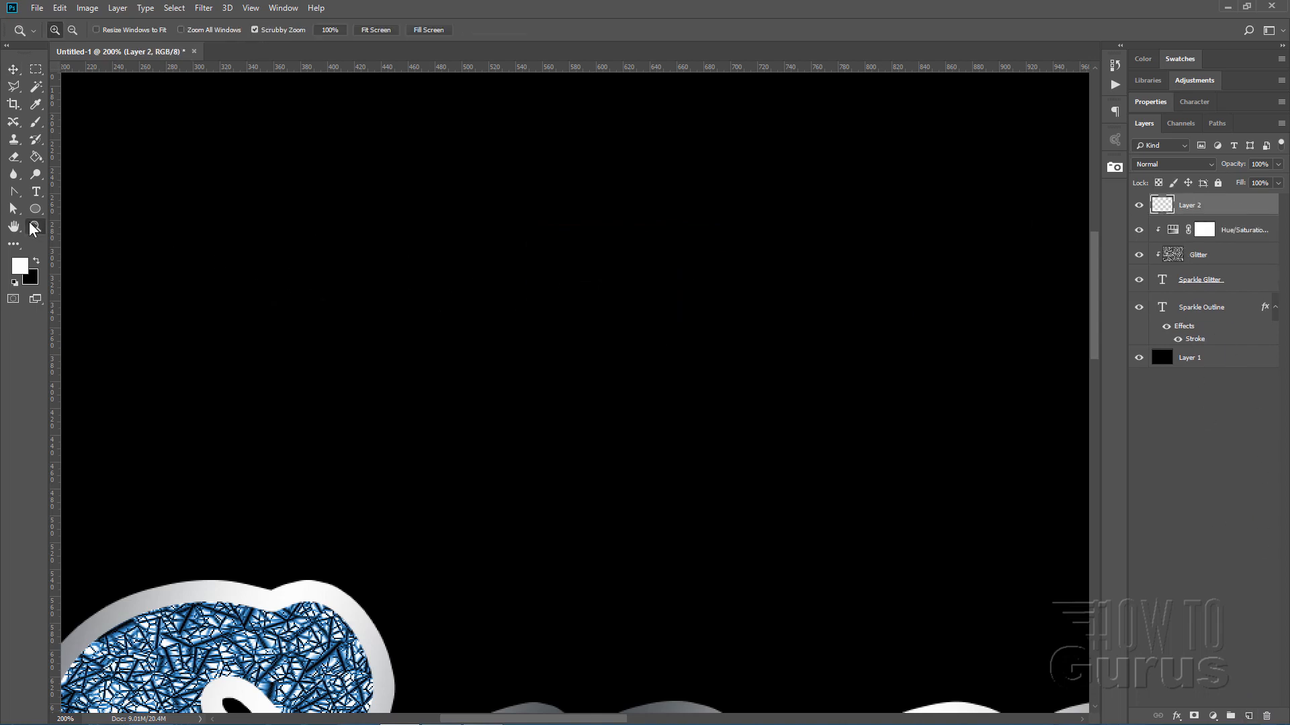
{"action": "left_click", "coordinate": [379, 32]}
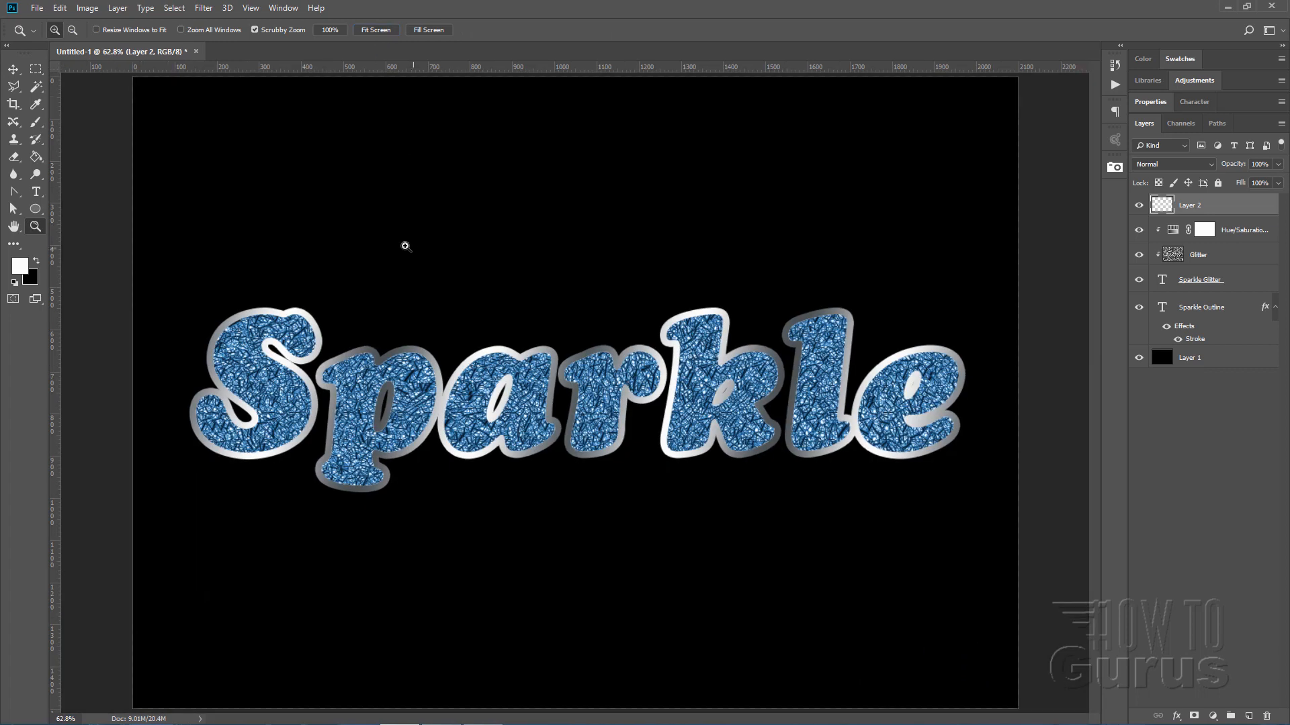
{"action": "left_click", "coordinate": [35, 122]}
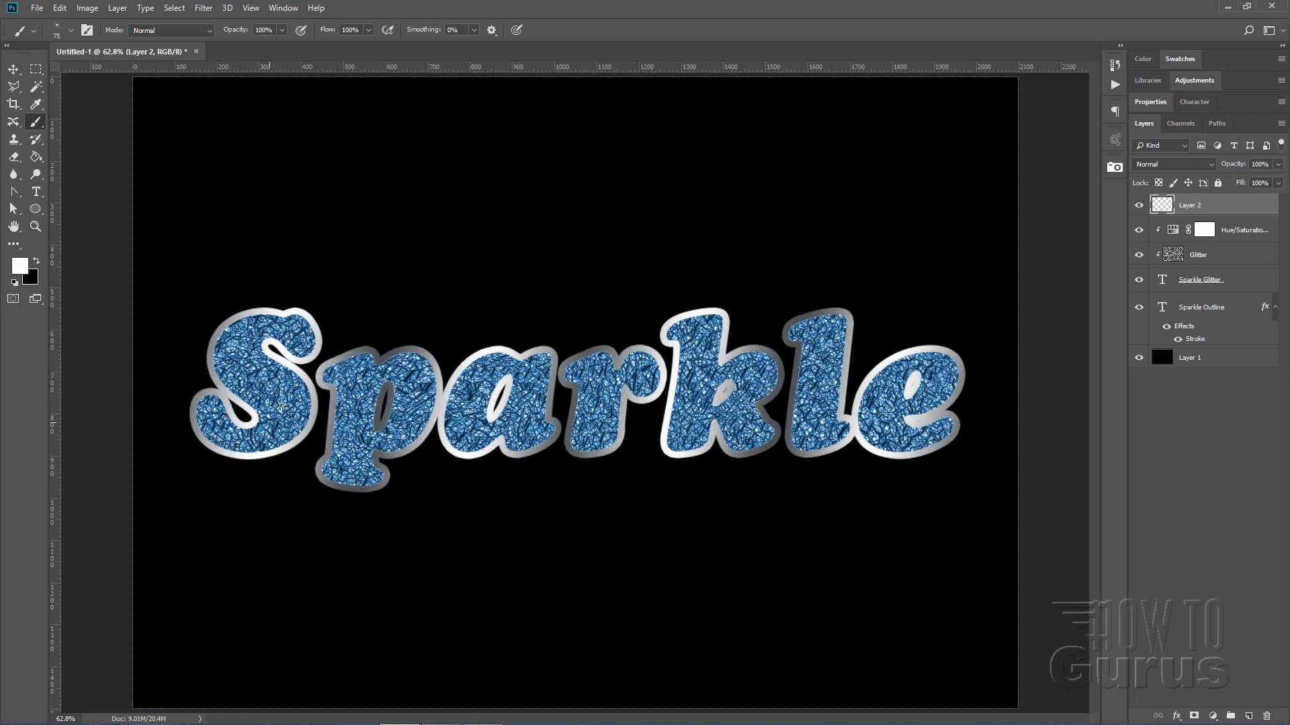
{"action": "left_click", "coordinate": [233, 339]}
{"action": "left_click", "coordinate": [234, 338]}
{"action": "left_click", "coordinate": [289, 327]}
{"action": "left_click", "coordinate": [272, 375]}
{"action": "left_click", "coordinate": [301, 402]}
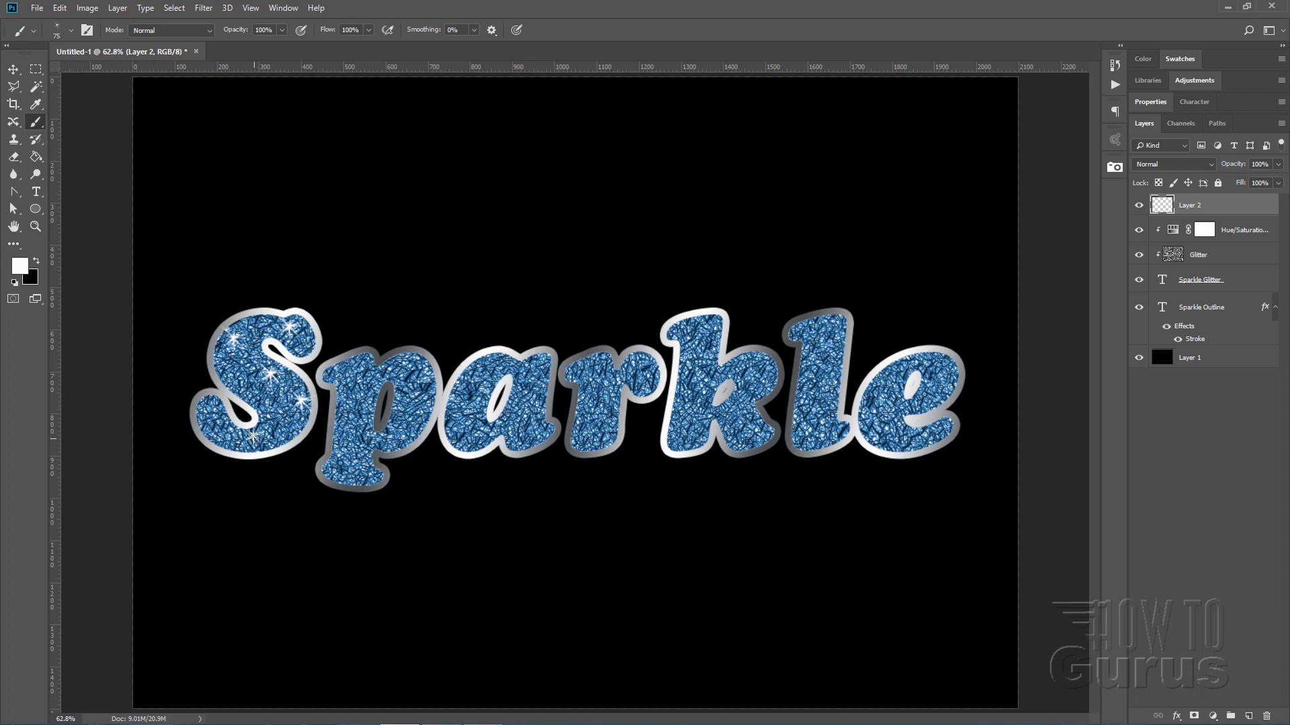
{"action": "left_click", "coordinate": [253, 436]}
{"action": "left_click", "coordinate": [214, 417]}
{"action": "left_click", "coordinate": [207, 440]}
- Stamp white starburst sparkles over the letter p and across the remaining letters and their outline edges
{"action": "left_click", "coordinate": [353, 374]}
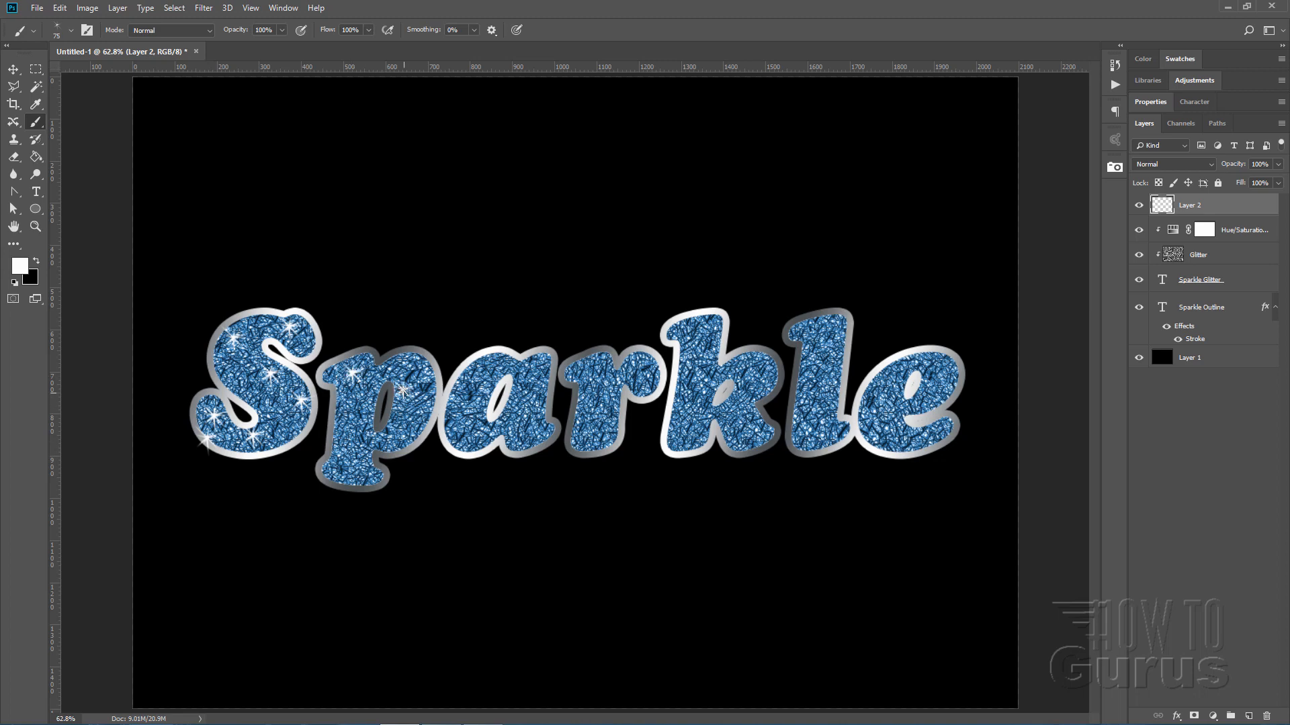
{"action": "left_click", "coordinate": [403, 390]}
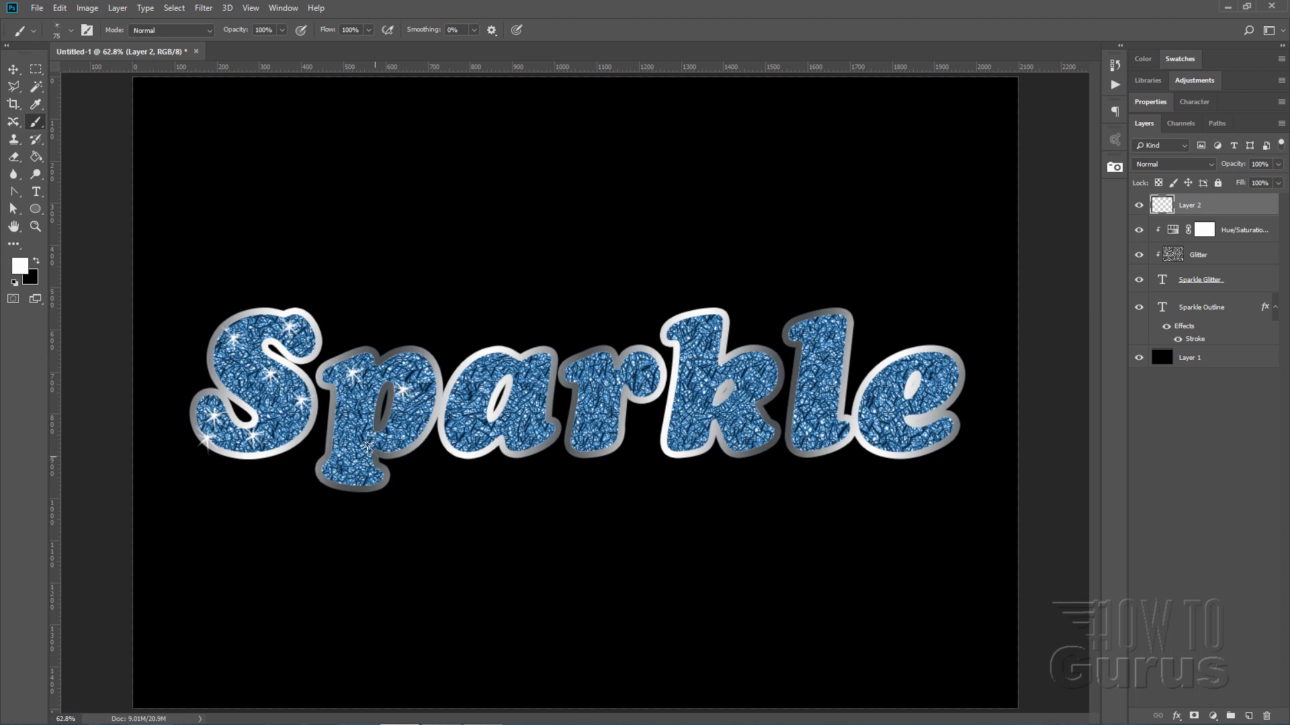
{"action": "left_click", "coordinate": [346, 418]}
{"action": "left_click", "coordinate": [331, 432]}
{"action": "left_click", "coordinate": [347, 484]}
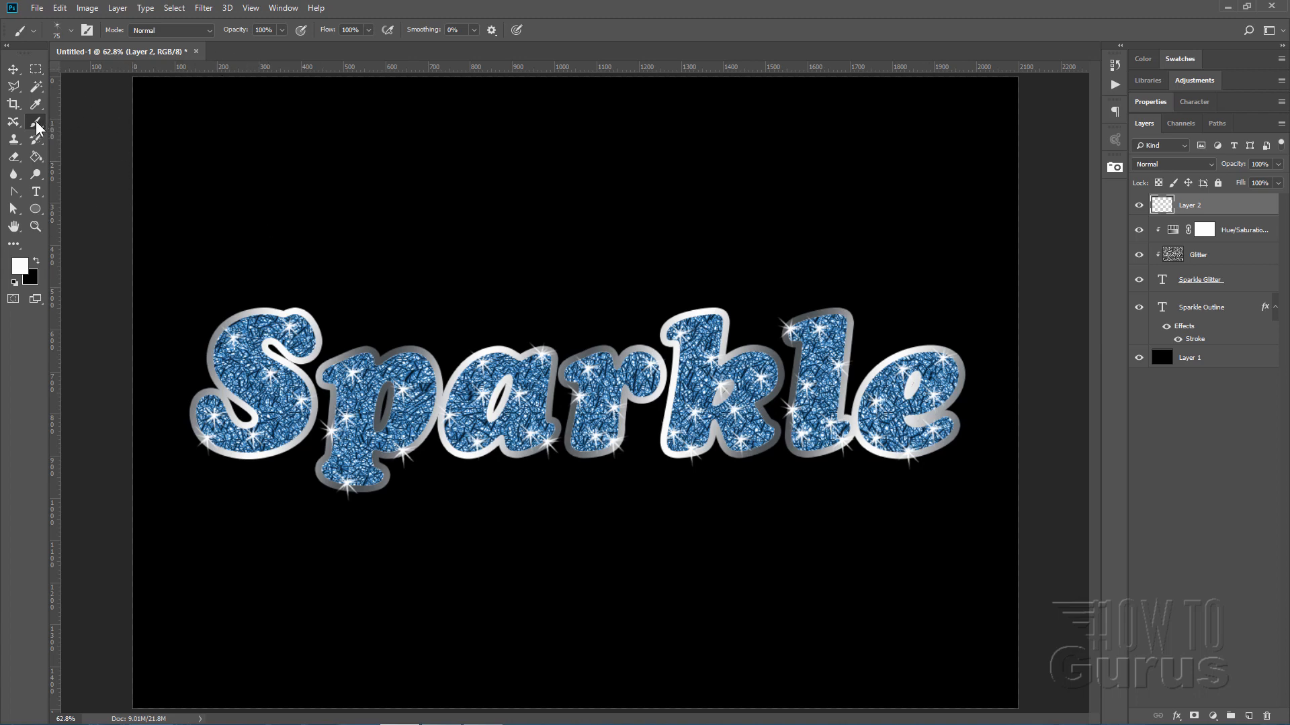
- Set the Starburst - Small brush size to 200 px
{"action": "left_click", "coordinate": [71, 29]}
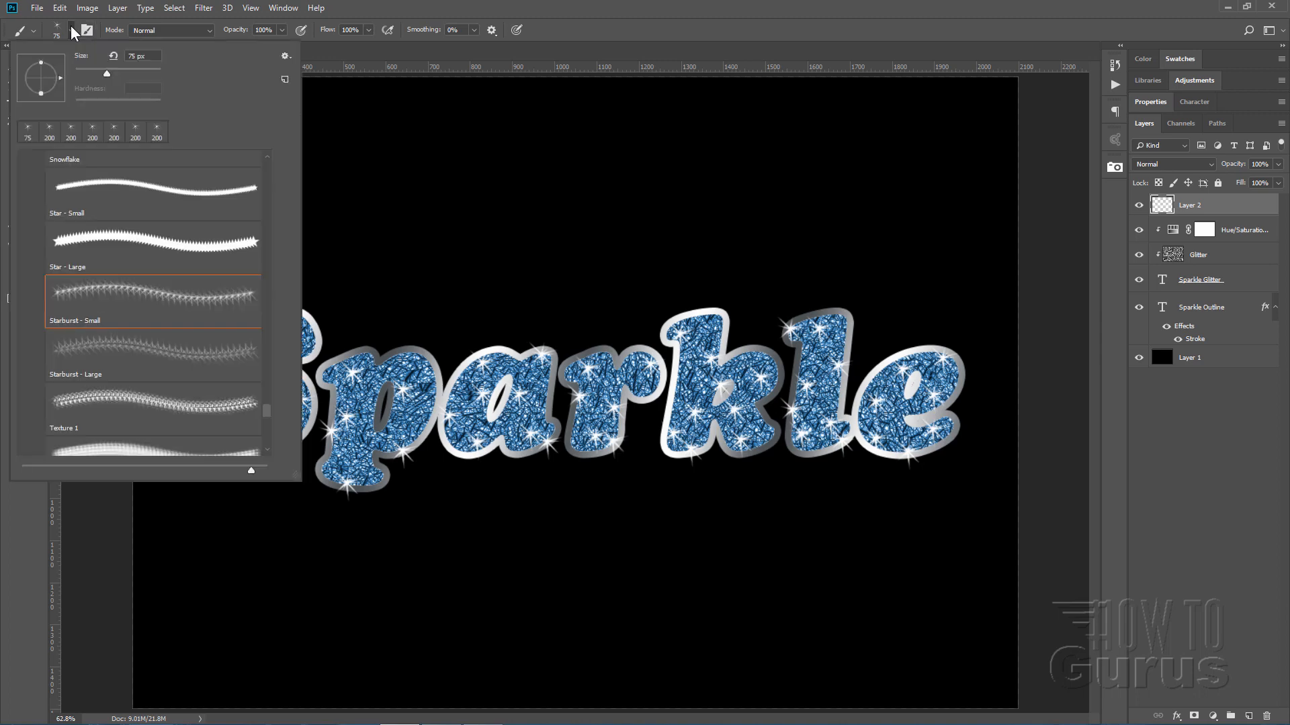
{"action": "left_click_drag", "start_coordinate": [127, 58], "coordinate": [112, 62]}
{"action": "type", "text": "200"}
{"action": "left_click", "coordinate": [71, 30]}
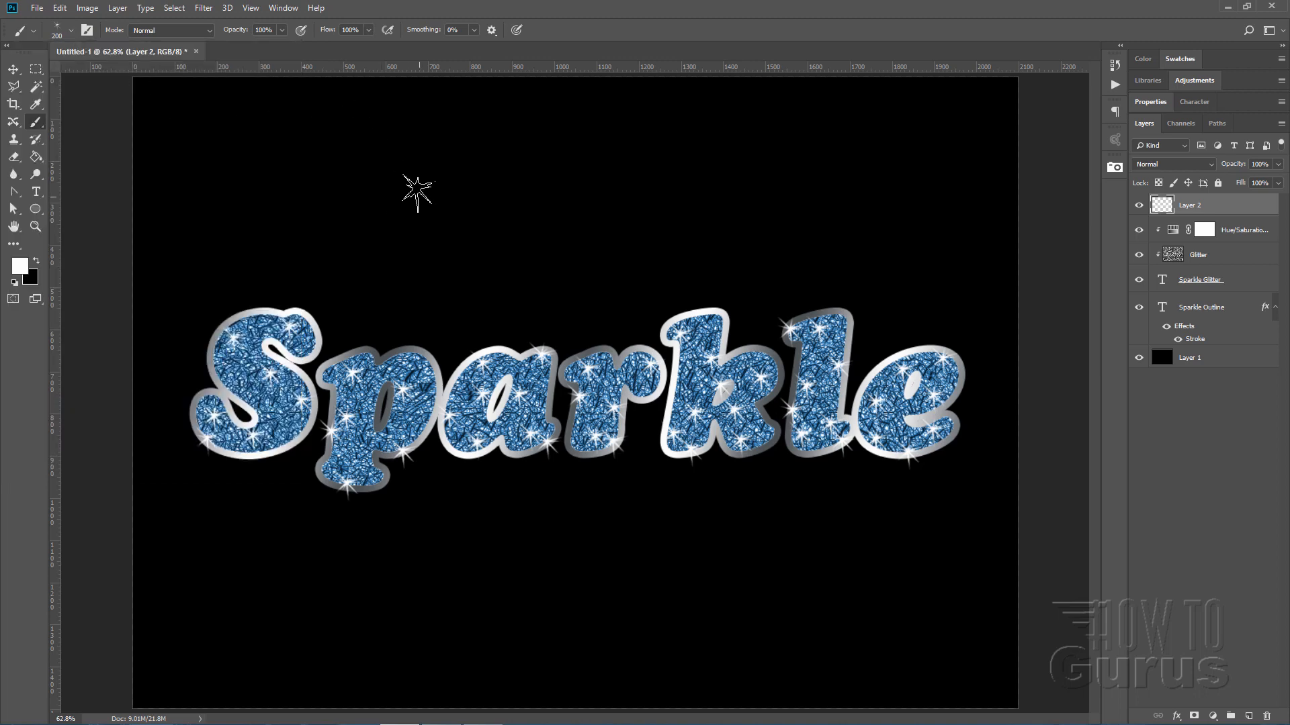
- Show the brush settings, stamp a large starburst on the S's top edge, and another on its left edge with the tip angle at -25°
{"action": "left_click", "coordinate": [284, 9]}
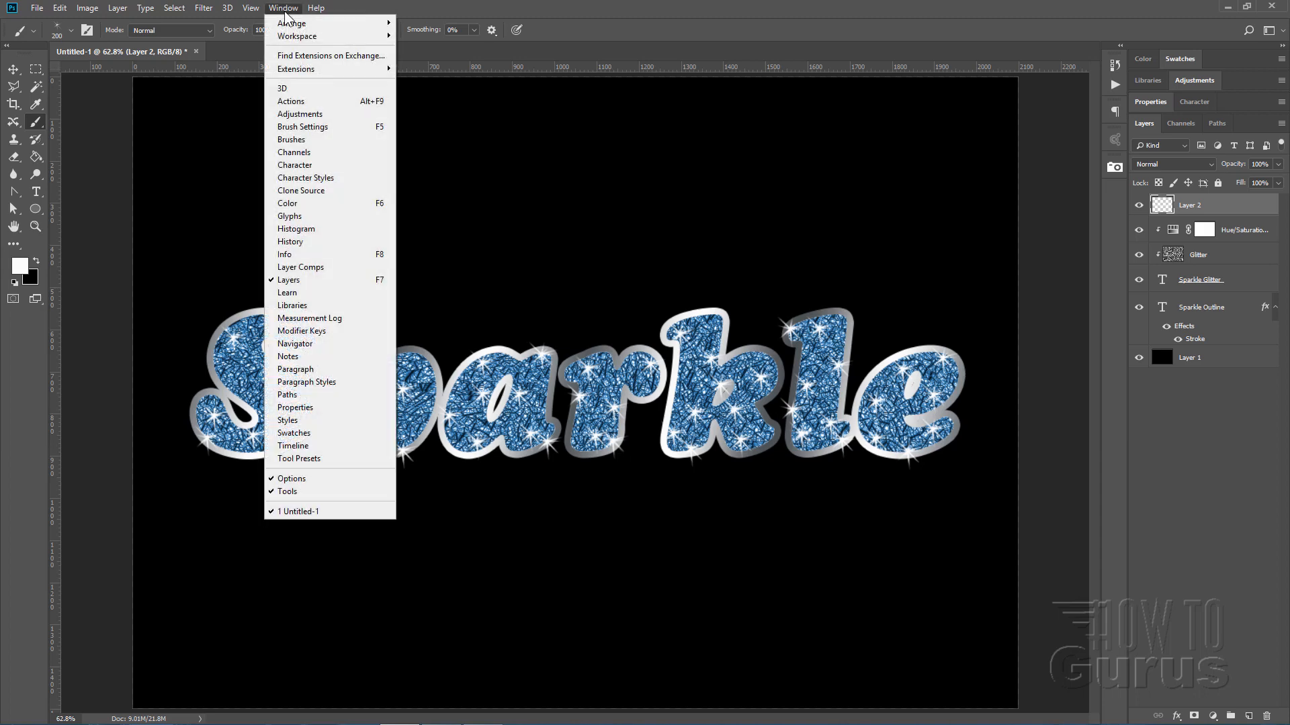
{"action": "left_click", "coordinate": [305, 126]}
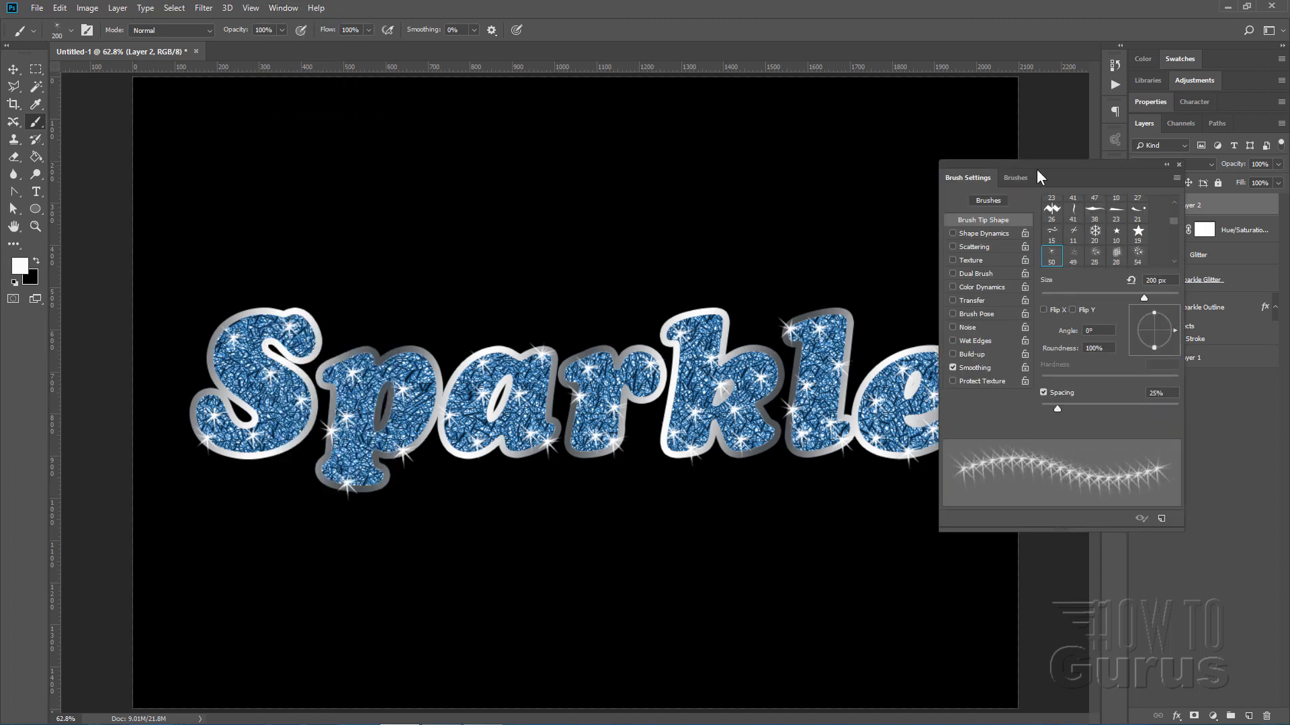
{"action": "mouse_move", "coordinate": [1038, 167]}
{"action": "left_mouse_down"}
{"action": "mouse_move", "coordinate": [1088, 214]}
{"action": "mouse_move", "coordinate": [1070, 229]}
{"action": "left_mouse_up"}
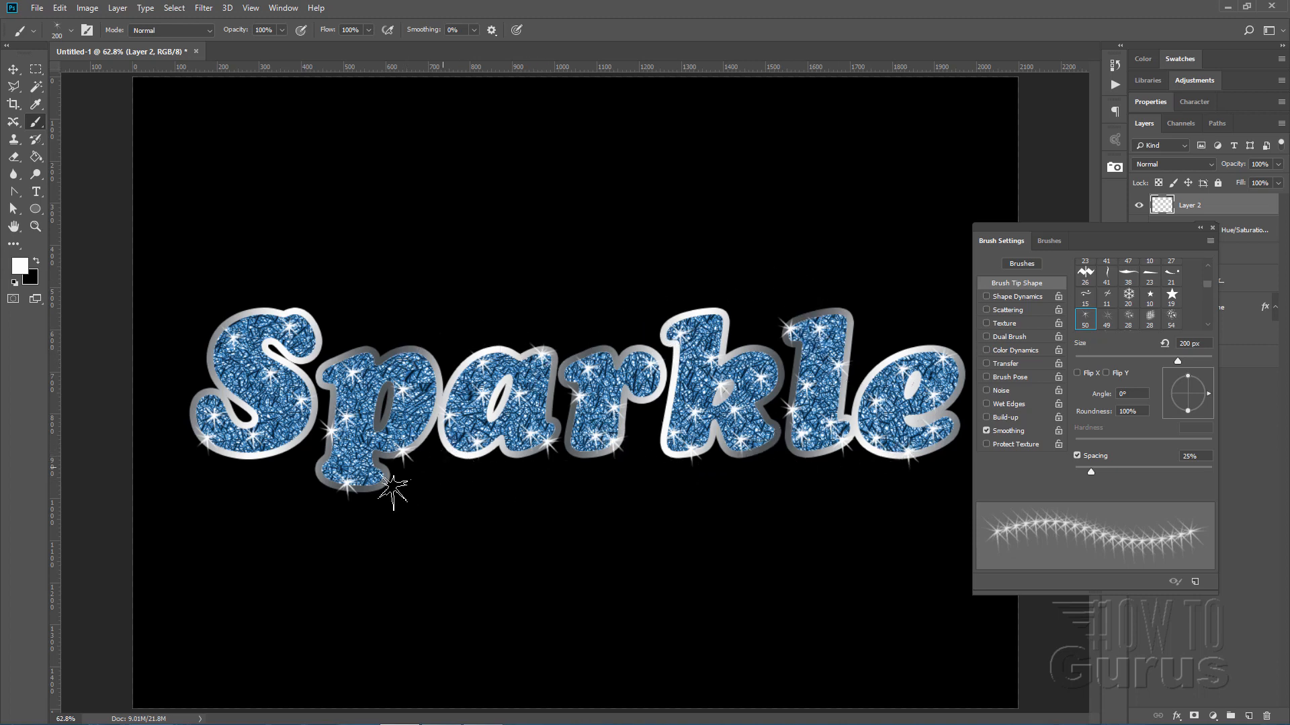
{"action": "left_click", "coordinate": [272, 305]}
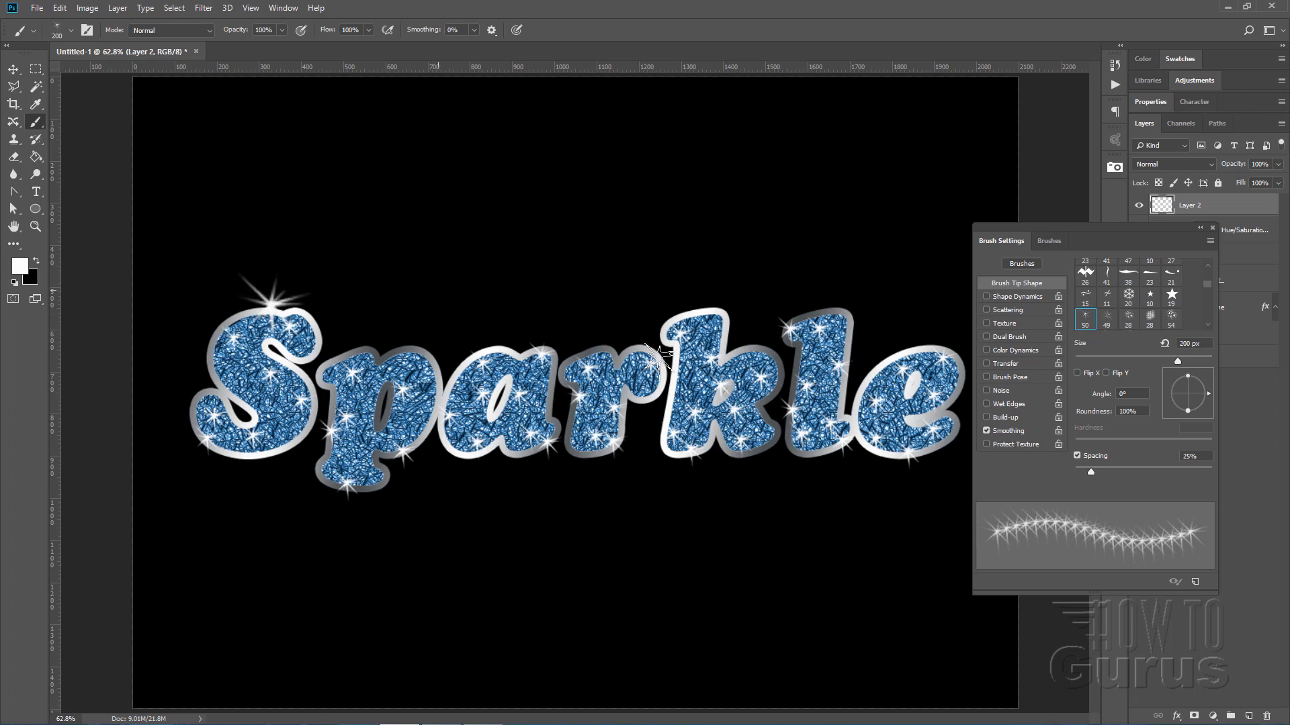
{"action": "left_click_drag", "start_coordinate": [1205, 394], "coordinate": [1209, 403]}
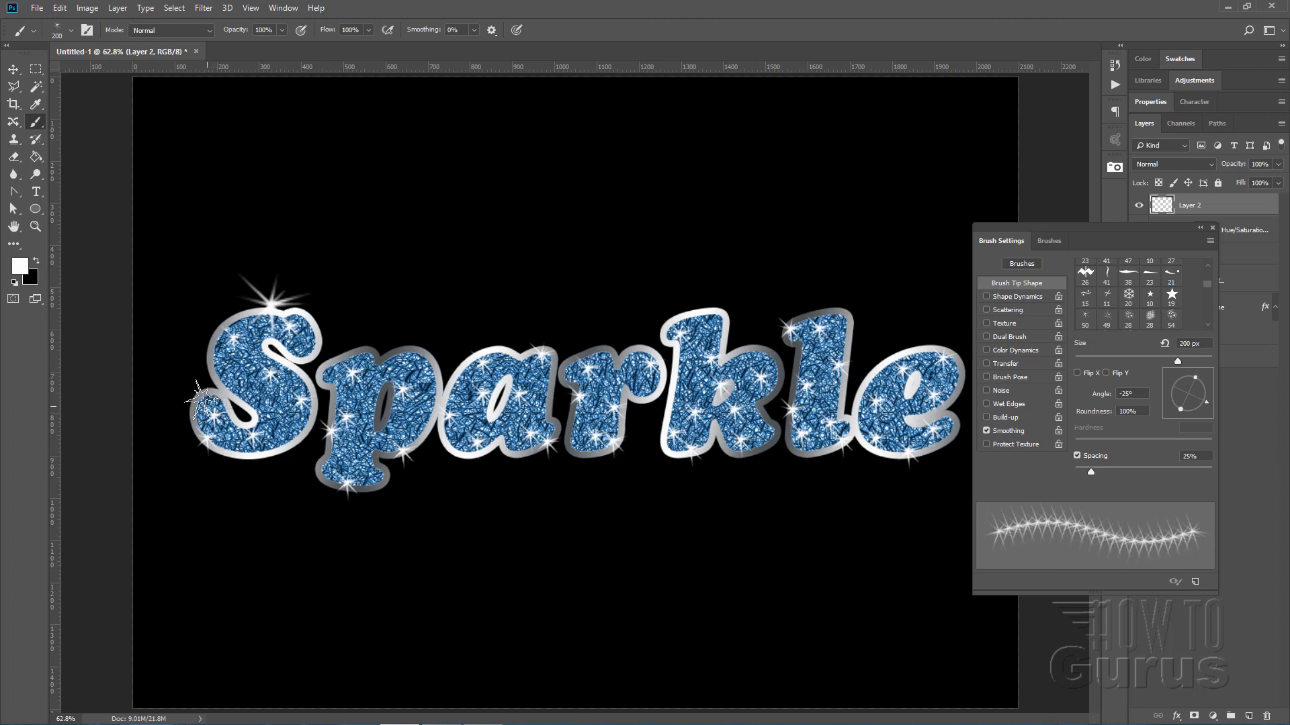
{"action": "left_click", "coordinate": [193, 403]}
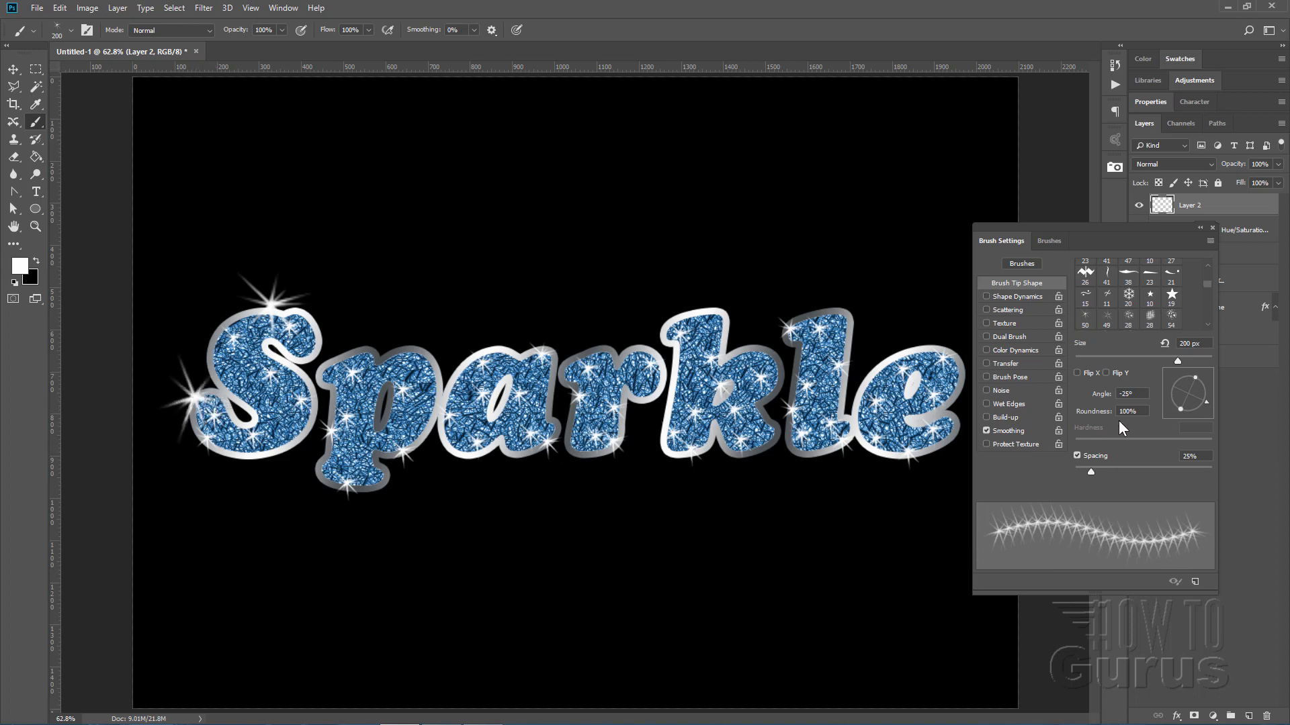
- Stamp a large starburst on the p's top edge at a 31° tip angle and one on its bowl's lower edge at 65°
{"action": "left_click_drag", "start_coordinate": [1209, 400], "coordinate": [1207, 380]}
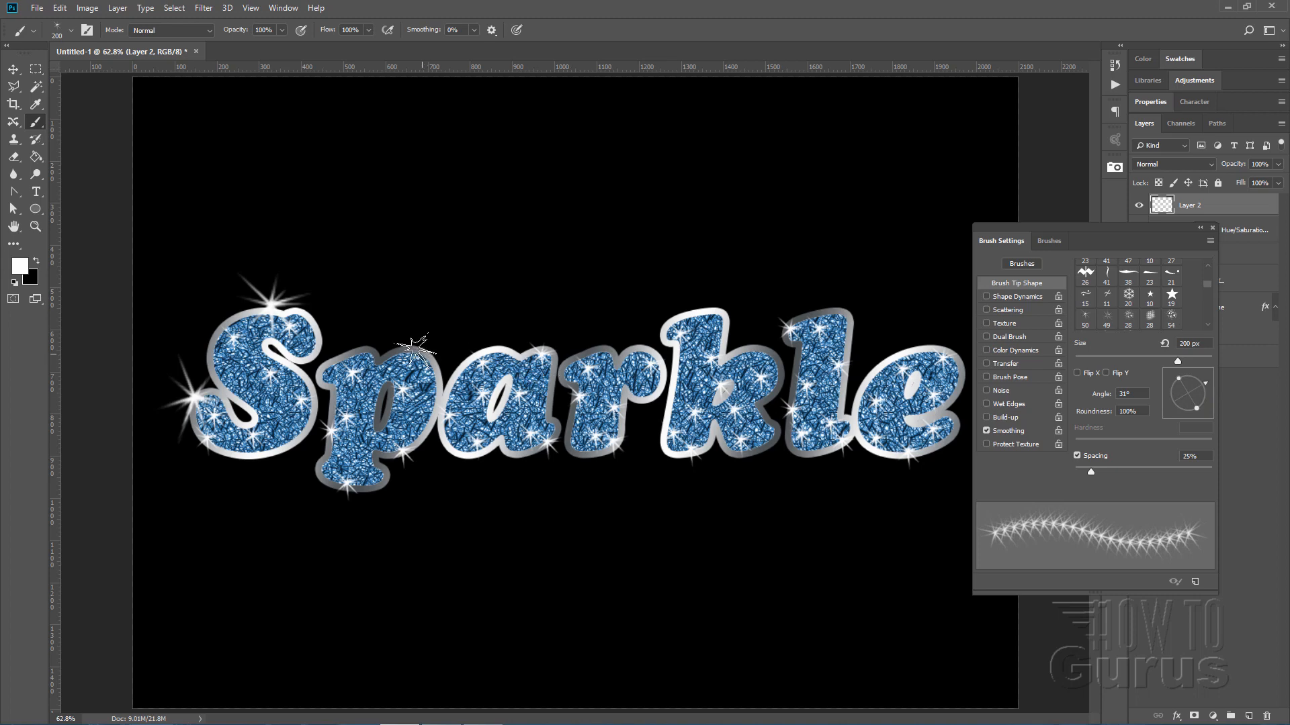
{"action": "left_click", "coordinate": [416, 348]}
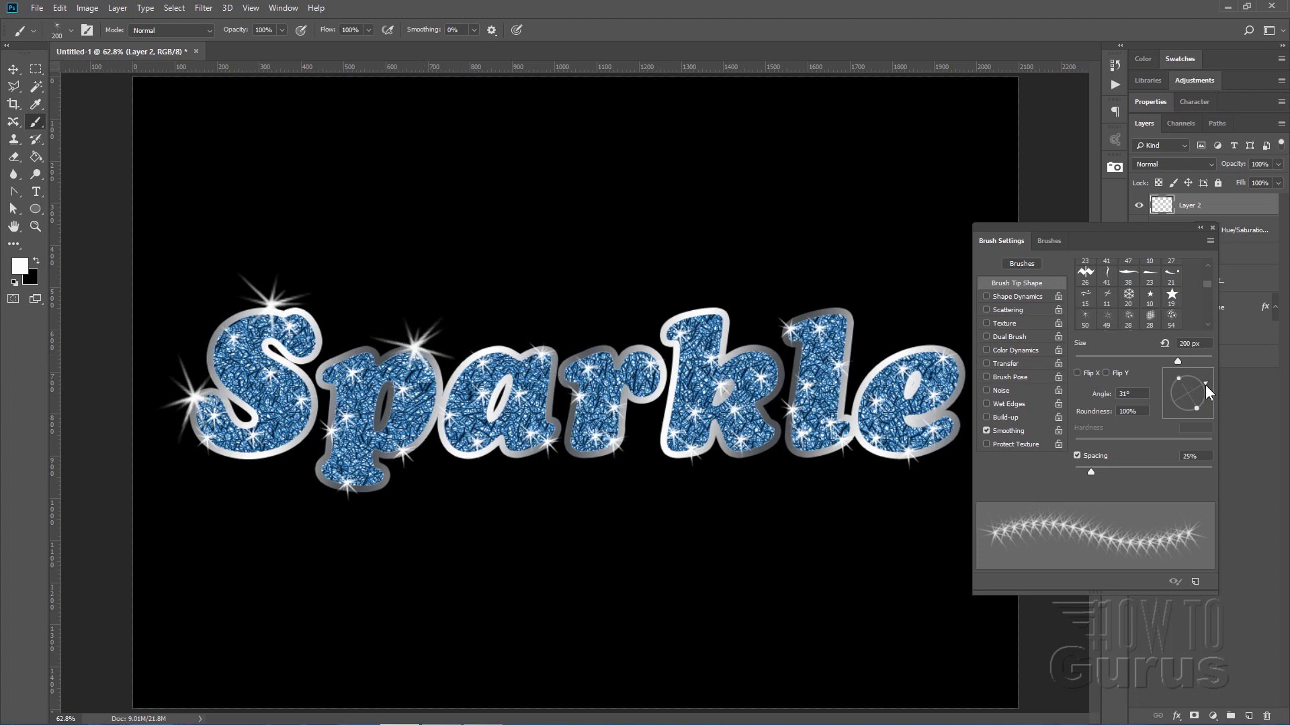
{"action": "left_click_drag", "start_coordinate": [1205, 385], "coordinate": [1196, 376]}
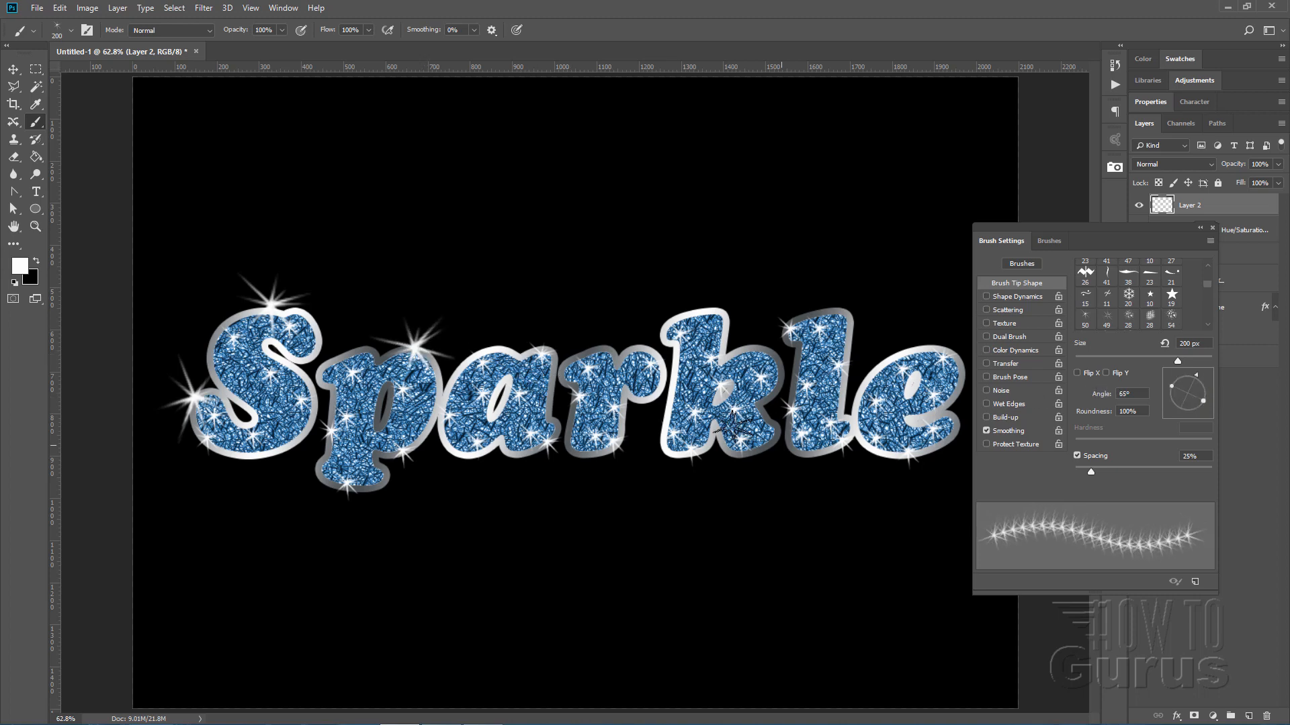
{"action": "left_click", "coordinate": [403, 453]}
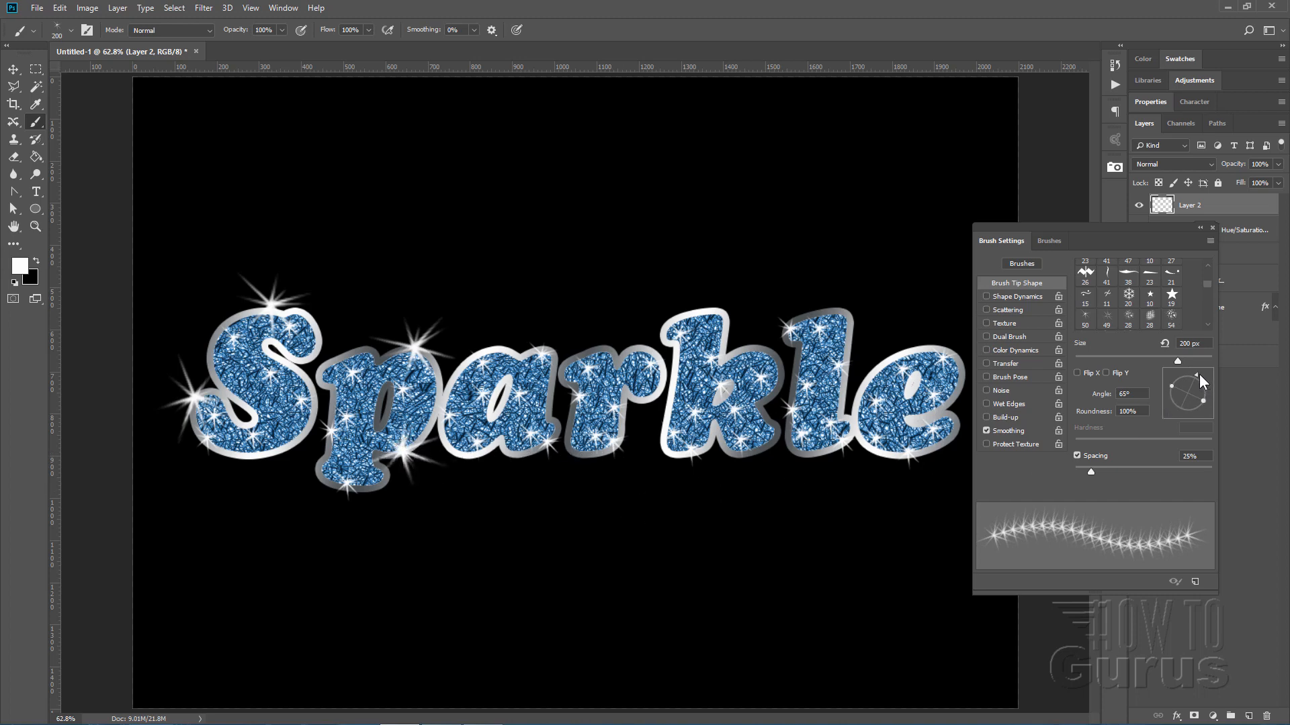
- Stamp large starbursts on the letter a: its top edge at a 6° tip angle and its lower right corner at -22°
{"action": "left_click_drag", "start_coordinate": [1199, 375], "coordinate": [1211, 391]}
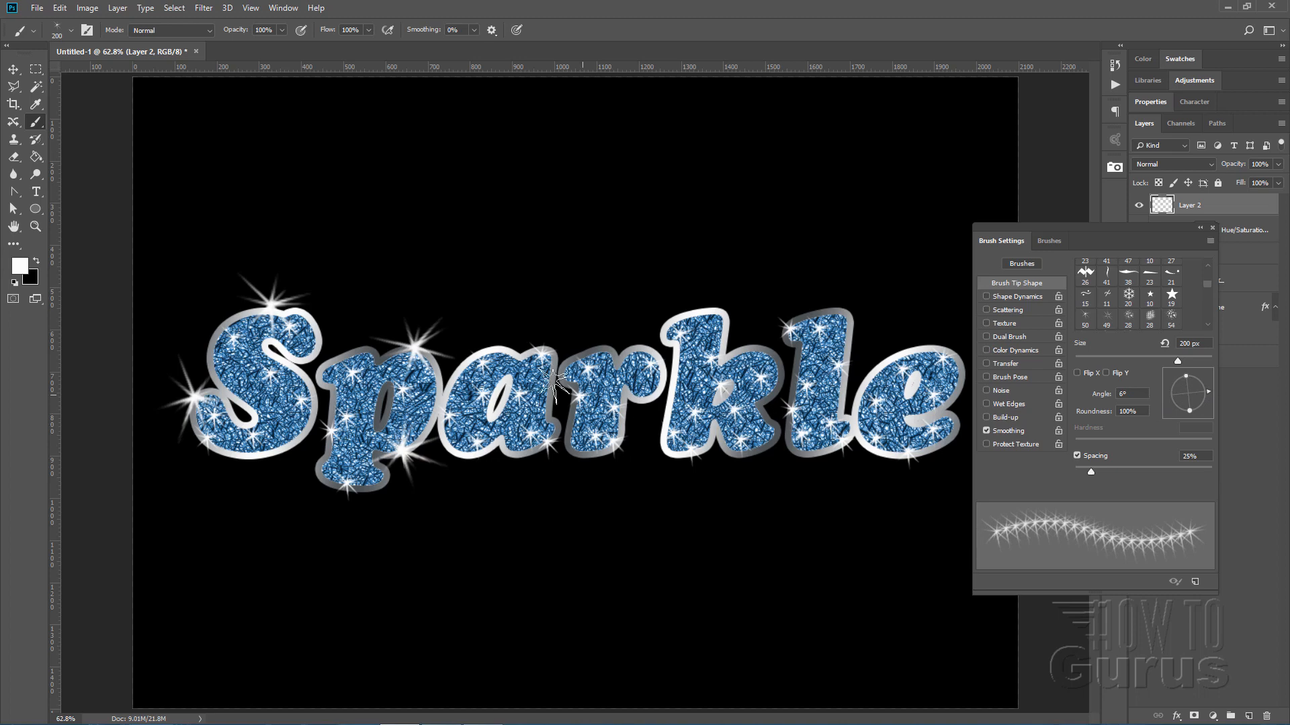
{"action": "left_click", "coordinate": [515, 354]}
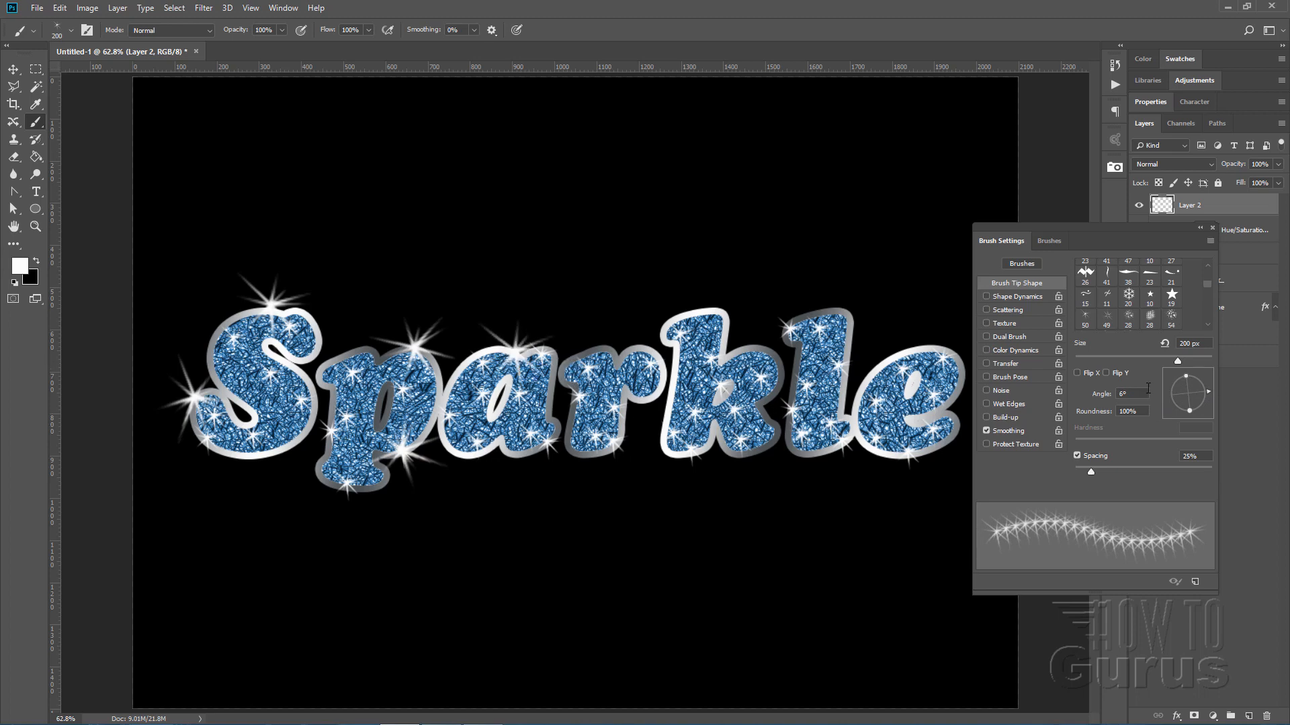
{"action": "left_click_drag", "start_coordinate": [1208, 387], "coordinate": [1207, 401]}
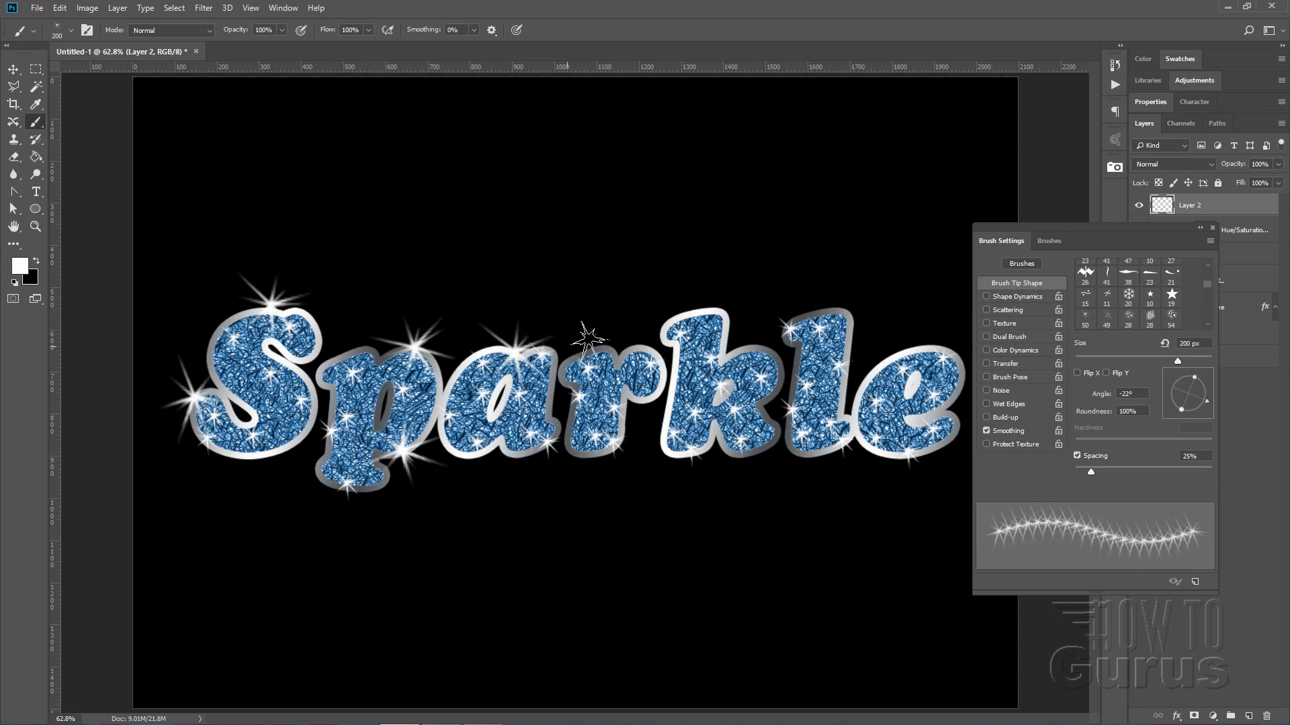
{"action": "left_click", "coordinate": [547, 441]}
{"action": "left_click", "coordinate": [548, 441]}
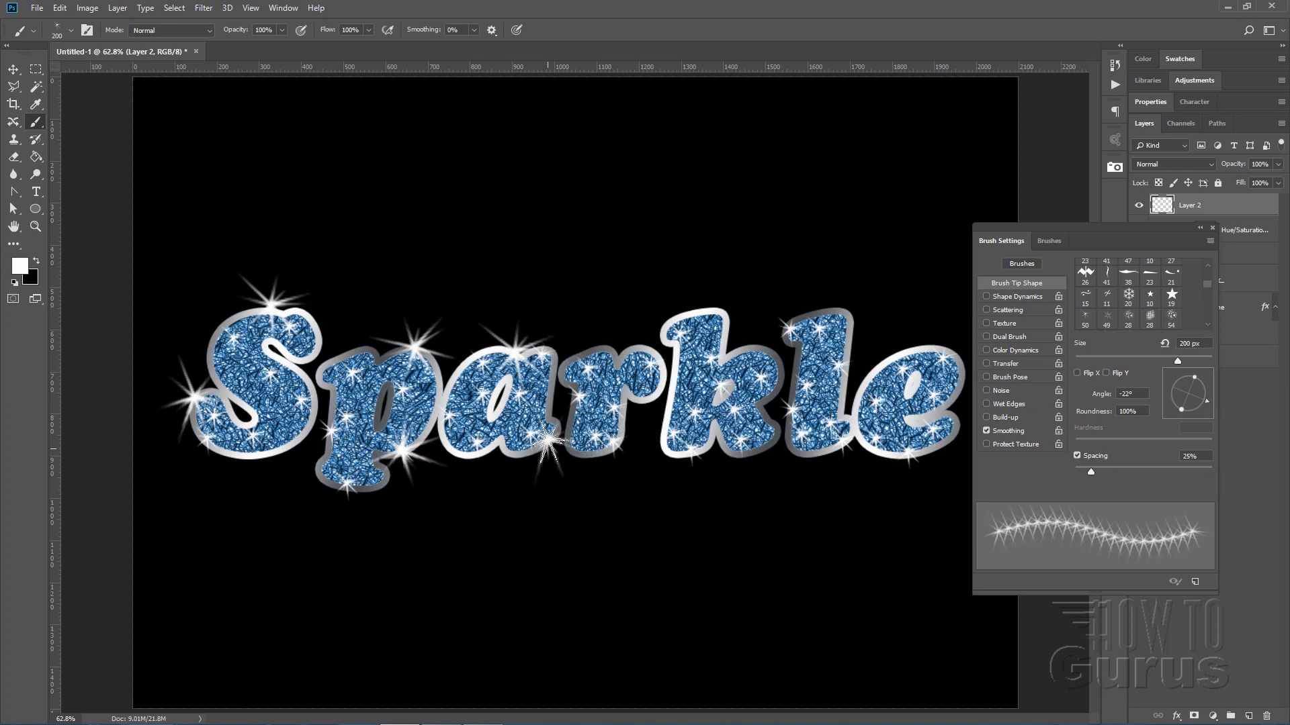
{"action": "left_click", "coordinate": [548, 441]}
- Stamp large, bright starbursts on the letter r: its top edge at a -41° tip angle and its bottom edge at 26°
{"action": "left_click_drag", "start_coordinate": [1208, 403], "coordinate": [1206, 409]}
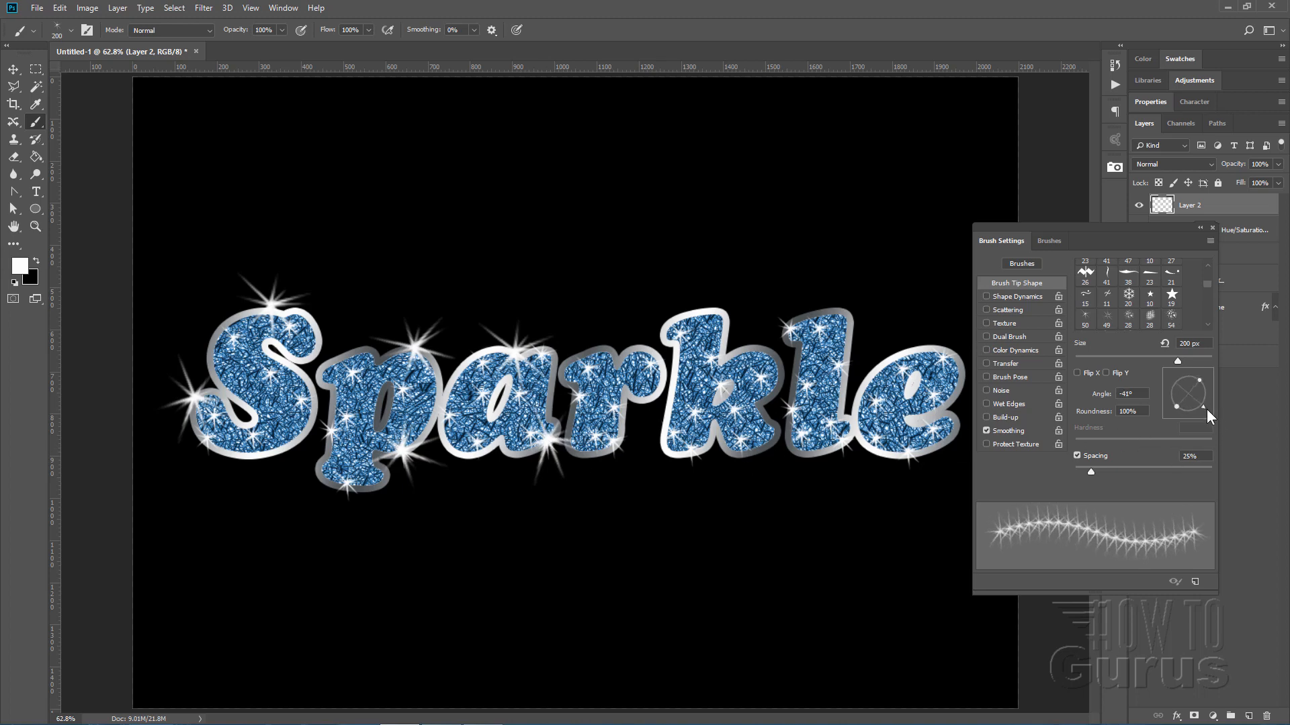
{"action": "left_click", "coordinate": [603, 342]}
{"action": "left_click", "coordinate": [603, 343]}
{"action": "left_click", "coordinate": [603, 342]}
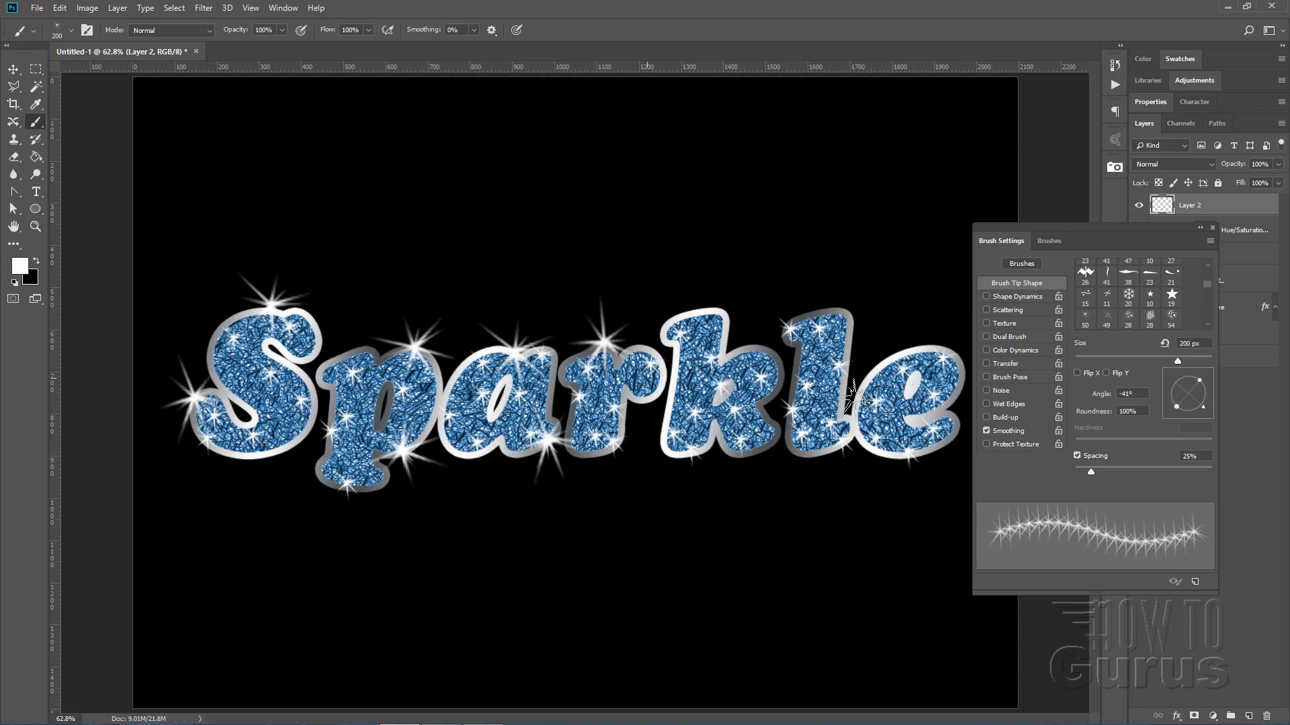
{"action": "left_click_drag", "start_coordinate": [1209, 401], "coordinate": [1209, 383]}
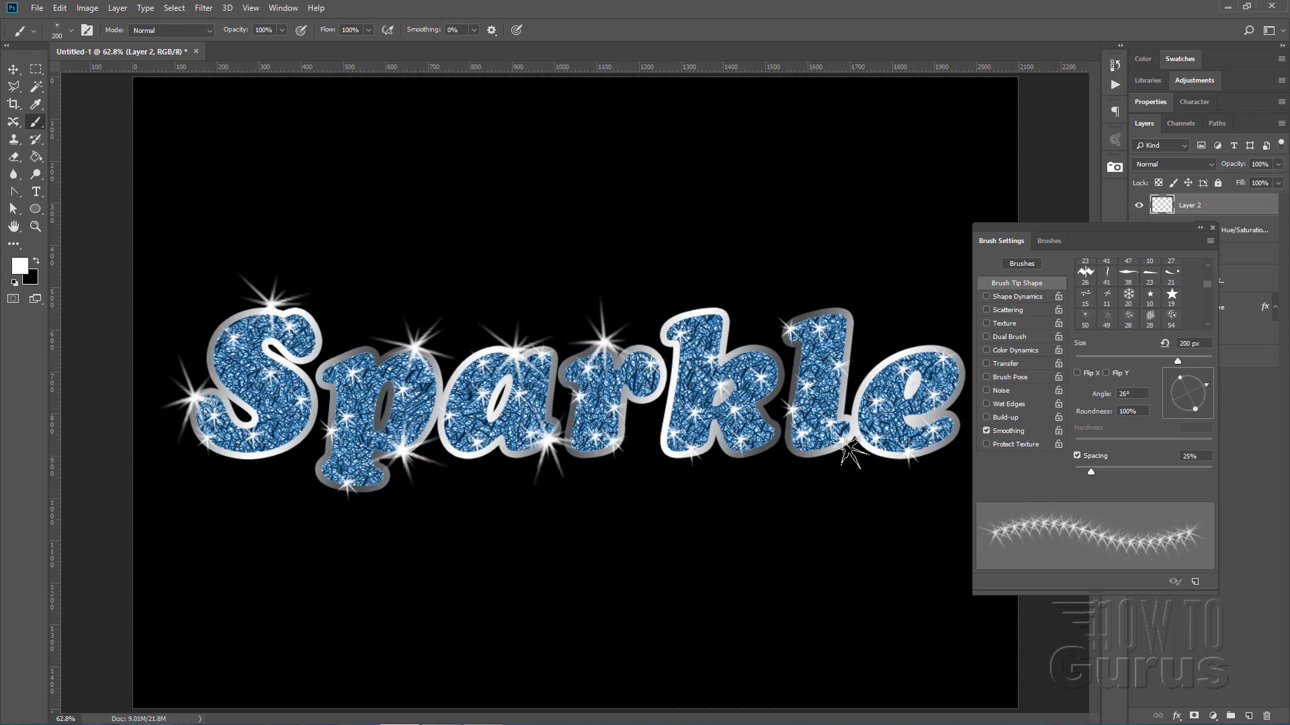
{"action": "left_click", "coordinate": [580, 456]}
{"action": "left_click", "coordinate": [580, 456]}
{"action": "left_click", "coordinate": [580, 456]}
{"action": "left_click", "coordinate": [579, 455]}
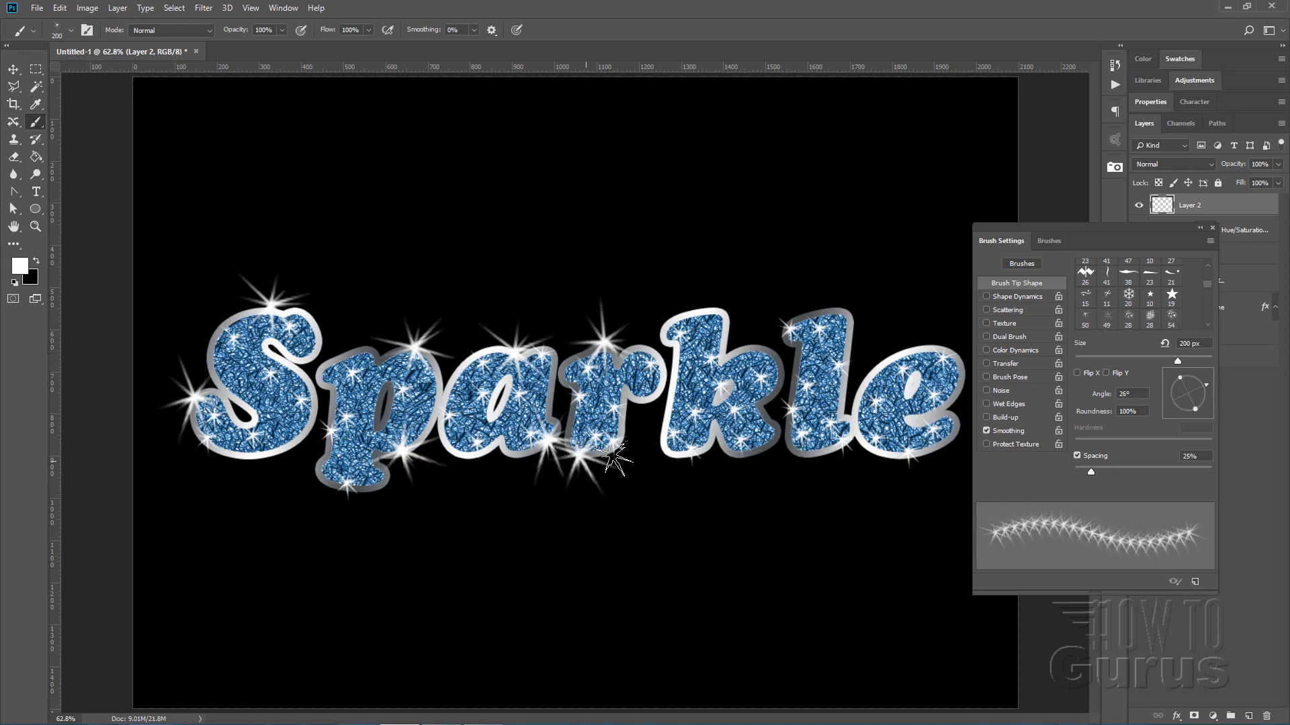
- Stamp large, bright starbursts on the letter k: its top edge at a -16° tip angle and its bottom edge at -42°
{"action": "left_click_drag", "start_coordinate": [1211, 378], "coordinate": [1211, 401]}
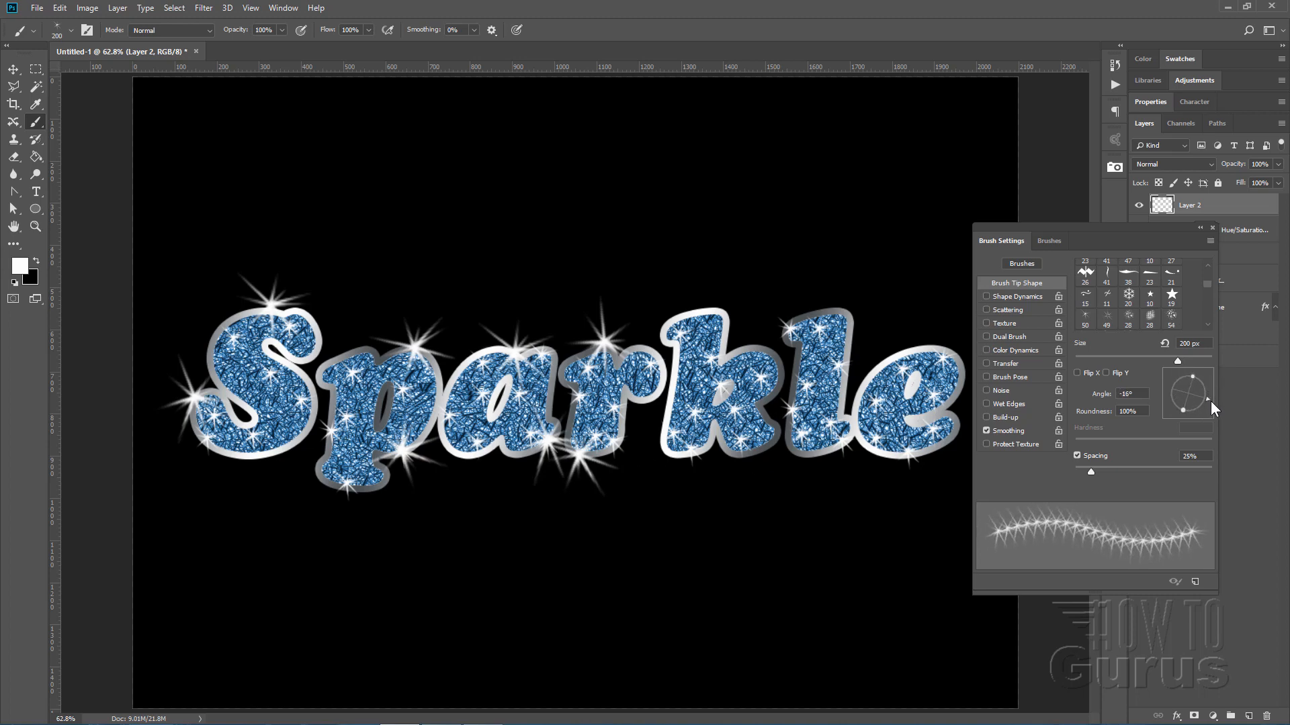
{"action": "left_click", "coordinate": [722, 304]}
{"action": "left_click", "coordinate": [722, 304]}
{"action": "left_click", "coordinate": [722, 304]}
{"action": "left_click", "coordinate": [722, 304]}
{"action": "left_click_drag", "start_coordinate": [1204, 401], "coordinate": [1202, 412]}
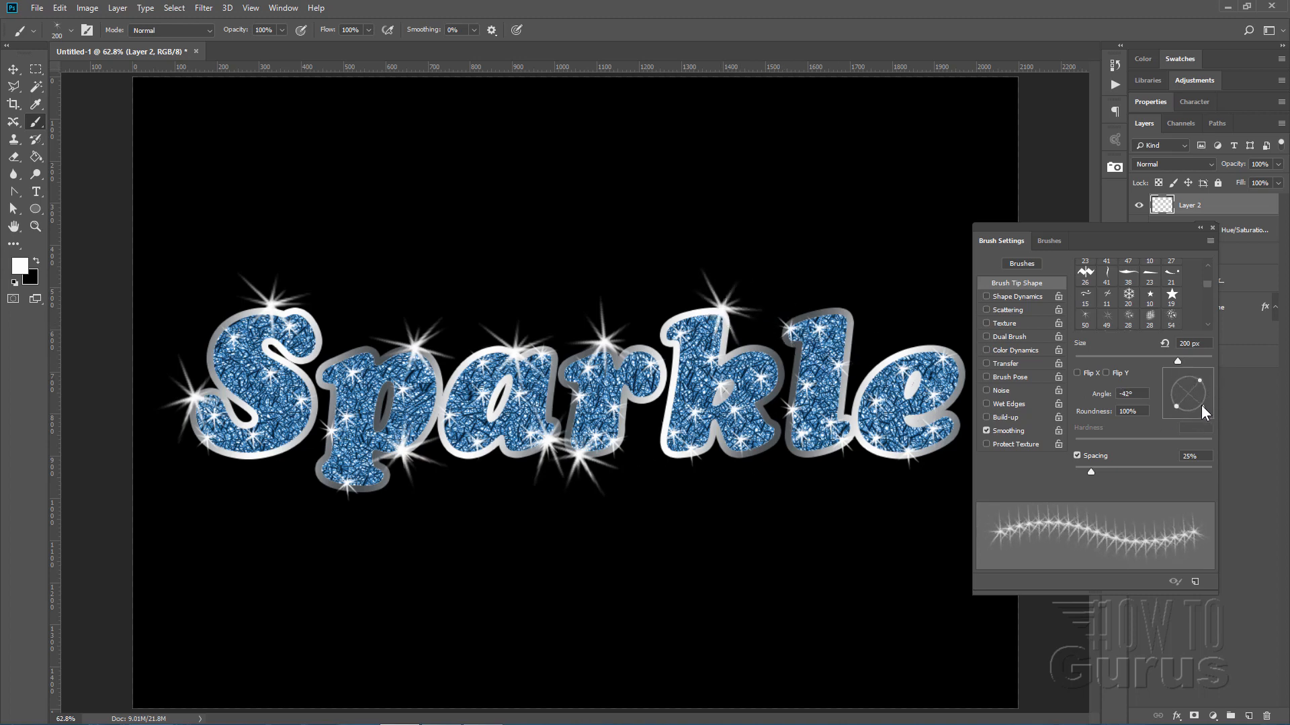
{"action": "left_click", "coordinate": [733, 452]}
{"action": "left_click", "coordinate": [733, 453]}
{"action": "left_click", "coordinate": [733, 453]}
- Stamp large starbursts on the letter l: its top edge at an 8° tip angle and its bottom edge at 41°
{"action": "left_click_drag", "start_coordinate": [1202, 402], "coordinate": [1209, 391]}
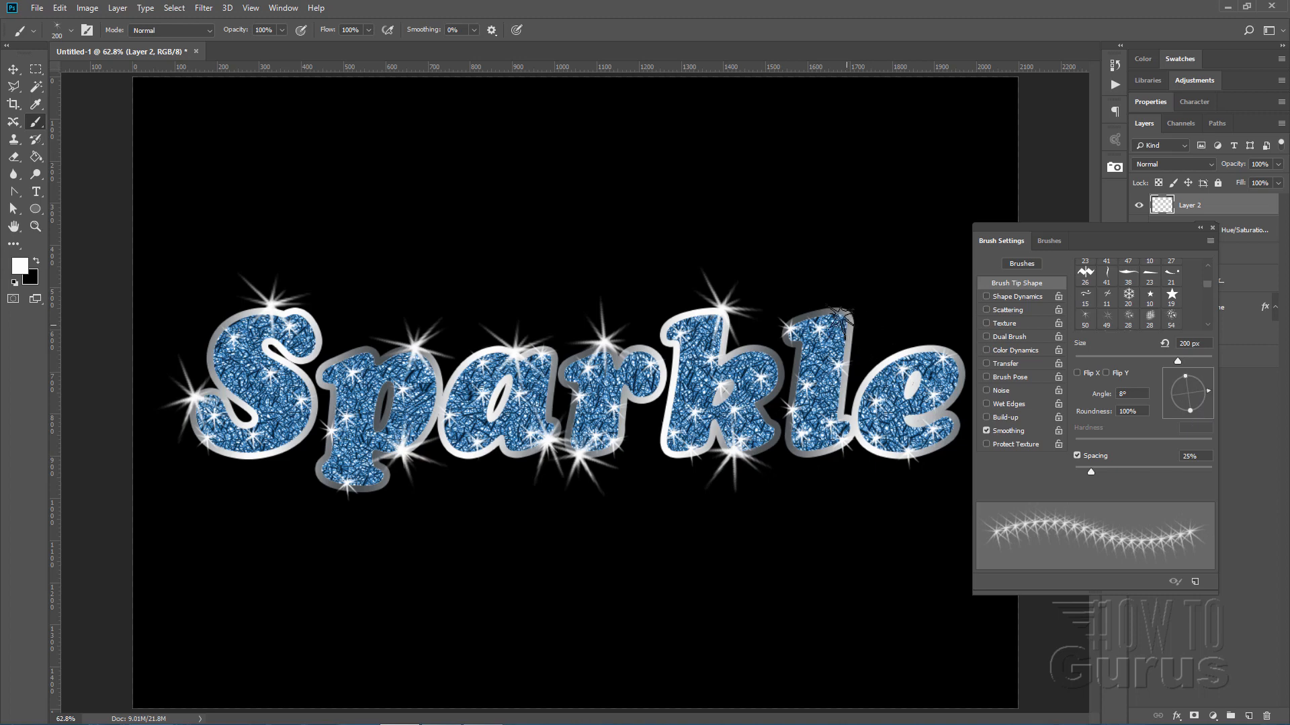
{"action": "left_click", "coordinate": [841, 312]}
{"action": "left_click", "coordinate": [842, 312]}
{"action": "left_click", "coordinate": [842, 312]}
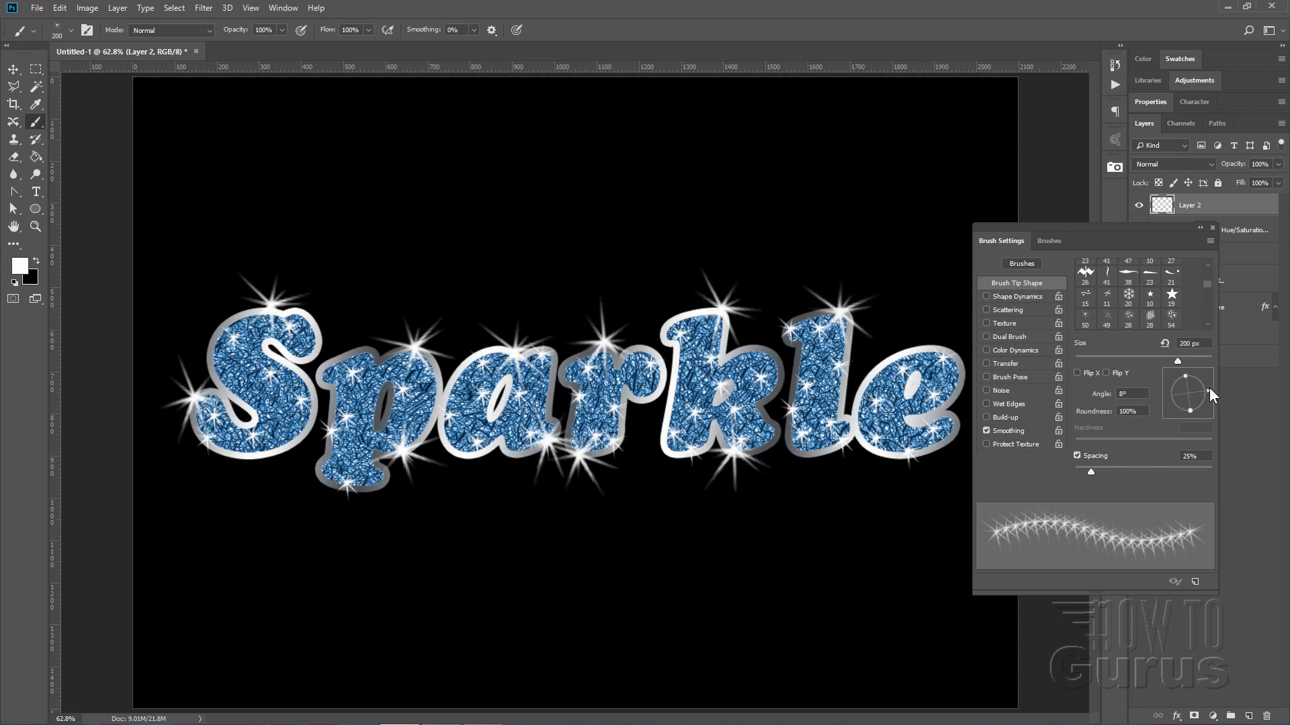
{"action": "left_click_drag", "start_coordinate": [1209, 388], "coordinate": [1202, 377]}
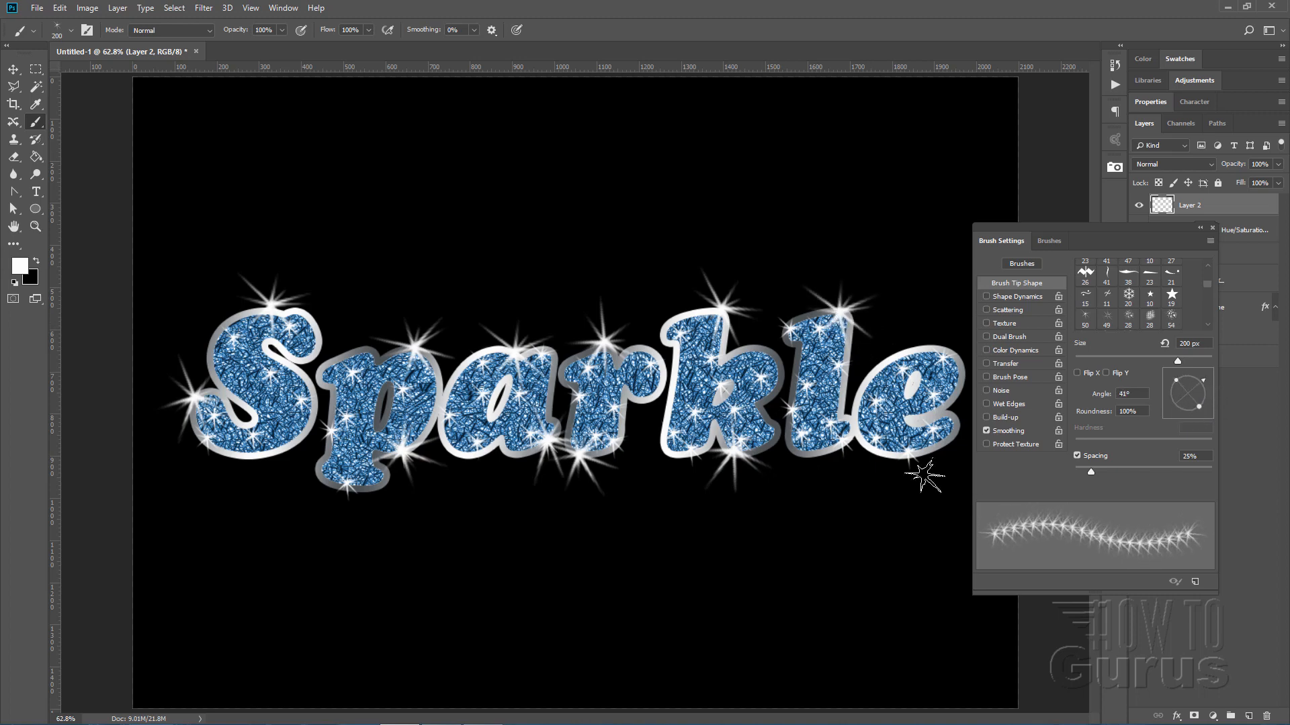
{"action": "left_click", "coordinate": [831, 454]}
{"action": "left_click", "coordinate": [831, 454]}
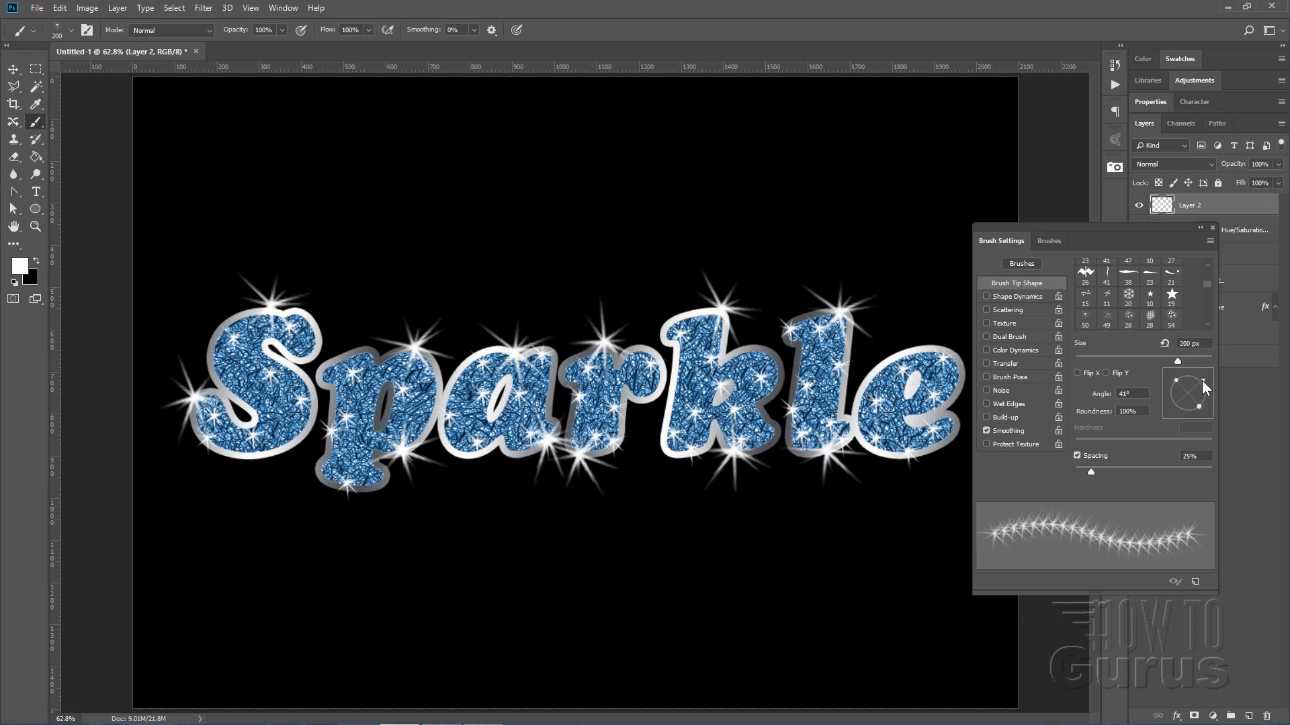
- Stamp large starbursts on the e's upper left edge at a 62° tip angle and its lower right edge at -13°, and close the brush settings
{"action": "left_click_drag", "start_coordinate": [1202, 380], "coordinate": [1196, 376]}
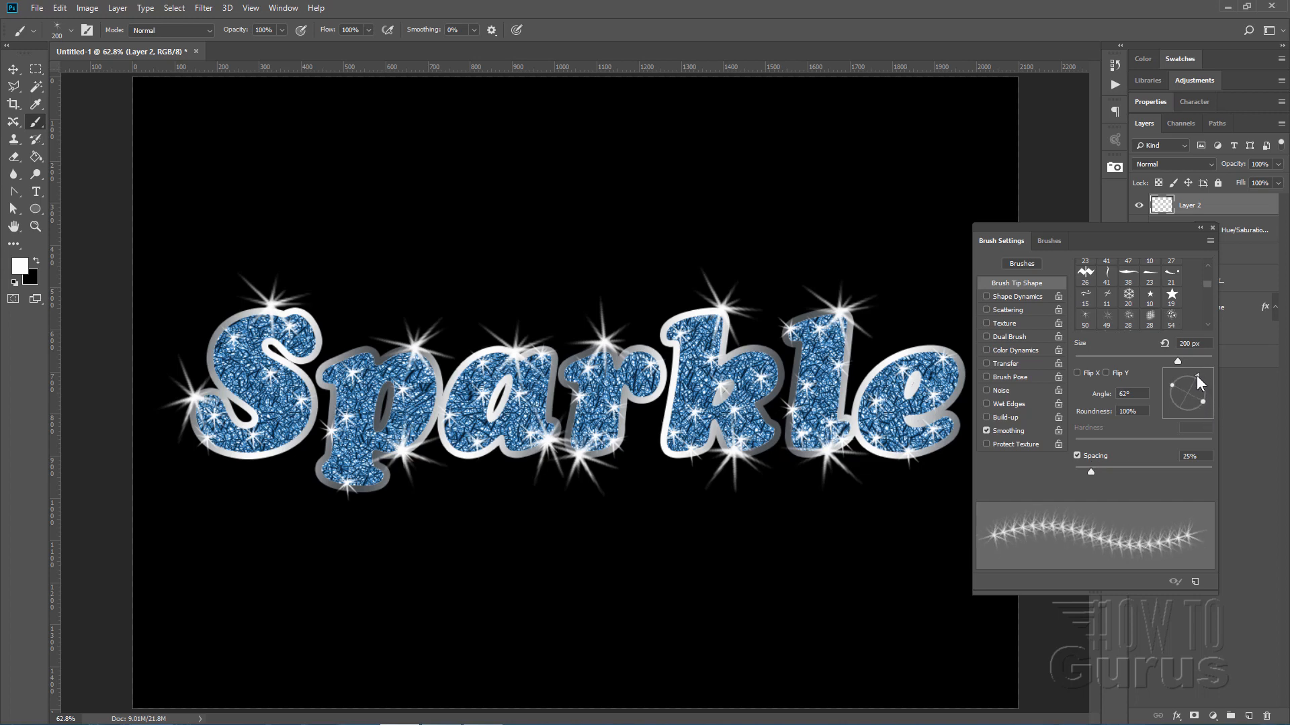
{"action": "left_click", "coordinate": [898, 355]}
{"action": "left_click", "coordinate": [899, 355]}
{"action": "mouse_move", "coordinate": [1199, 369]}
{"action": "left_mouse_down"}
{"action": "mouse_move", "coordinate": [1212, 399]}
{"action": "mouse_move", "coordinate": [1193, 410]}
{"action": "left_mouse_up"}
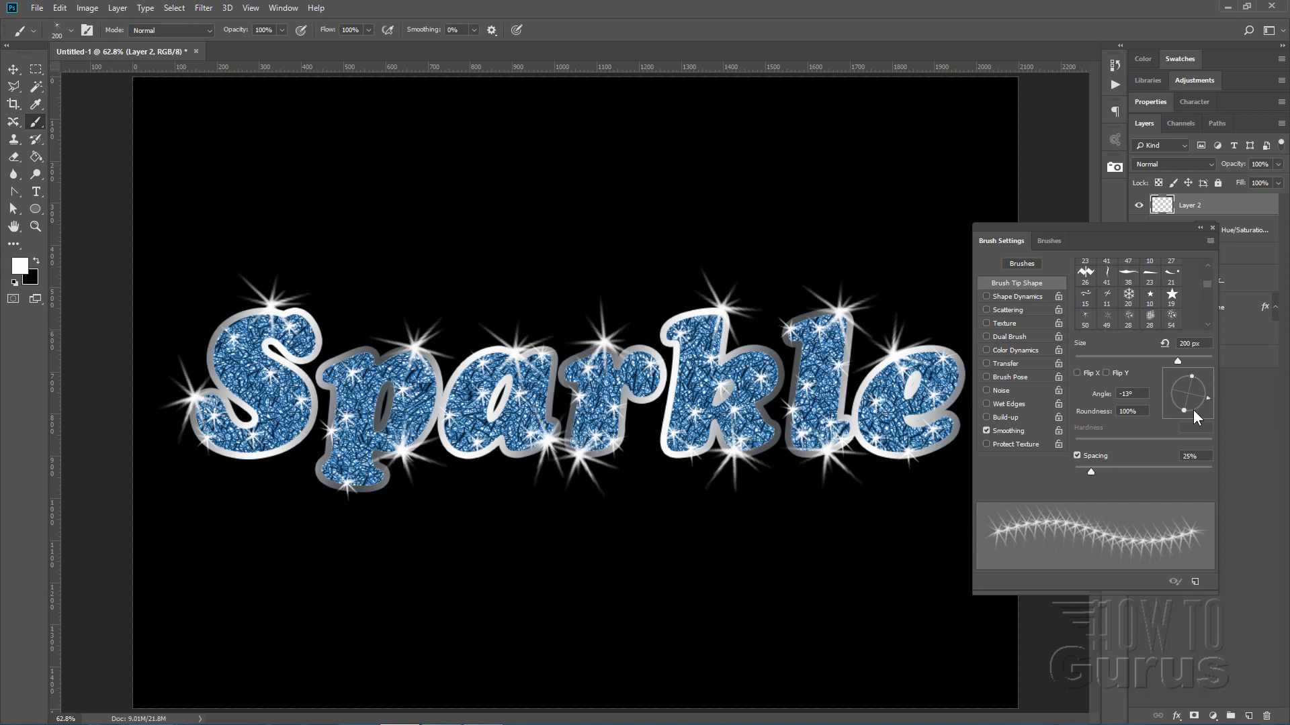
{"action": "left_click", "coordinate": [954, 440]}
{"action": "left_click", "coordinate": [954, 440]}
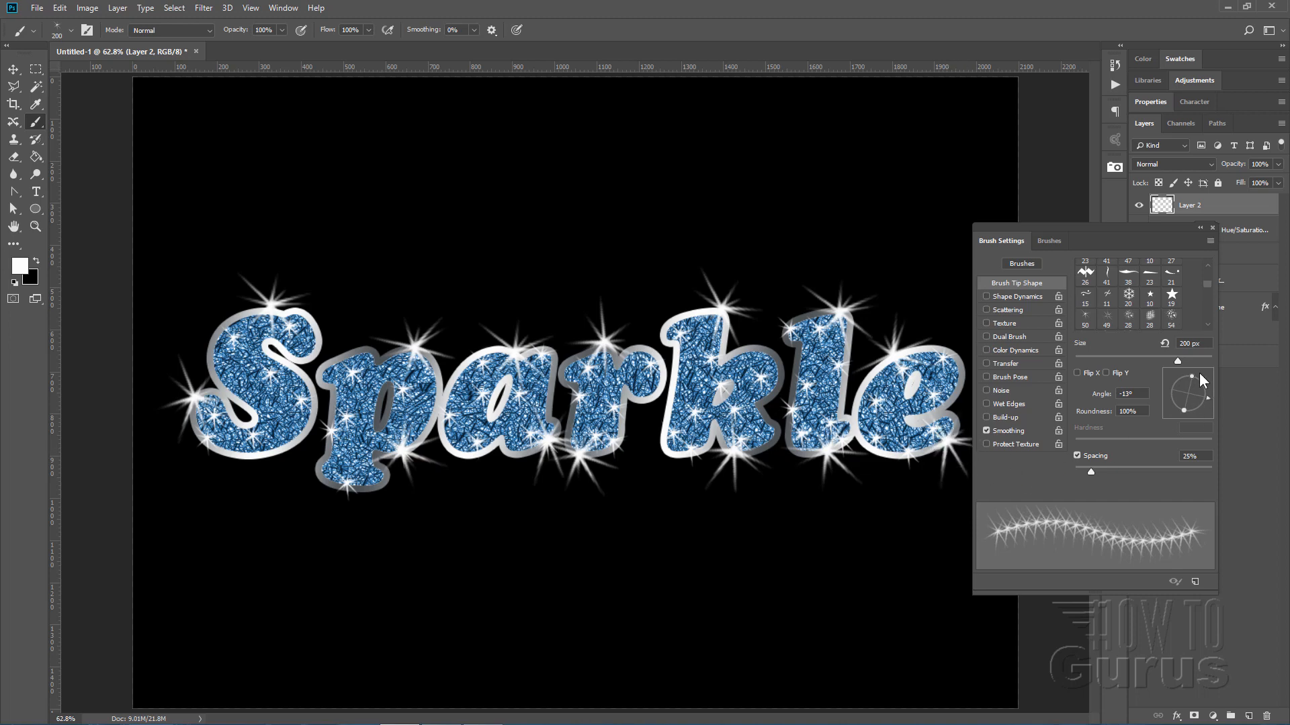
{"action": "left_click", "coordinate": [1212, 227]}
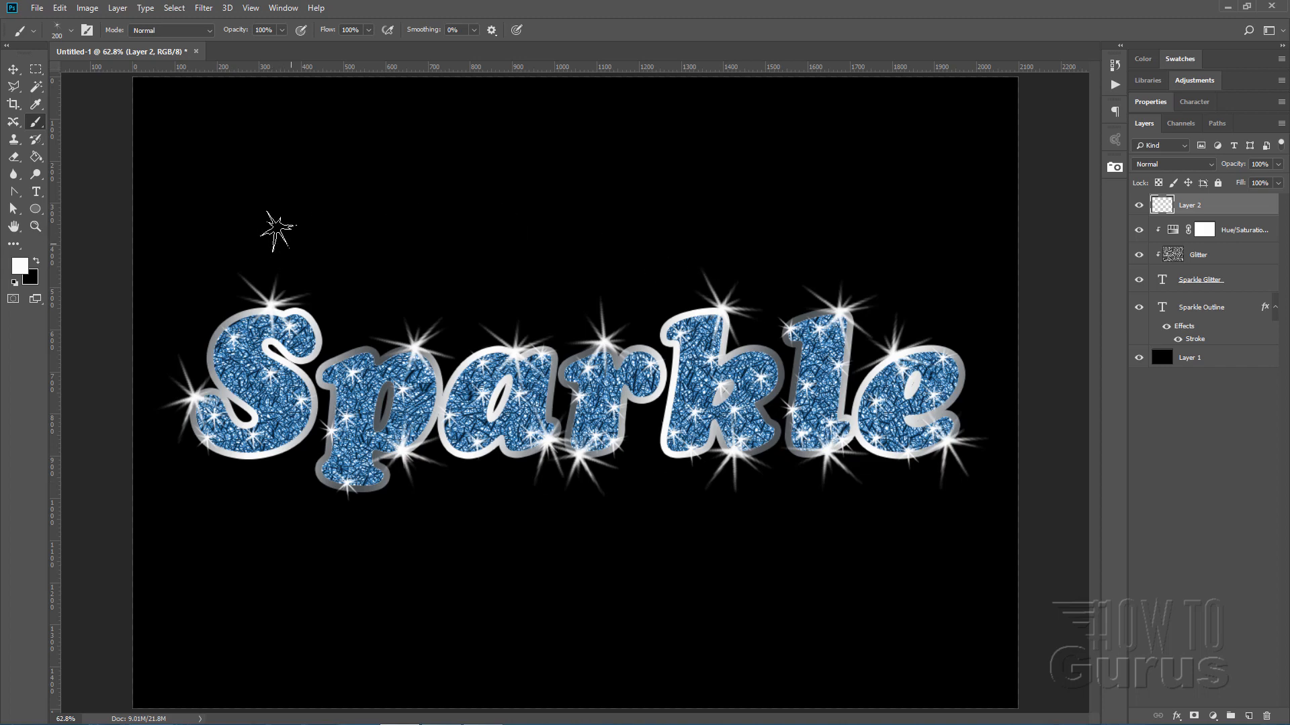
- Switch to the Move tool and duplicate the black background layer, Layer 1, within the same document
{"action": "left_click", "coordinate": [13, 69]}
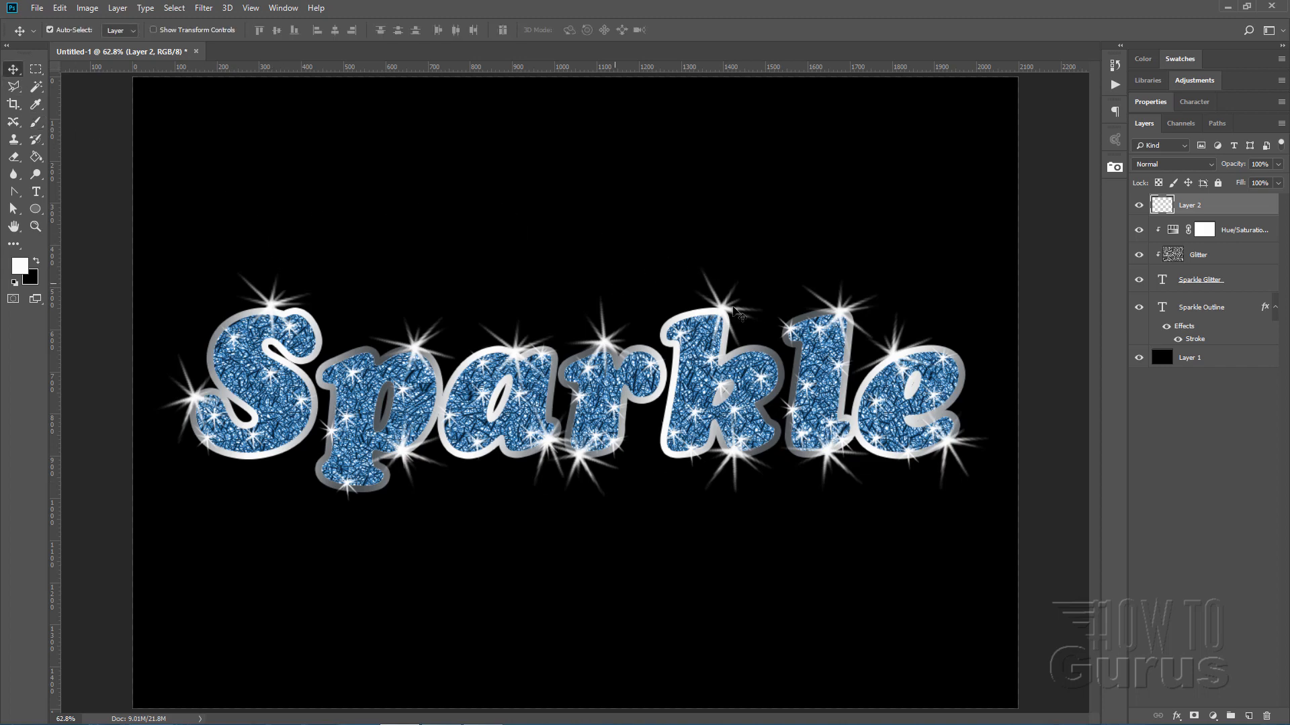
{"action": "left_click", "coordinate": [1202, 366]}
{"action": "right_click", "coordinate": [1190, 361]}
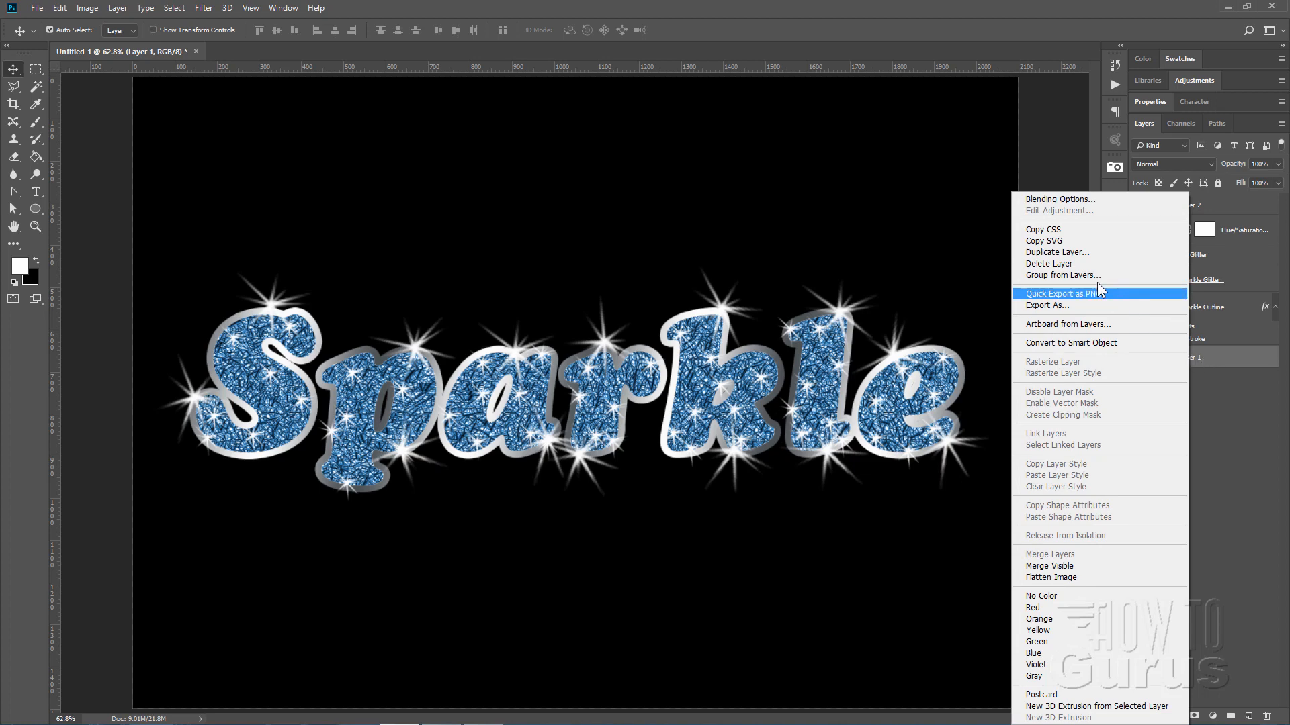
{"action": "left_click", "coordinate": [1066, 252]}
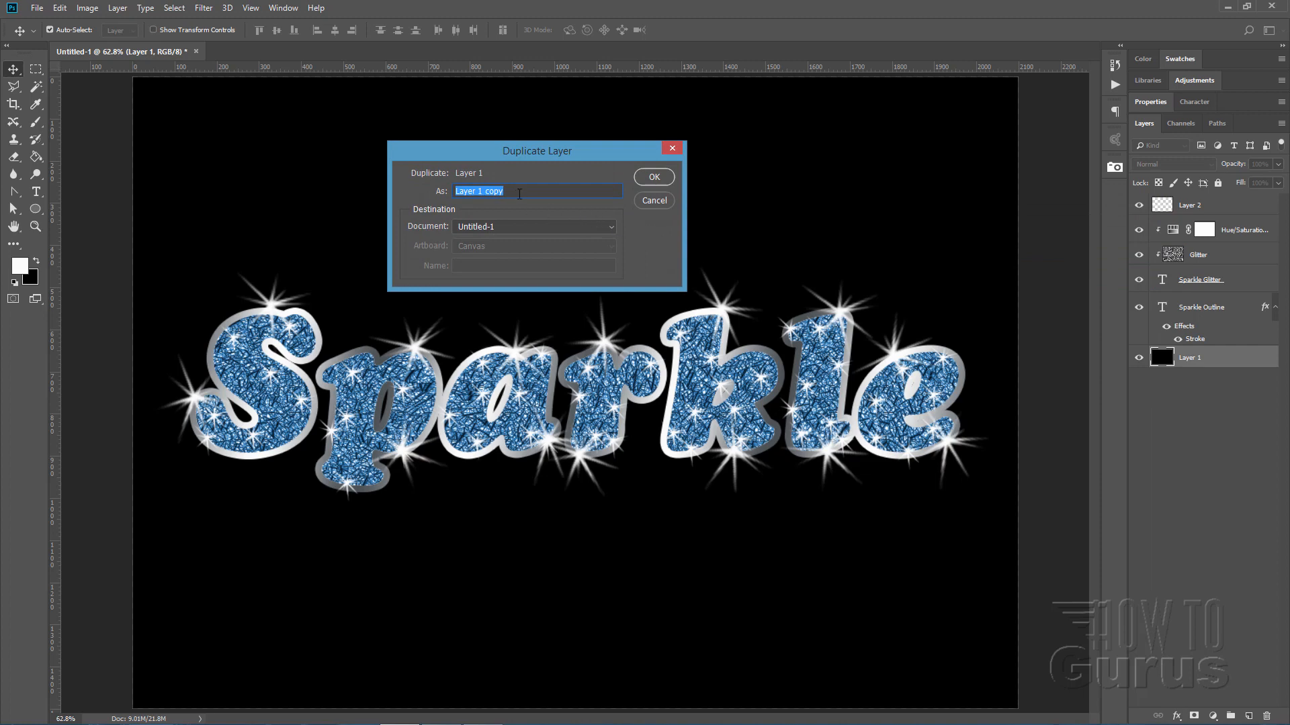
{"action": "left_click", "coordinate": [646, 180]}
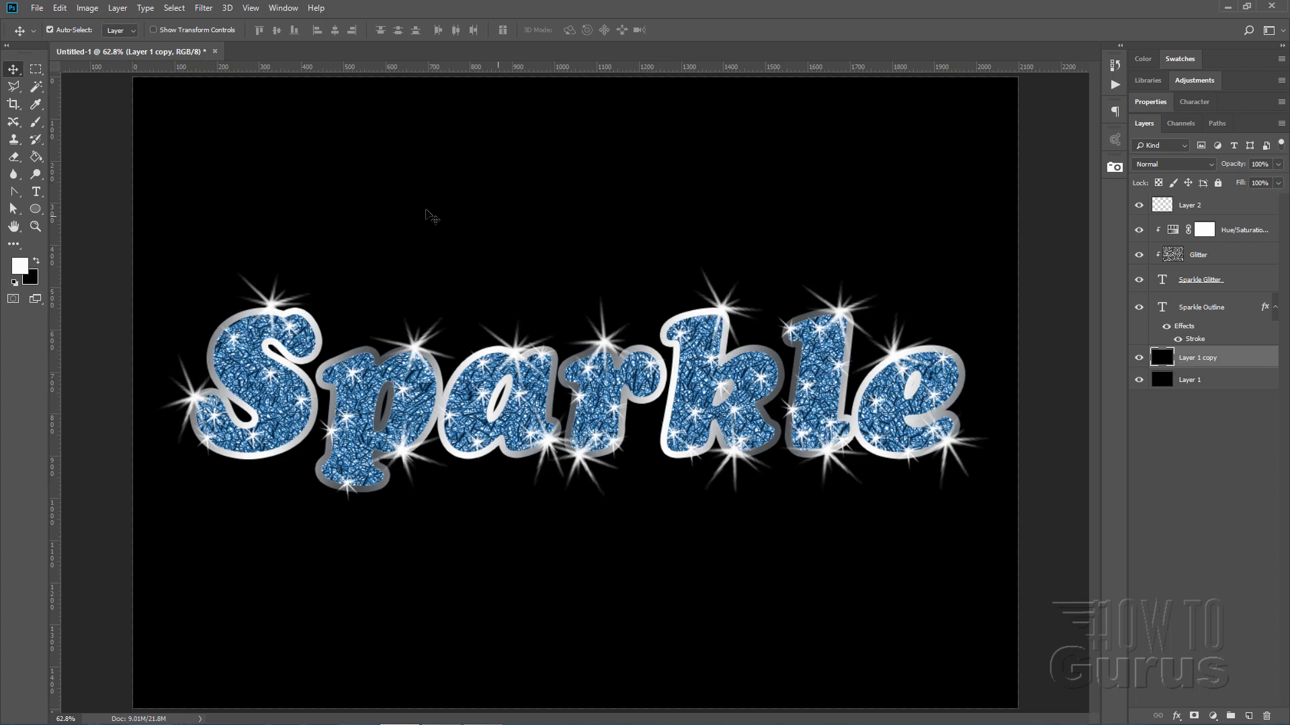
- Render a 50-300mm Zoom lens flare at 100% brightness on Layer 1 copy, centred behind the right side of the letter S
{"action": "left_click", "coordinate": [201, 8]}
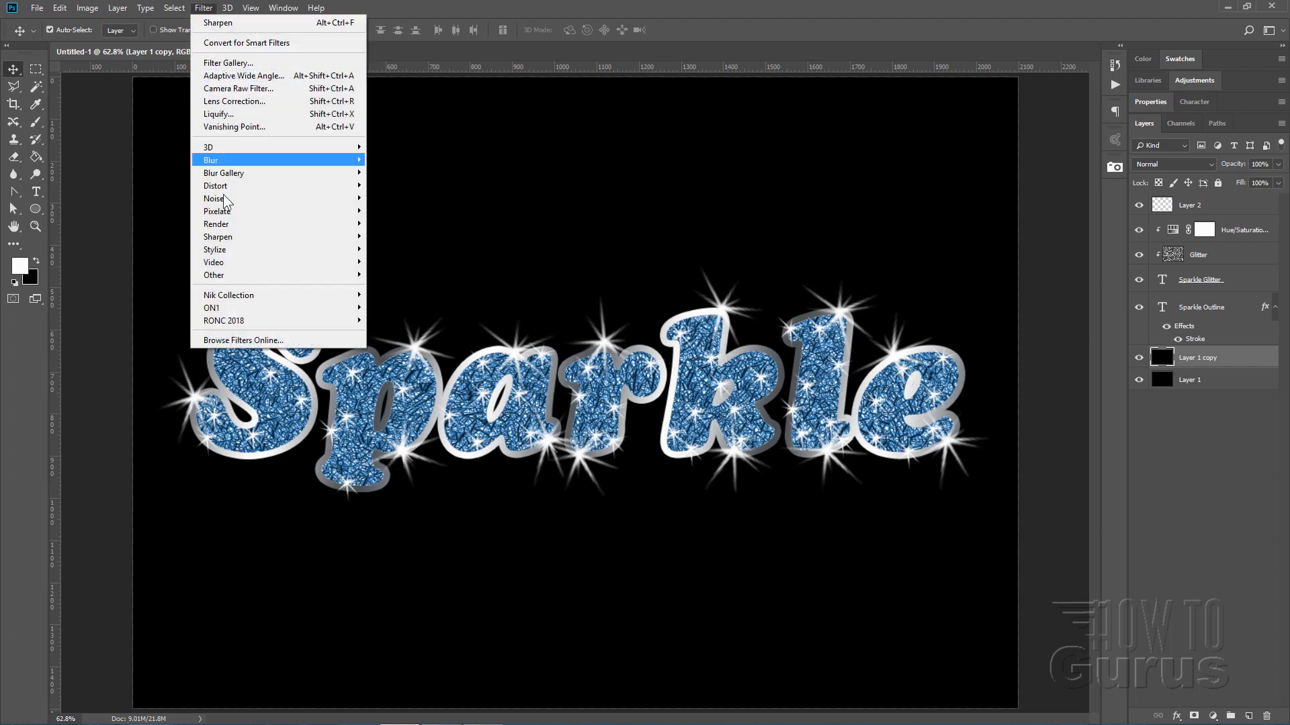
{"action": "mouse_move", "coordinate": [232, 222]}
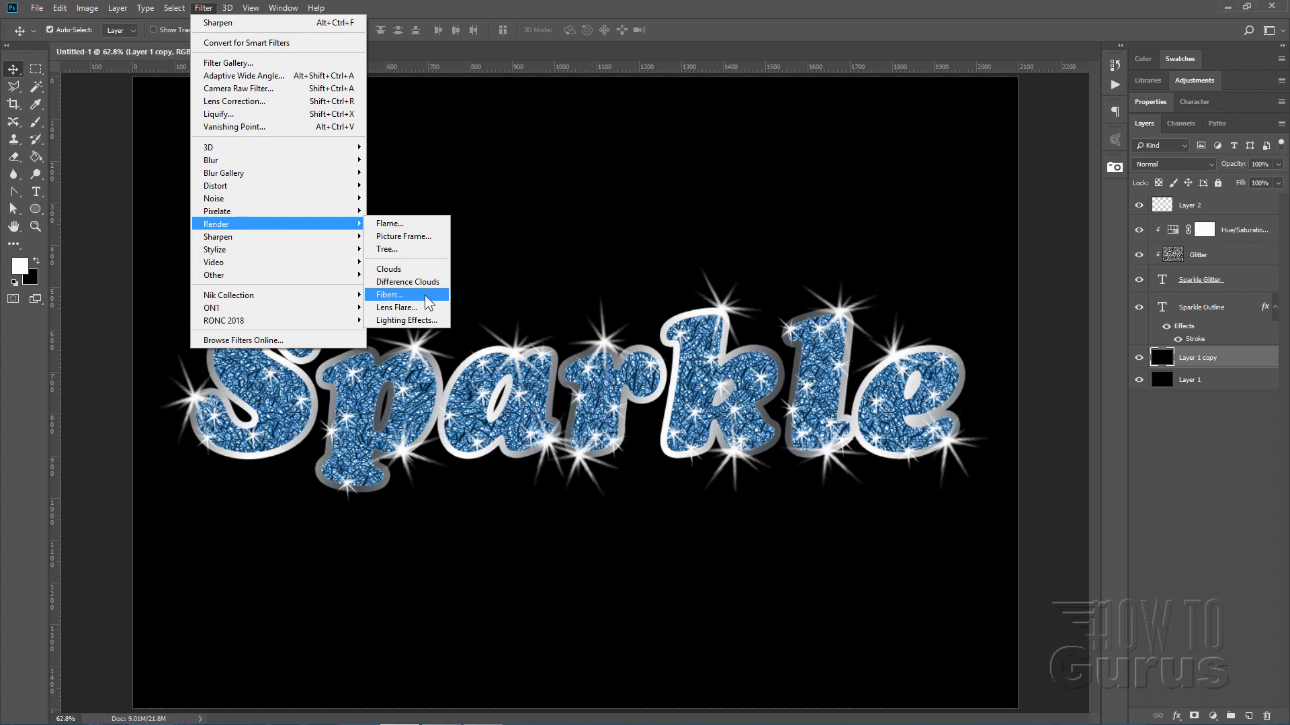
{"action": "left_click", "coordinate": [389, 307]}
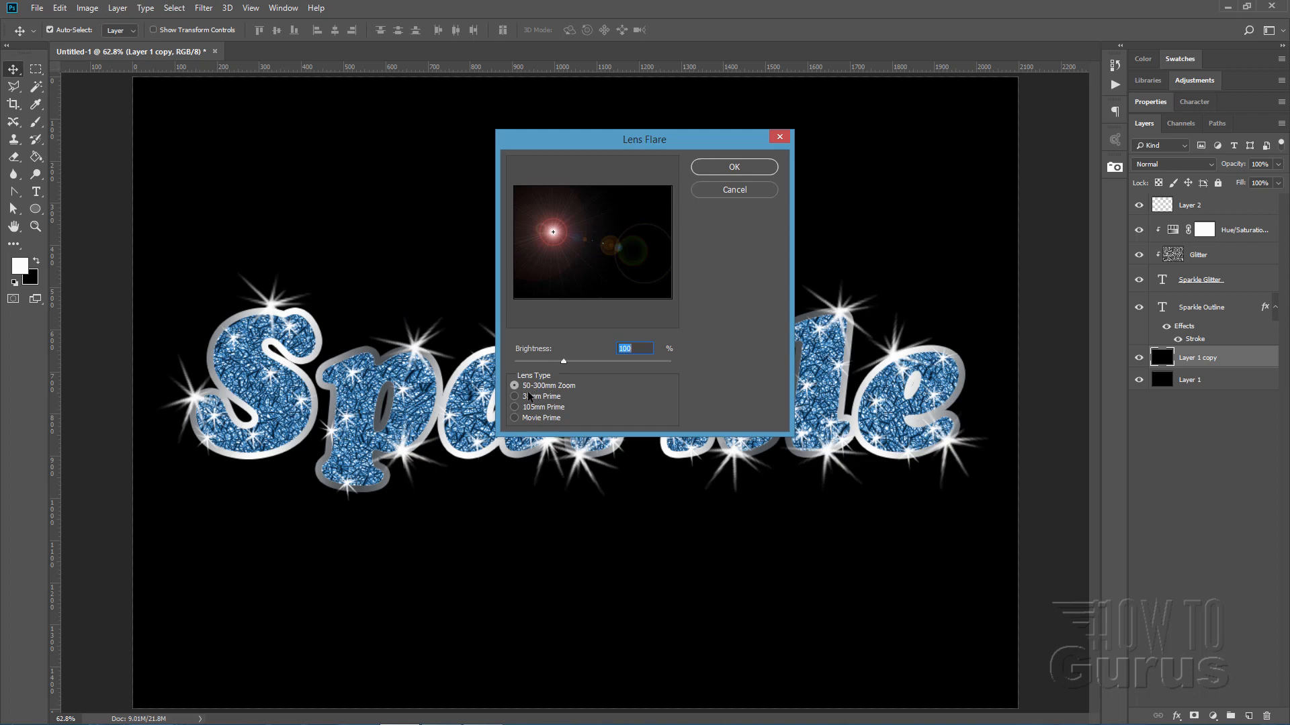
{"action": "left_click", "coordinate": [624, 346]}
{"action": "mouse_move", "coordinate": [553, 233]}
{"action": "left_mouse_down"}
{"action": "mouse_move", "coordinate": [564, 211]}
{"action": "mouse_move", "coordinate": [546, 253]}
{"action": "mouse_move", "coordinate": [559, 236]}
{"action": "mouse_move", "coordinate": [578, 243]}
{"action": "mouse_move", "coordinate": [531, 245]}
{"action": "mouse_move", "coordinate": [544, 242]}
{"action": "left_mouse_up"}
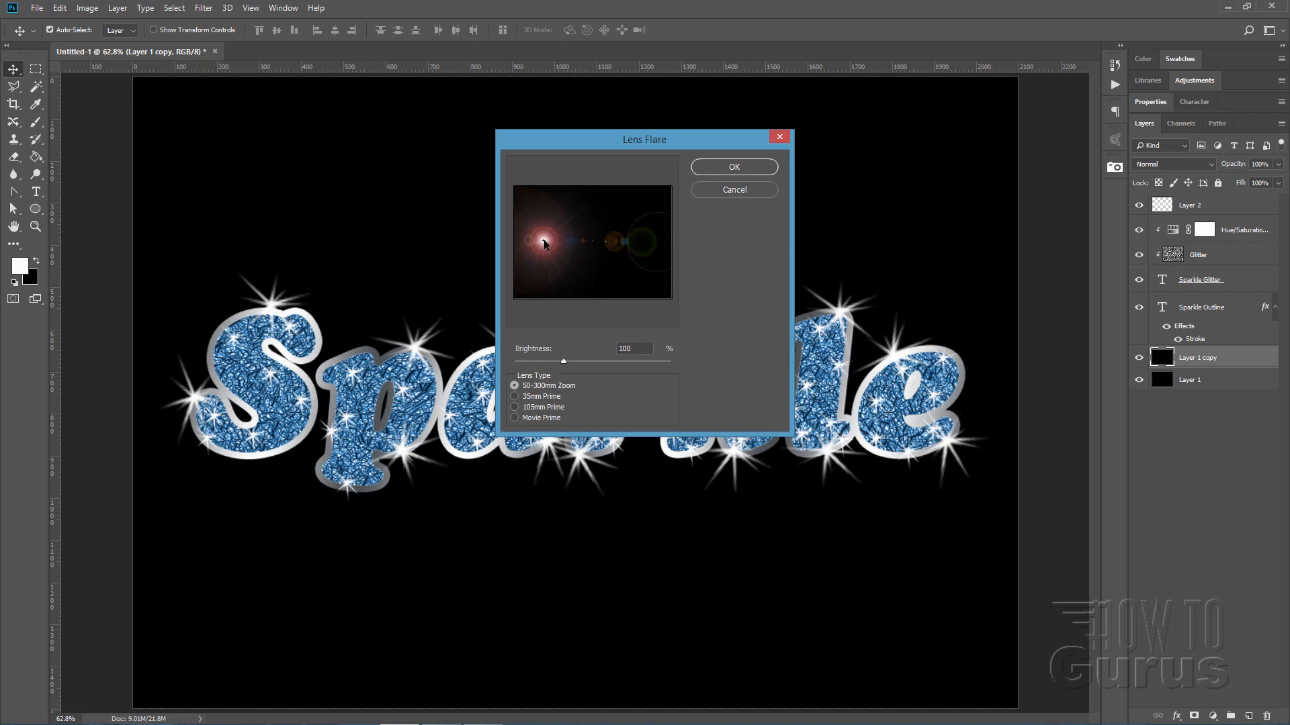
{"action": "left_click_drag", "start_coordinate": [543, 241], "coordinate": [543, 238]}
{"action": "left_click", "coordinate": [733, 167]}
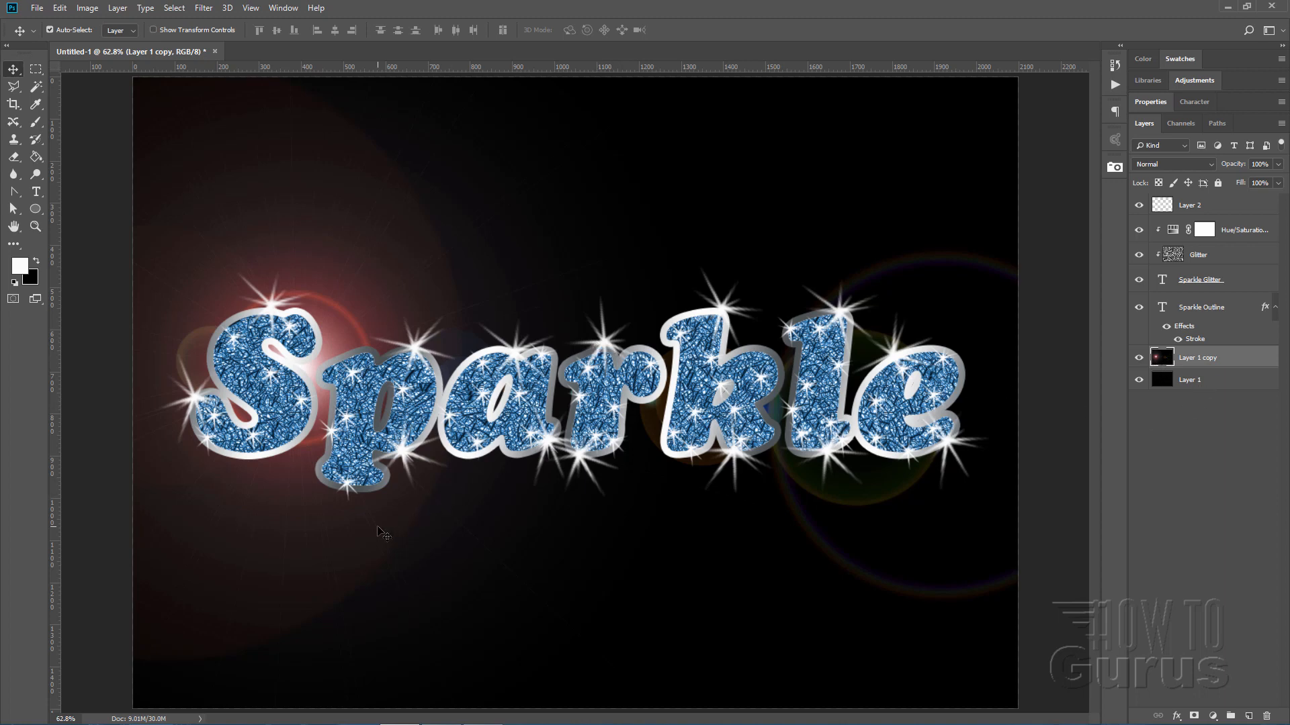
- Shift the lens flare layer slightly right and up, and scale it to about 103% so it covers the whole canvas
{"action": "left_click_drag", "start_coordinate": [385, 530], "coordinate": [392, 522]}
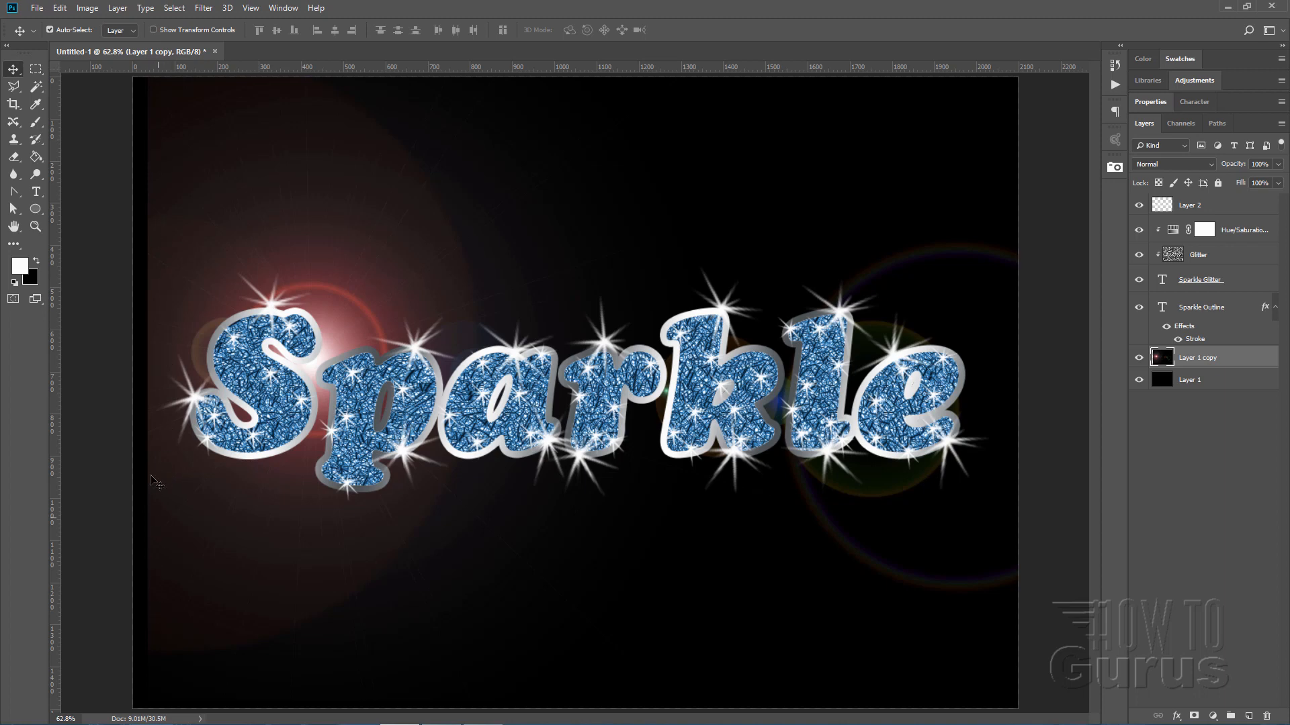
{"action": "left_click", "coordinate": [36, 227]}
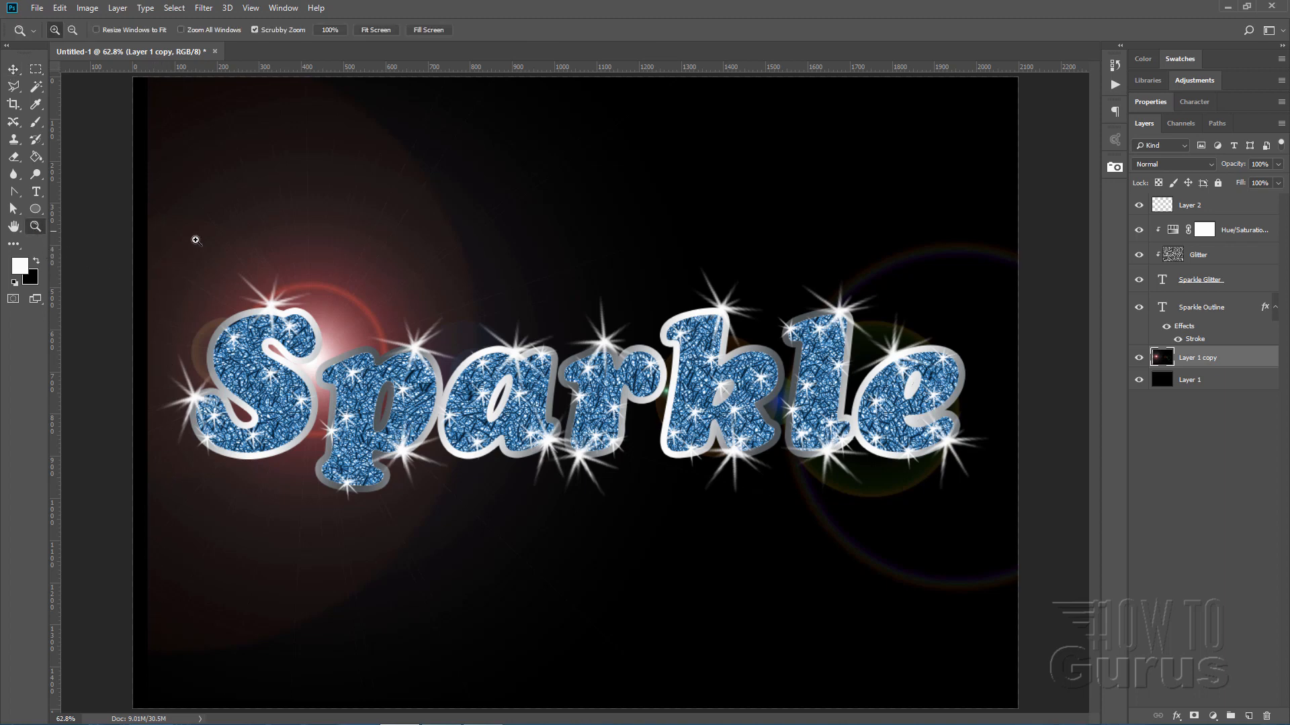
{"action": "left_click", "coordinate": [300, 274], "text": "alt"}
{"action": "left_click", "coordinate": [301, 274], "text": "alt"}
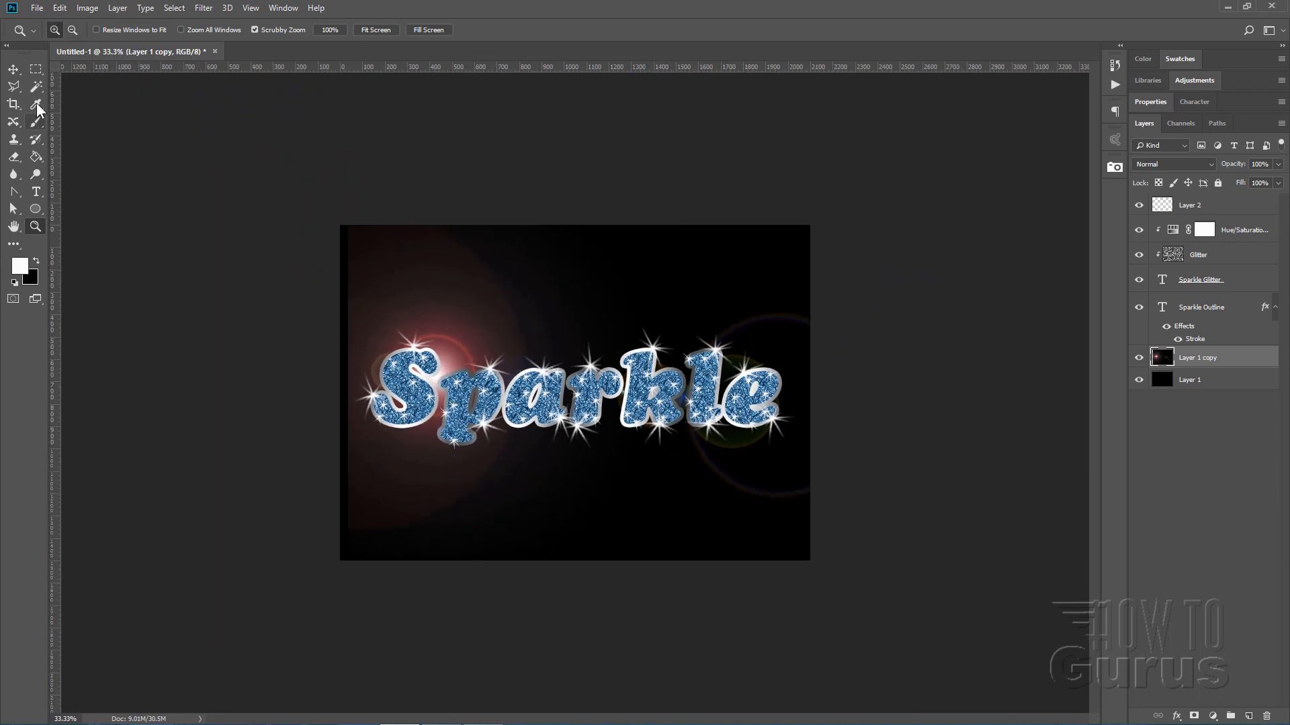
{"action": "left_click", "coordinate": [13, 69]}
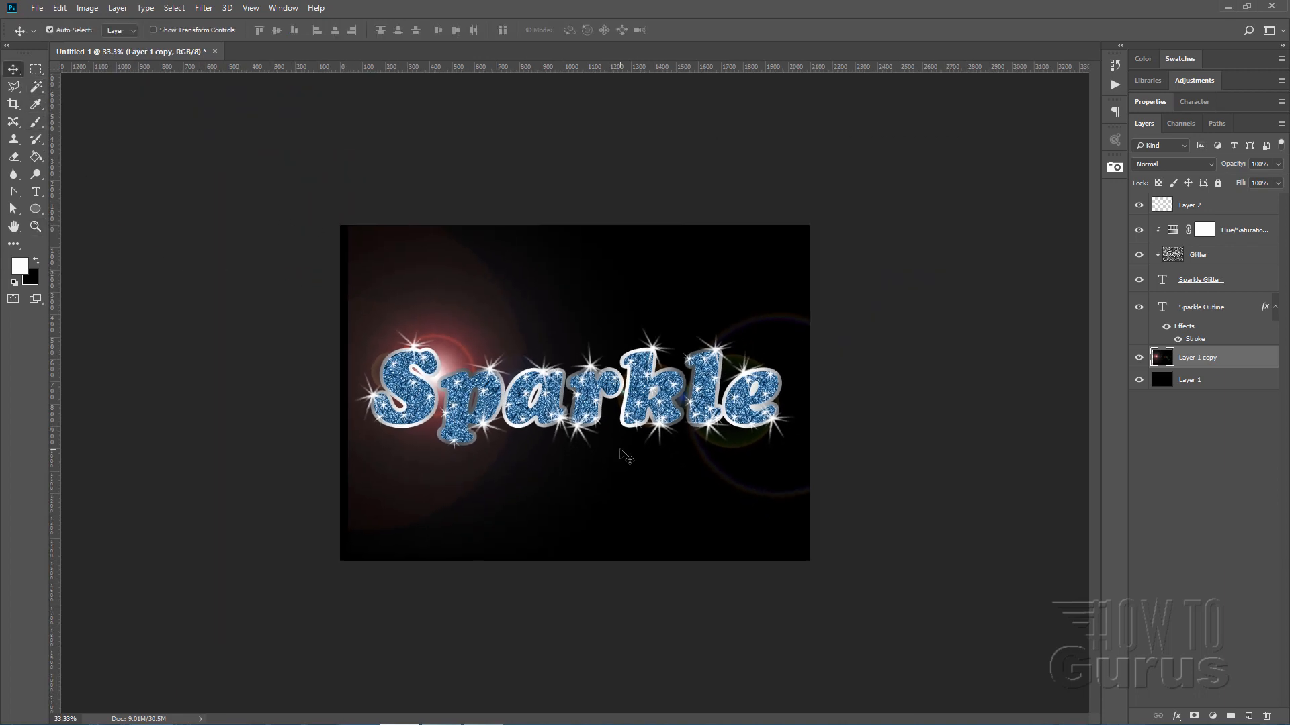
{"action": "key", "text": "ctrl+t"}
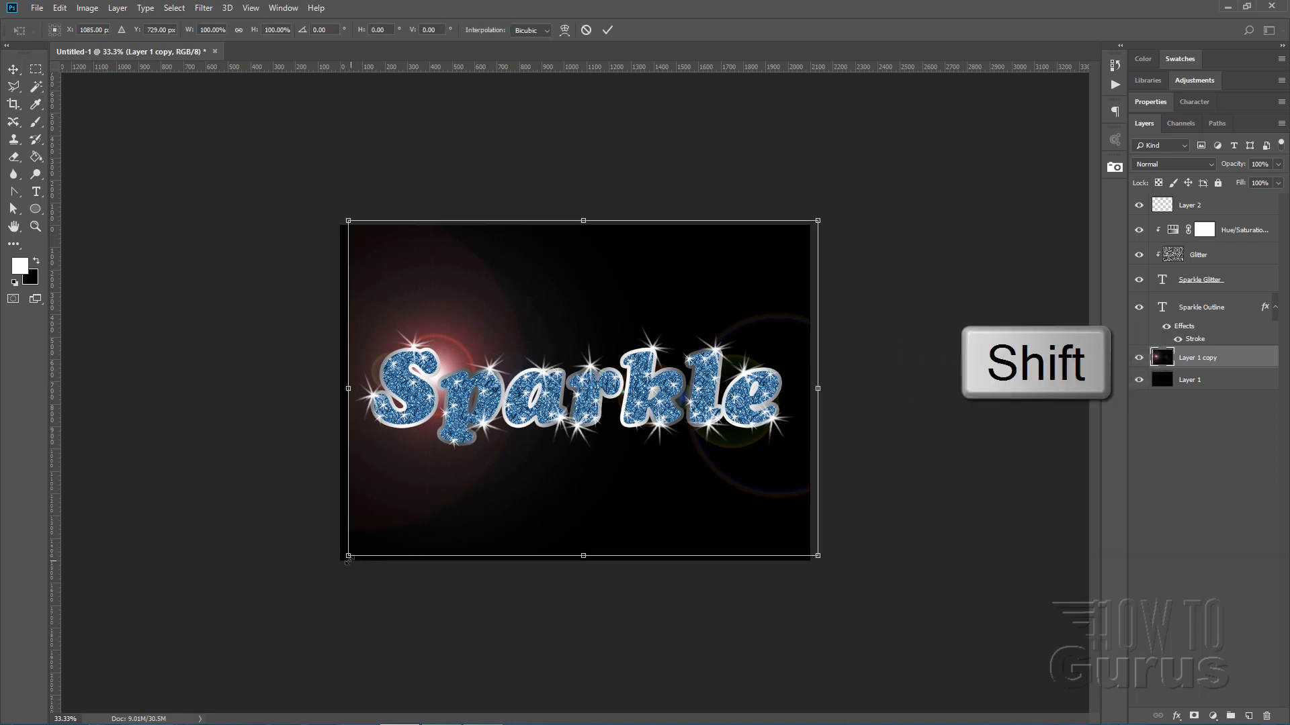
{"action": "left_click_drag", "start_coordinate": [343, 559], "coordinate": [336, 571]}
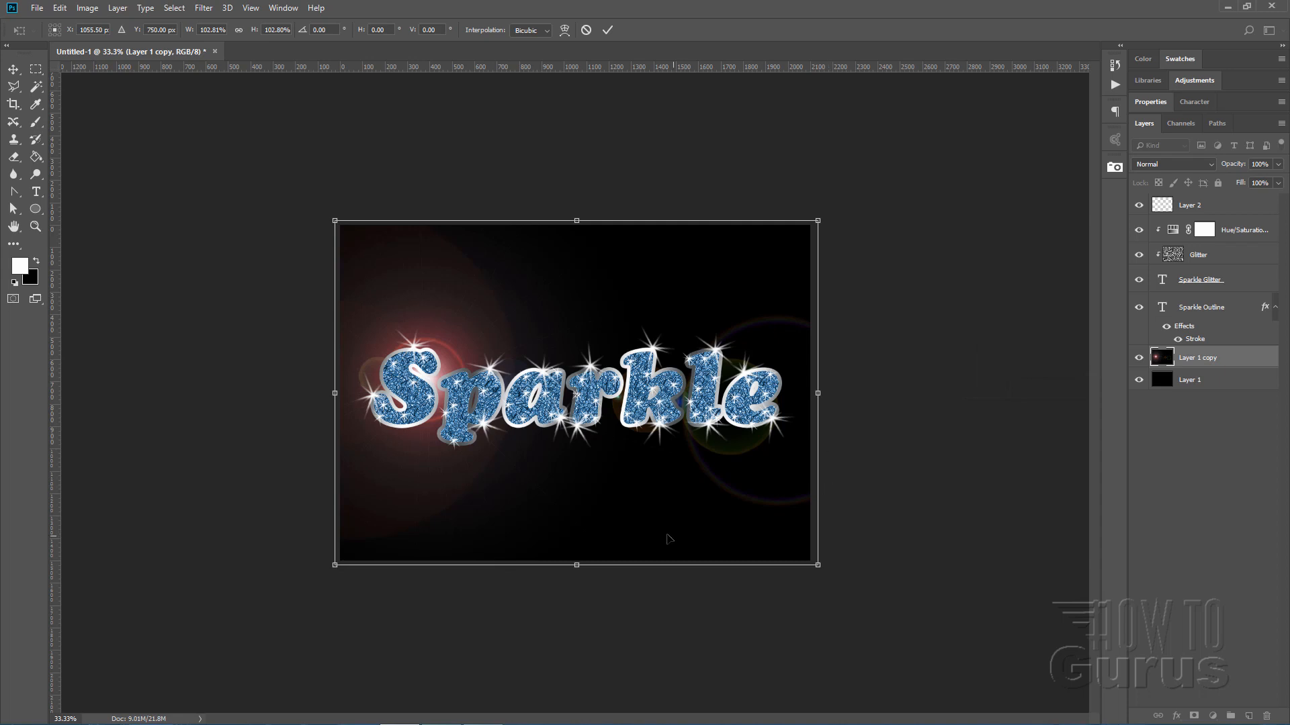
{"action": "left_click", "coordinate": [608, 29]}
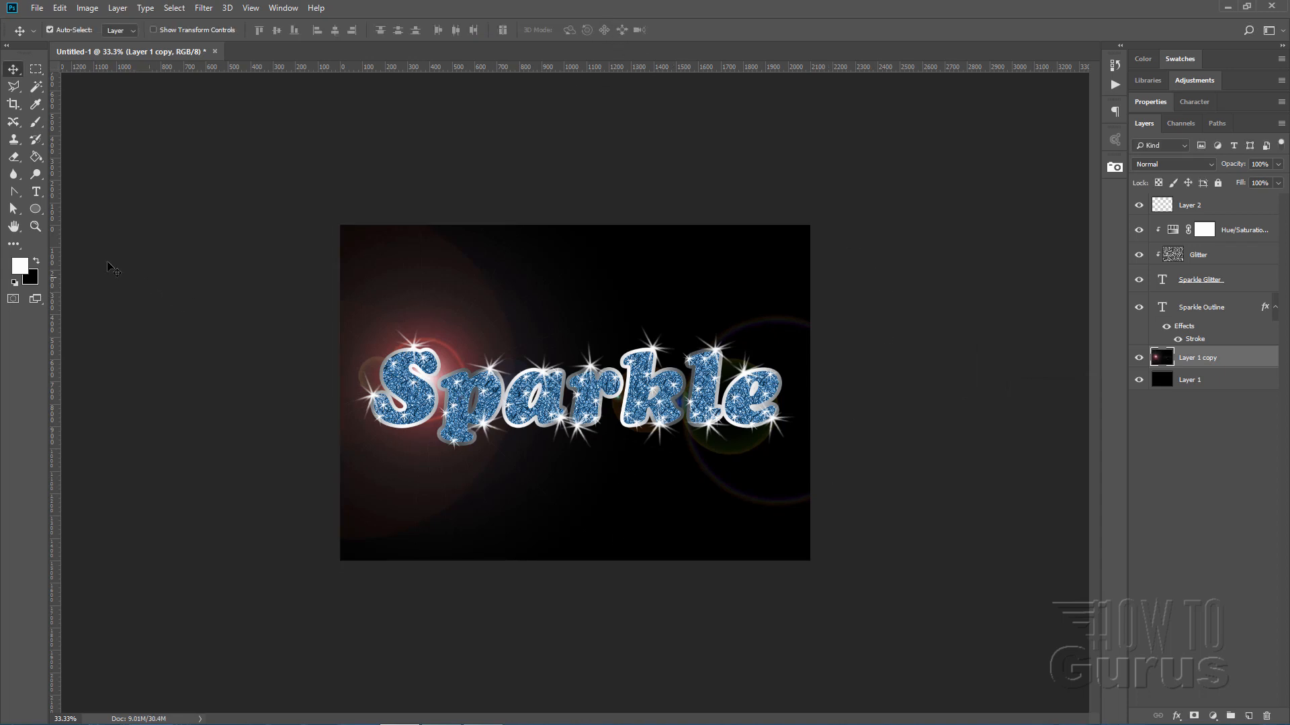
- Add a Hue/Saturation adjustment layer above the lens flare layer, clipped to that layer
{"action": "left_click", "coordinate": [36, 228]}
{"action": "left_click", "coordinate": [376, 30]}
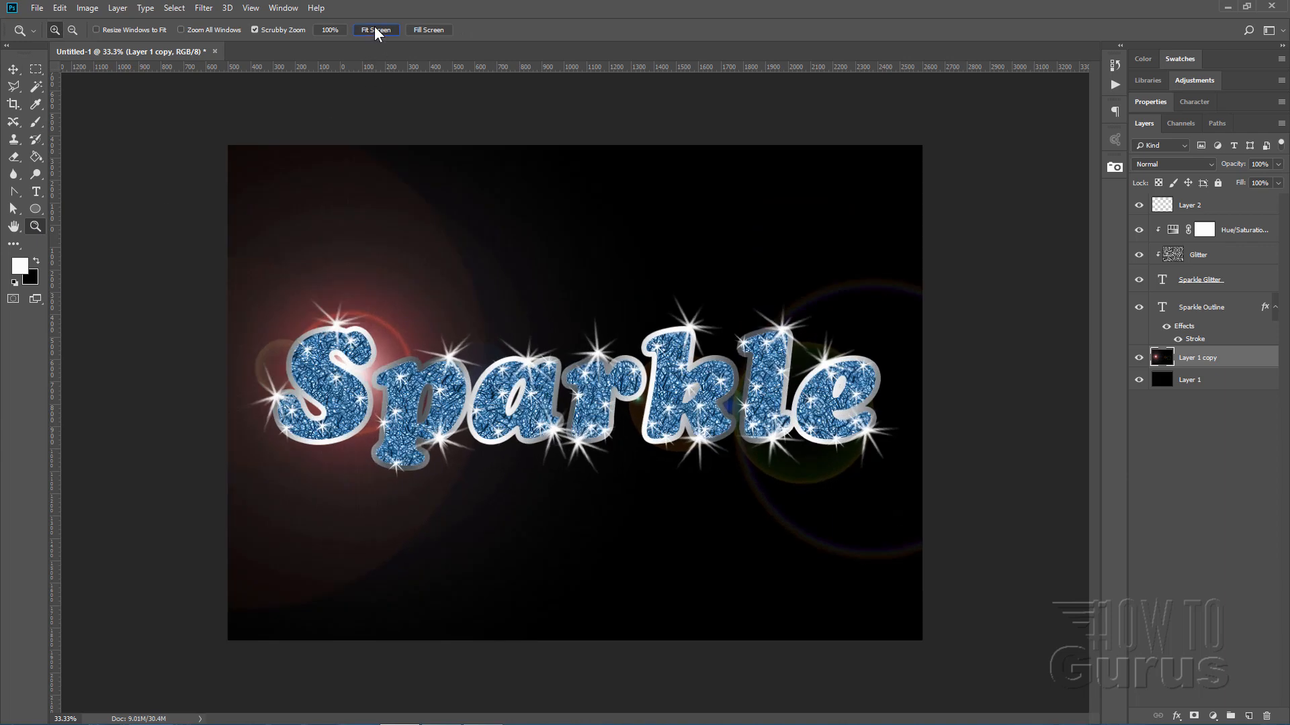
{"action": "left_click", "coordinate": [14, 70]}
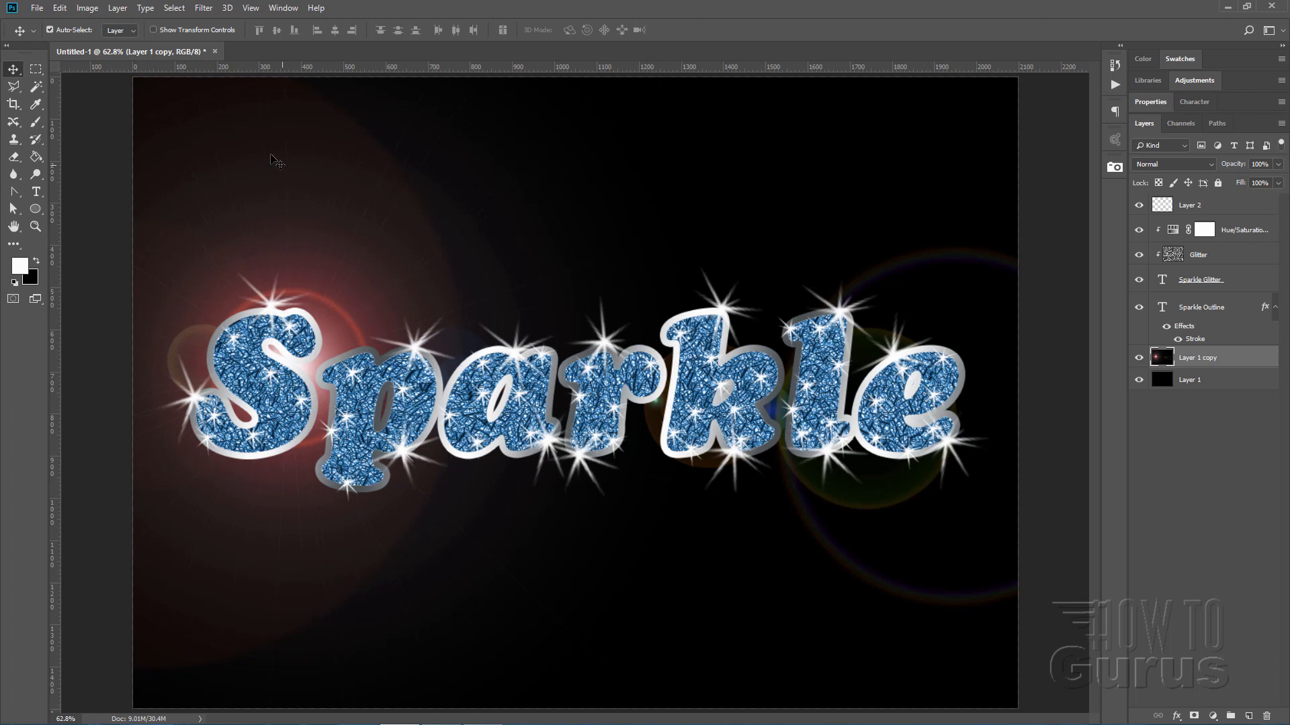
{"action": "left_click", "coordinate": [117, 8]}
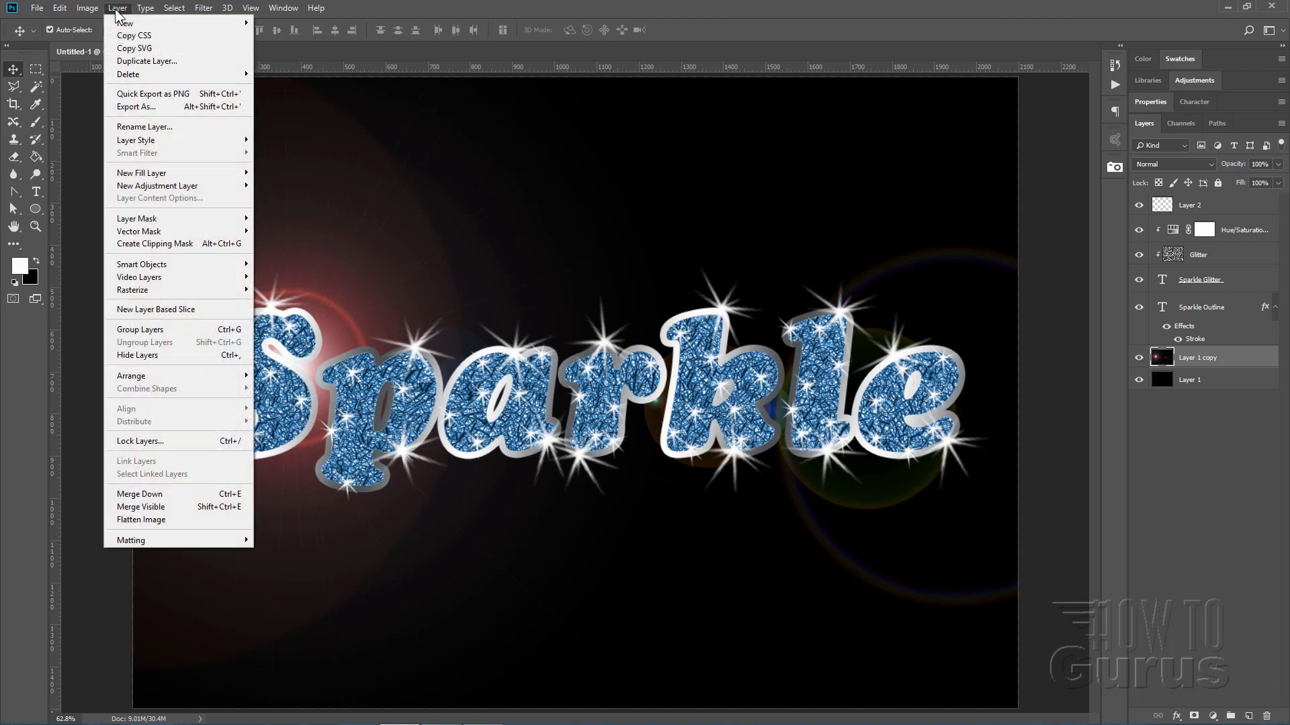
{"action": "mouse_move", "coordinate": [161, 184]}
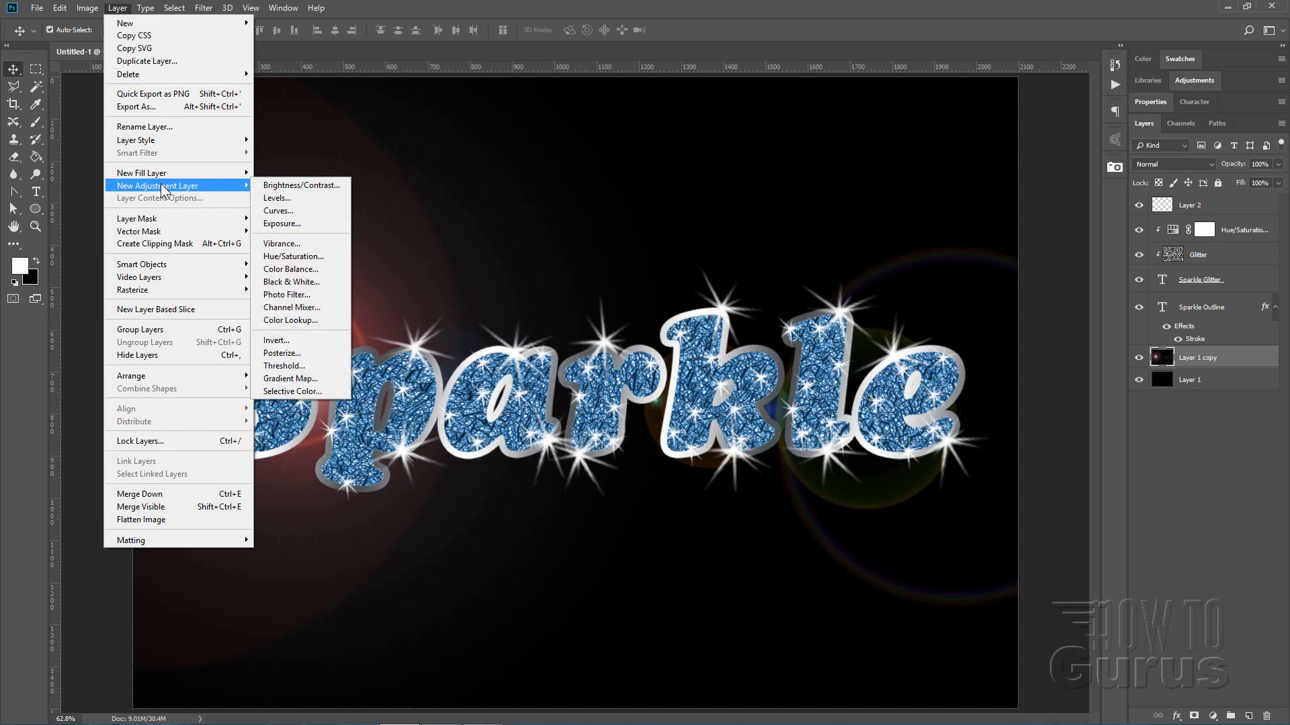
{"action": "left_click", "coordinate": [308, 256]}
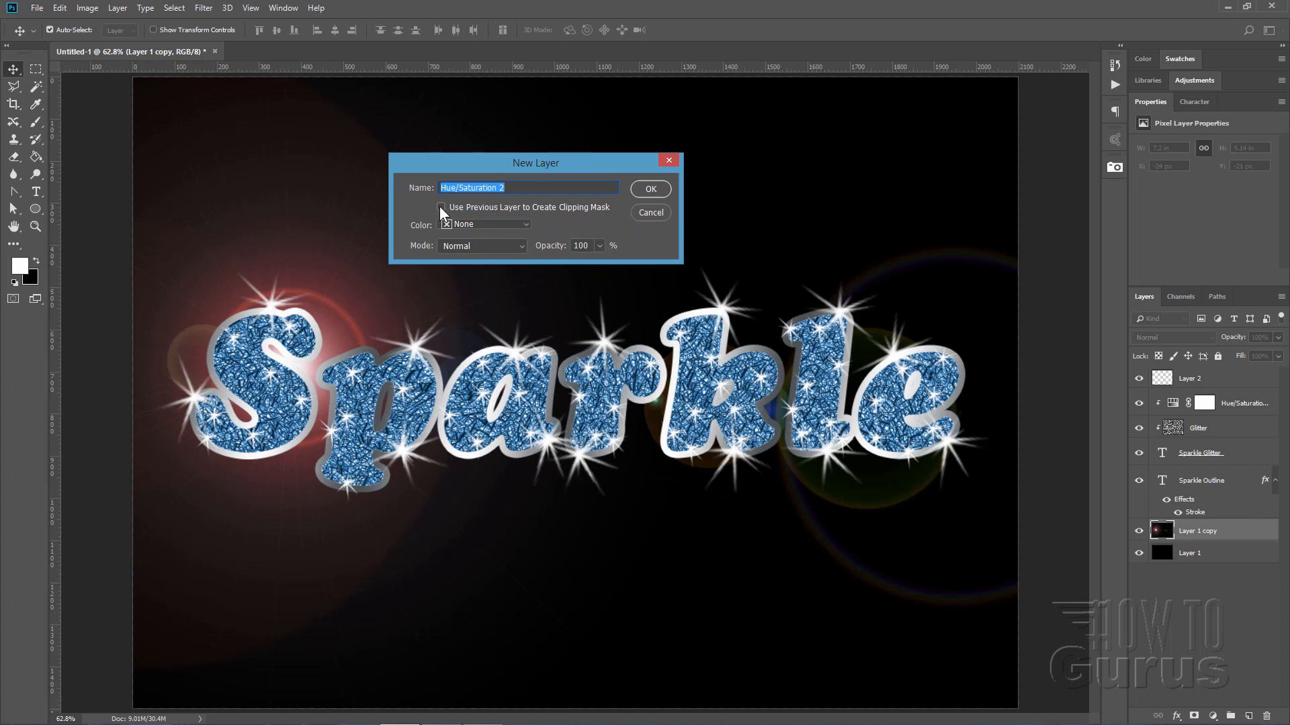
{"action": "left_click", "coordinate": [441, 207]}
{"action": "left_click", "coordinate": [649, 189]}
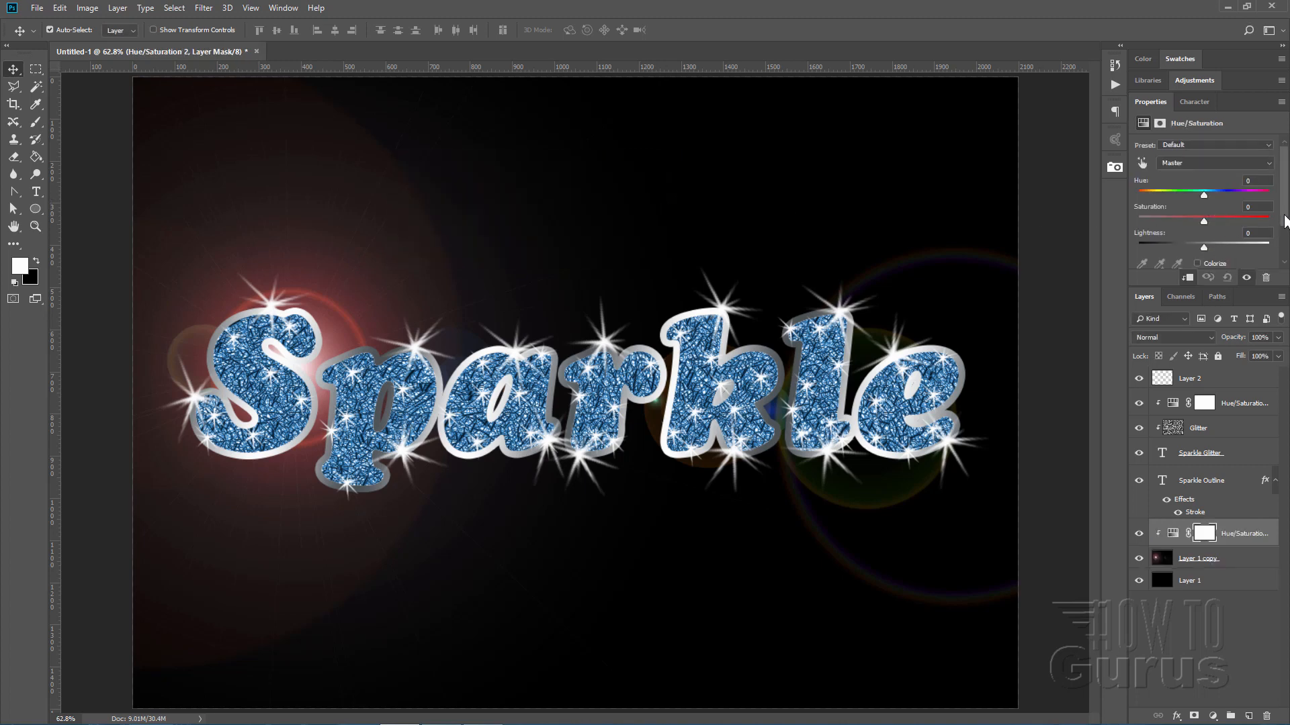
- Colorize the lens flare with hue 193 and saturation 54, and collapse the adjustment settings
{"action": "scroll", "coordinate": [1284, 222], "scroll_direction": "down", "scroll_amount": 1}
{"action": "left_click", "coordinate": [1197, 245]}
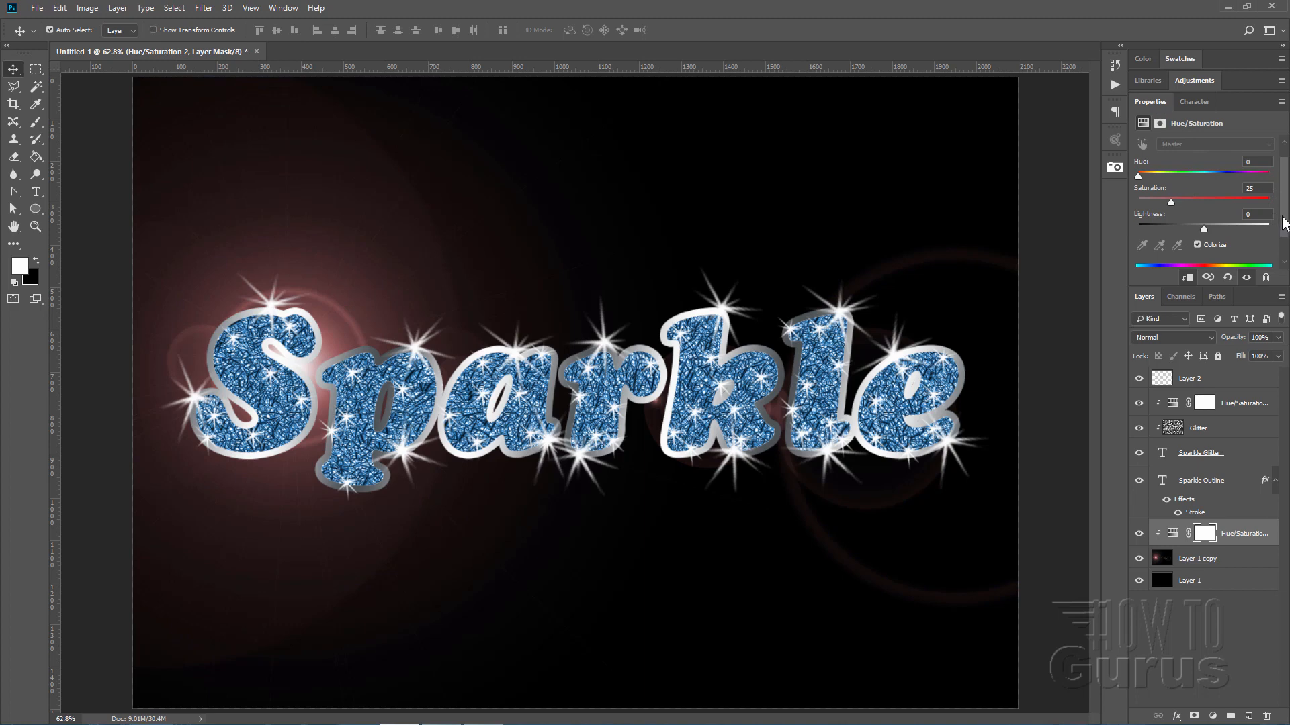
{"action": "scroll", "coordinate": [1284, 224], "scroll_direction": "up", "scroll_amount": 1}
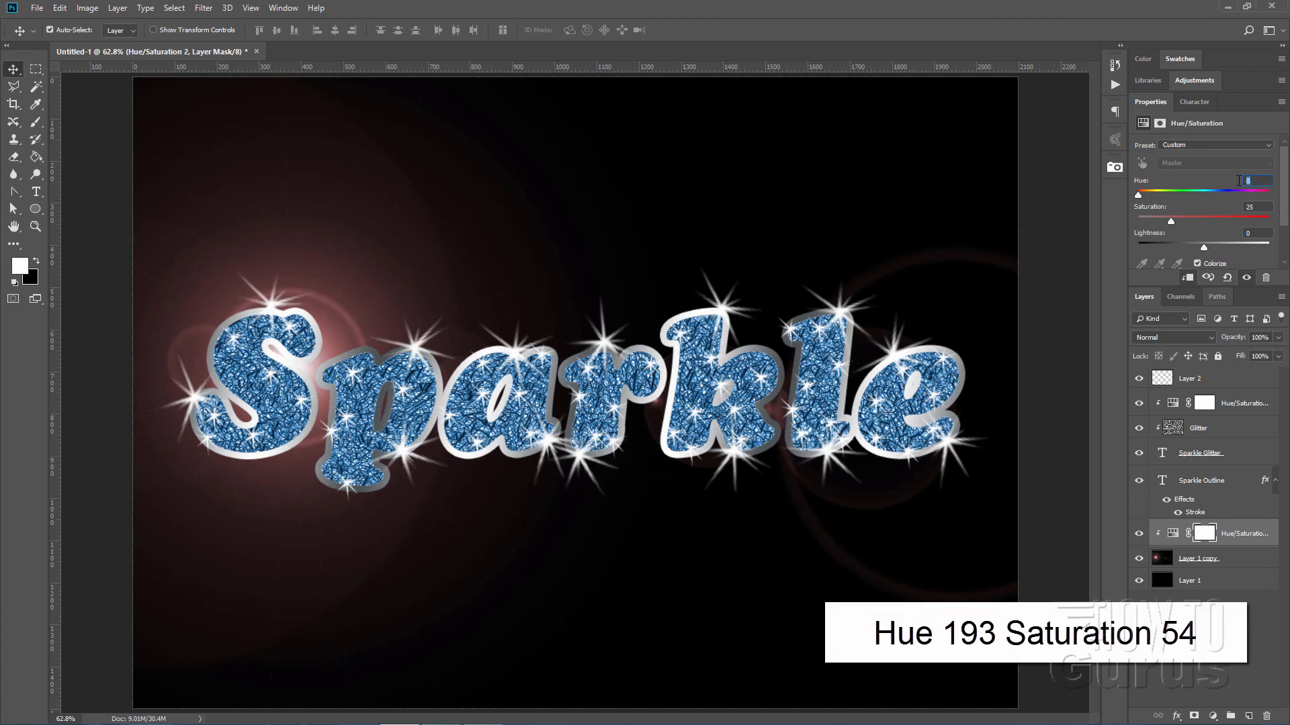
{"action": "type", "text": "93"}
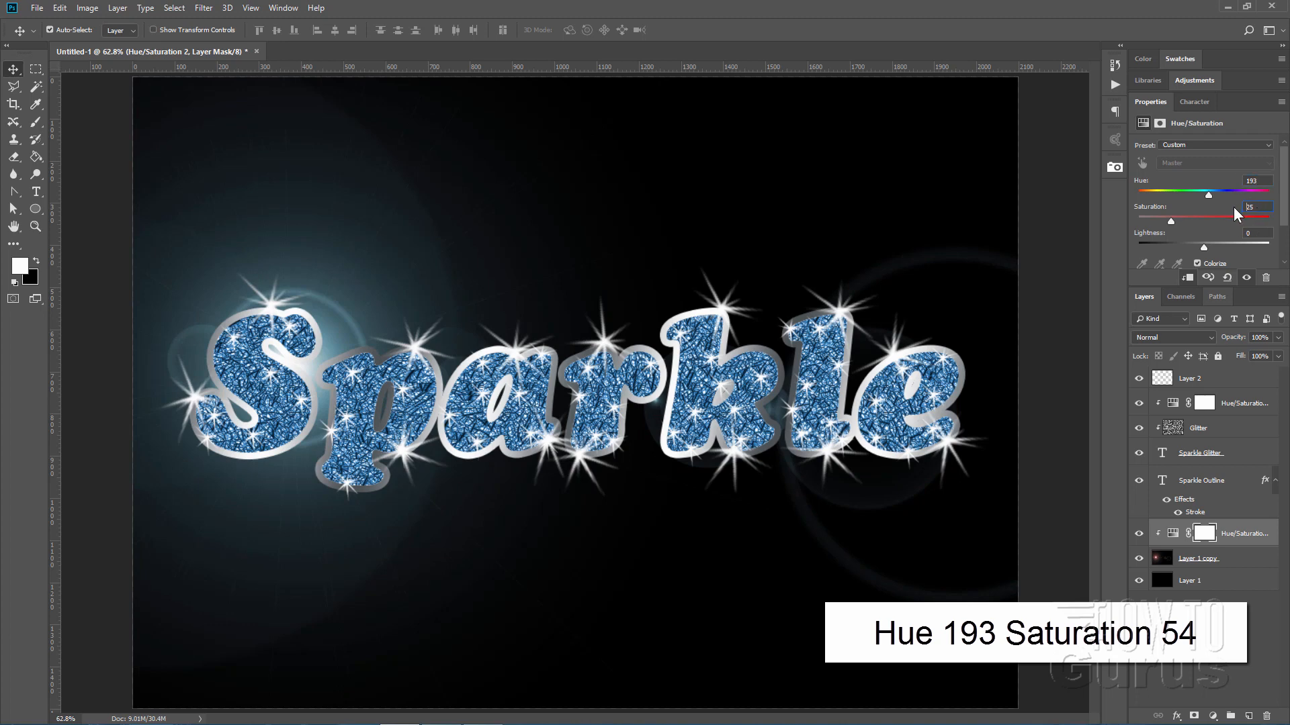
{"action": "left_click", "coordinate": [1248, 208]}
{"action": "double_click", "coordinate": [1242, 207]}
{"action": "type", "text": "54"}
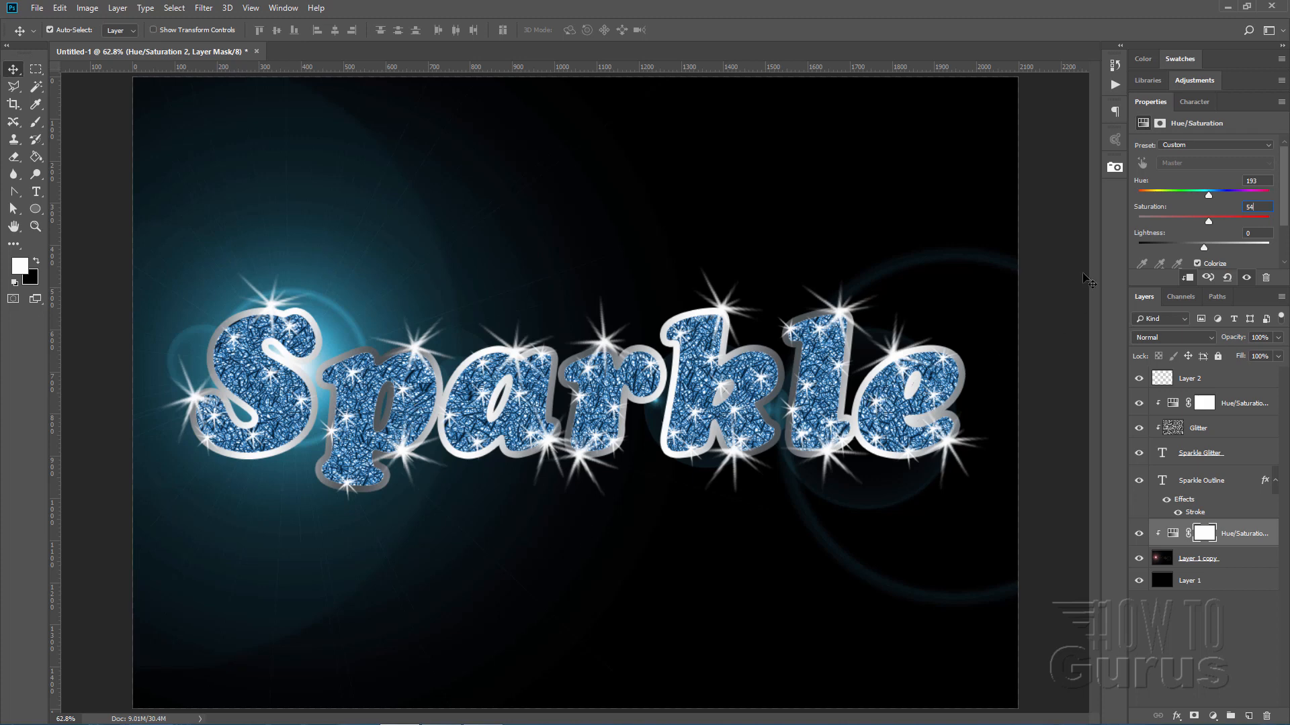
{"action": "double_click", "coordinate": [1151, 104]}
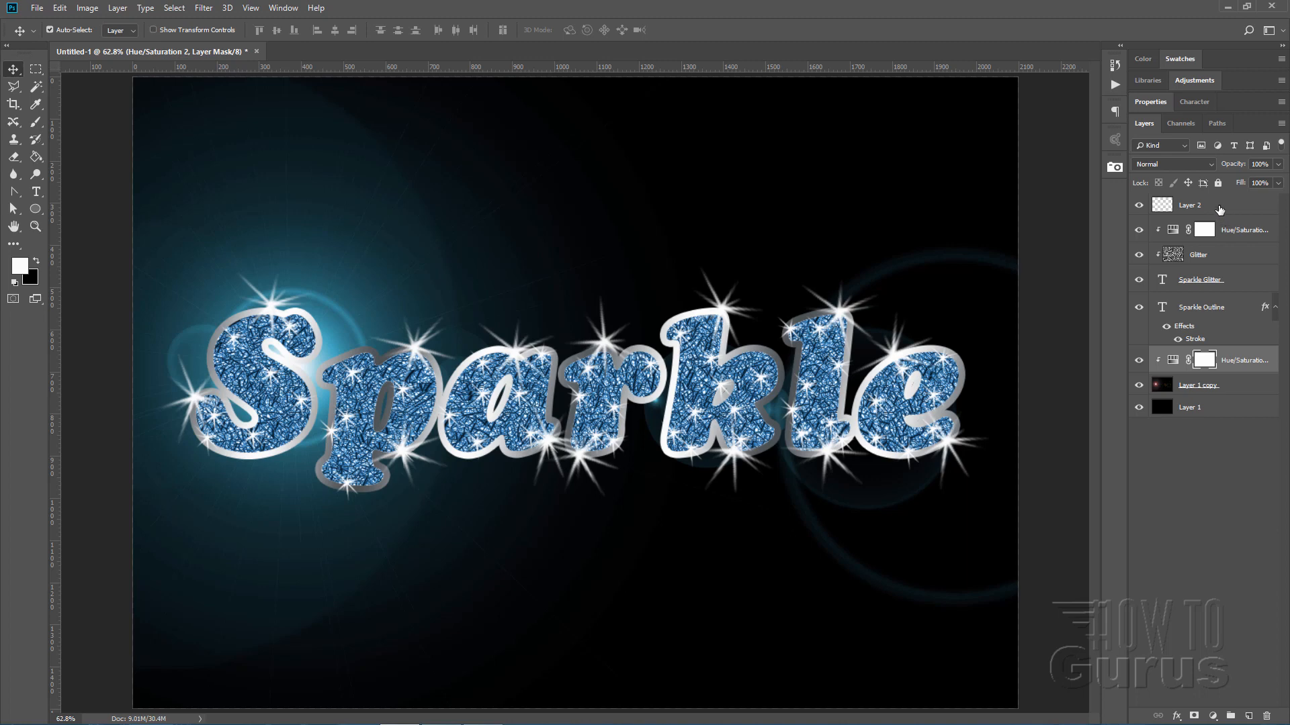
- Rename the starburst layer, Layer 2, as Highlights
{"action": "left_click", "coordinate": [1219, 209]}
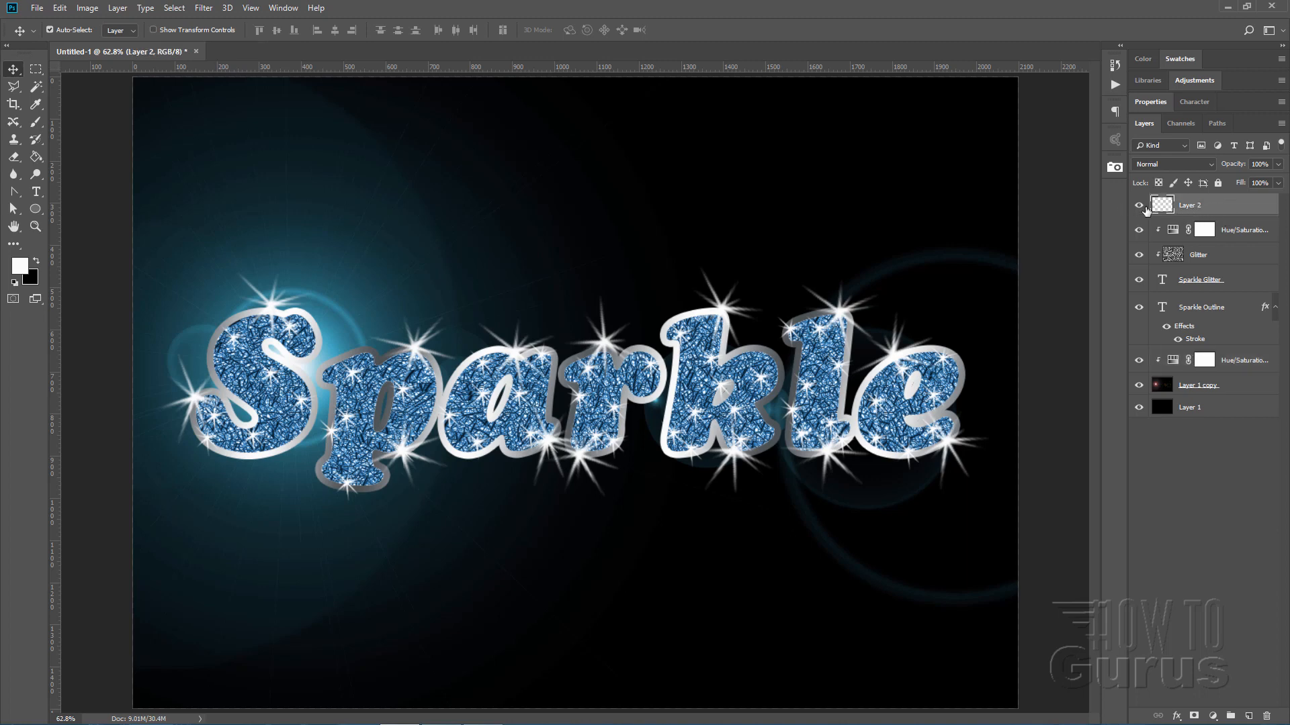
{"action": "double_click", "coordinate": [1190, 205]}
{"action": "type", "text": "Highlights"}
{"action": "left_click", "coordinate": [1241, 208]}
- Add an unclipped Levels adjustment layer above Highlights, set the midtones to 1.17, lower the white point slightly, and collapse the settings
{"action": "left_click", "coordinate": [126, 10]}
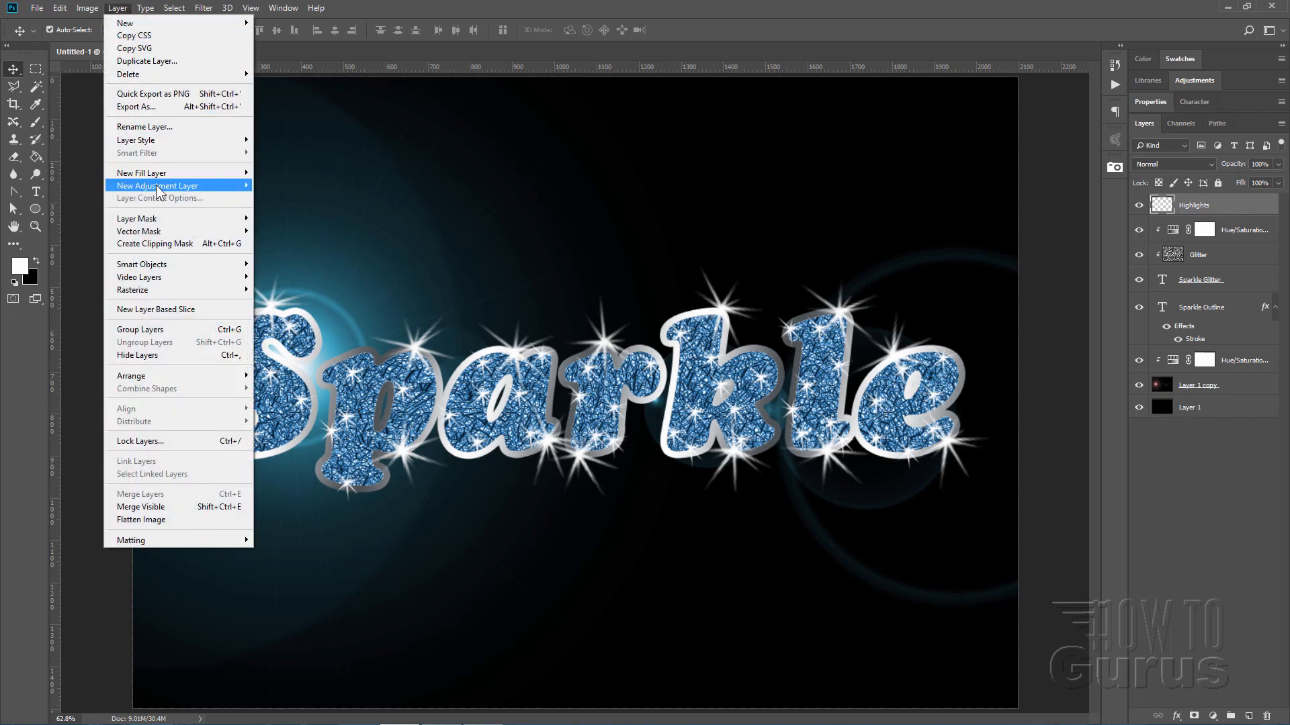
{"action": "mouse_move", "coordinate": [181, 186]}
{"action": "left_click", "coordinate": [276, 198]}
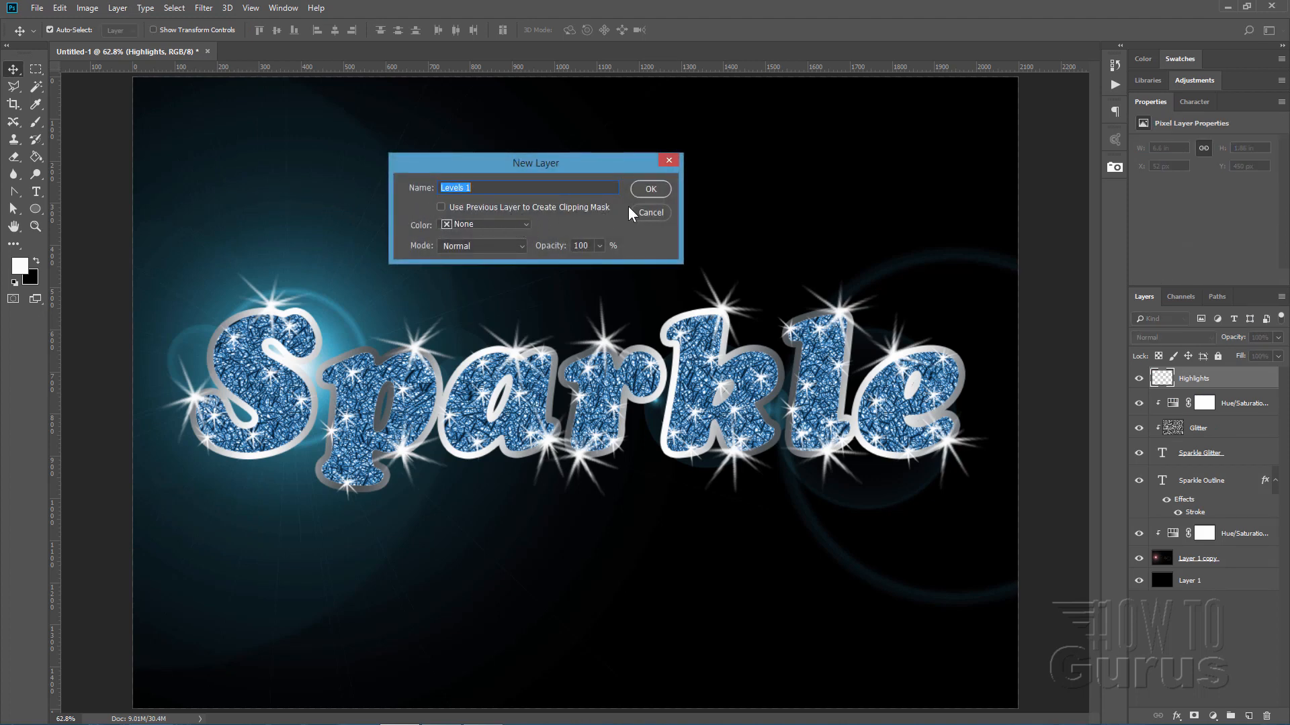
{"action": "left_click", "coordinate": [651, 190]}
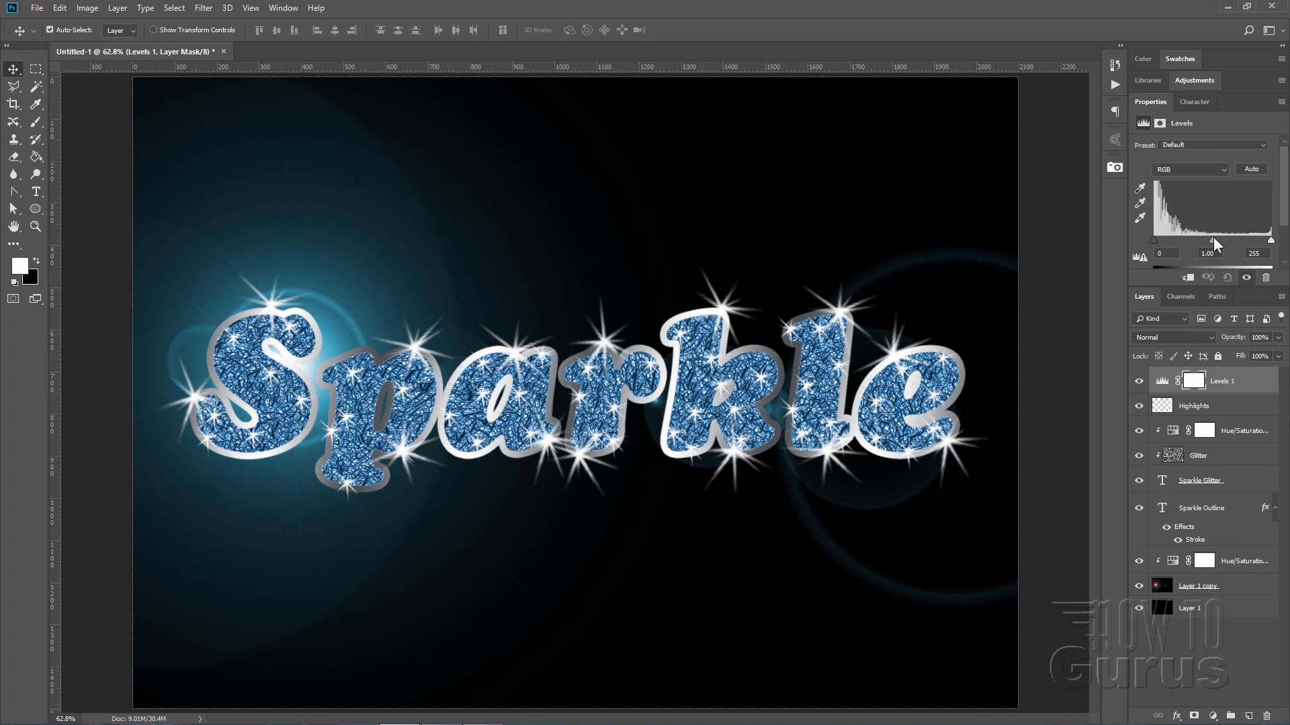
{"action": "left_click_drag", "start_coordinate": [1213, 241], "coordinate": [1154, 239]}
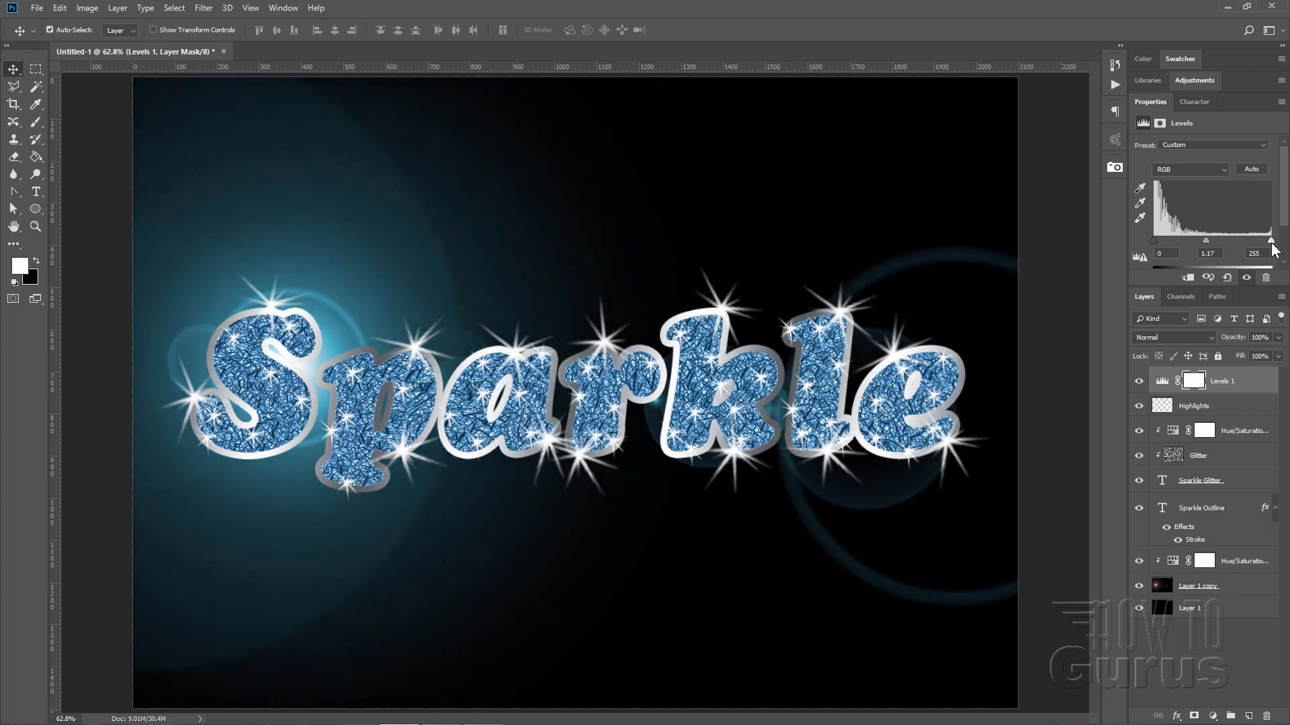
{"action": "left_click_drag", "start_coordinate": [1270, 239], "coordinate": [1269, 243]}
{"action": "double_click", "coordinate": [1146, 103]}
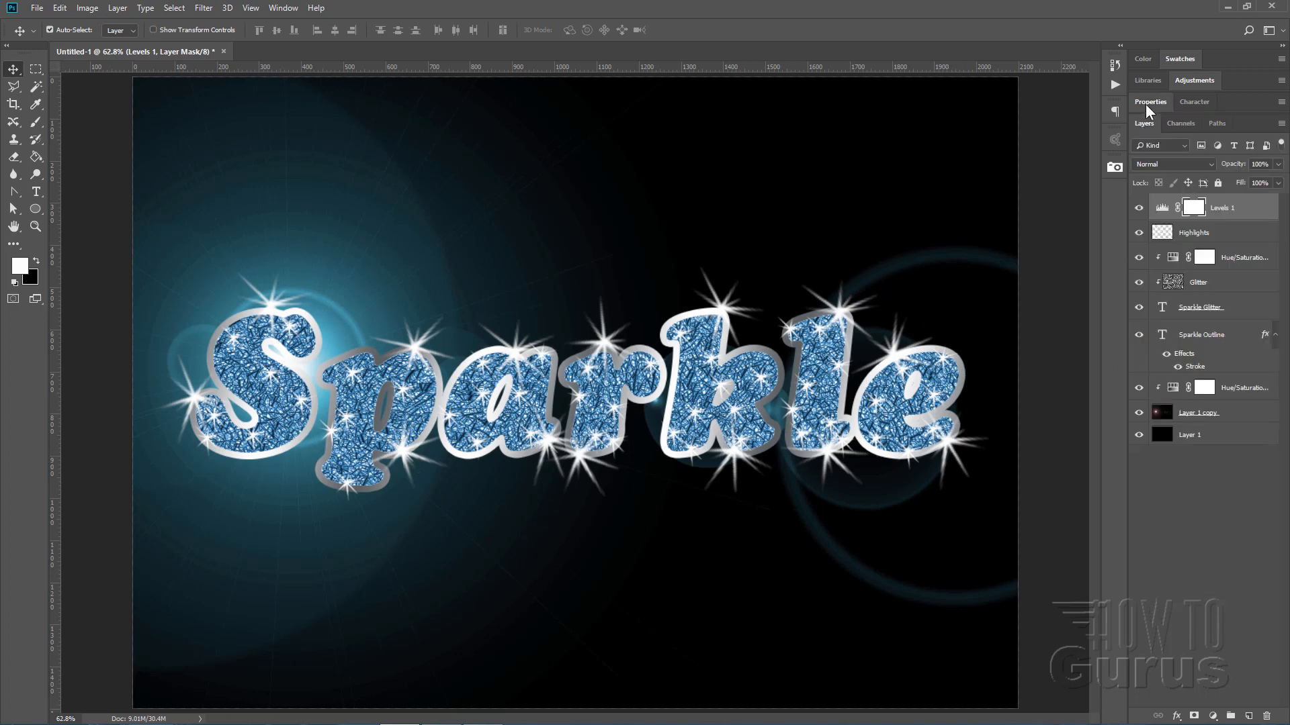